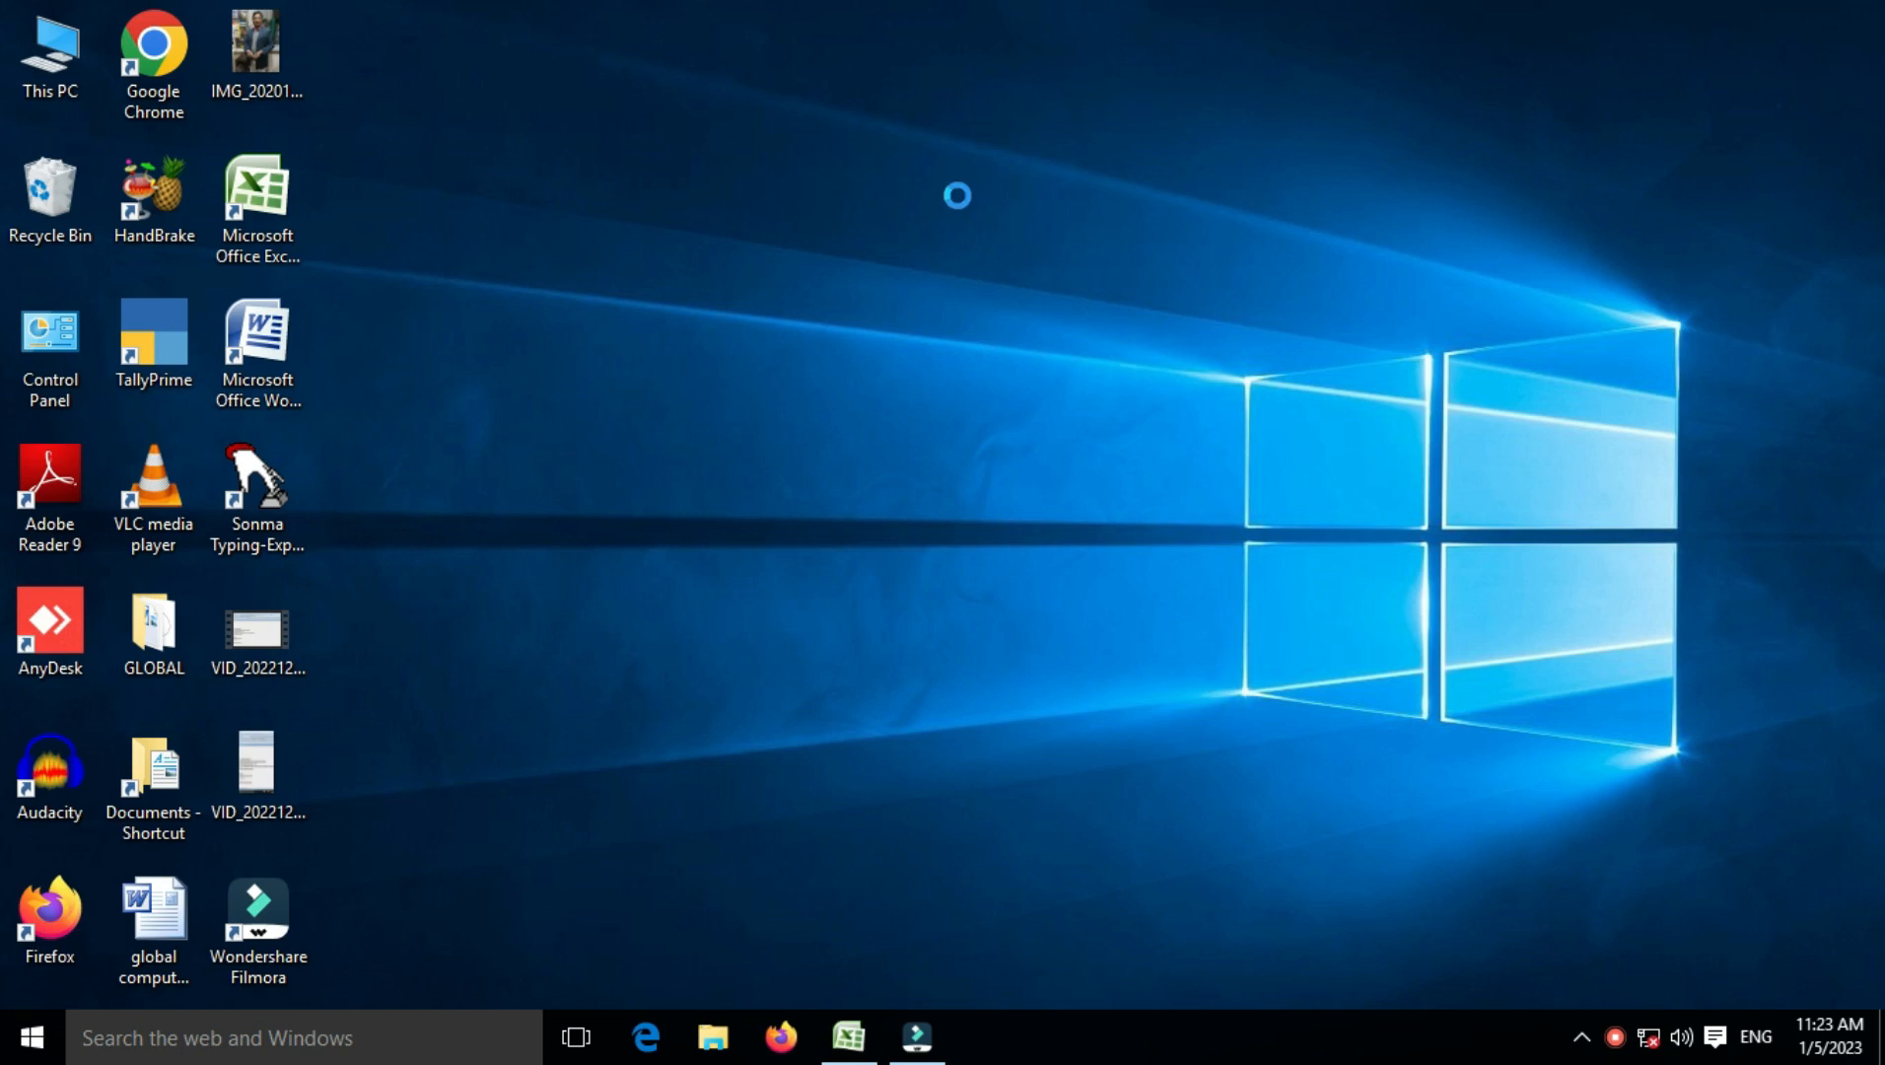
Step: Refresh the desktop and restore the INT student marks workbook from the taskbar
{"action": "left_click", "coordinate": [1000, 278]}
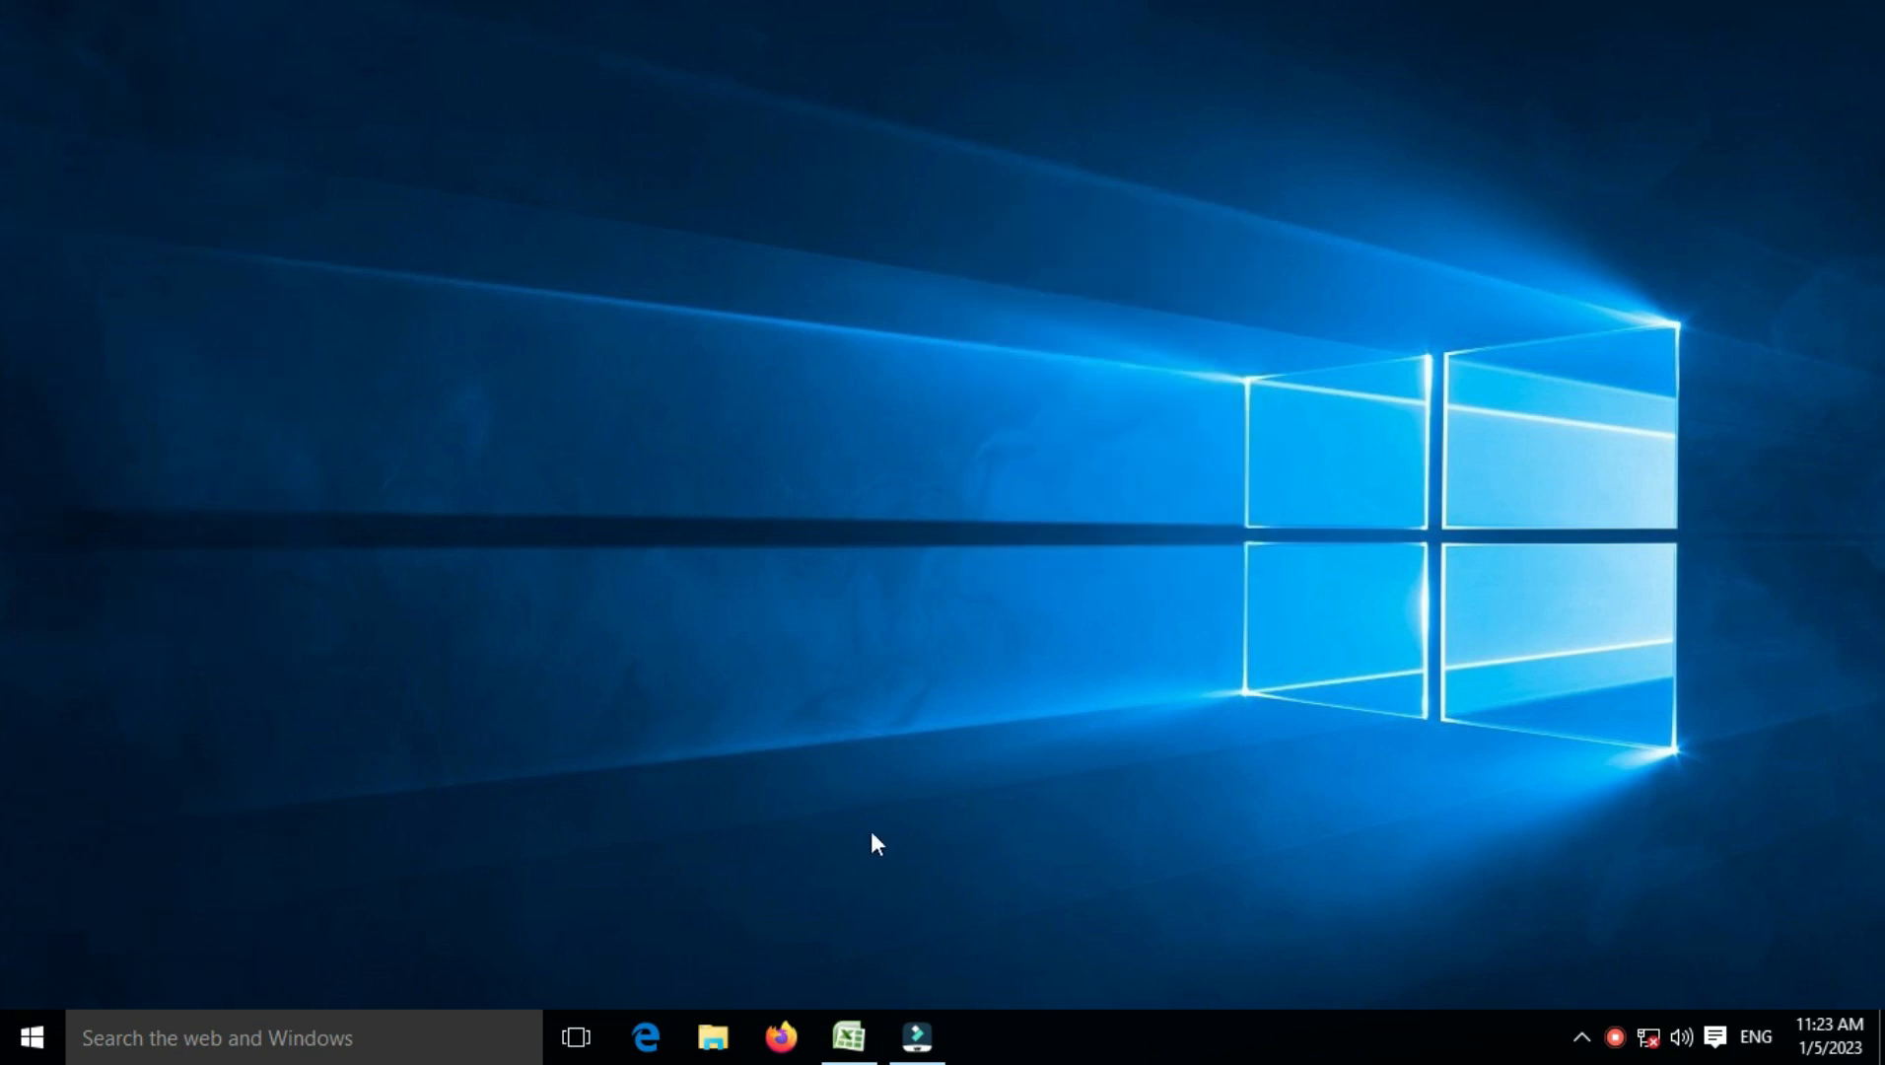
{"action": "left_click", "coordinate": [848, 1035]}
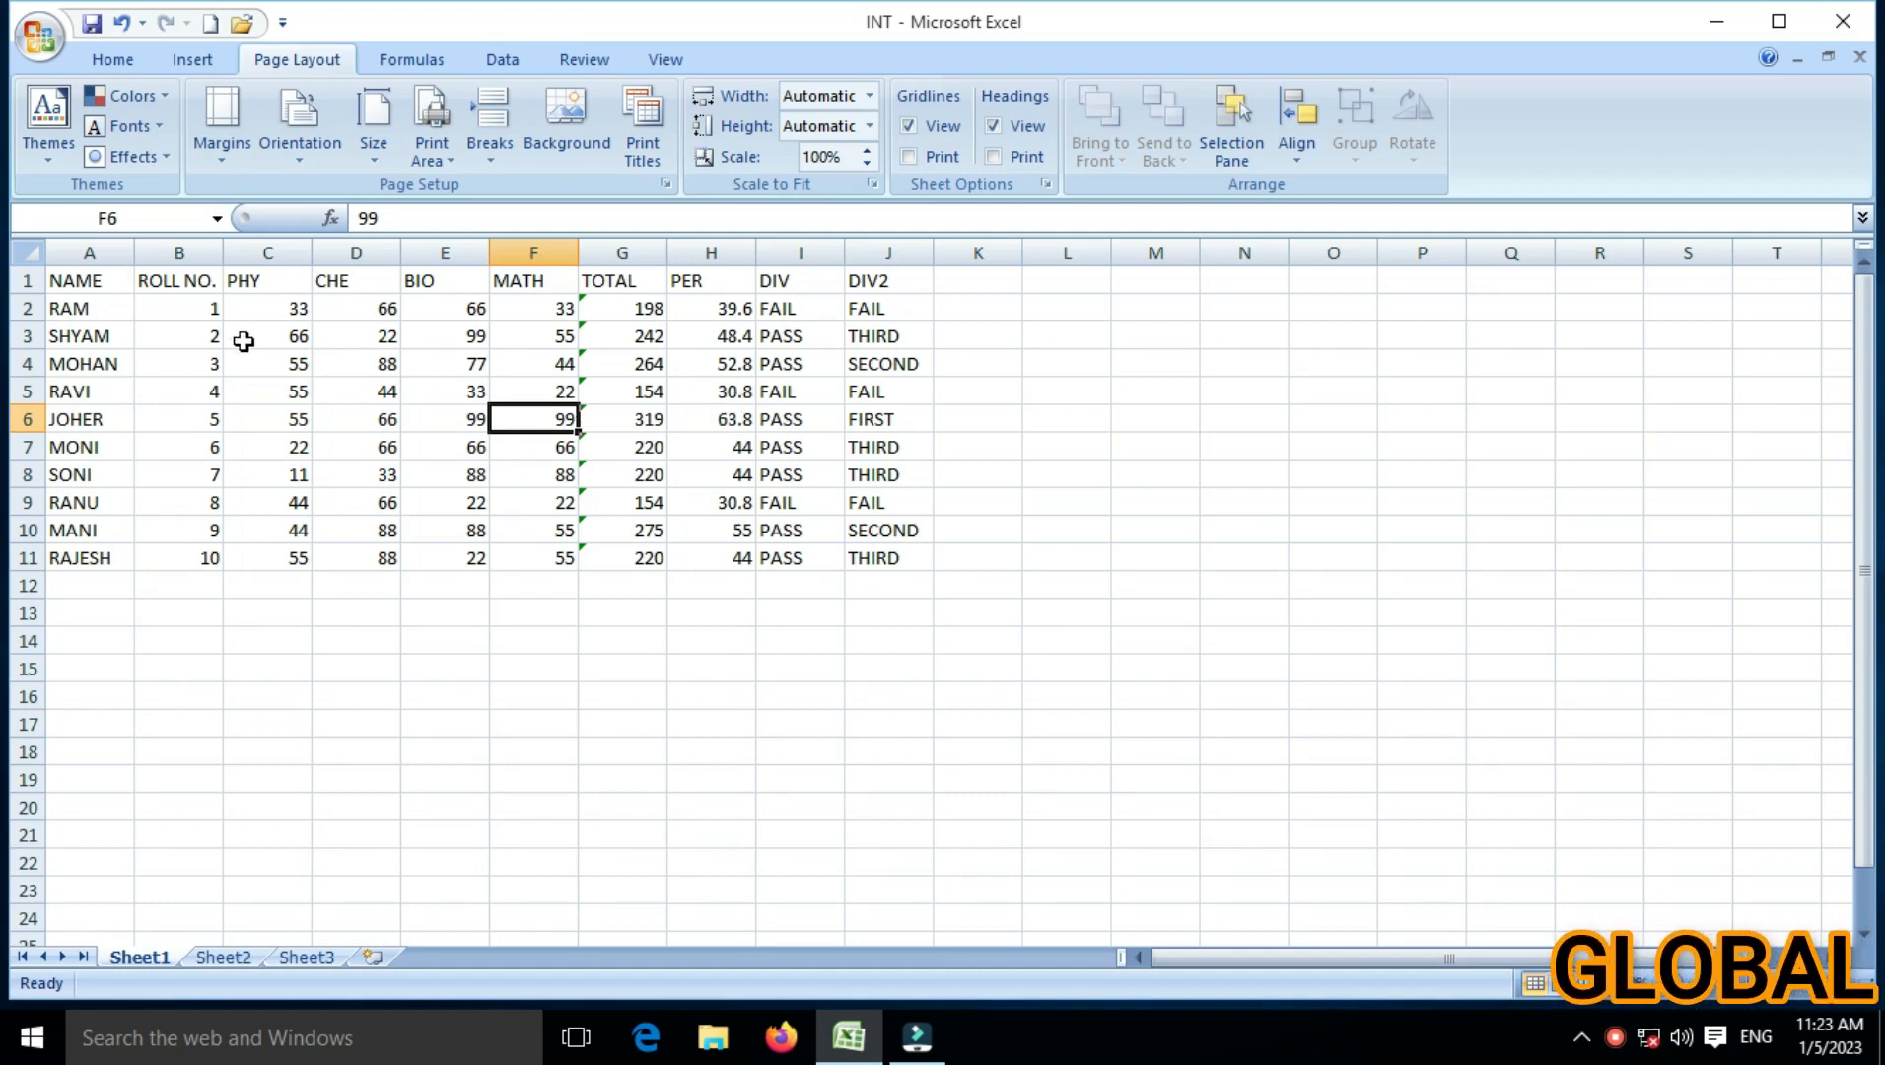
{"action": "key", "text": "Left"}
{"action": "key", "text": "Left"}
{"action": "key", "text": "Left"}
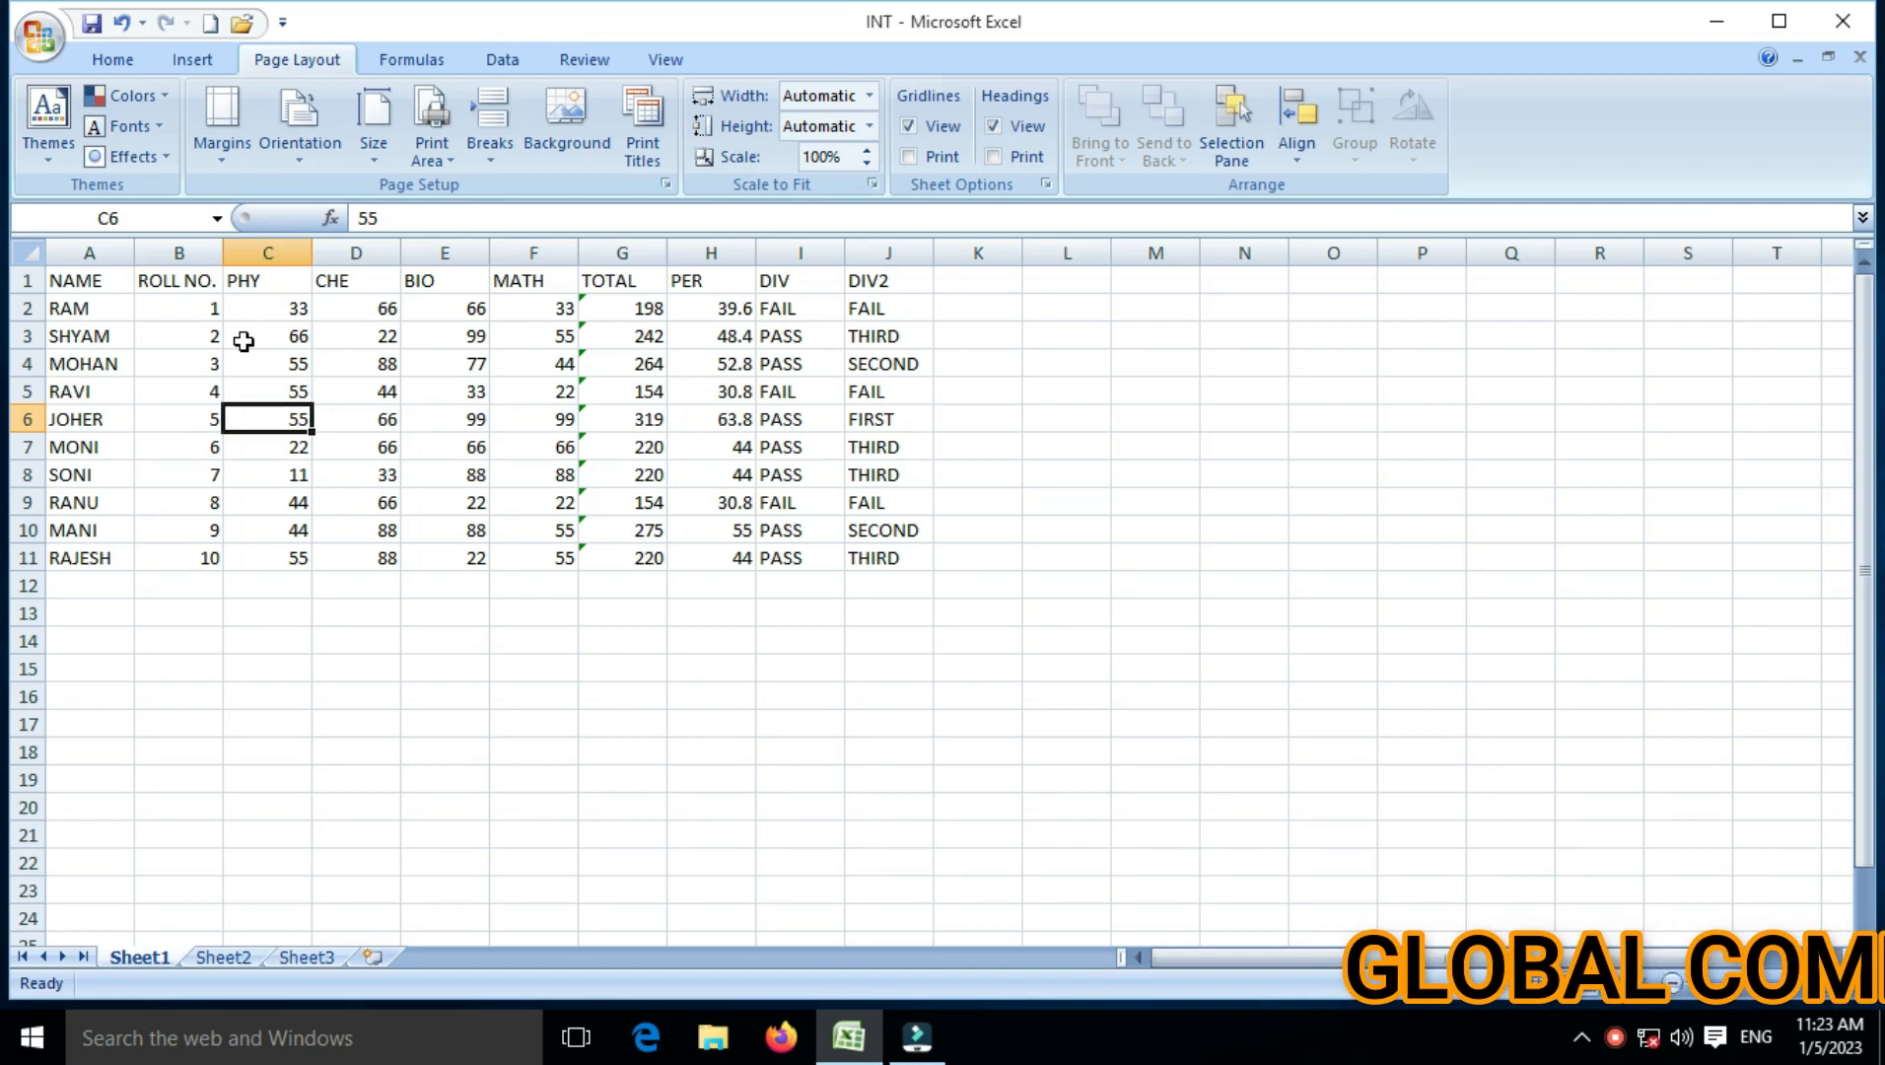
{"action": "key", "text": "Right"}
{"action": "key", "text": "Right"}
{"action": "key", "text": "Right"}
{"action": "key", "text": "Right"}
{"action": "key", "text": "Right"}
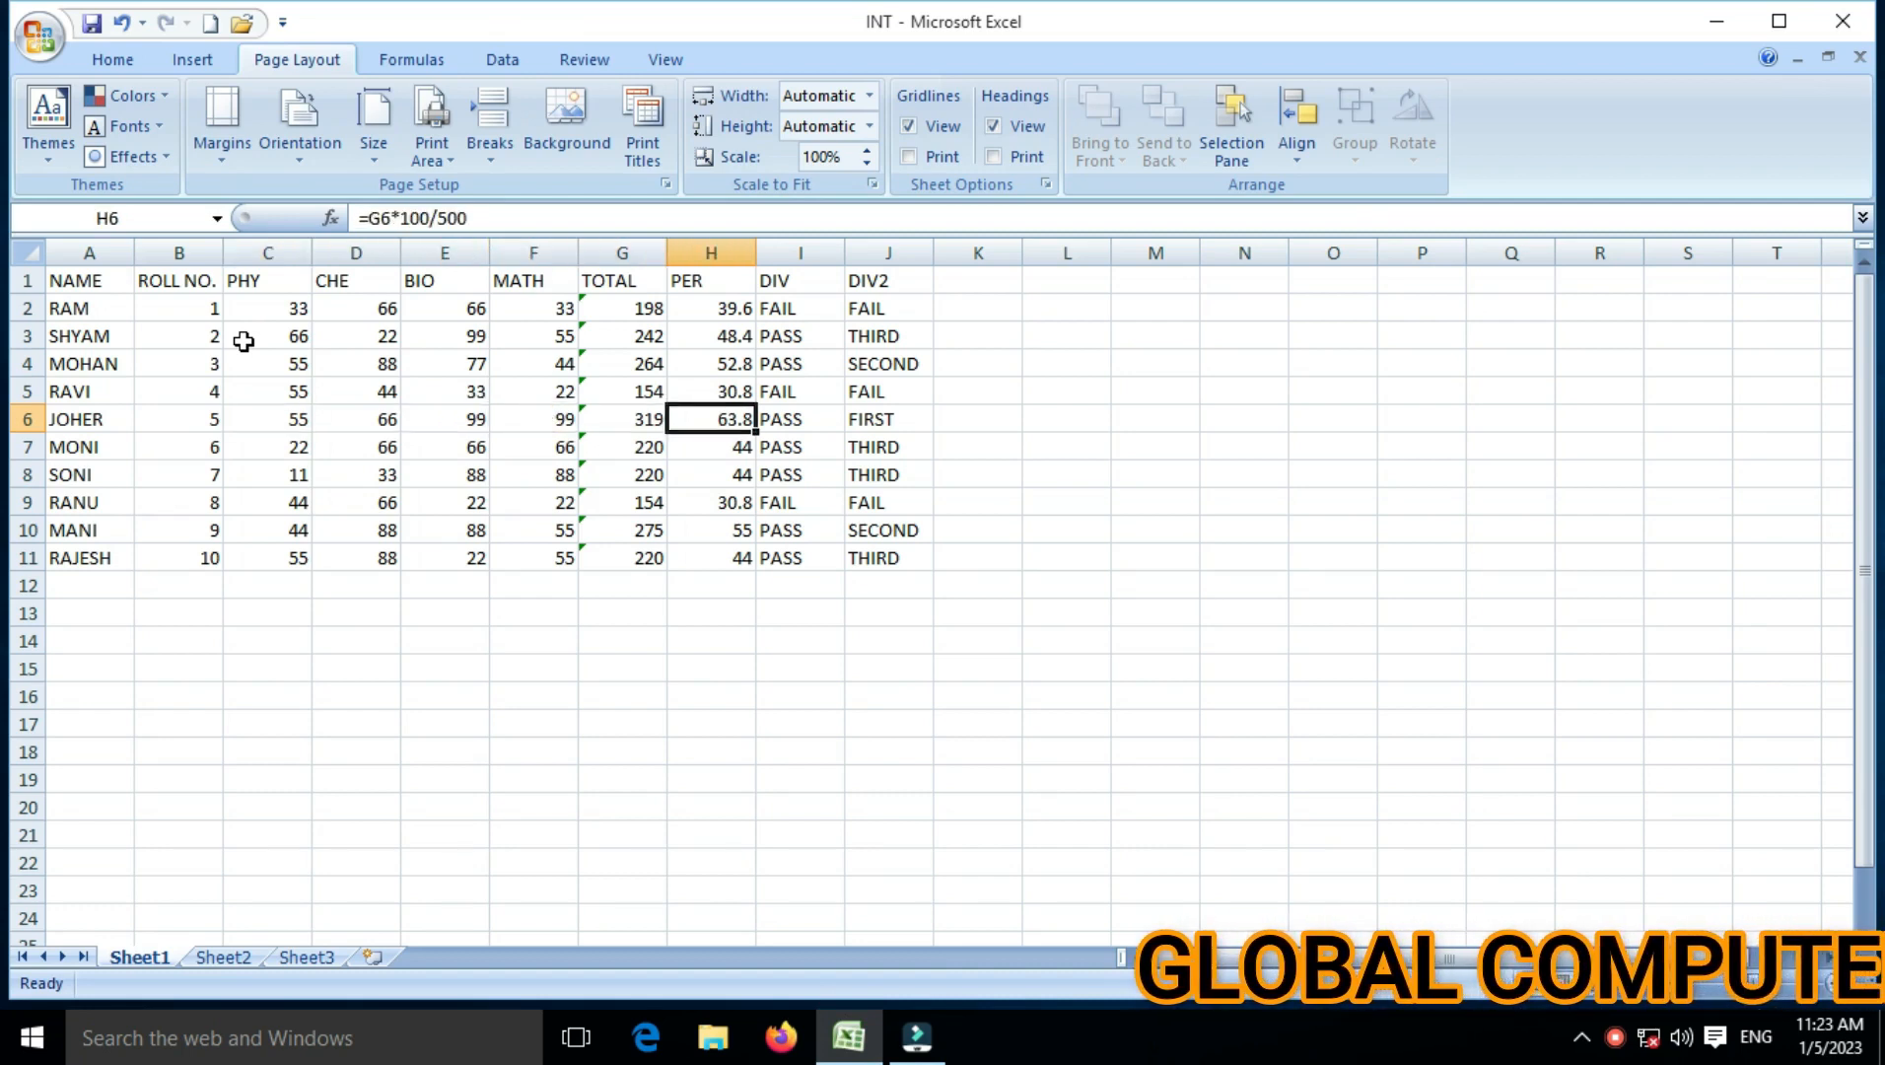
{"action": "key", "text": "Right"}
{"action": "key", "text": "Up"}
{"action": "key", "text": "Up"}
{"action": "key", "text": "Up"}
{"action": "key", "text": "Up"}
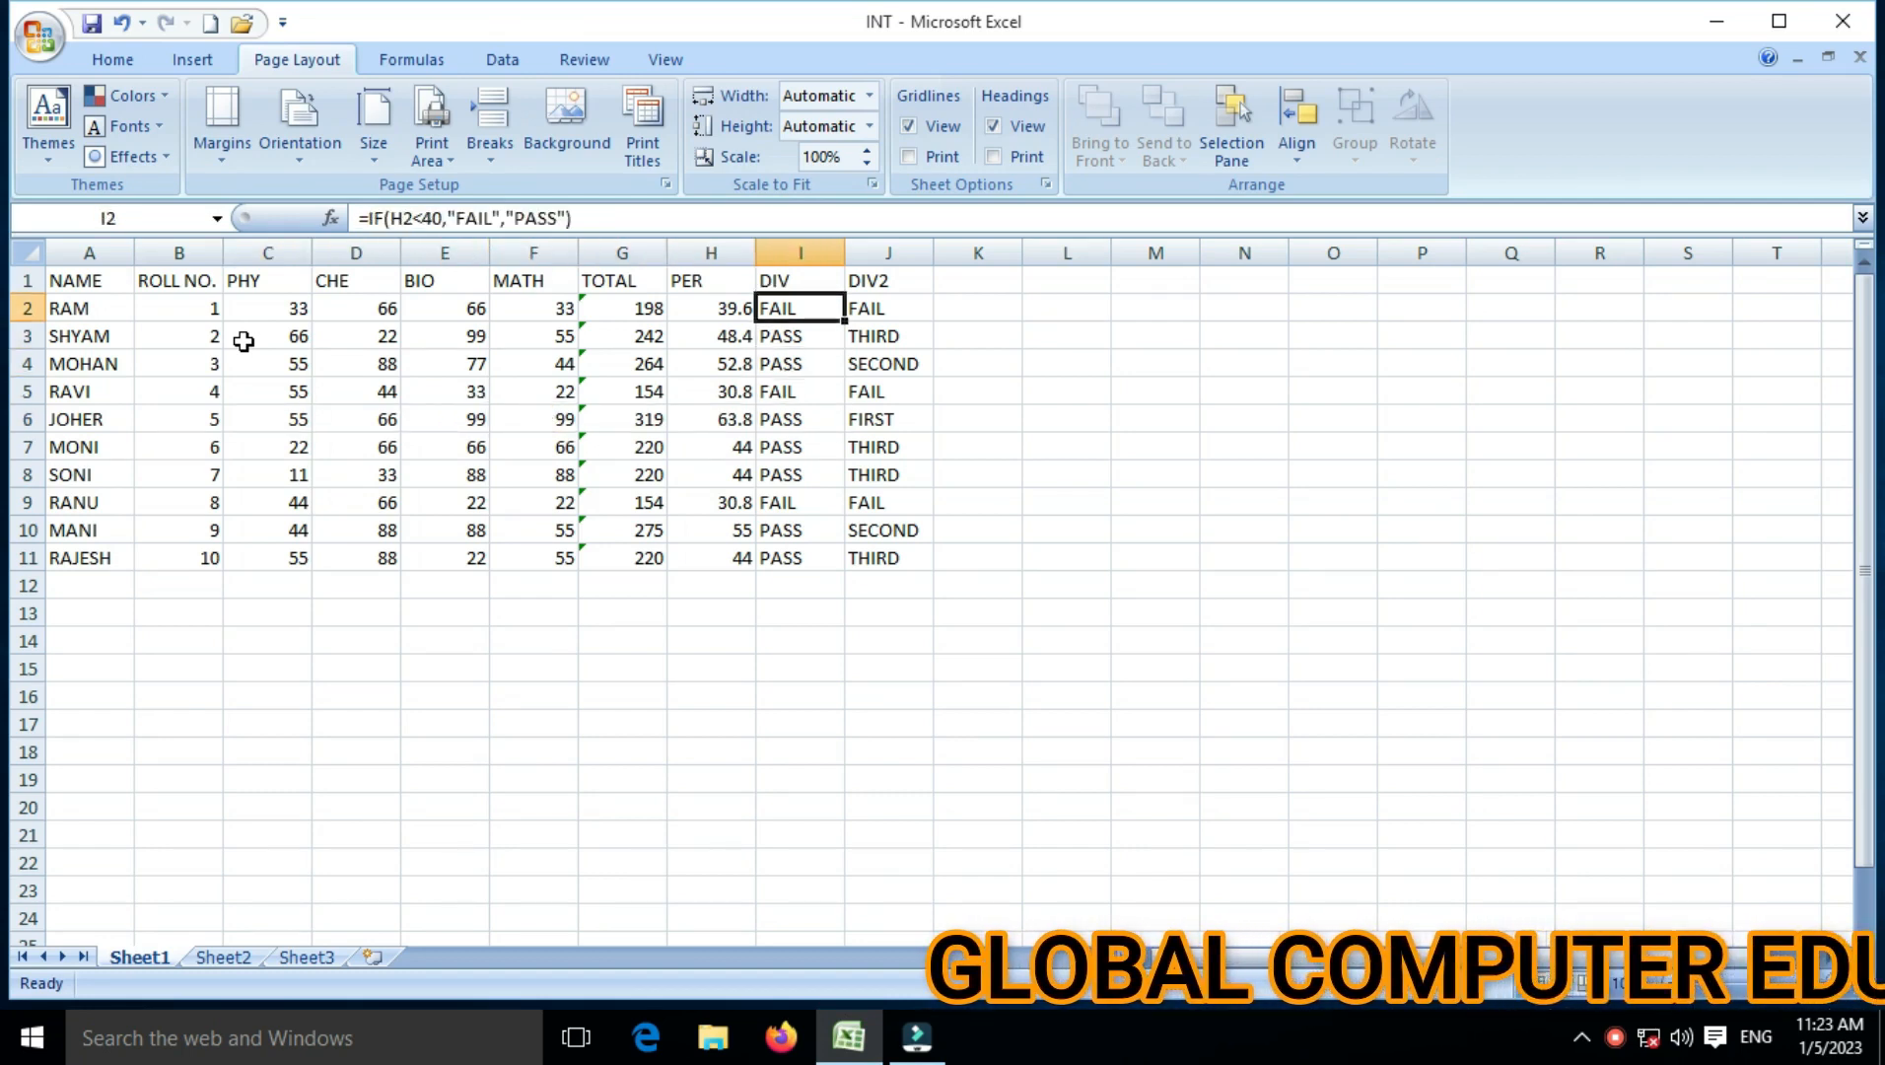
{"action": "key", "text": "Right"}
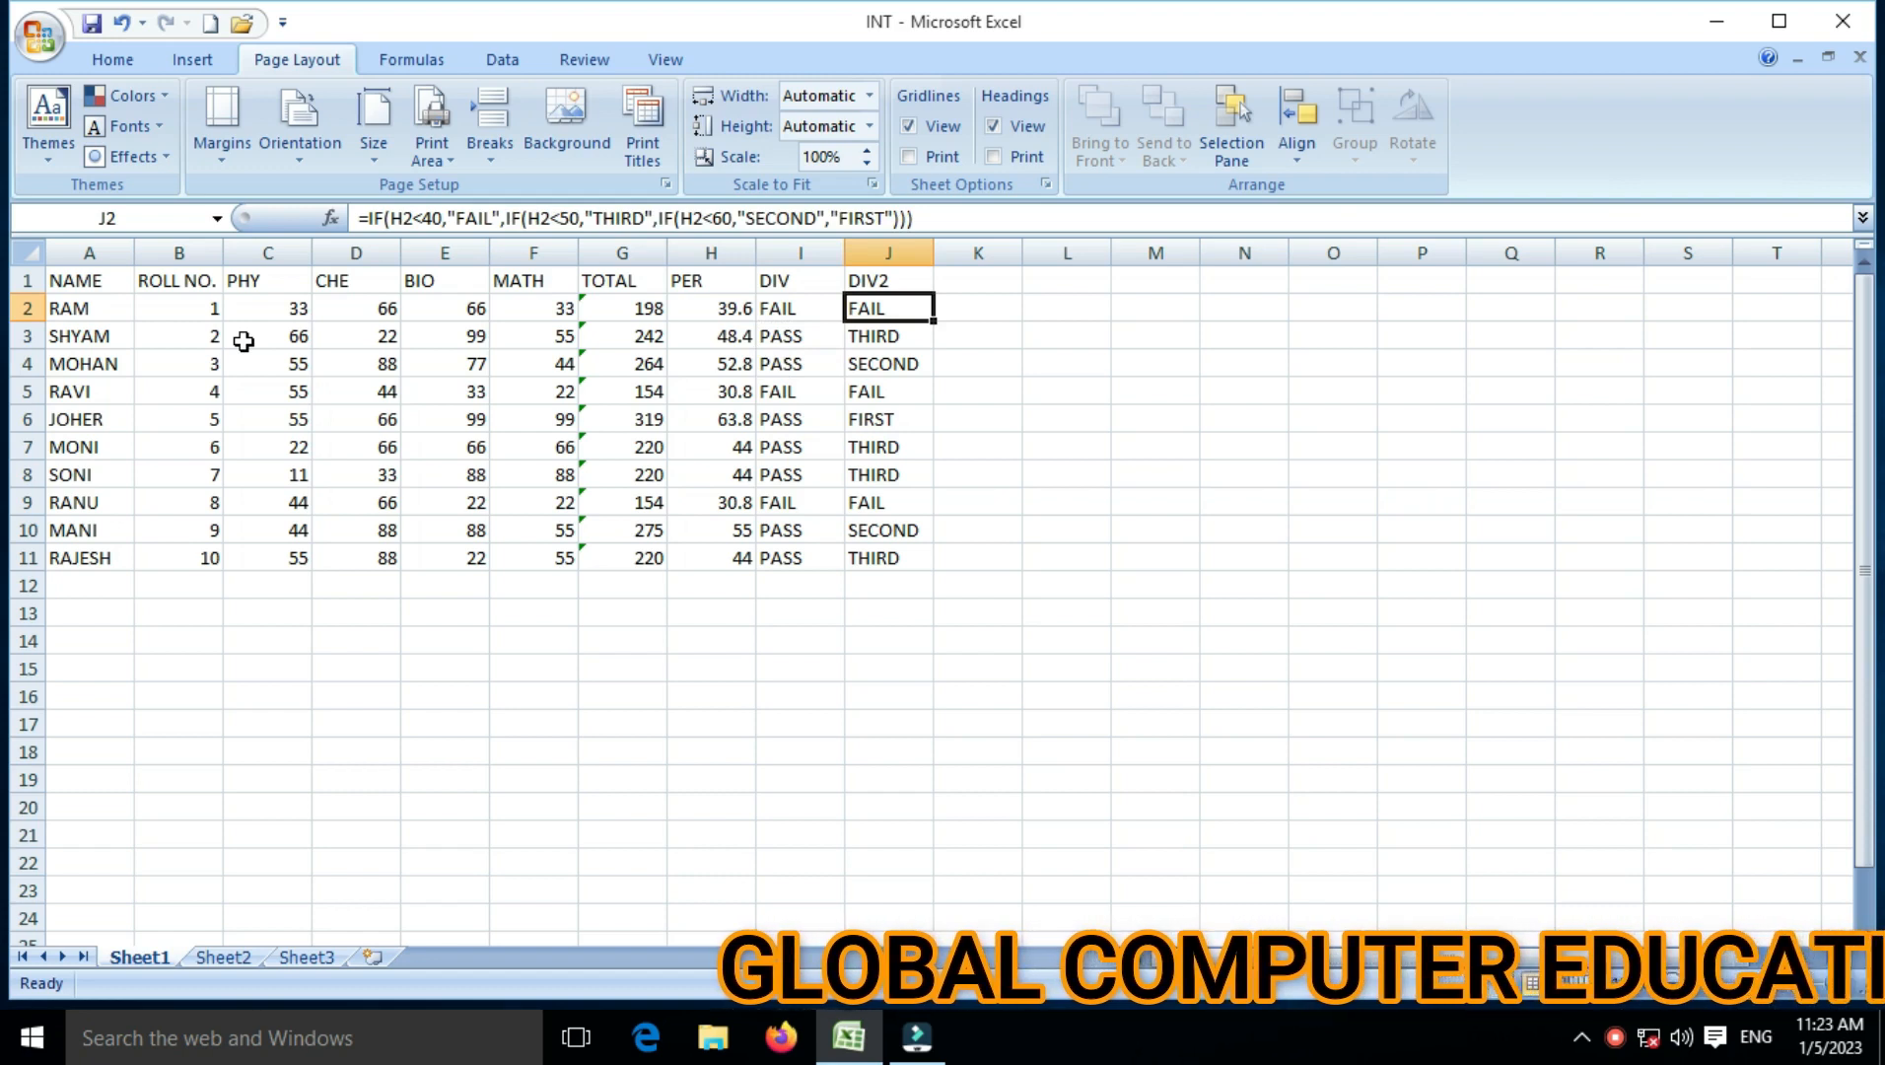
{"action": "key", "text": "Left"}
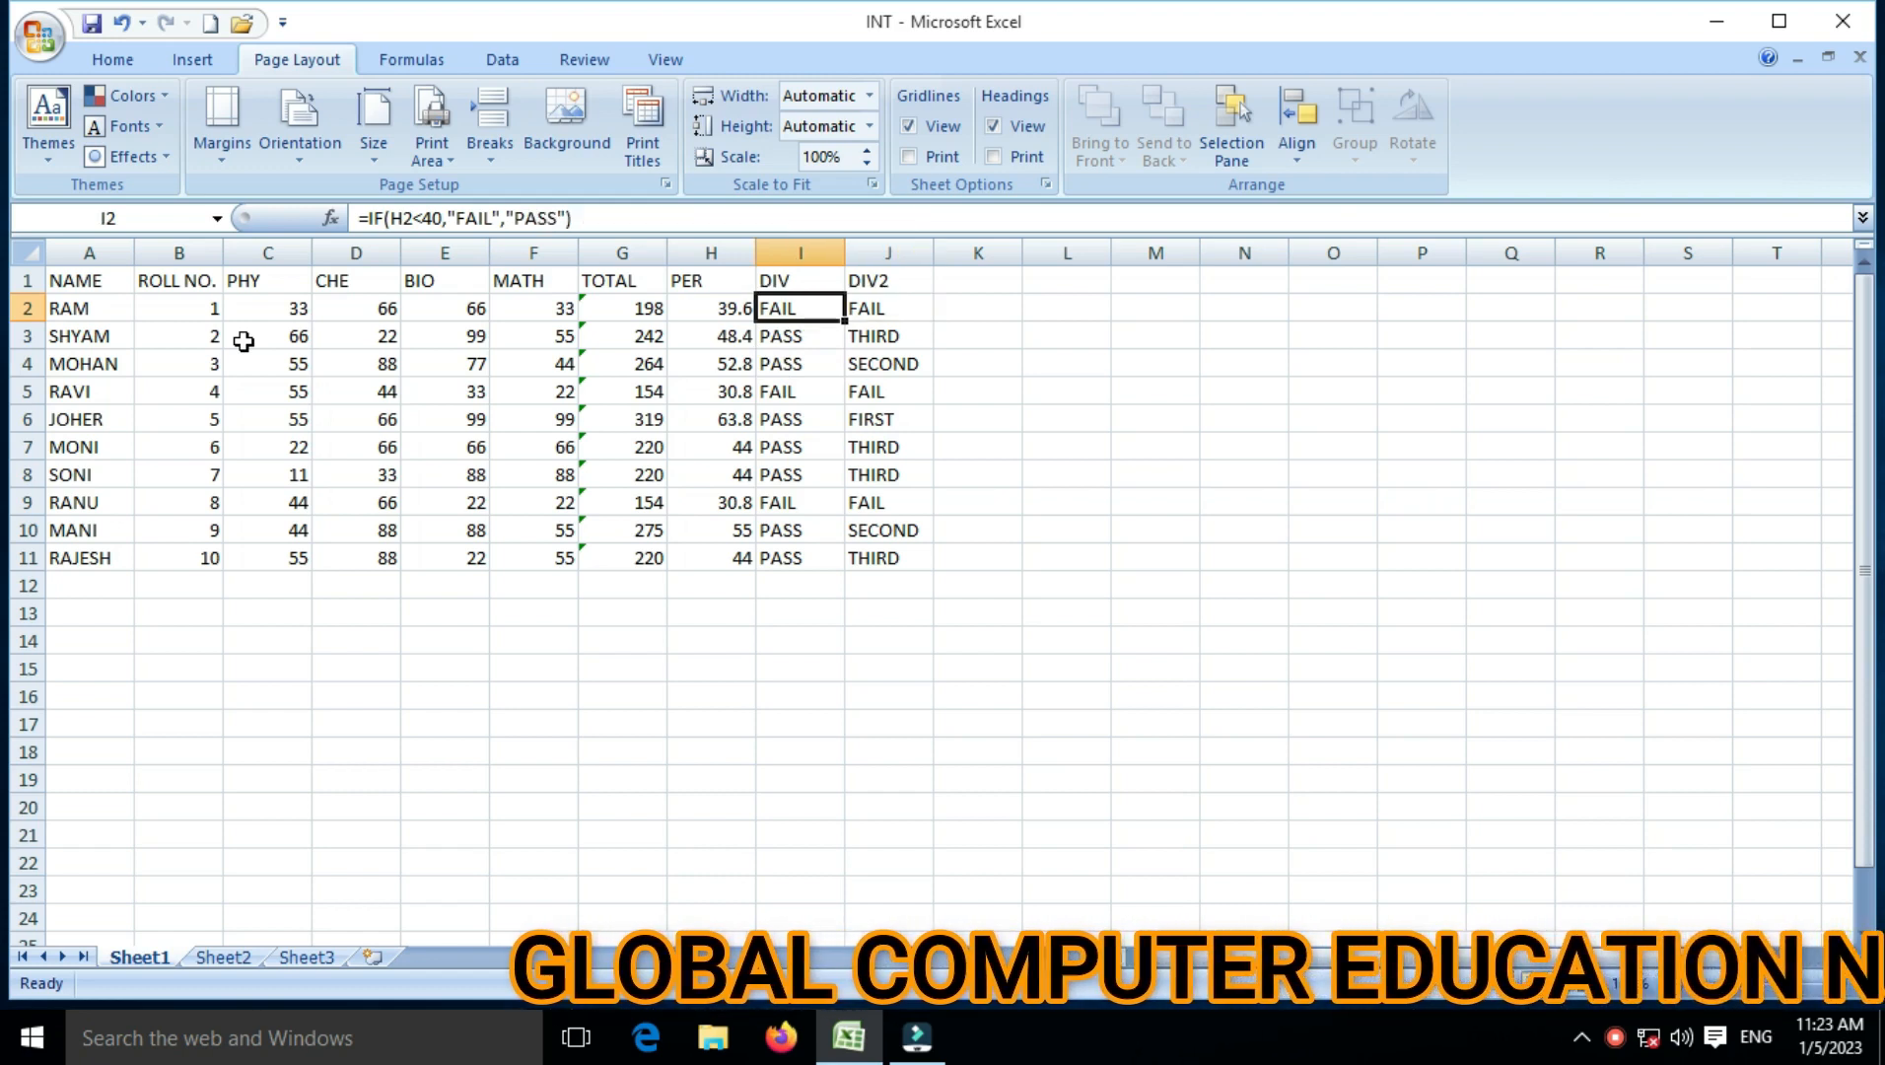
{"action": "key", "text": "Down"}
{"action": "key", "text": "Down"}
{"action": "key", "text": "Down"}
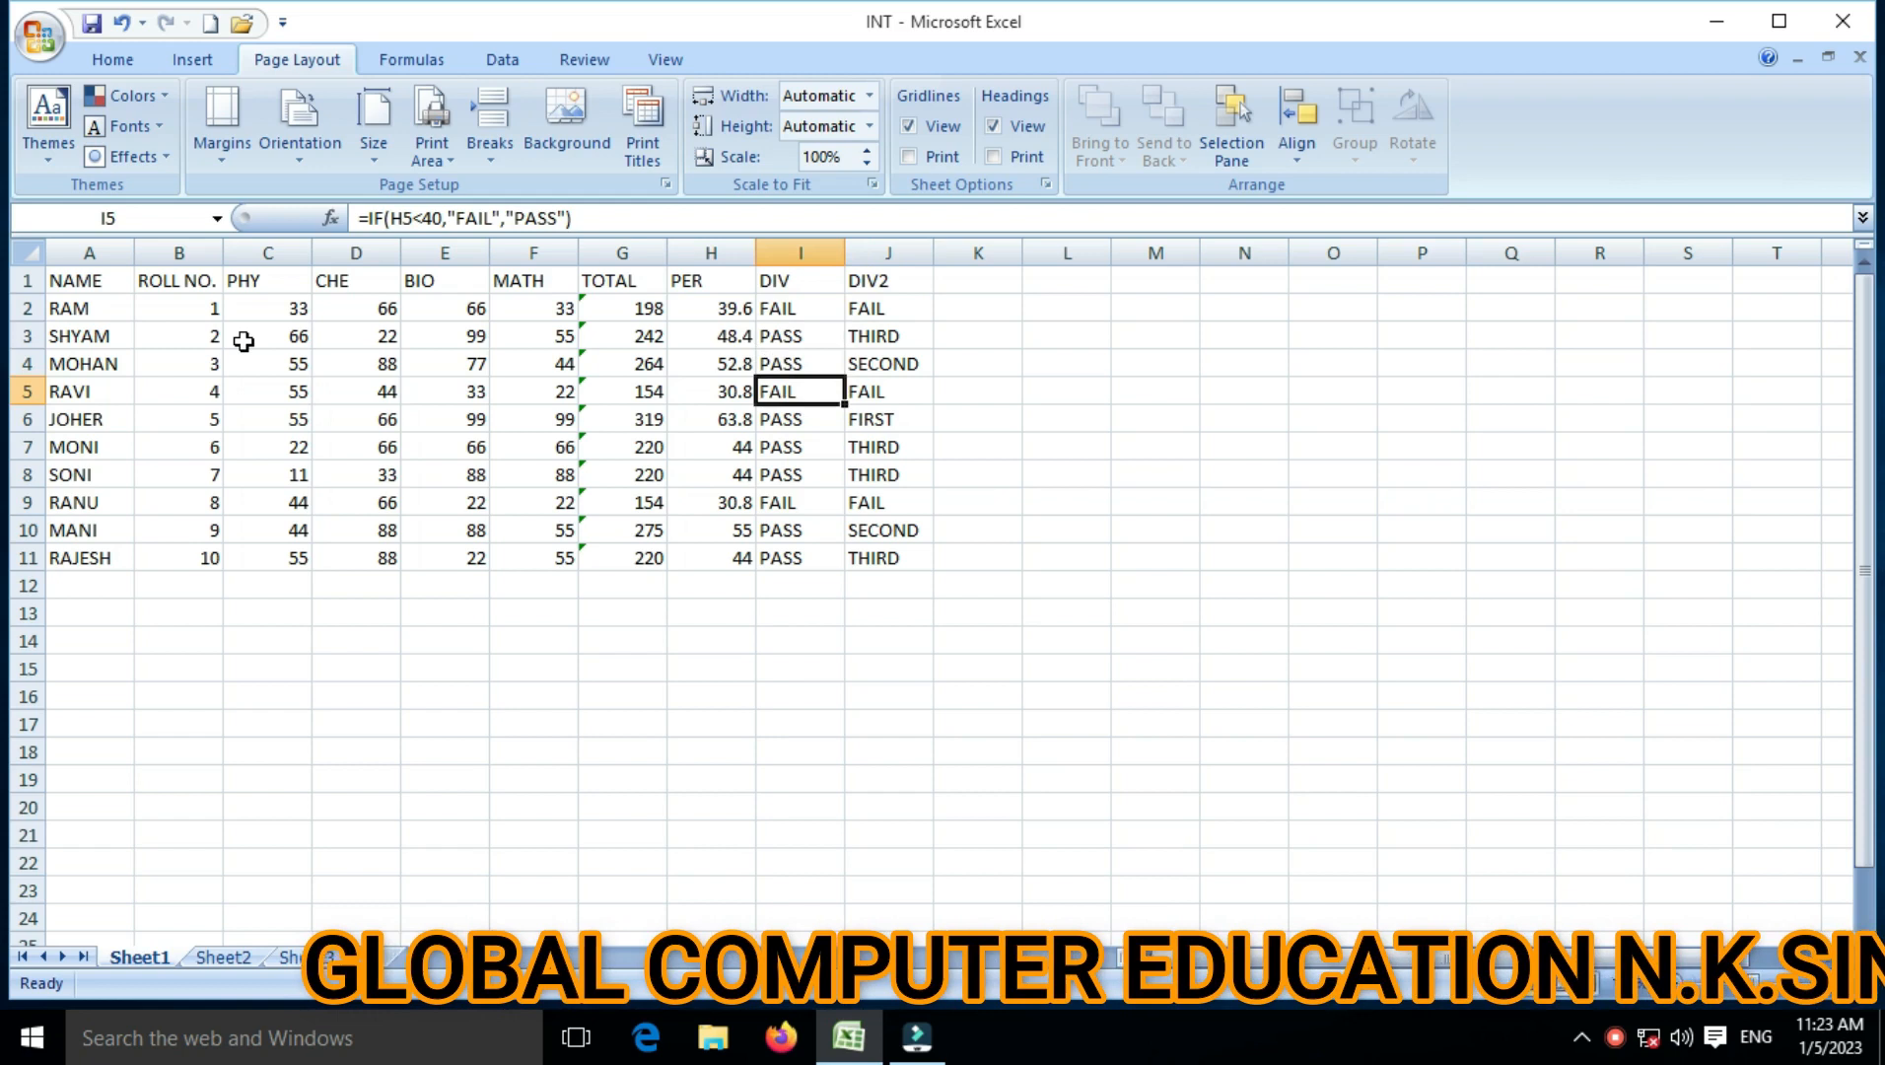
{"action": "key", "text": "Up"}
{"action": "key", "text": "Up"}
{"action": "key", "text": "Up"}
{"action": "key", "text": "Up"}
{"action": "key", "text": "Left"}
{"action": "key", "text": "Left"}
{"action": "key", "text": "Left"}
{"action": "key", "text": "Left"}
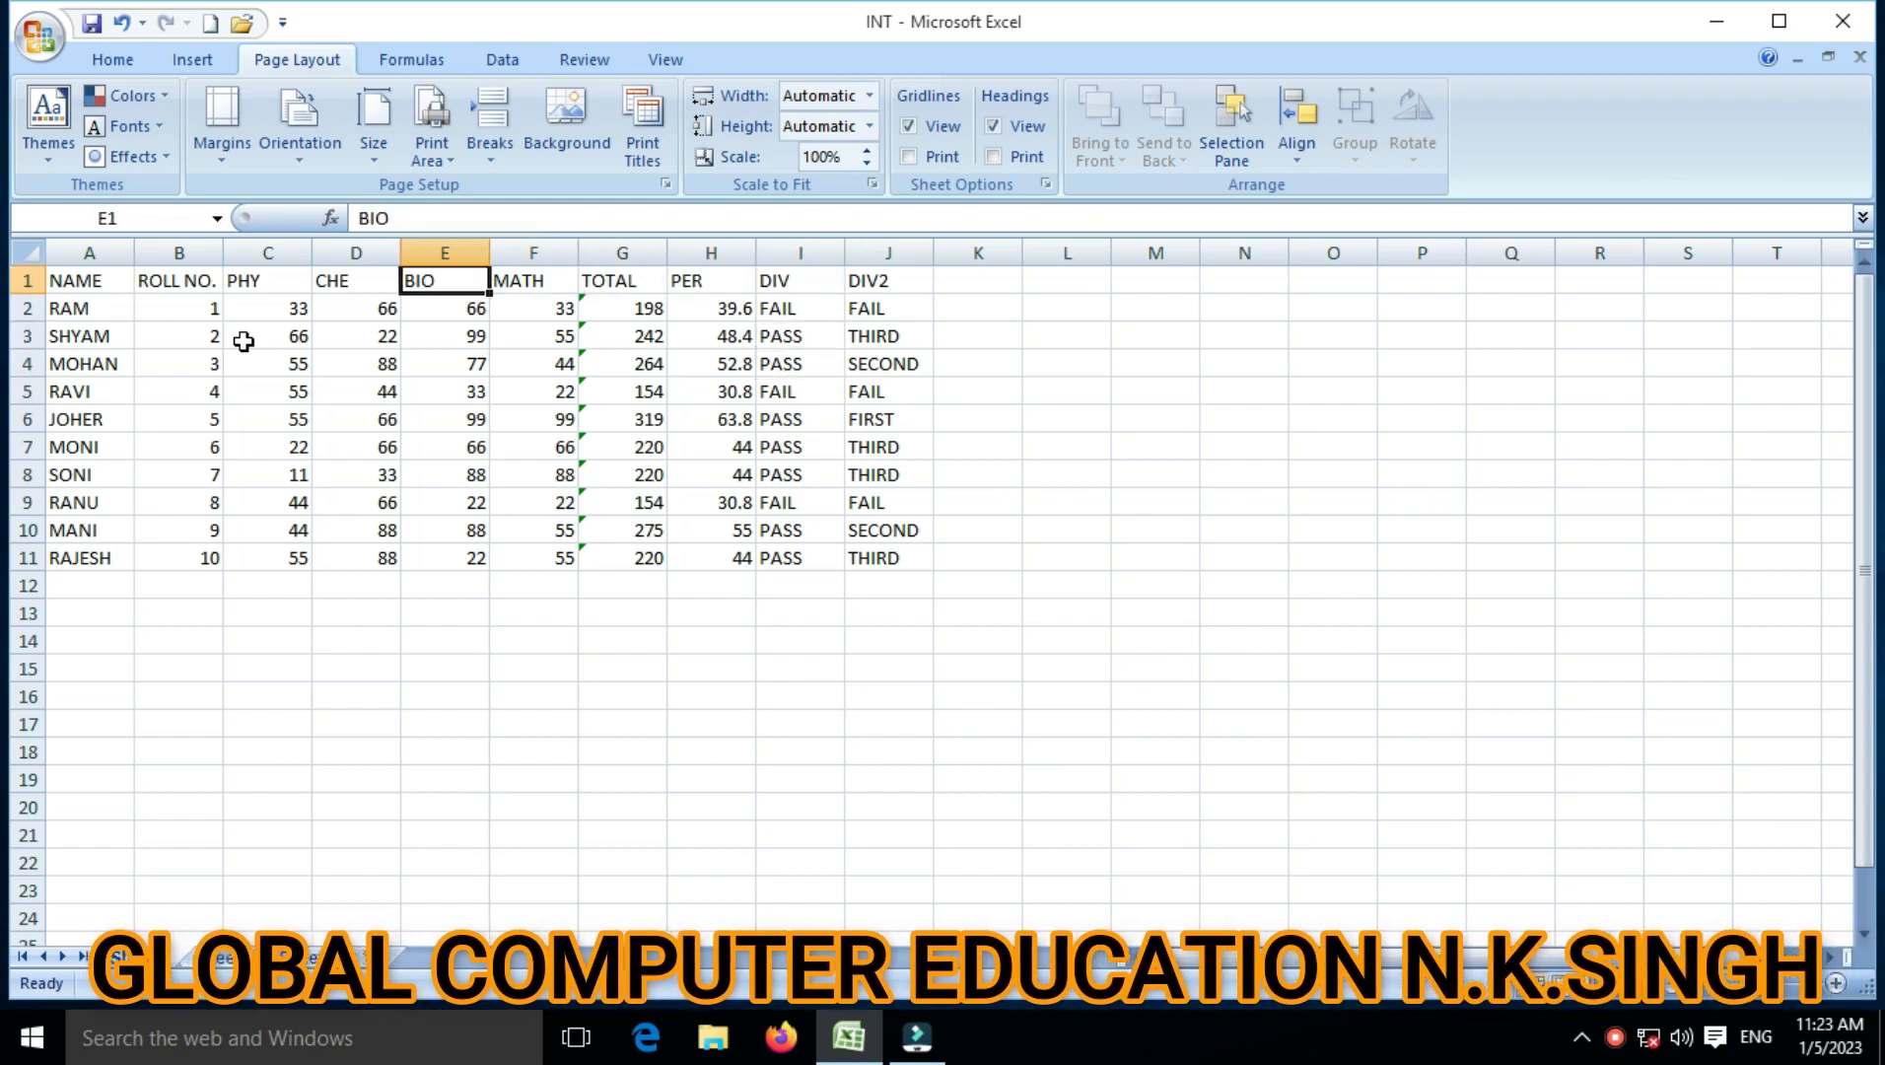
{"action": "key", "text": "Down"}
{"action": "key", "text": "Down"}
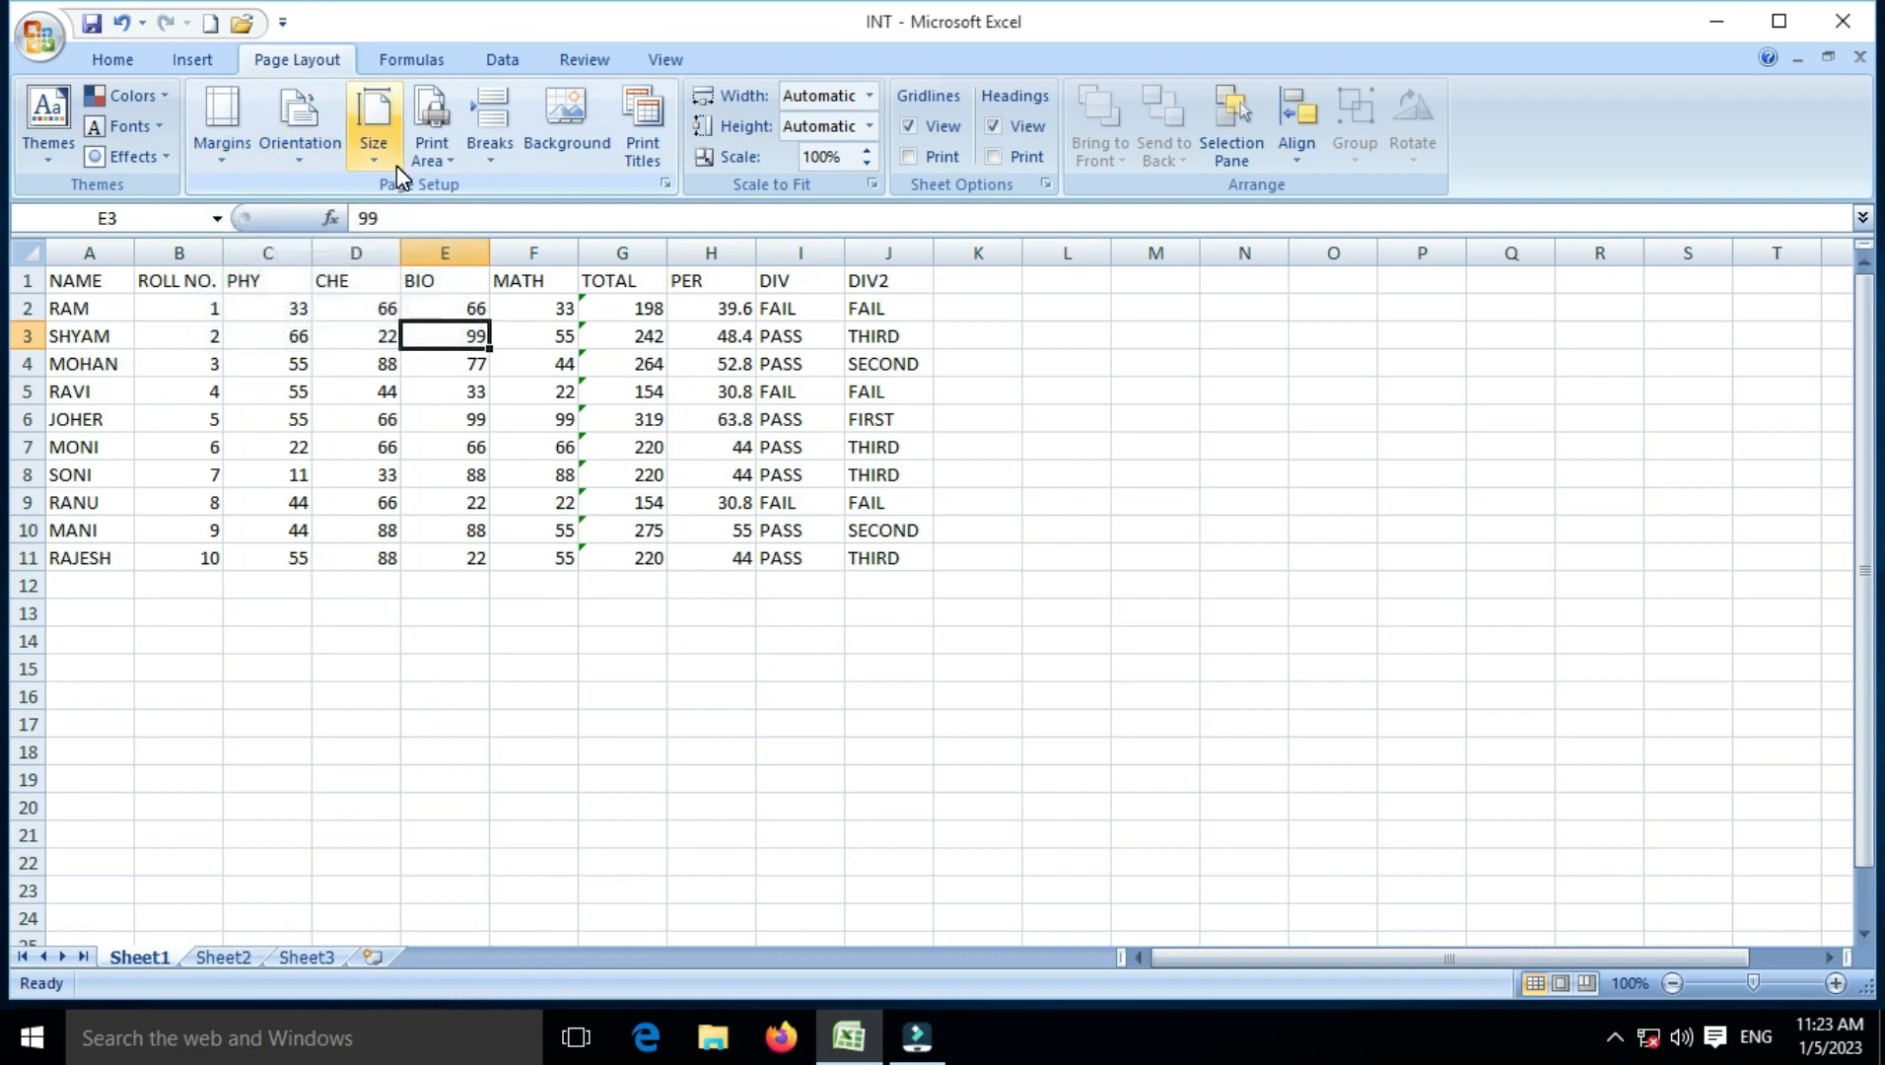
Step: Review the Margins, Orientation and Size presets on Page Layout, ending with the margin presets shown
{"action": "left_click", "coordinate": [235, 167]}
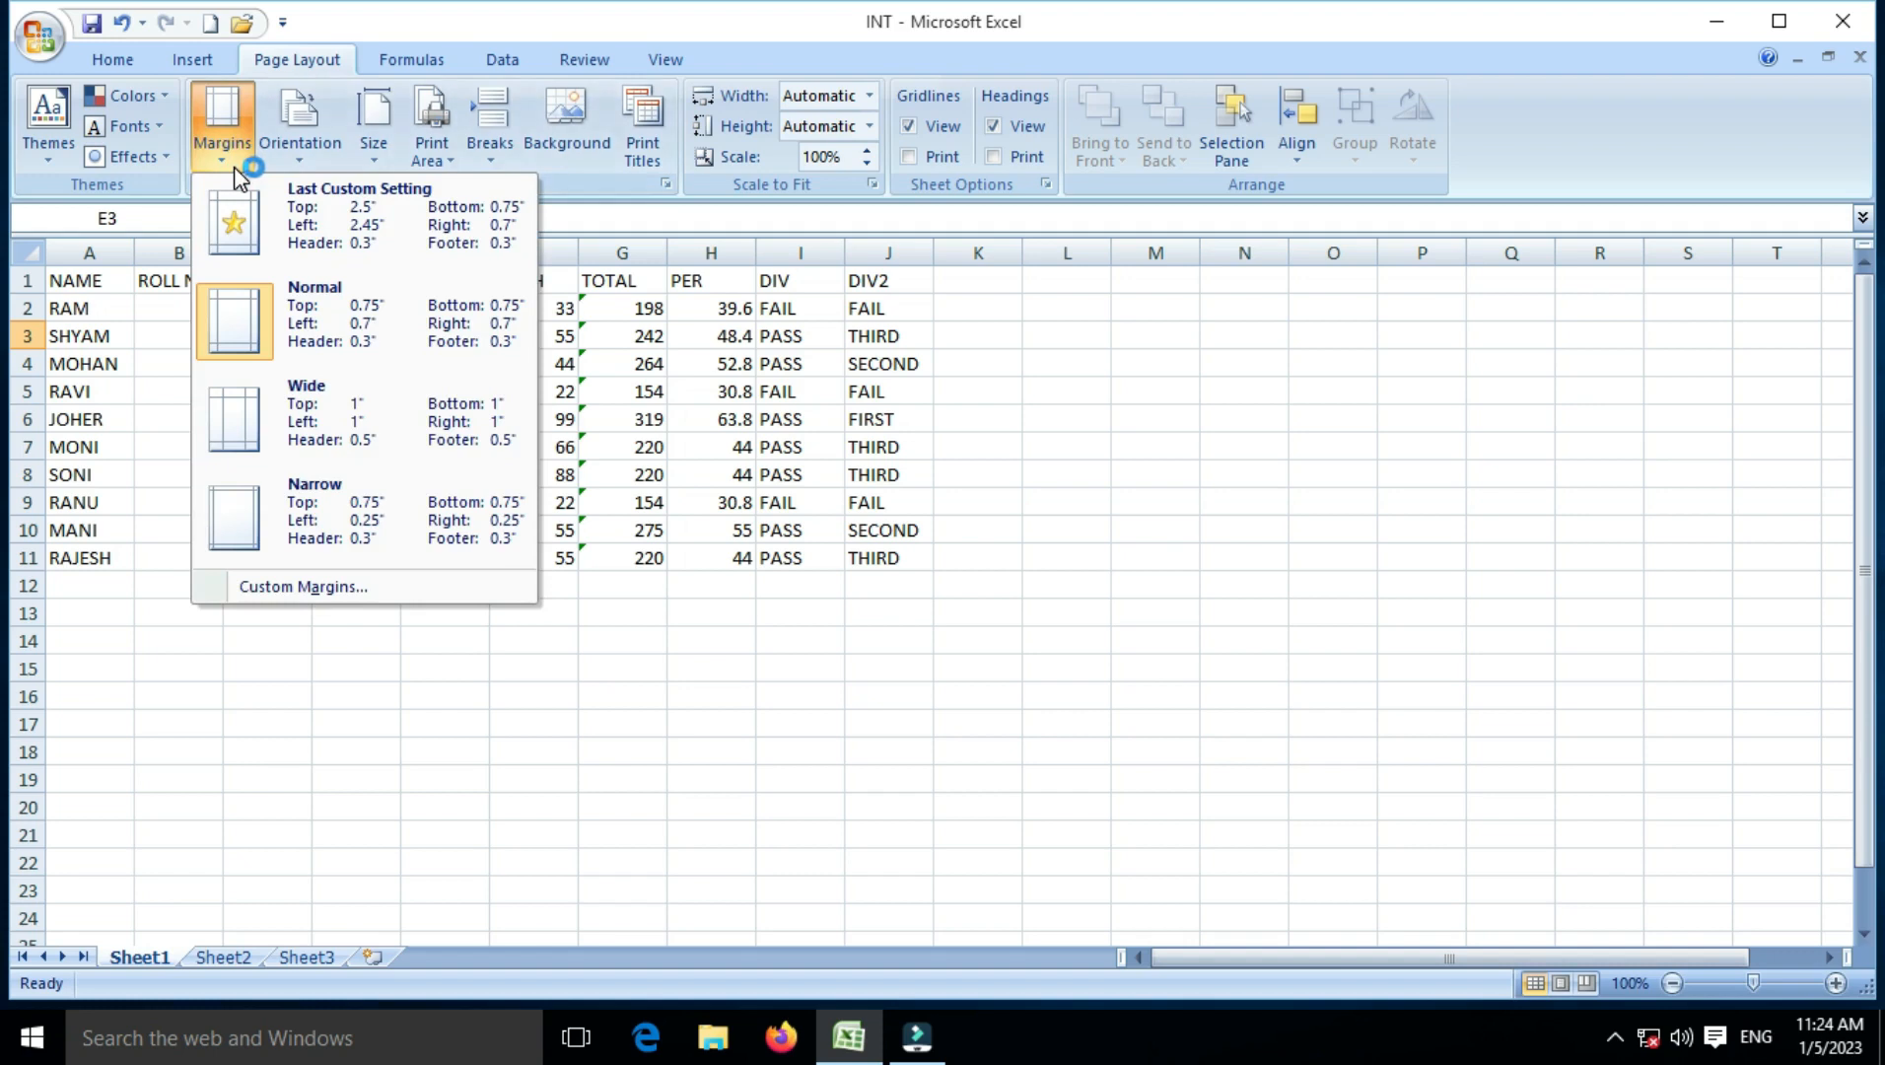
{"action": "left_click", "coordinate": [298, 153]}
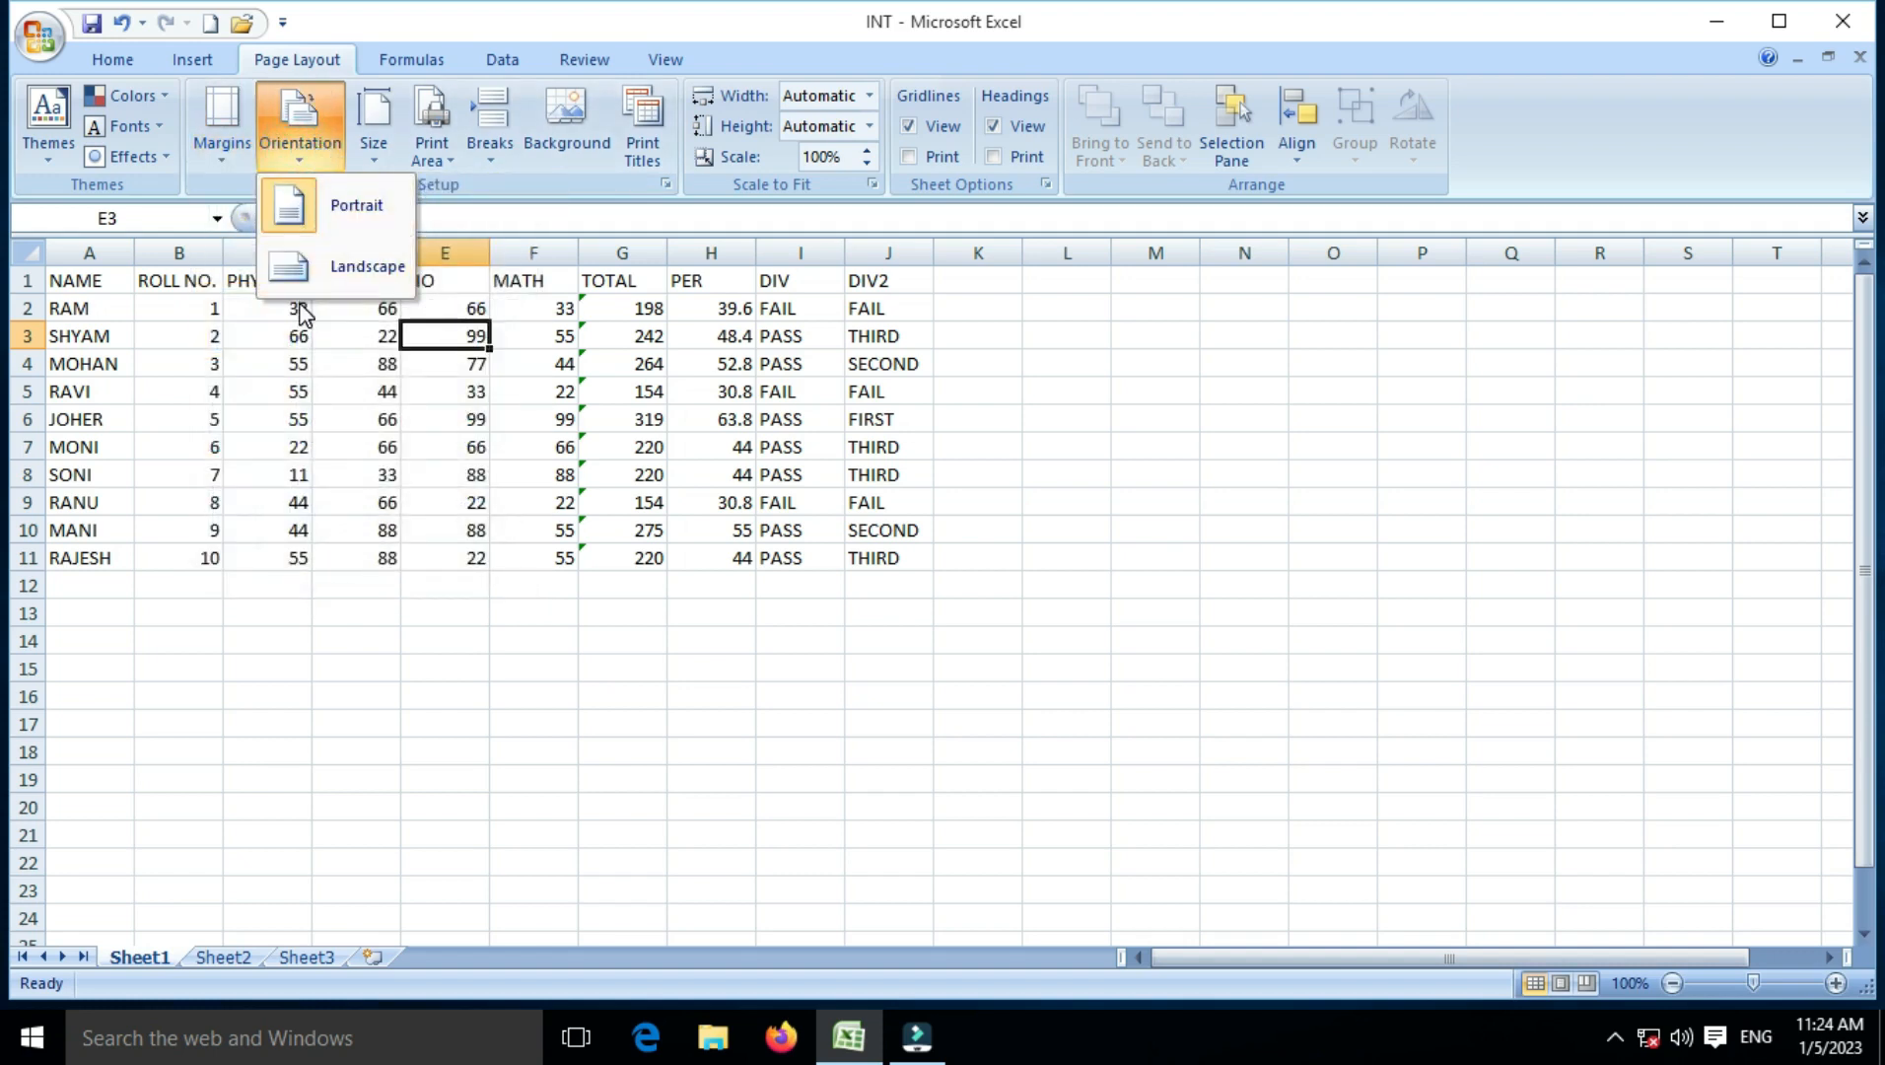
{"action": "left_click", "coordinate": [371, 156]}
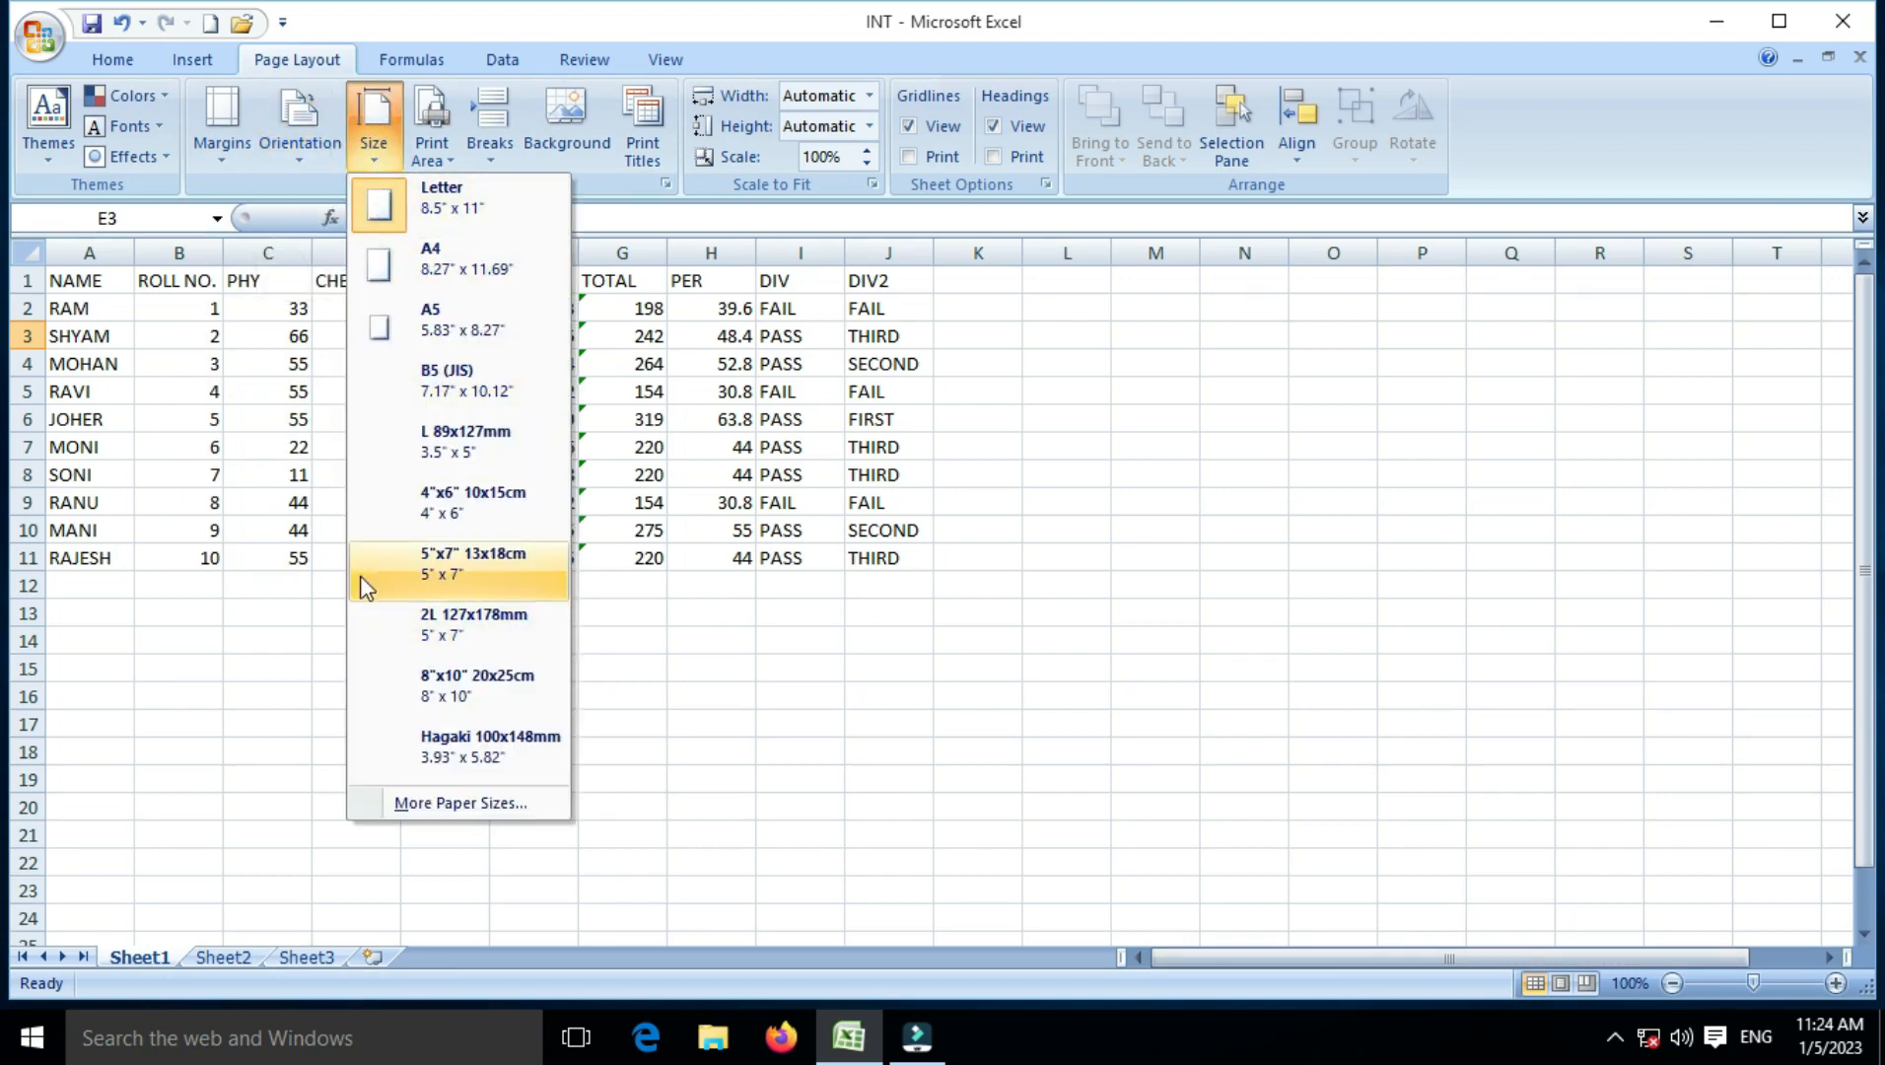
{"action": "left_click", "coordinate": [224, 161]}
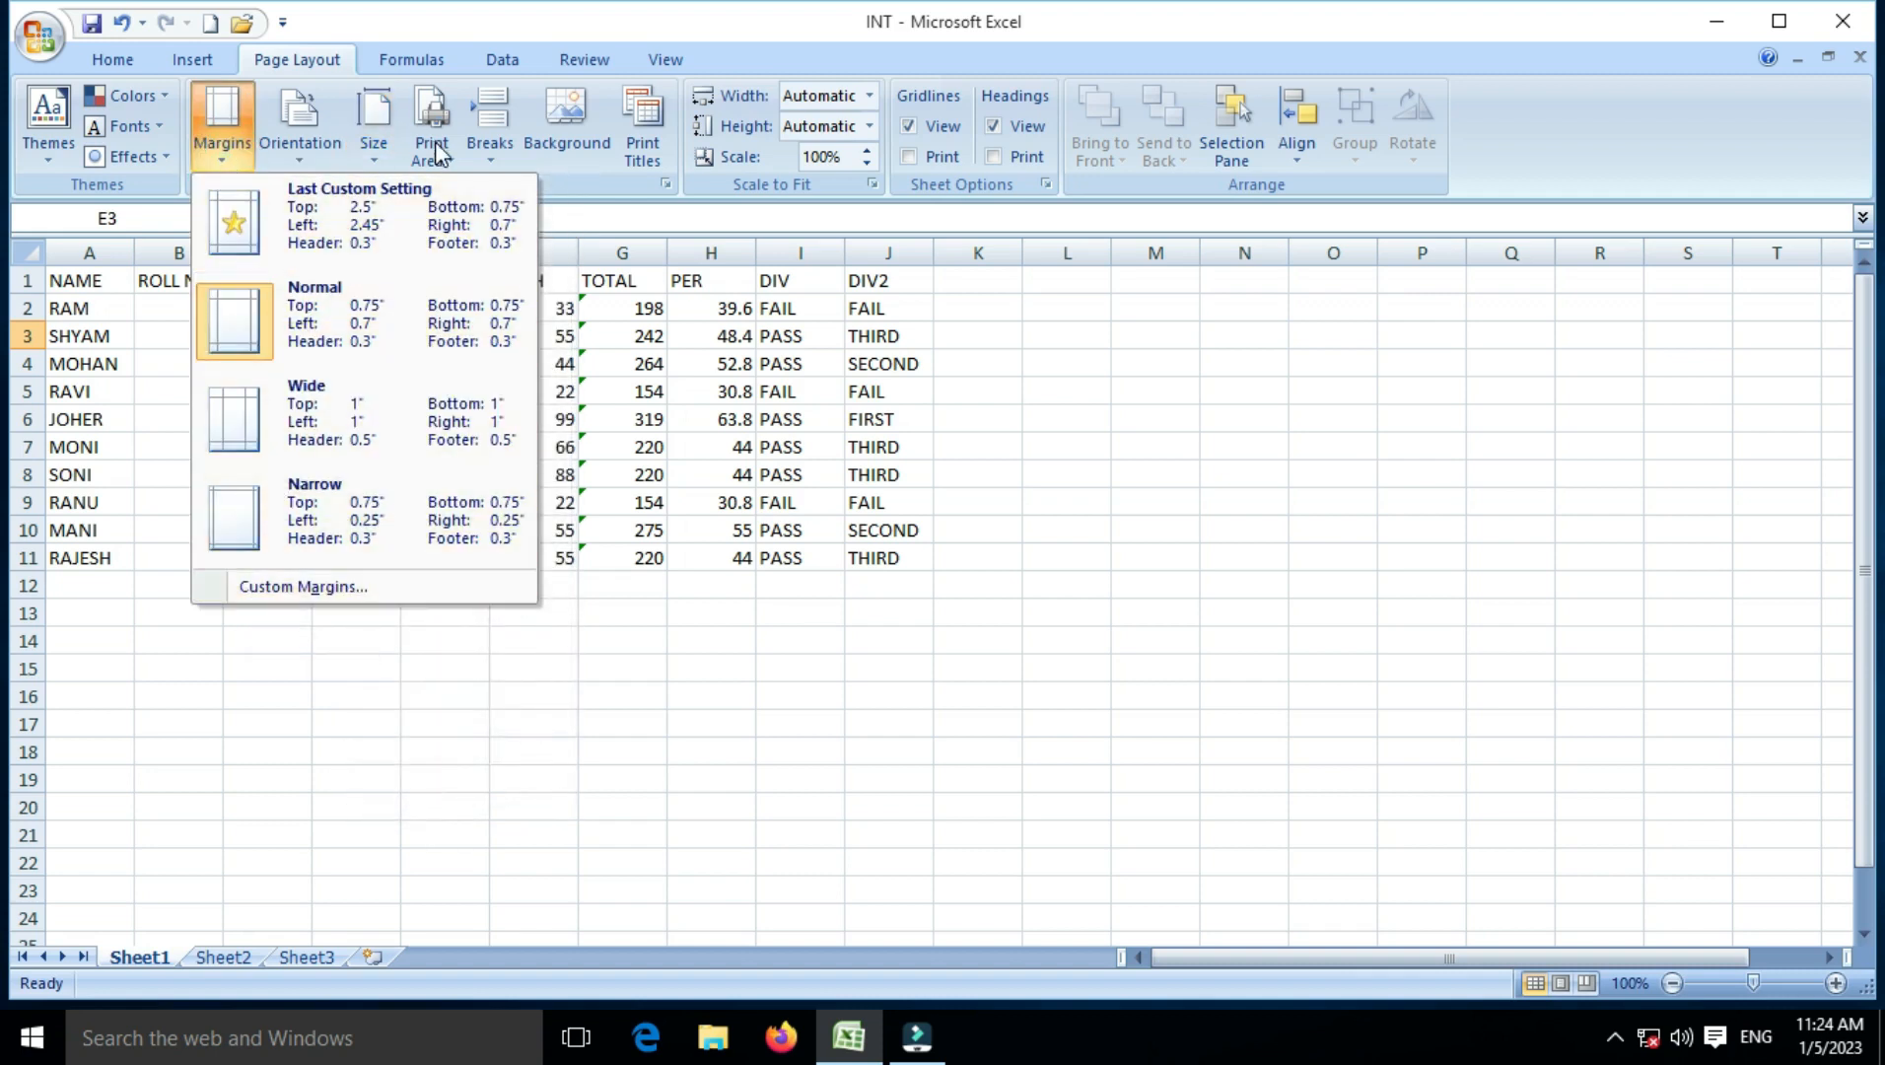
{"action": "left_click", "coordinate": [373, 146]}
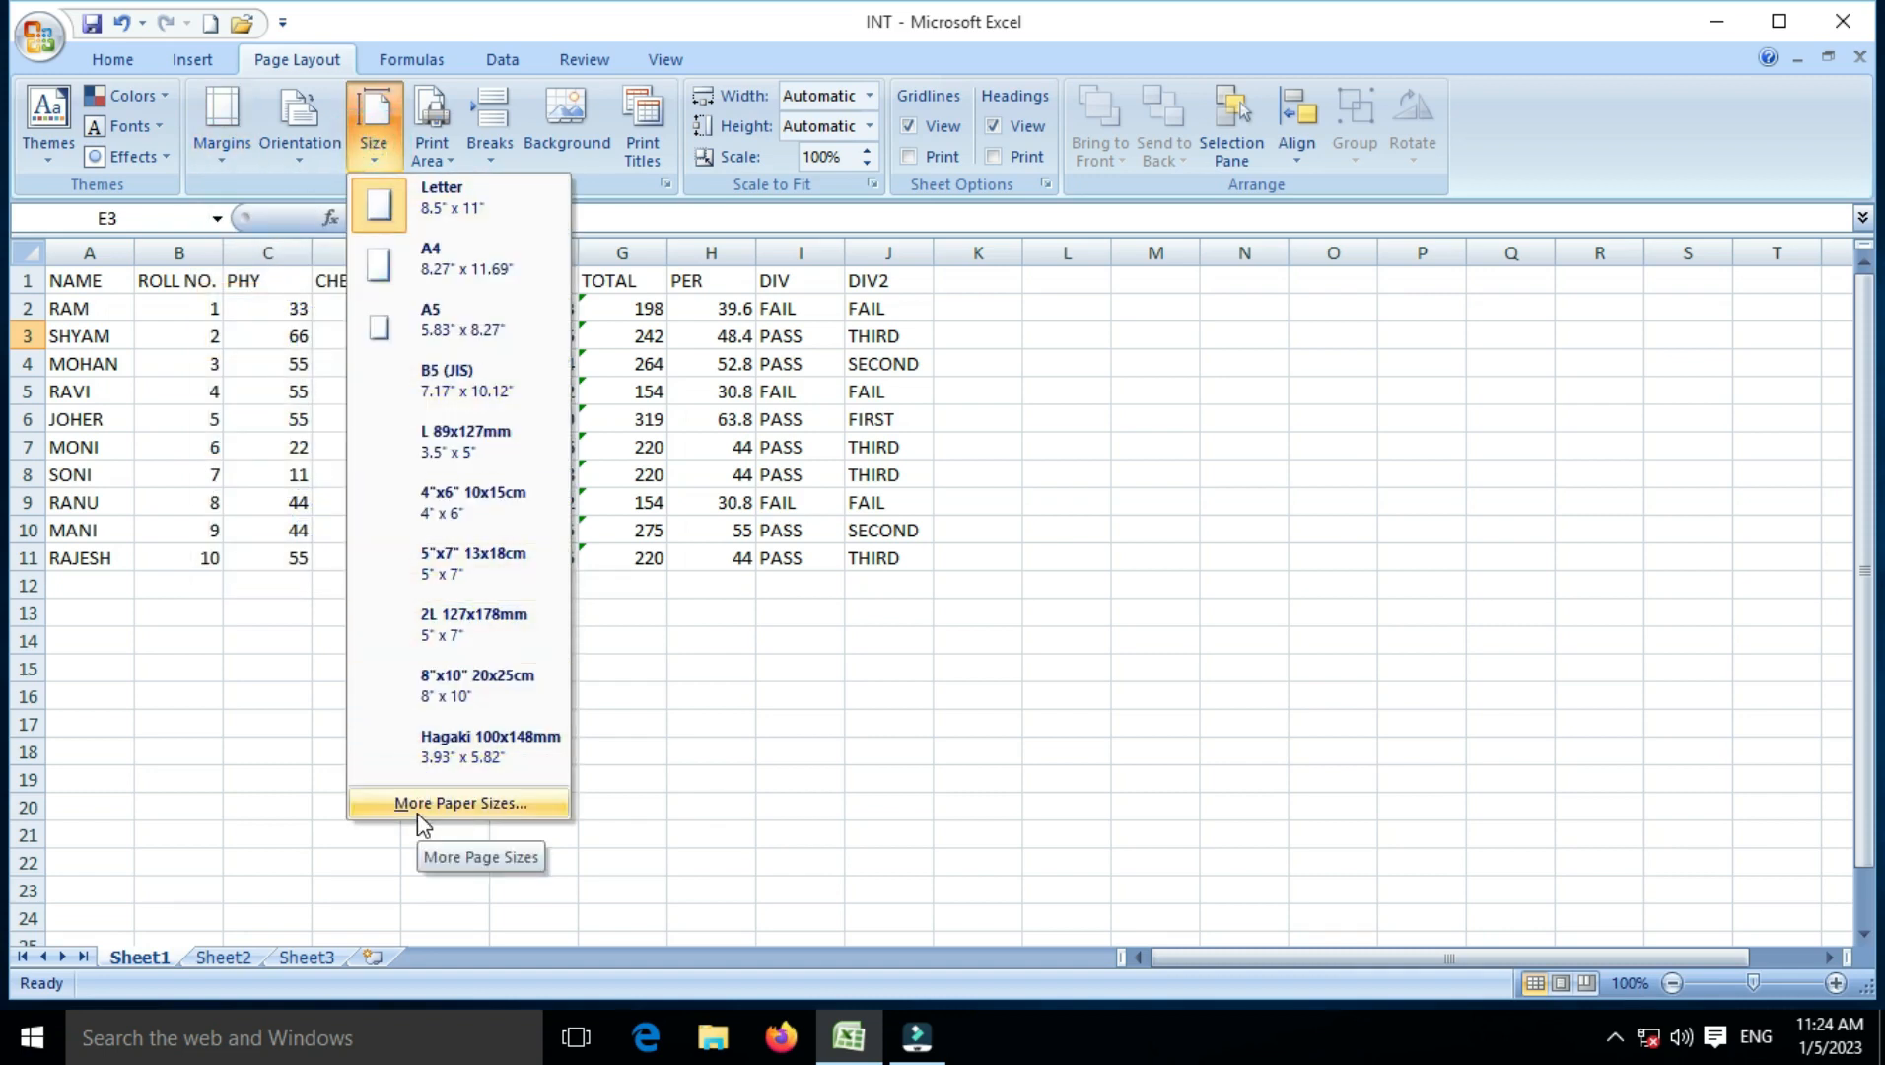
{"action": "left_click", "coordinate": [214, 156]}
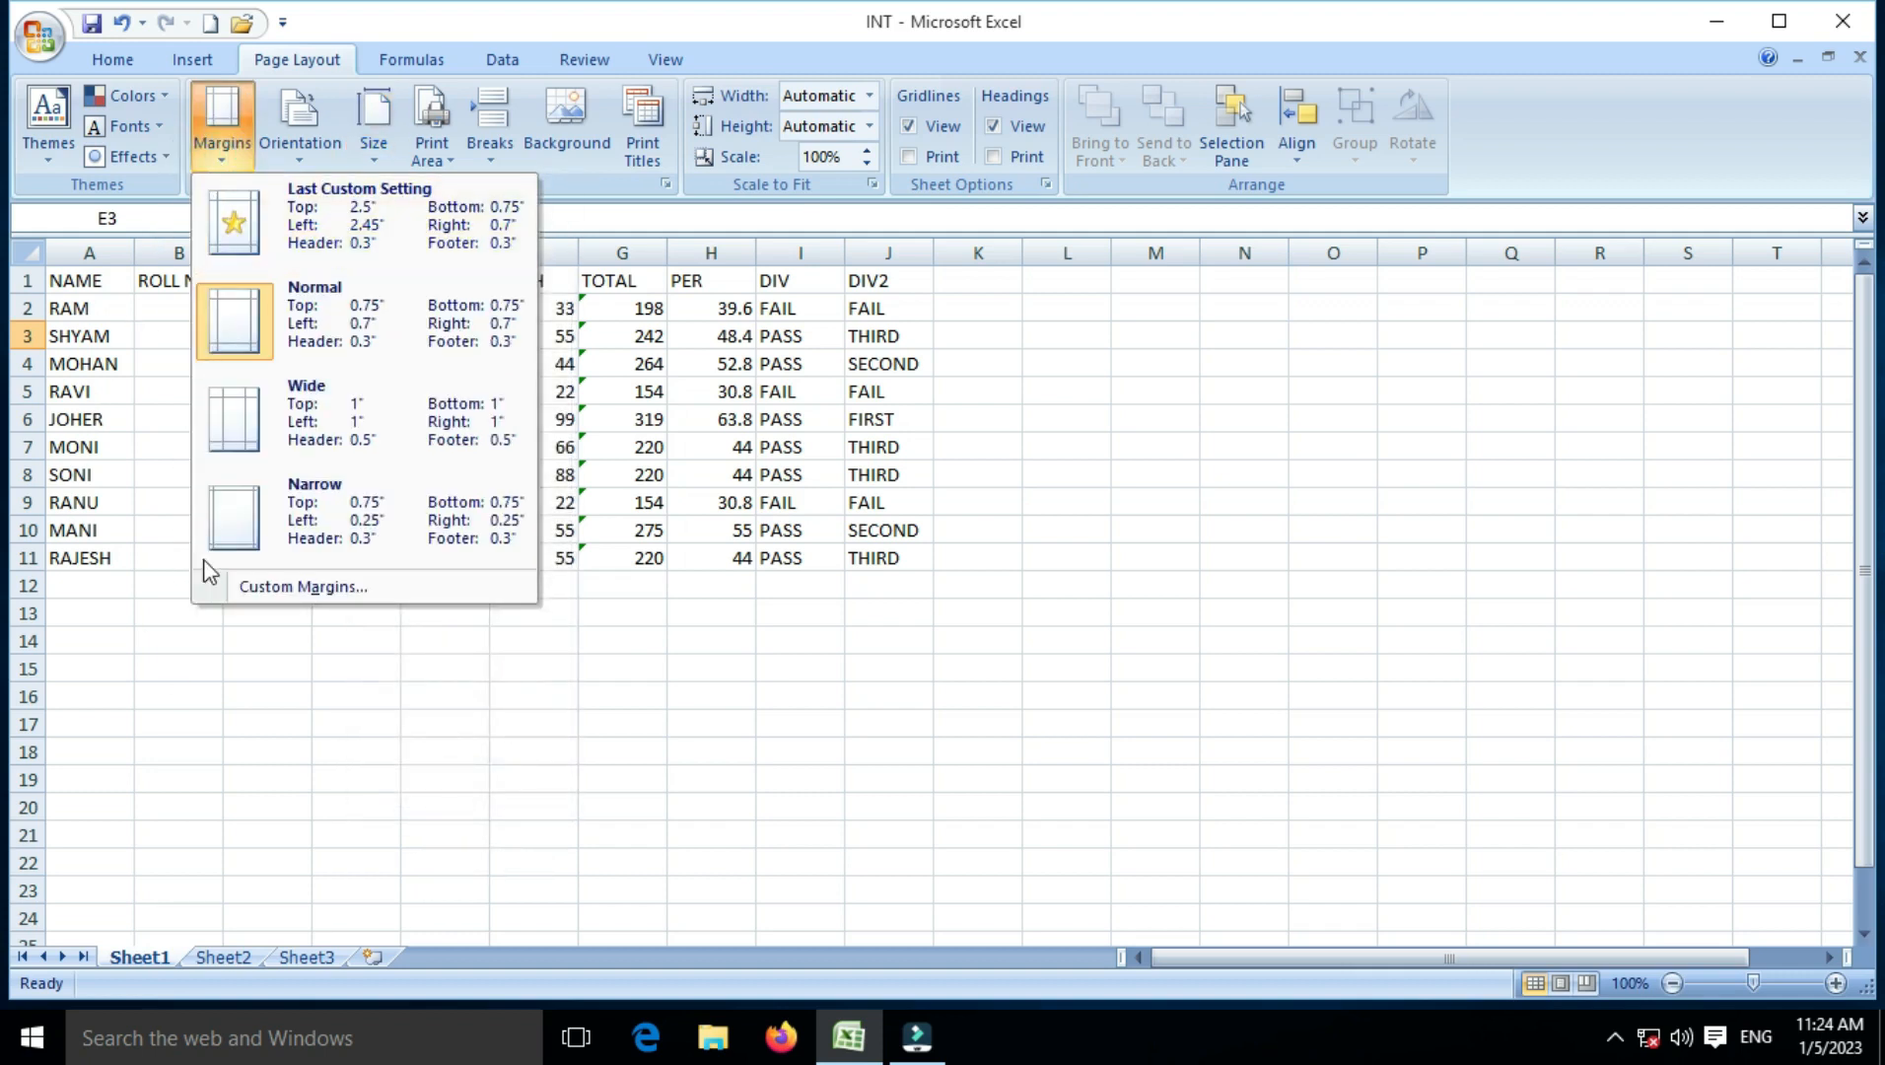
{"action": "left_click", "coordinate": [301, 153]}
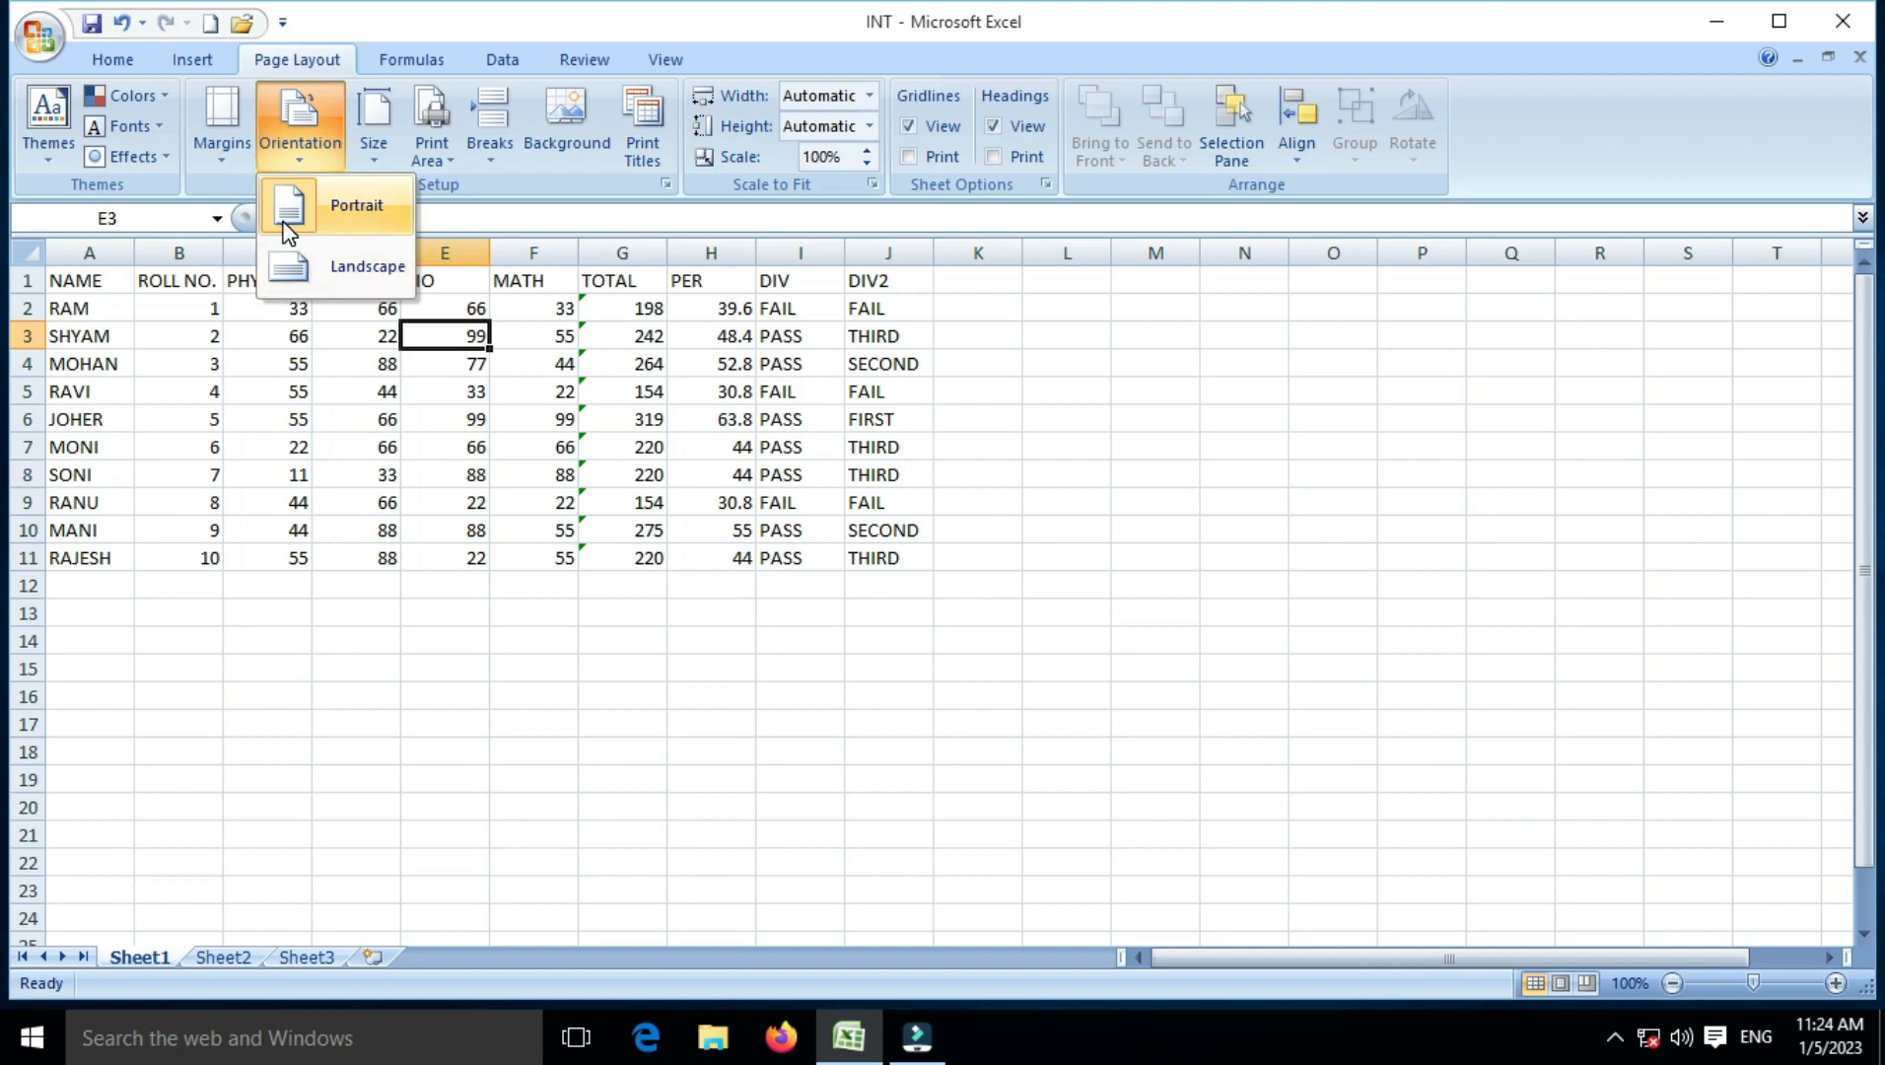
{"action": "left_click", "coordinate": [377, 143]}
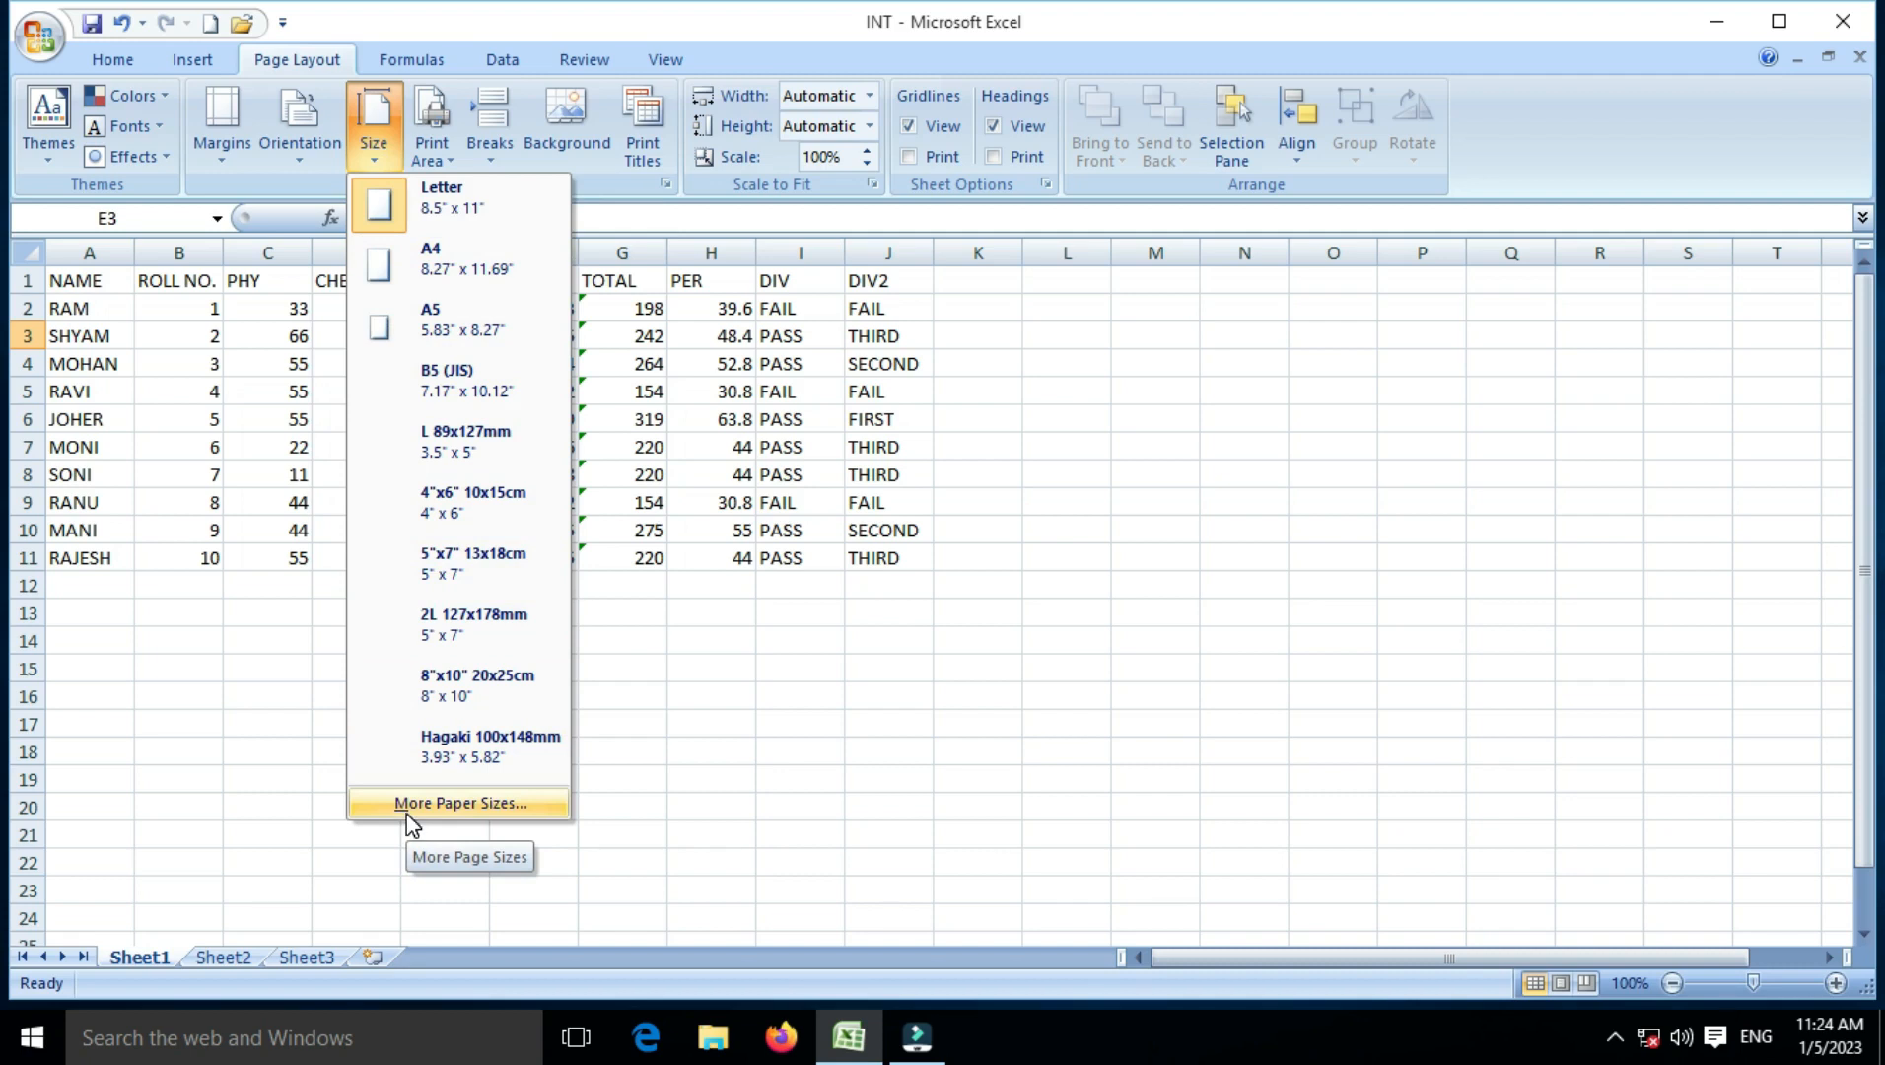
{"action": "left_click", "coordinate": [223, 155]}
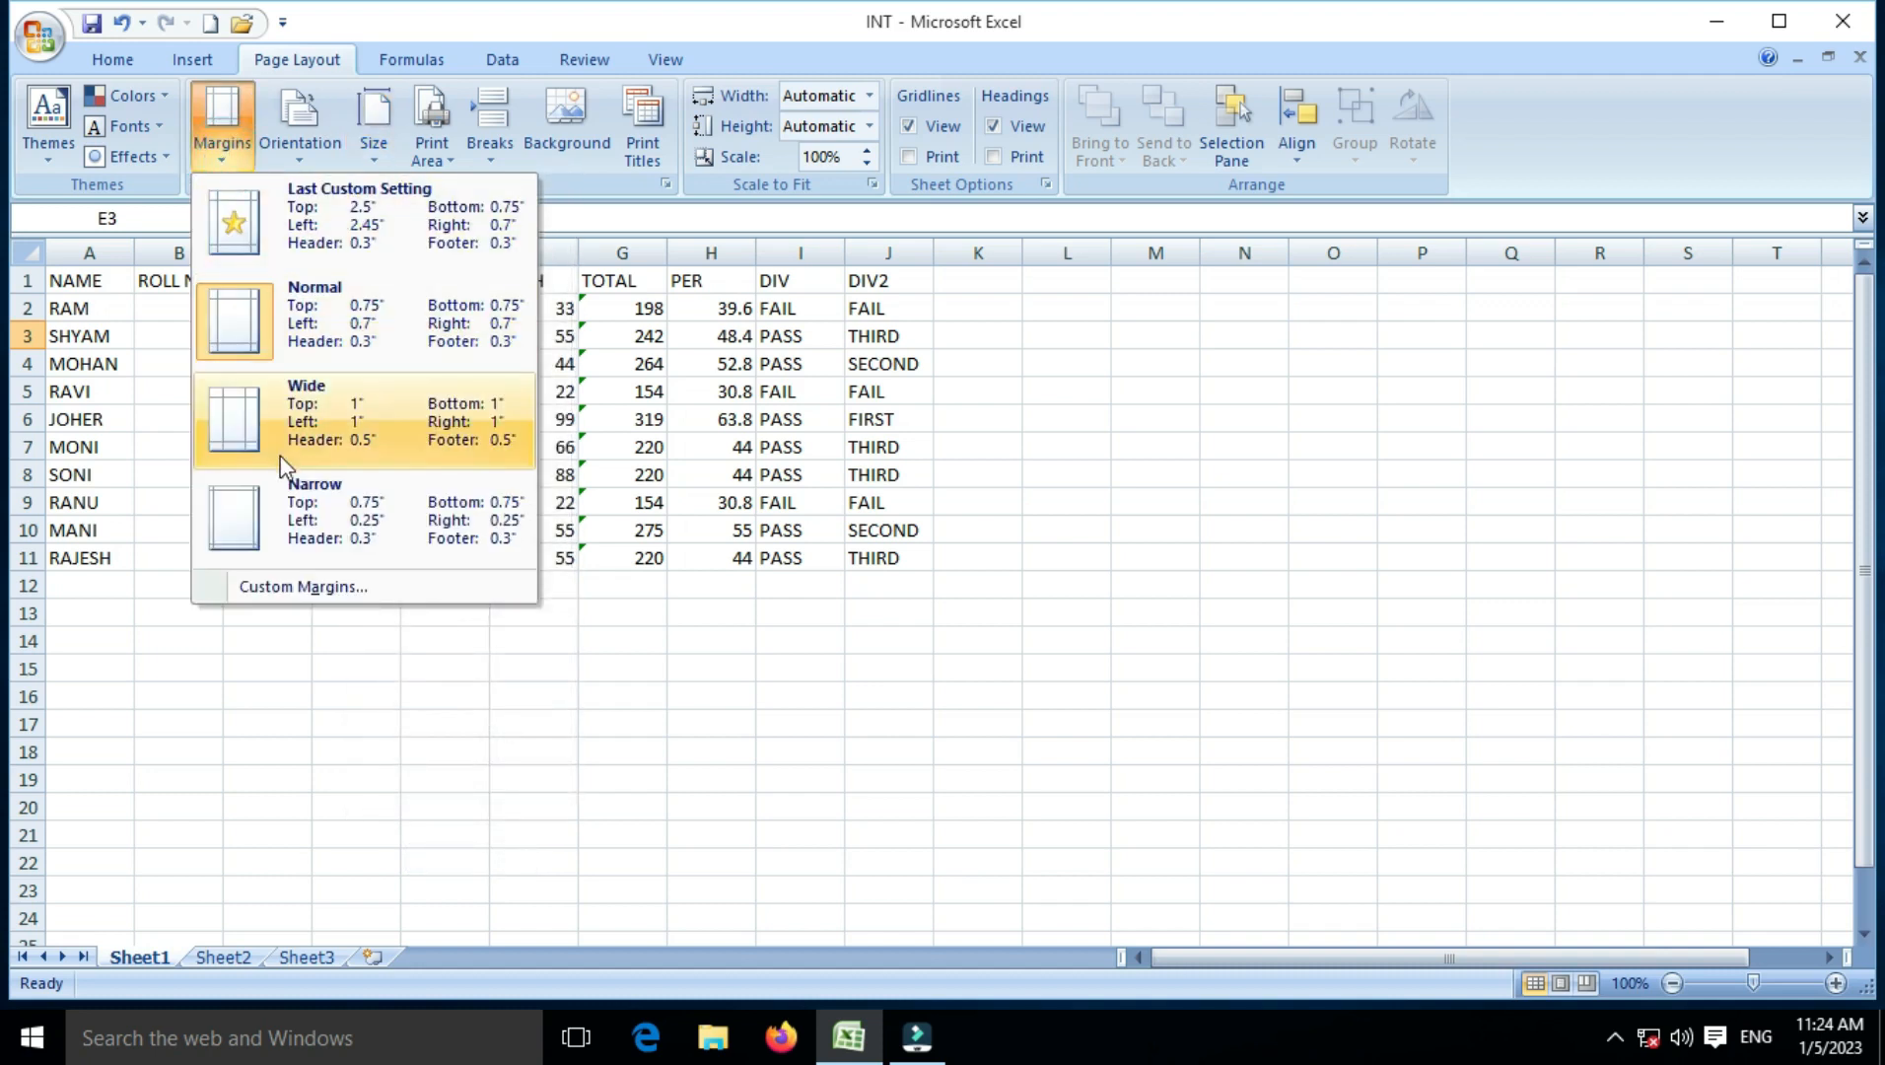
Step: Open Custom Margins and browse the Page, Margins, Header/Footer and Sheet tabs, returning to Page
{"action": "left_click", "coordinate": [269, 574]}
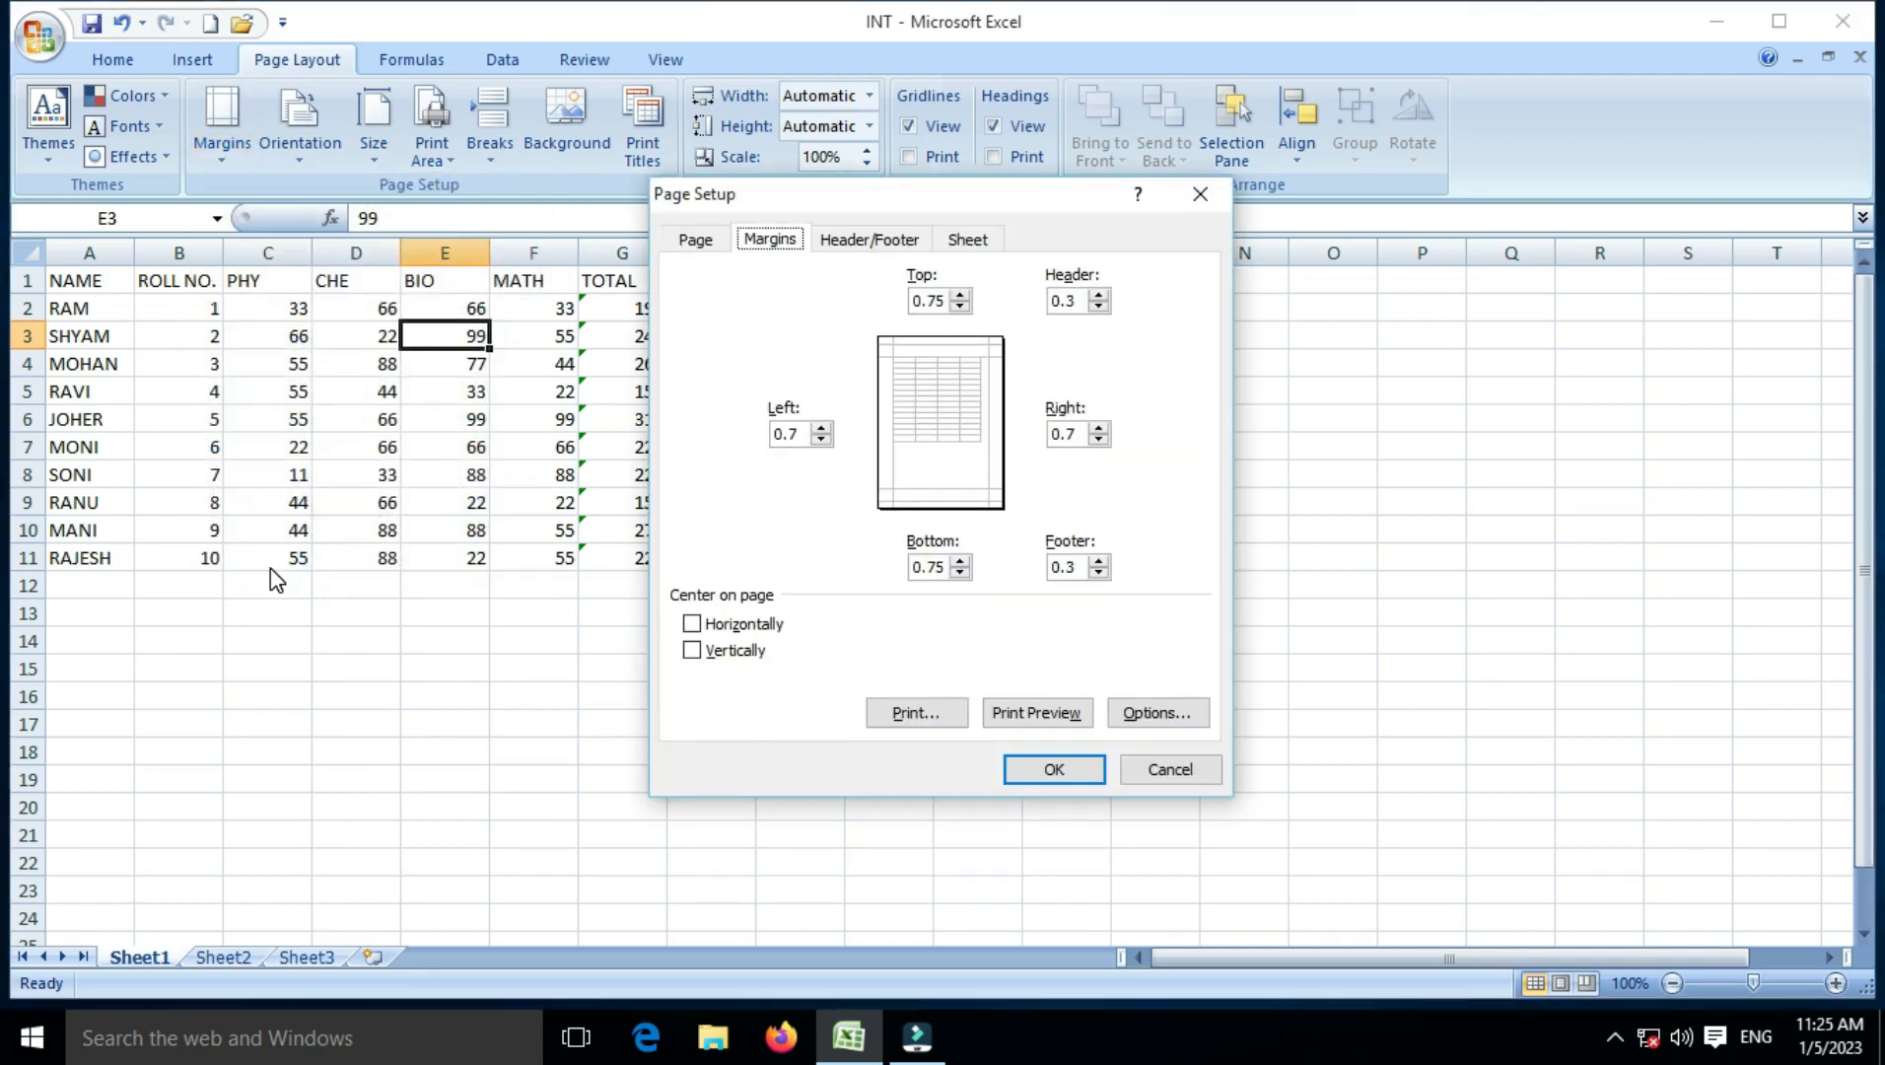
{"action": "left_click", "coordinate": [693, 239]}
{"action": "left_click", "coordinate": [767, 240]}
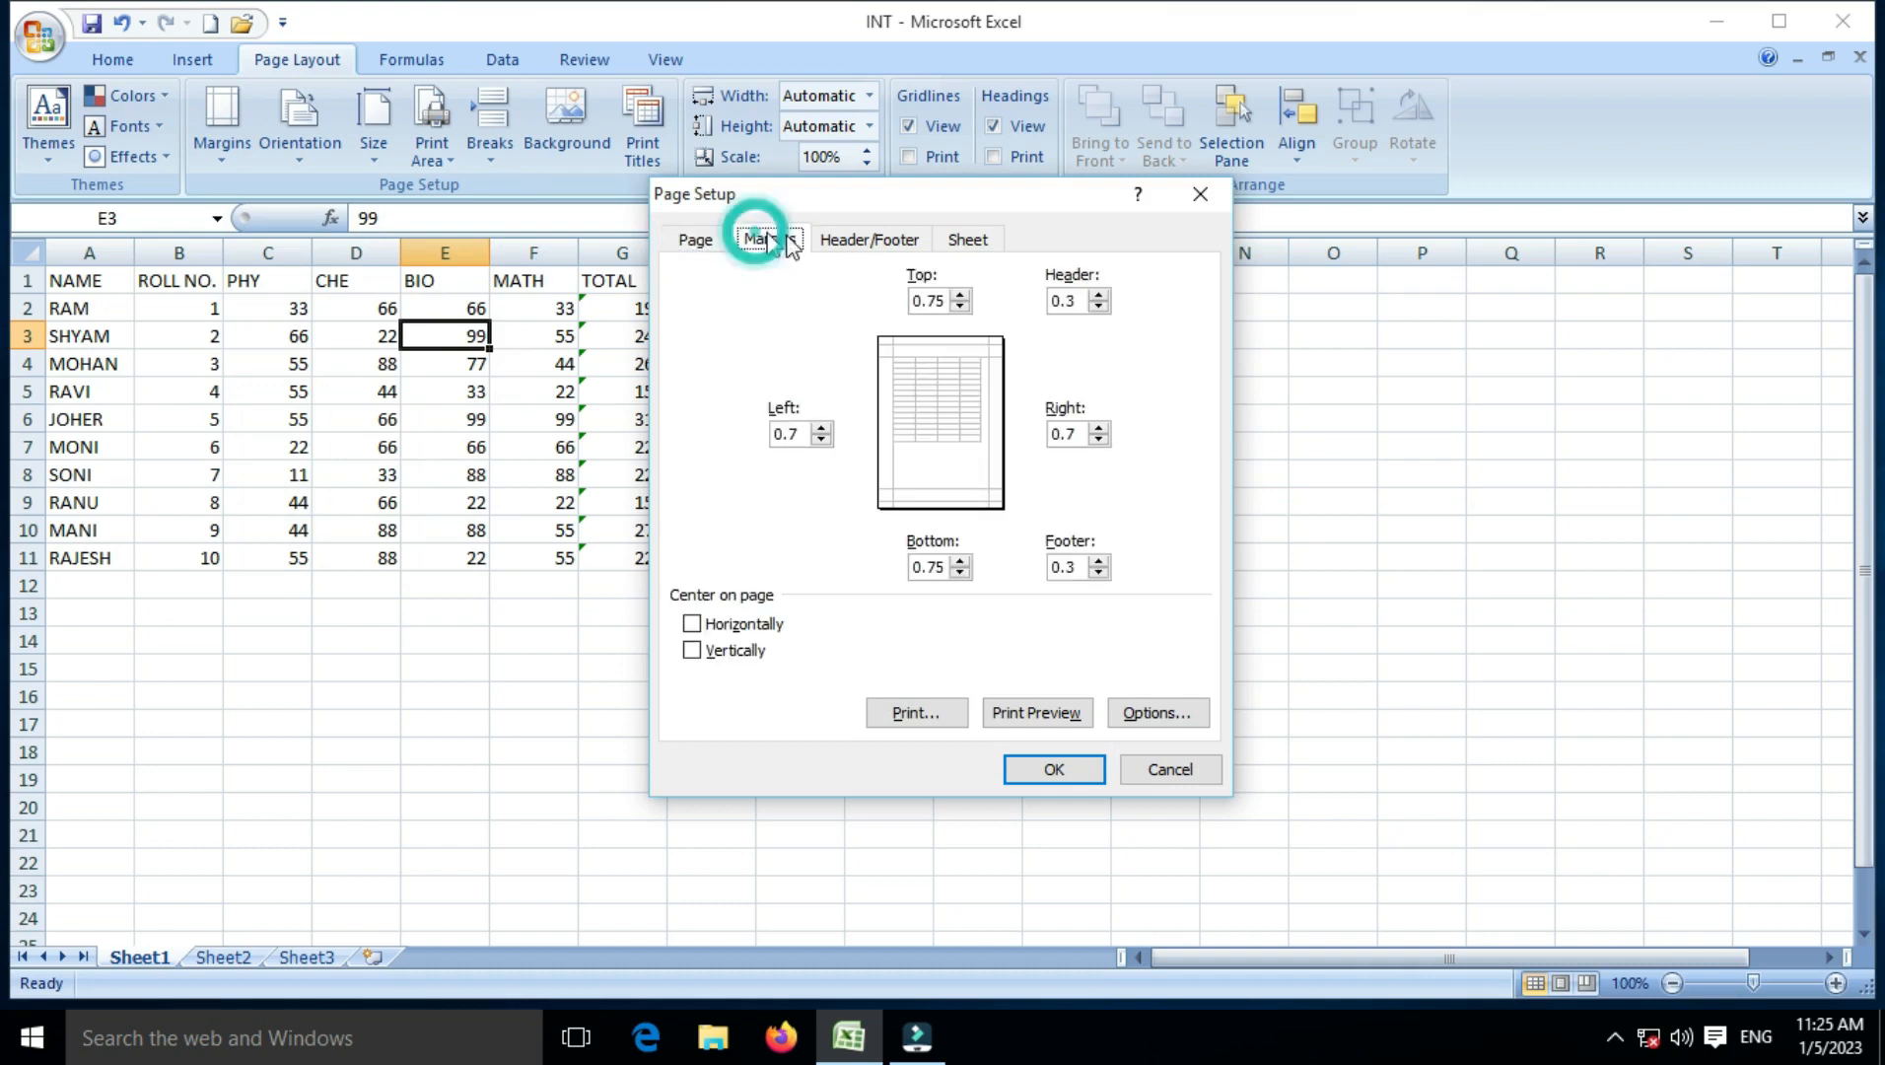
{"action": "left_click", "coordinate": [833, 237]}
{"action": "left_click", "coordinate": [965, 243]}
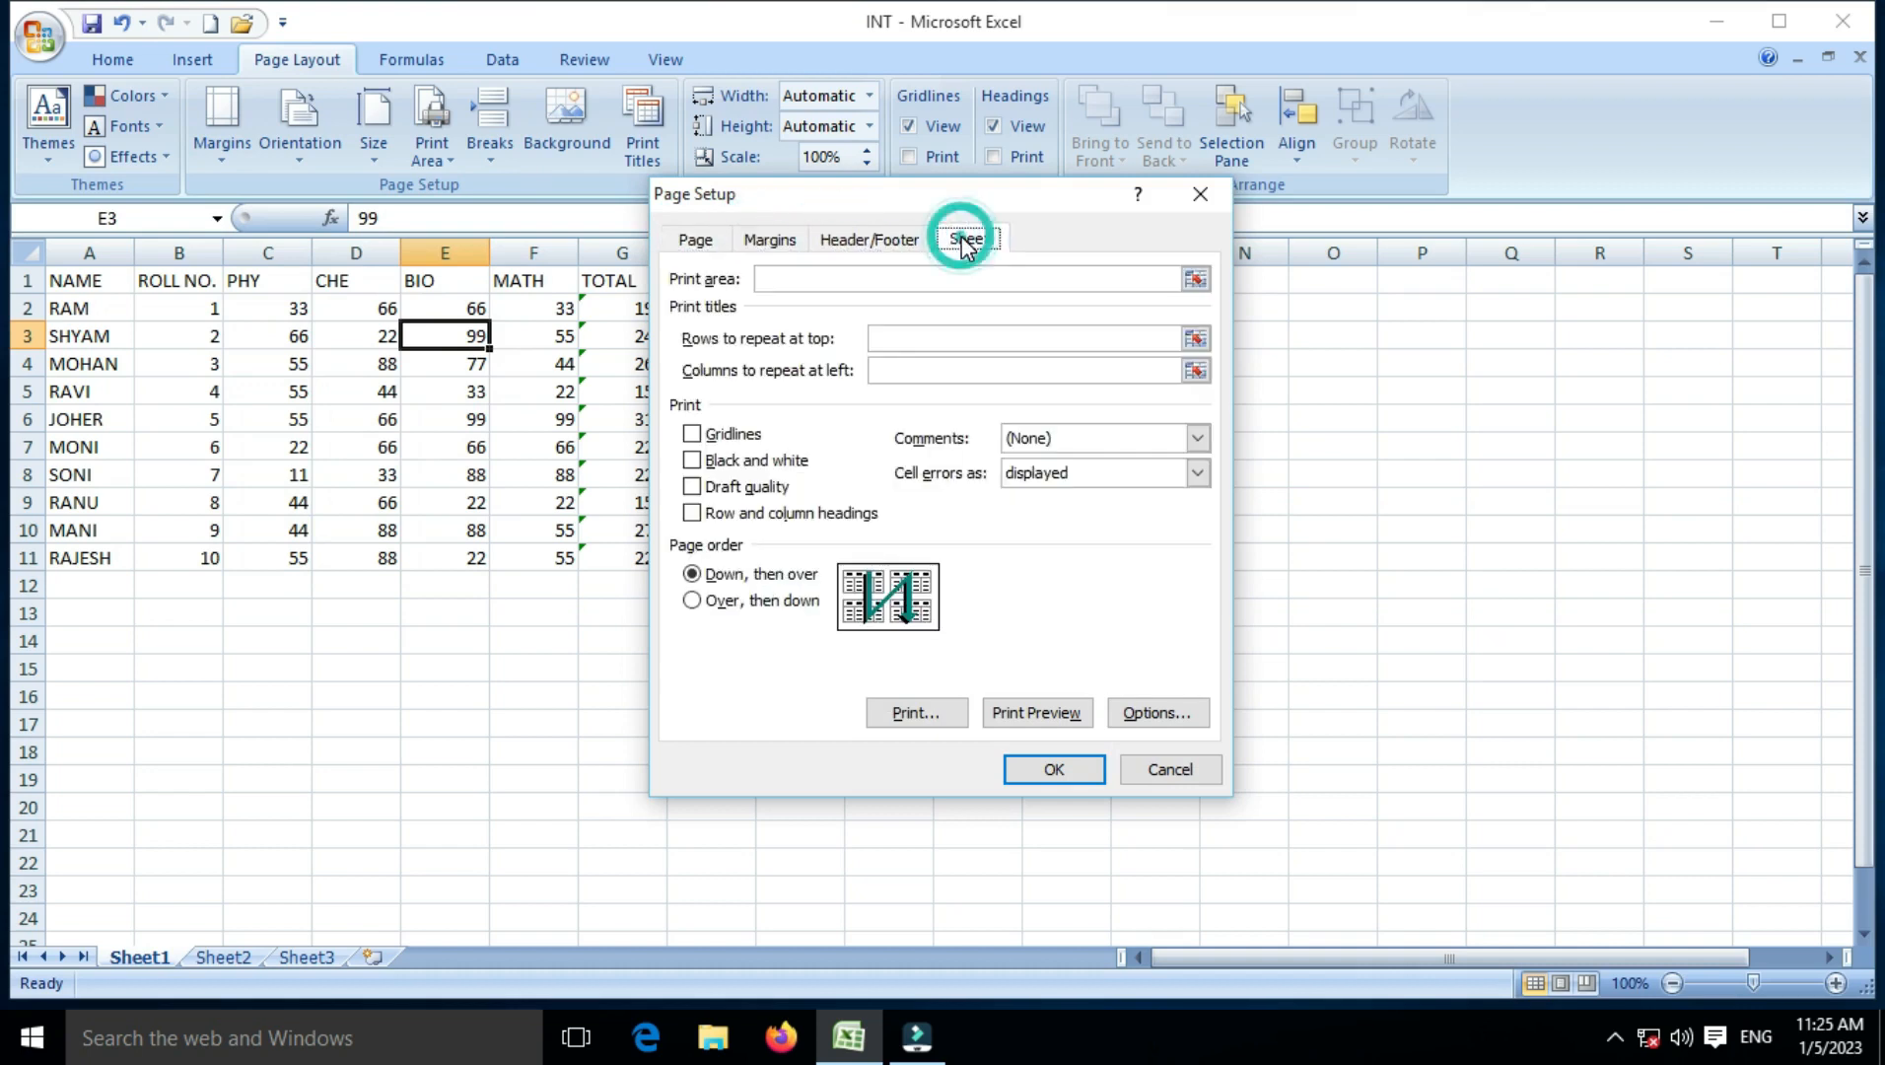
{"action": "left_click", "coordinate": [876, 241]}
{"action": "left_click", "coordinate": [791, 244]}
{"action": "left_click", "coordinate": [694, 240]}
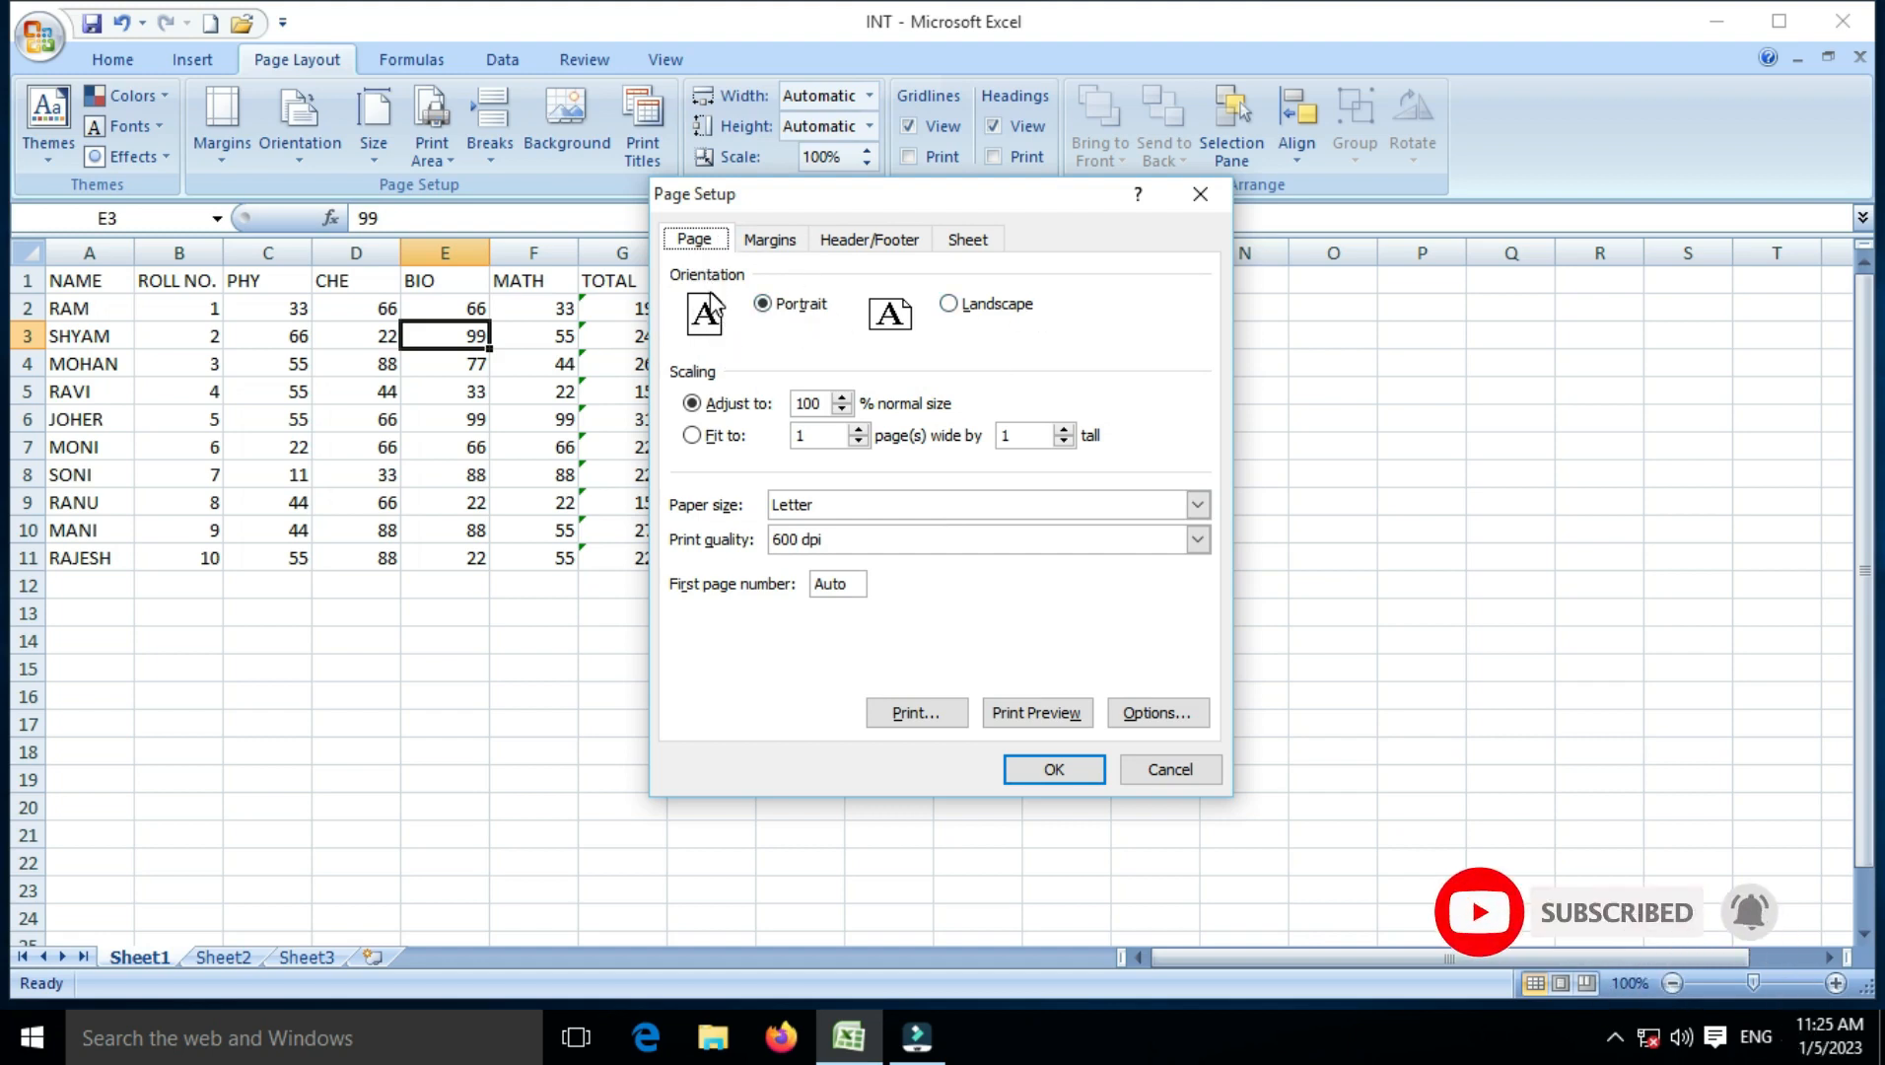
Step: Set the page orientation to Landscape after toggling between Portrait and Landscape
{"action": "left_click", "coordinate": [950, 303]}
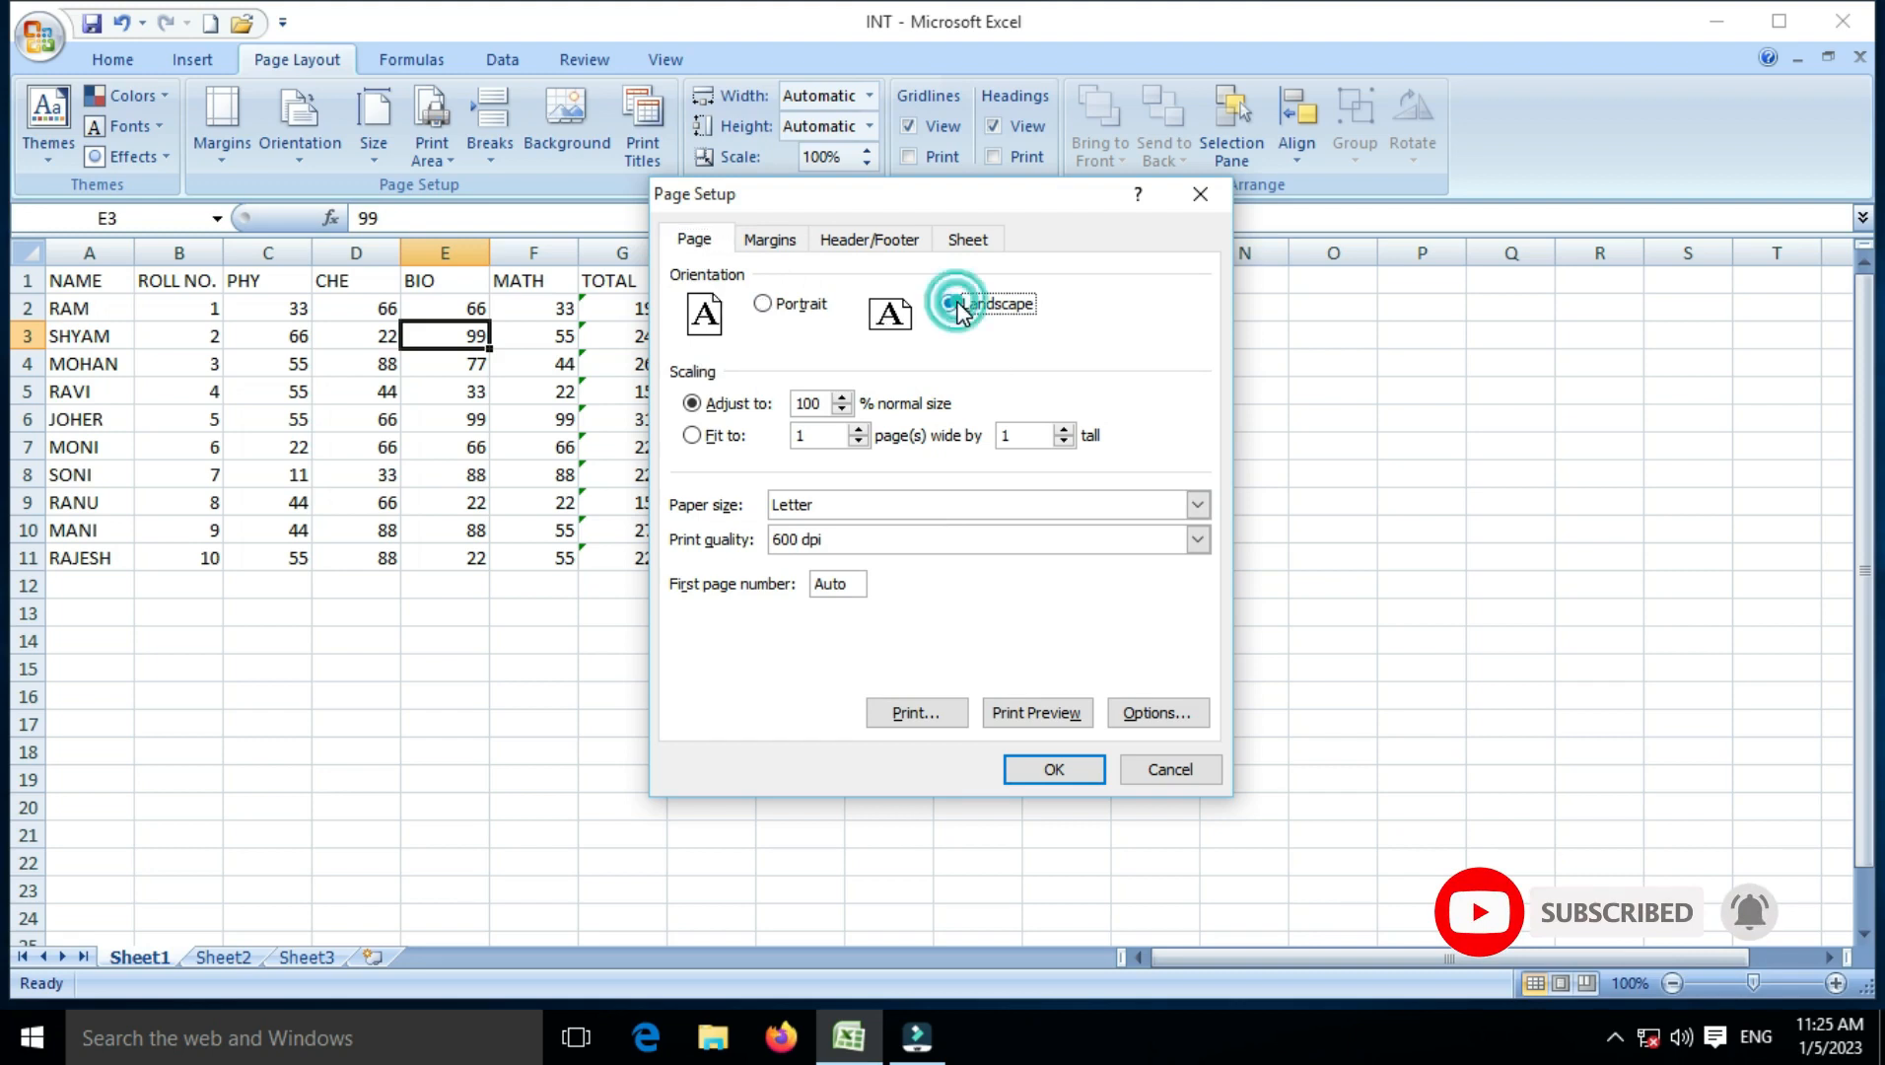
{"action": "left_click", "coordinate": [784, 318]}
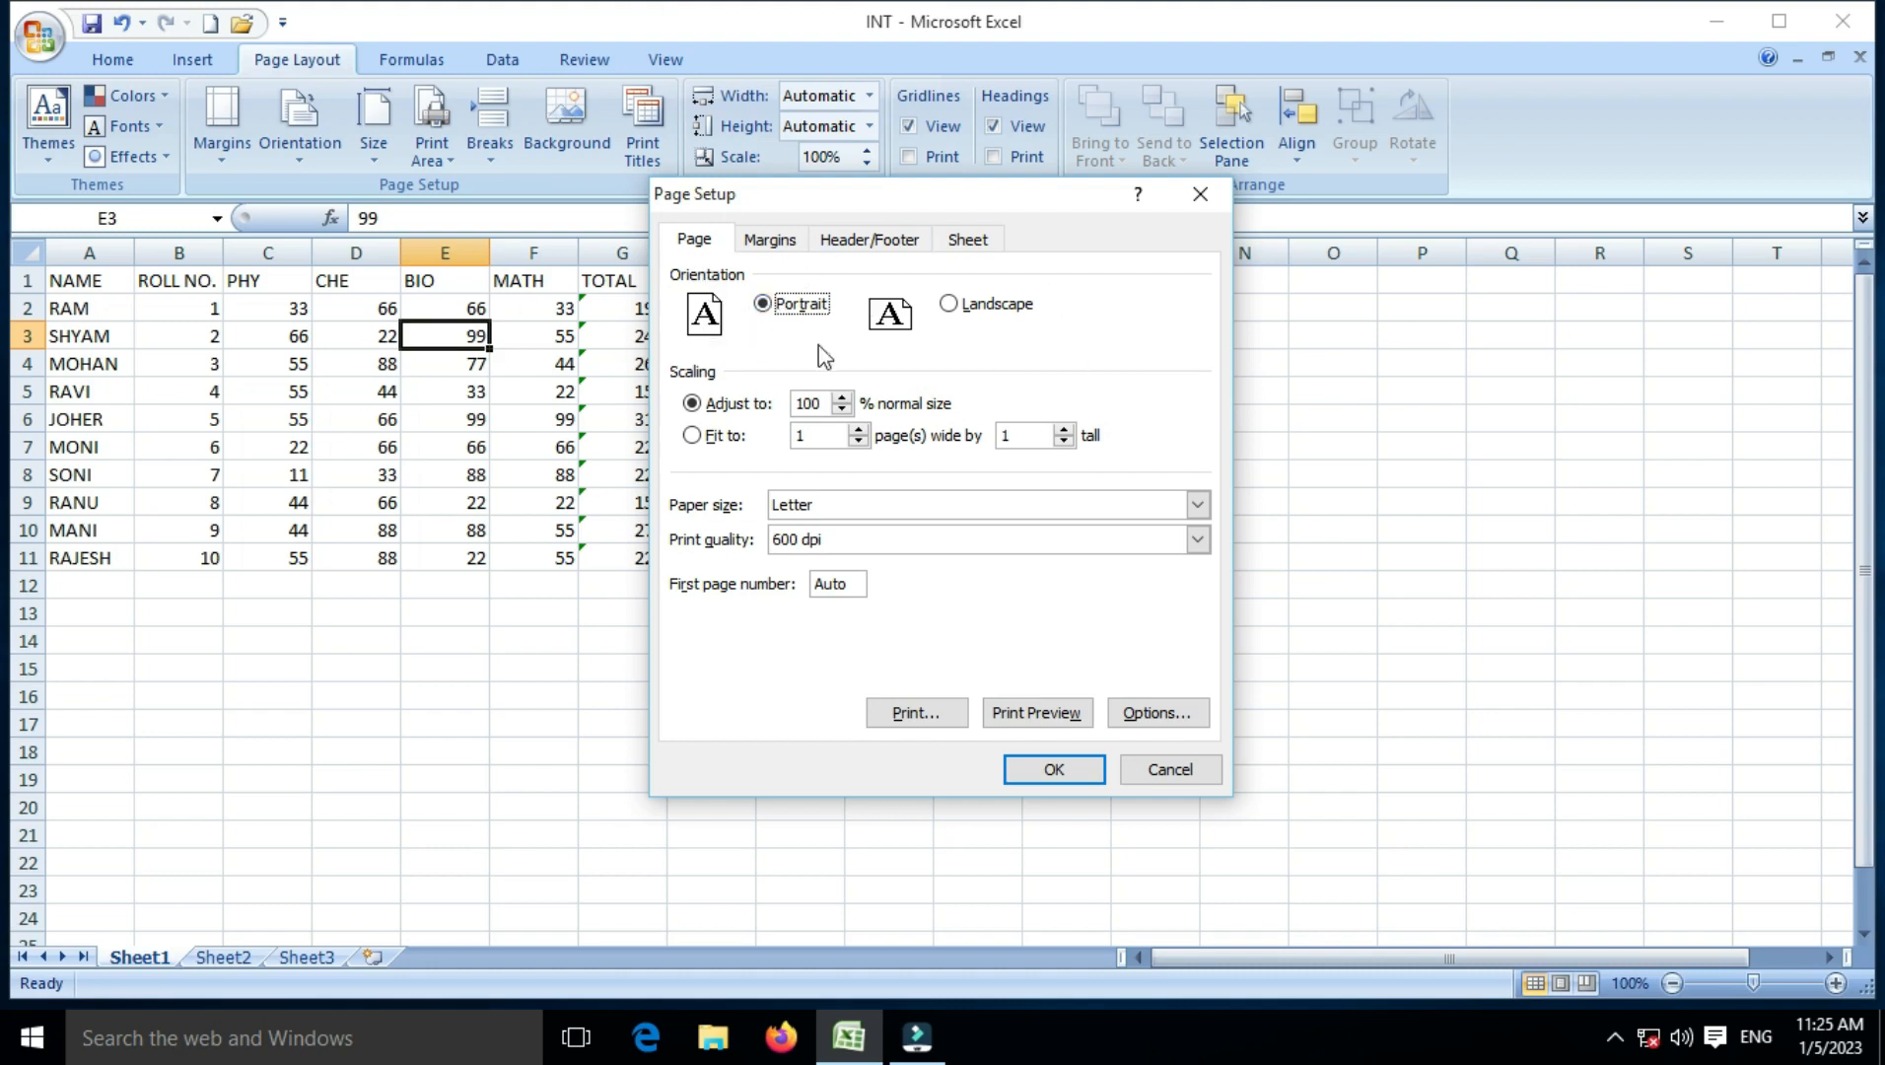
{"action": "left_click", "coordinate": [951, 302]}
{"action": "left_click", "coordinate": [798, 305]}
{"action": "left_click", "coordinate": [954, 304]}
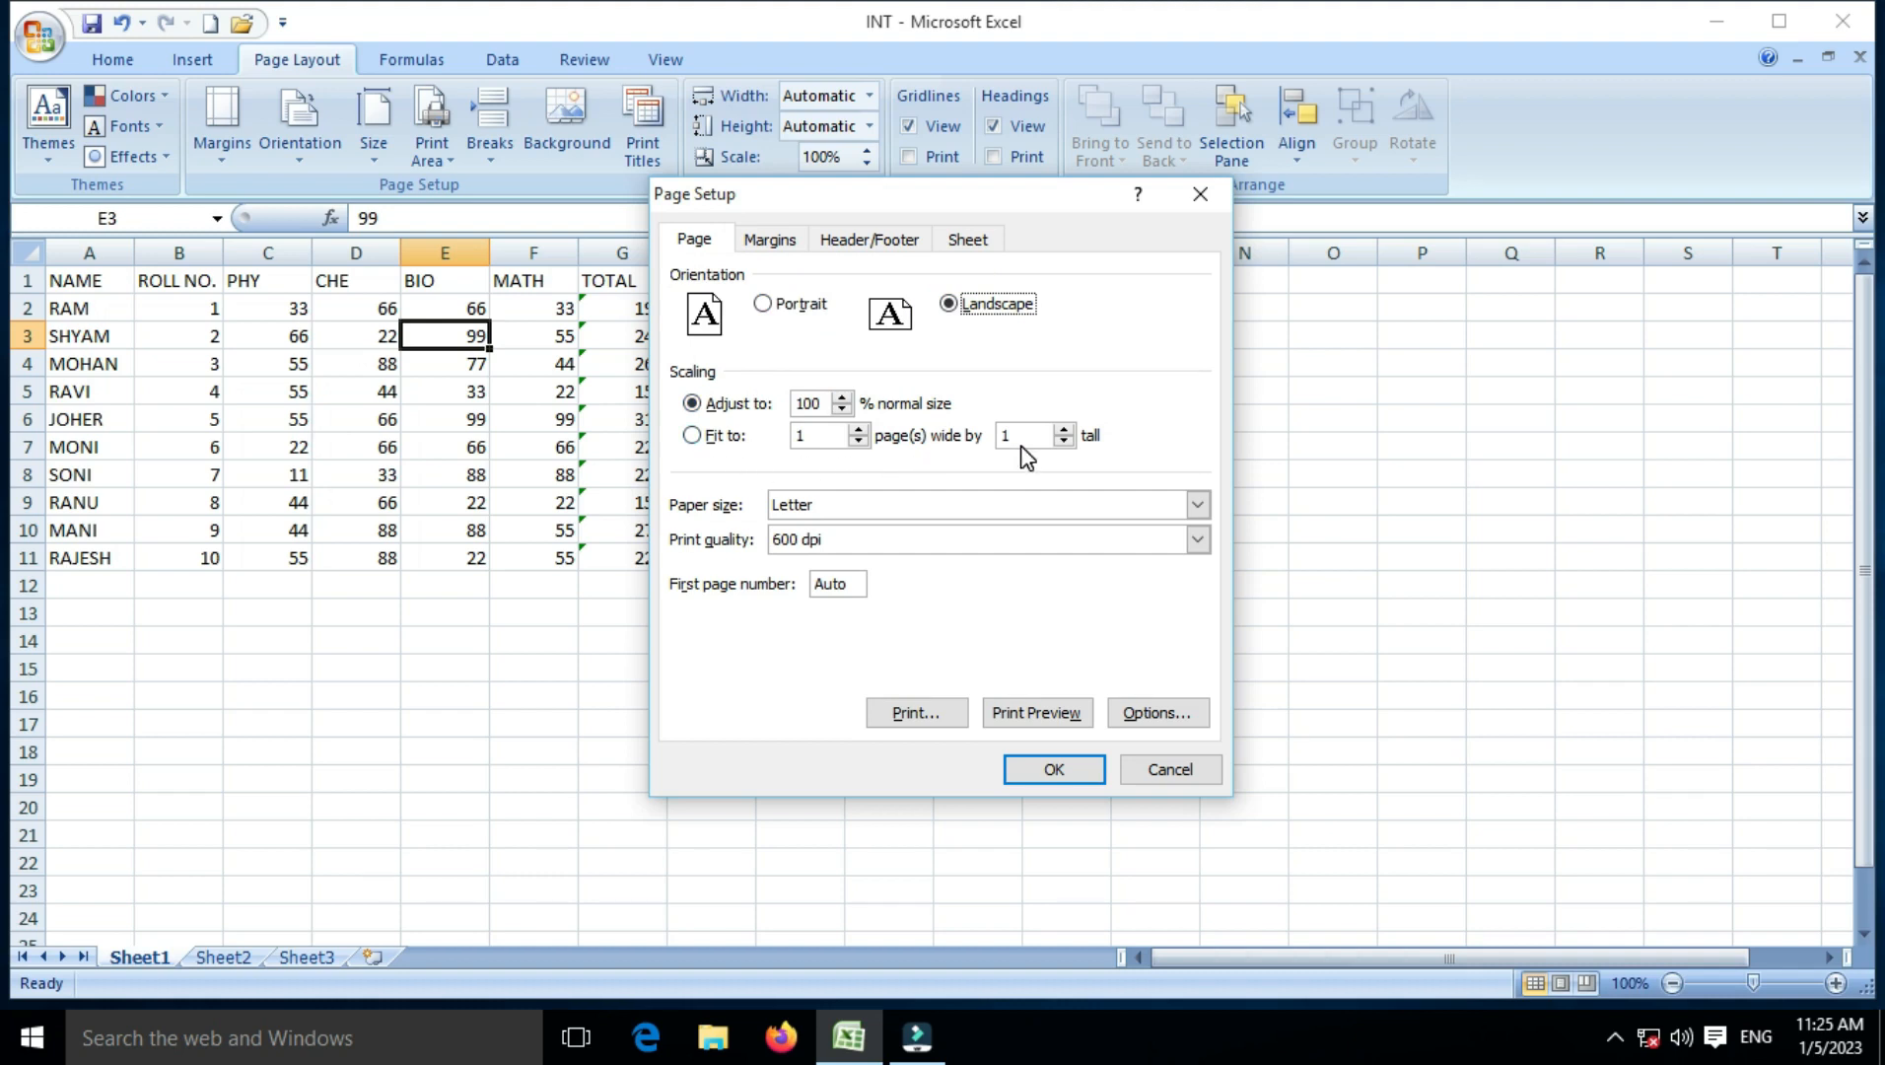
Step: Choose A4 paper, keep print quality at 600 dpi, and view the margin settings
{"action": "left_click", "coordinate": [846, 510]}
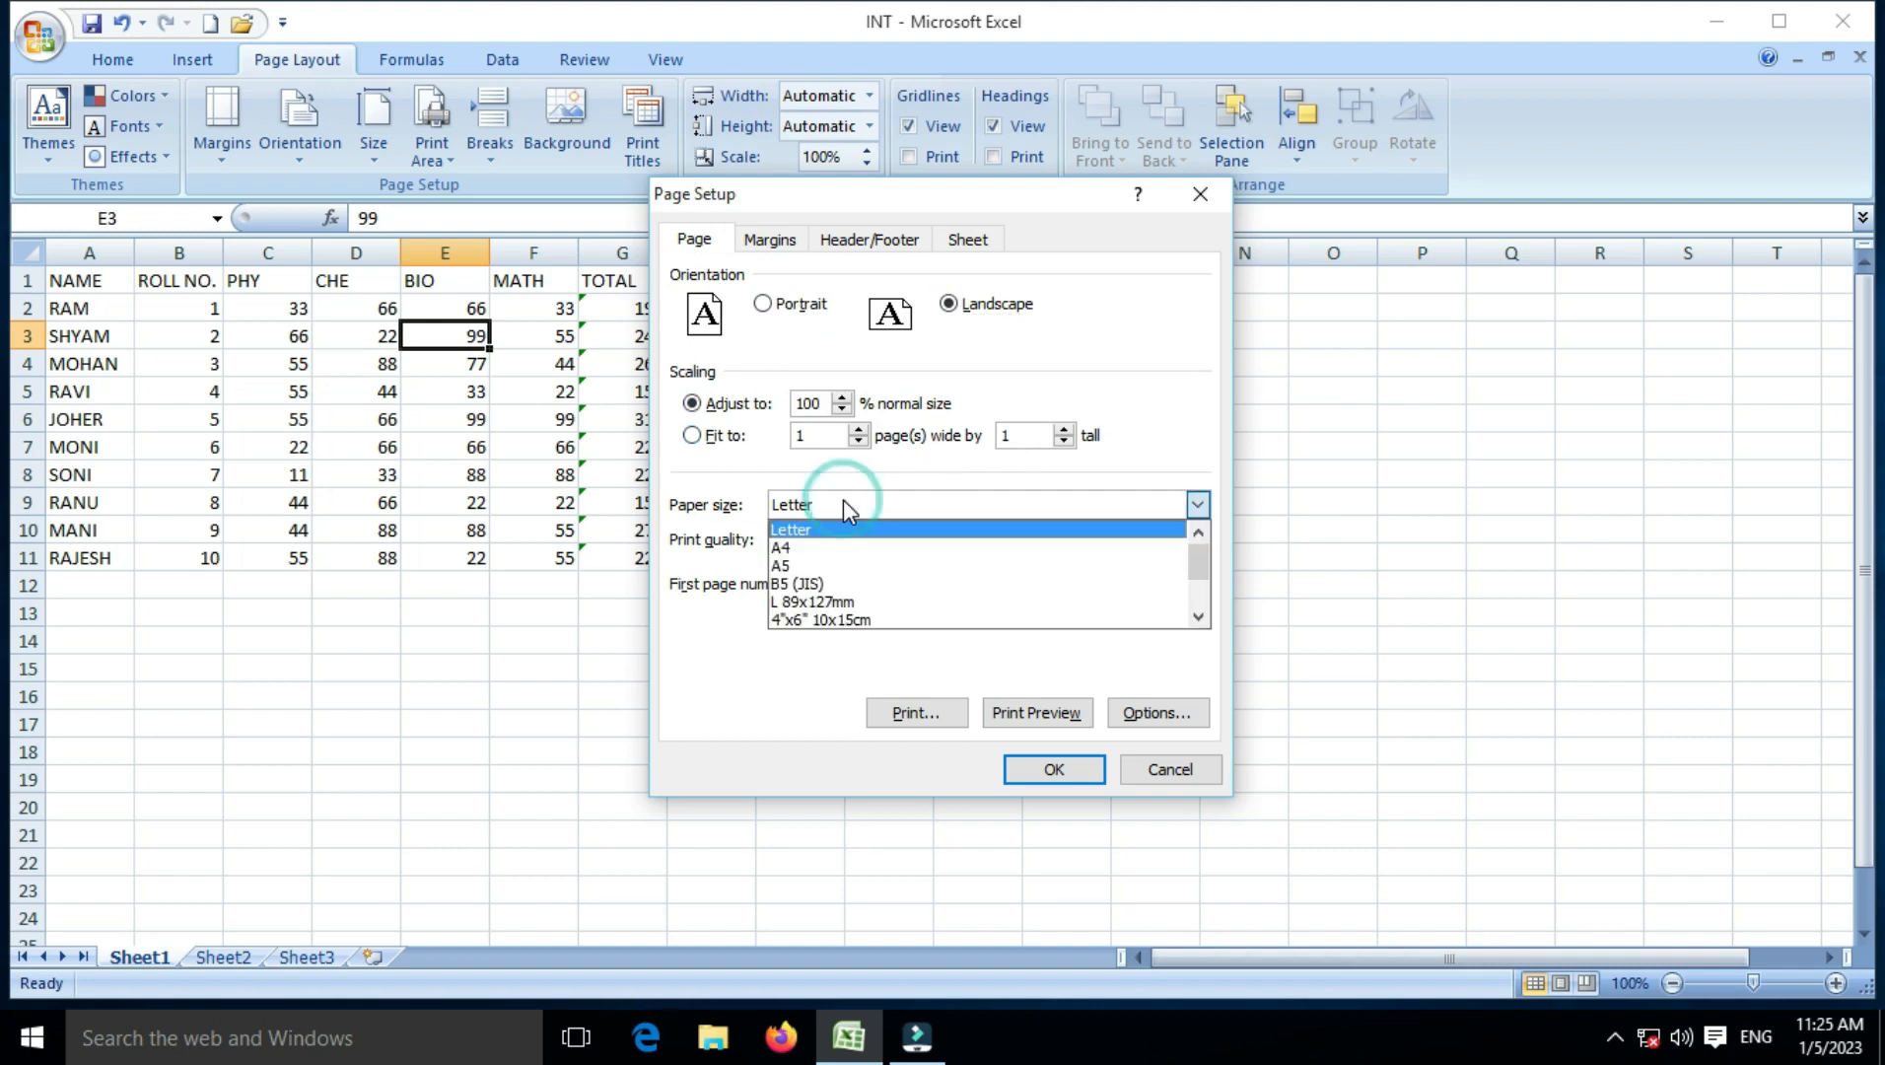
{"action": "left_click", "coordinate": [817, 548]}
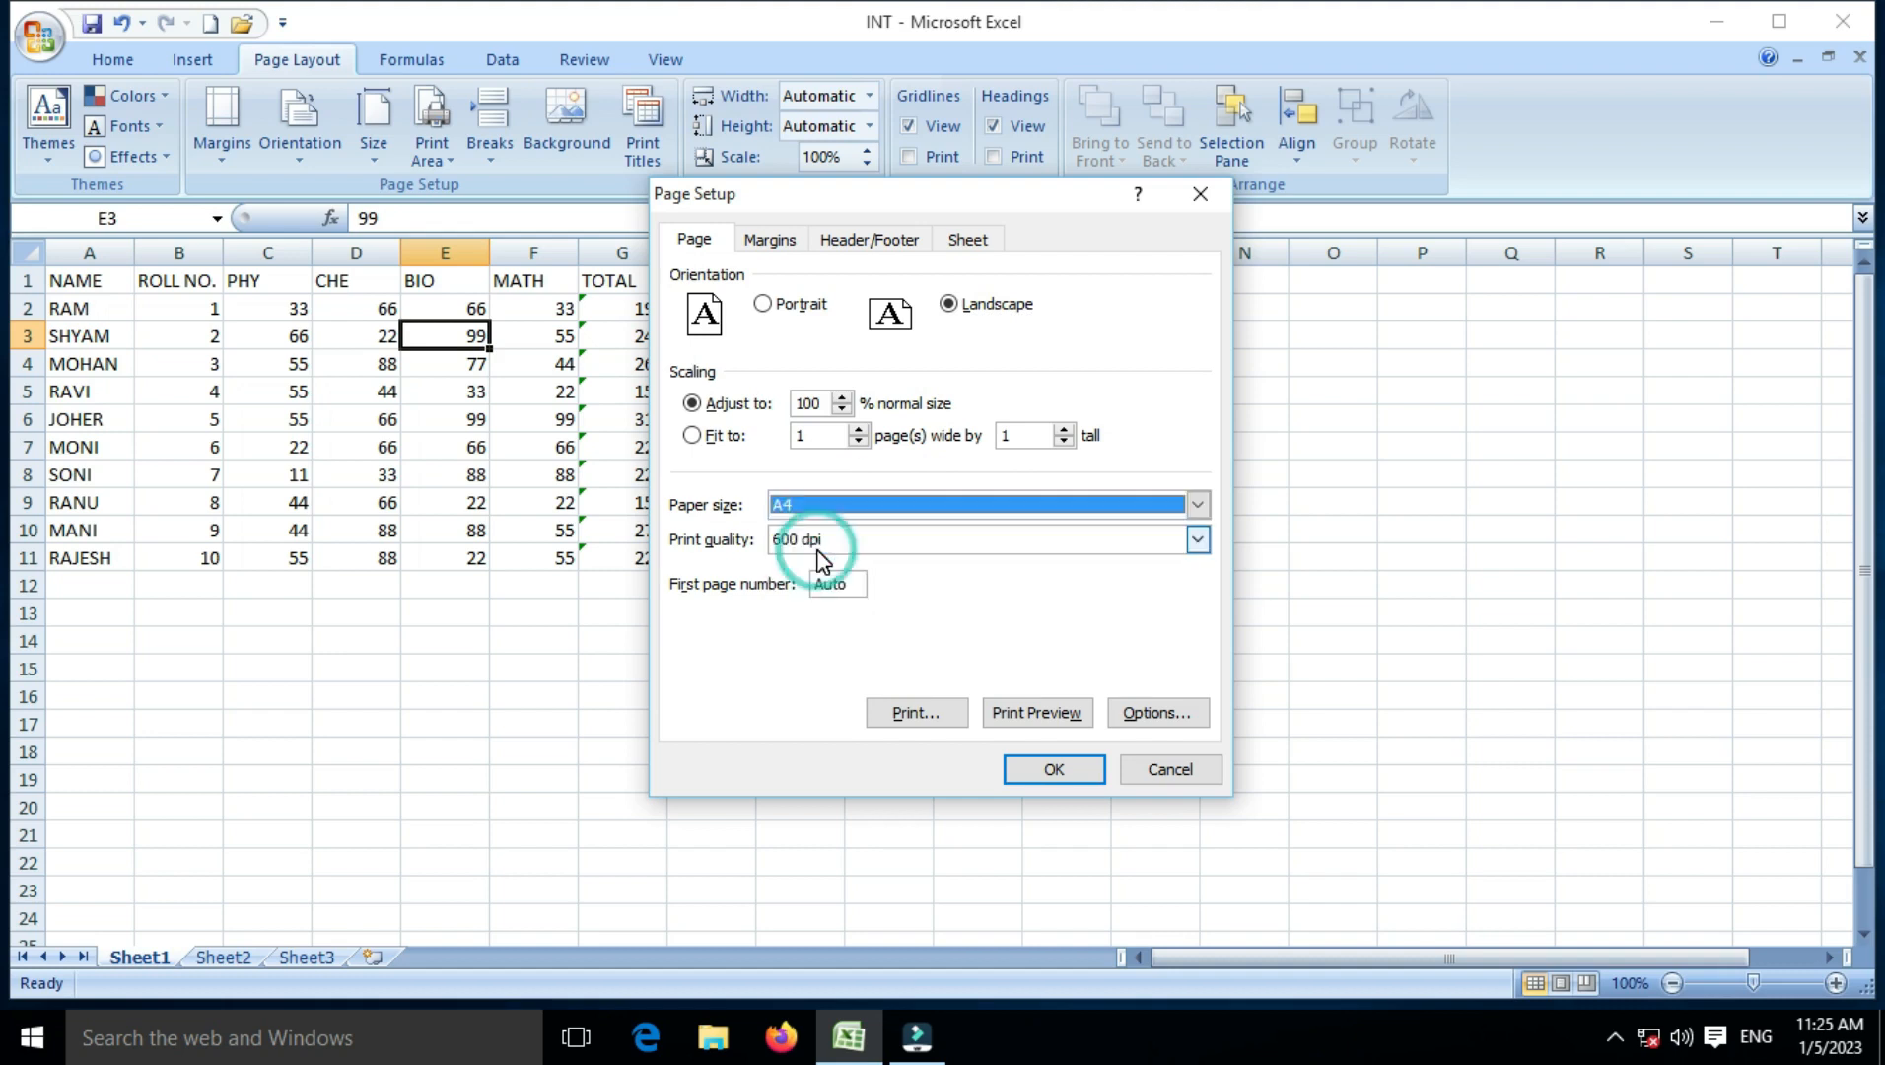
{"action": "left_click", "coordinate": [817, 545]}
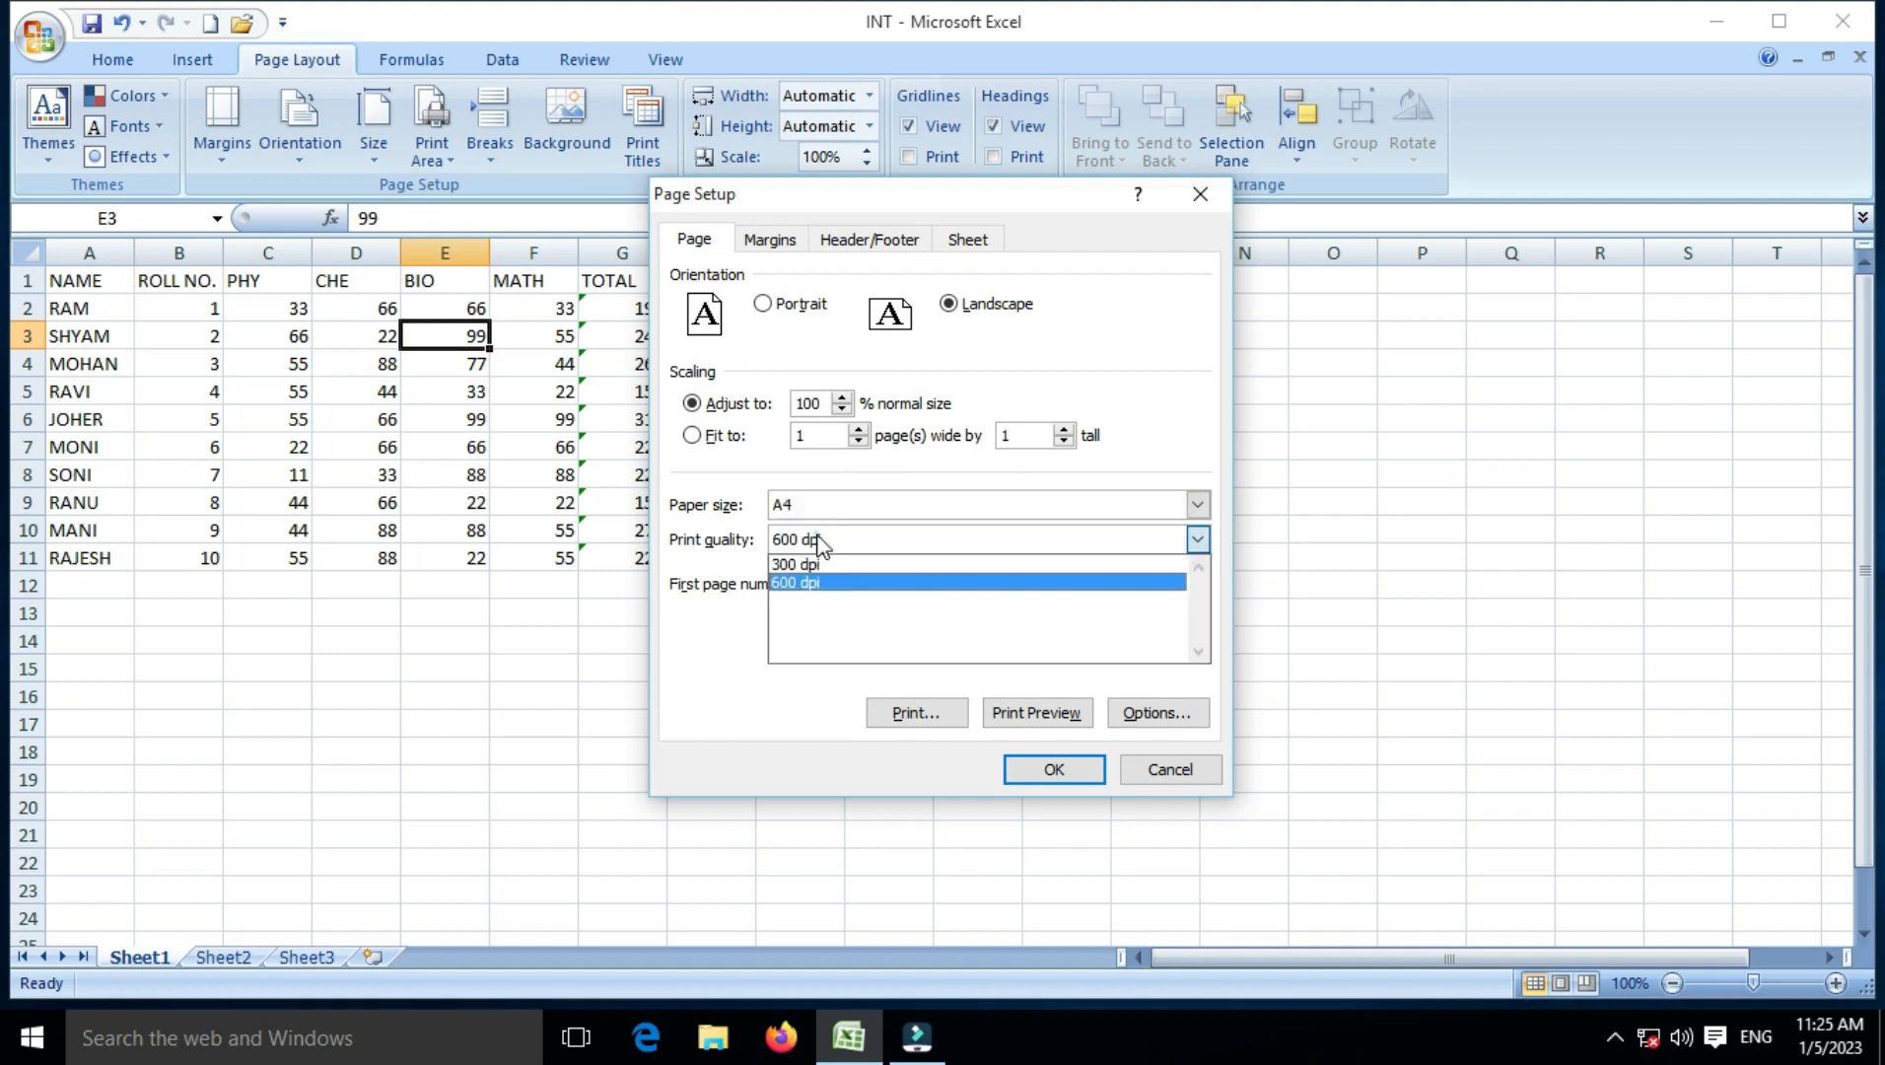
{"action": "left_click", "coordinate": [816, 537]}
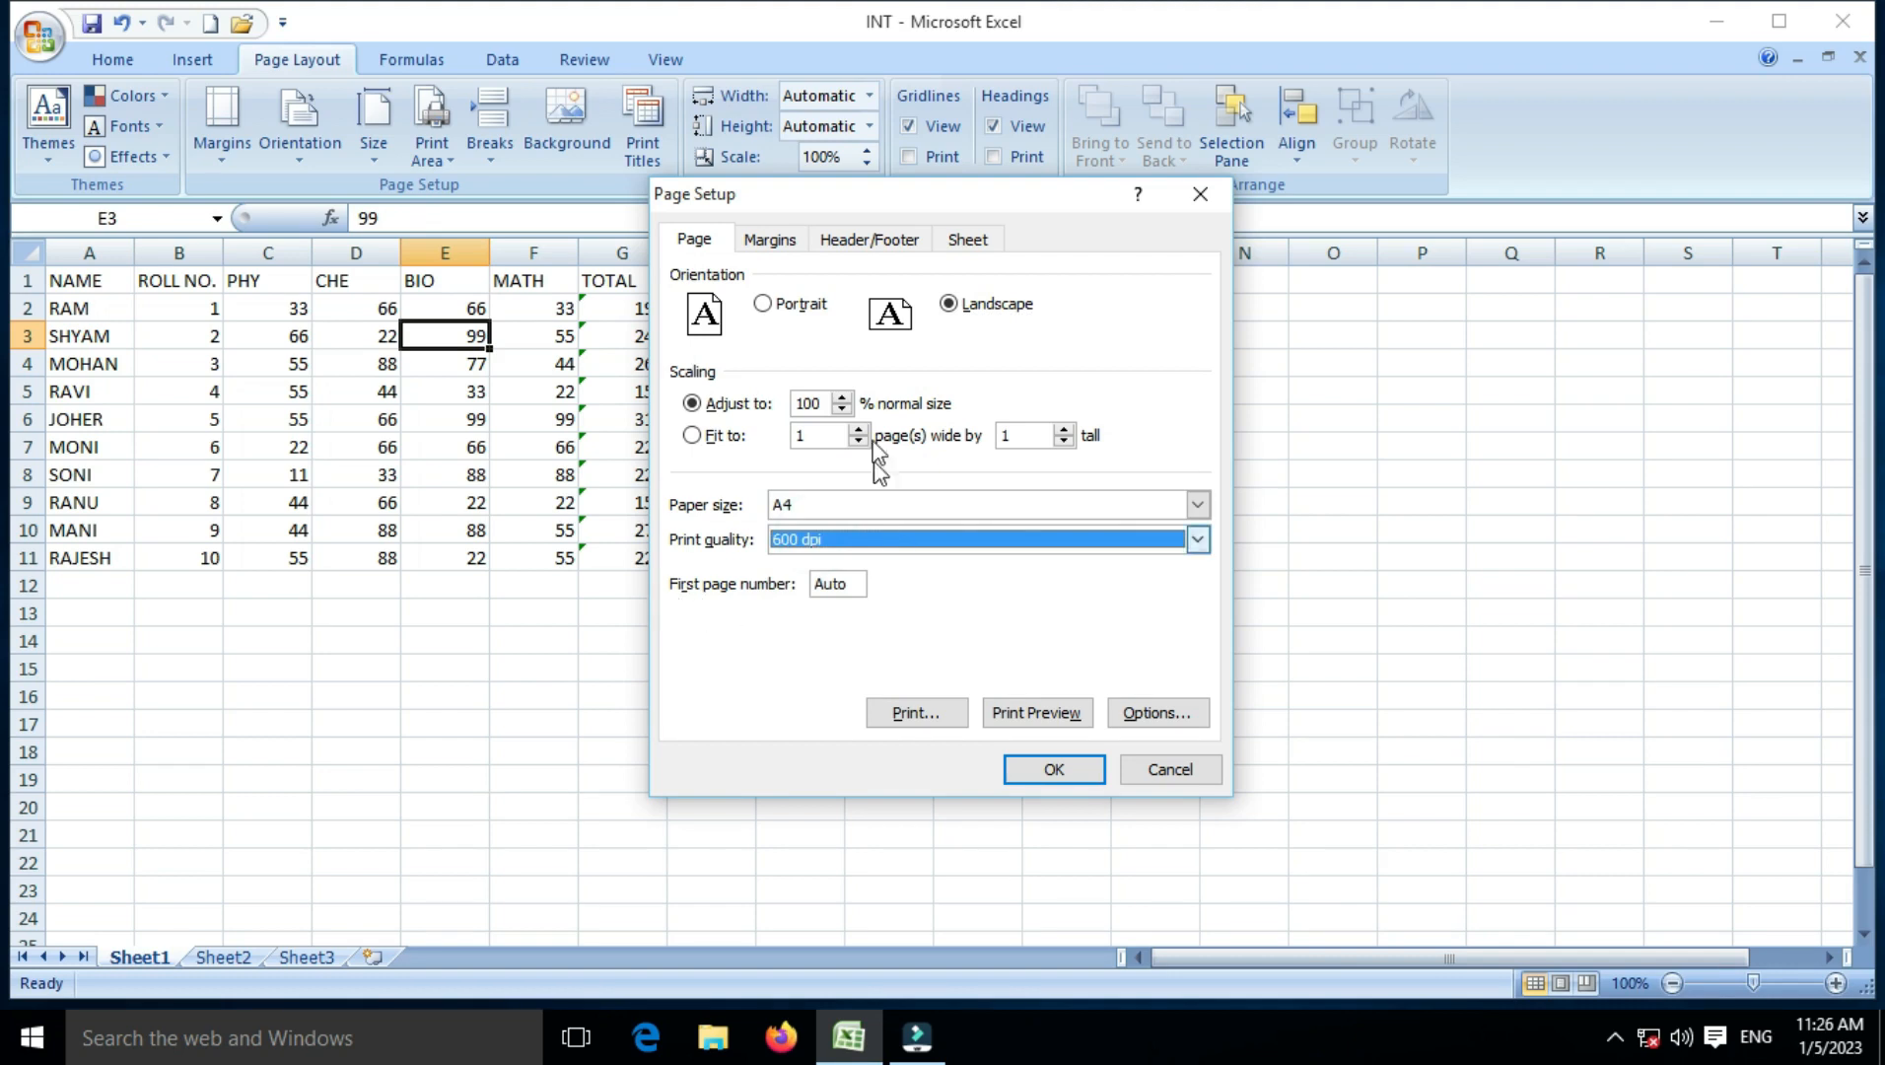
{"action": "left_click", "coordinate": [800, 250]}
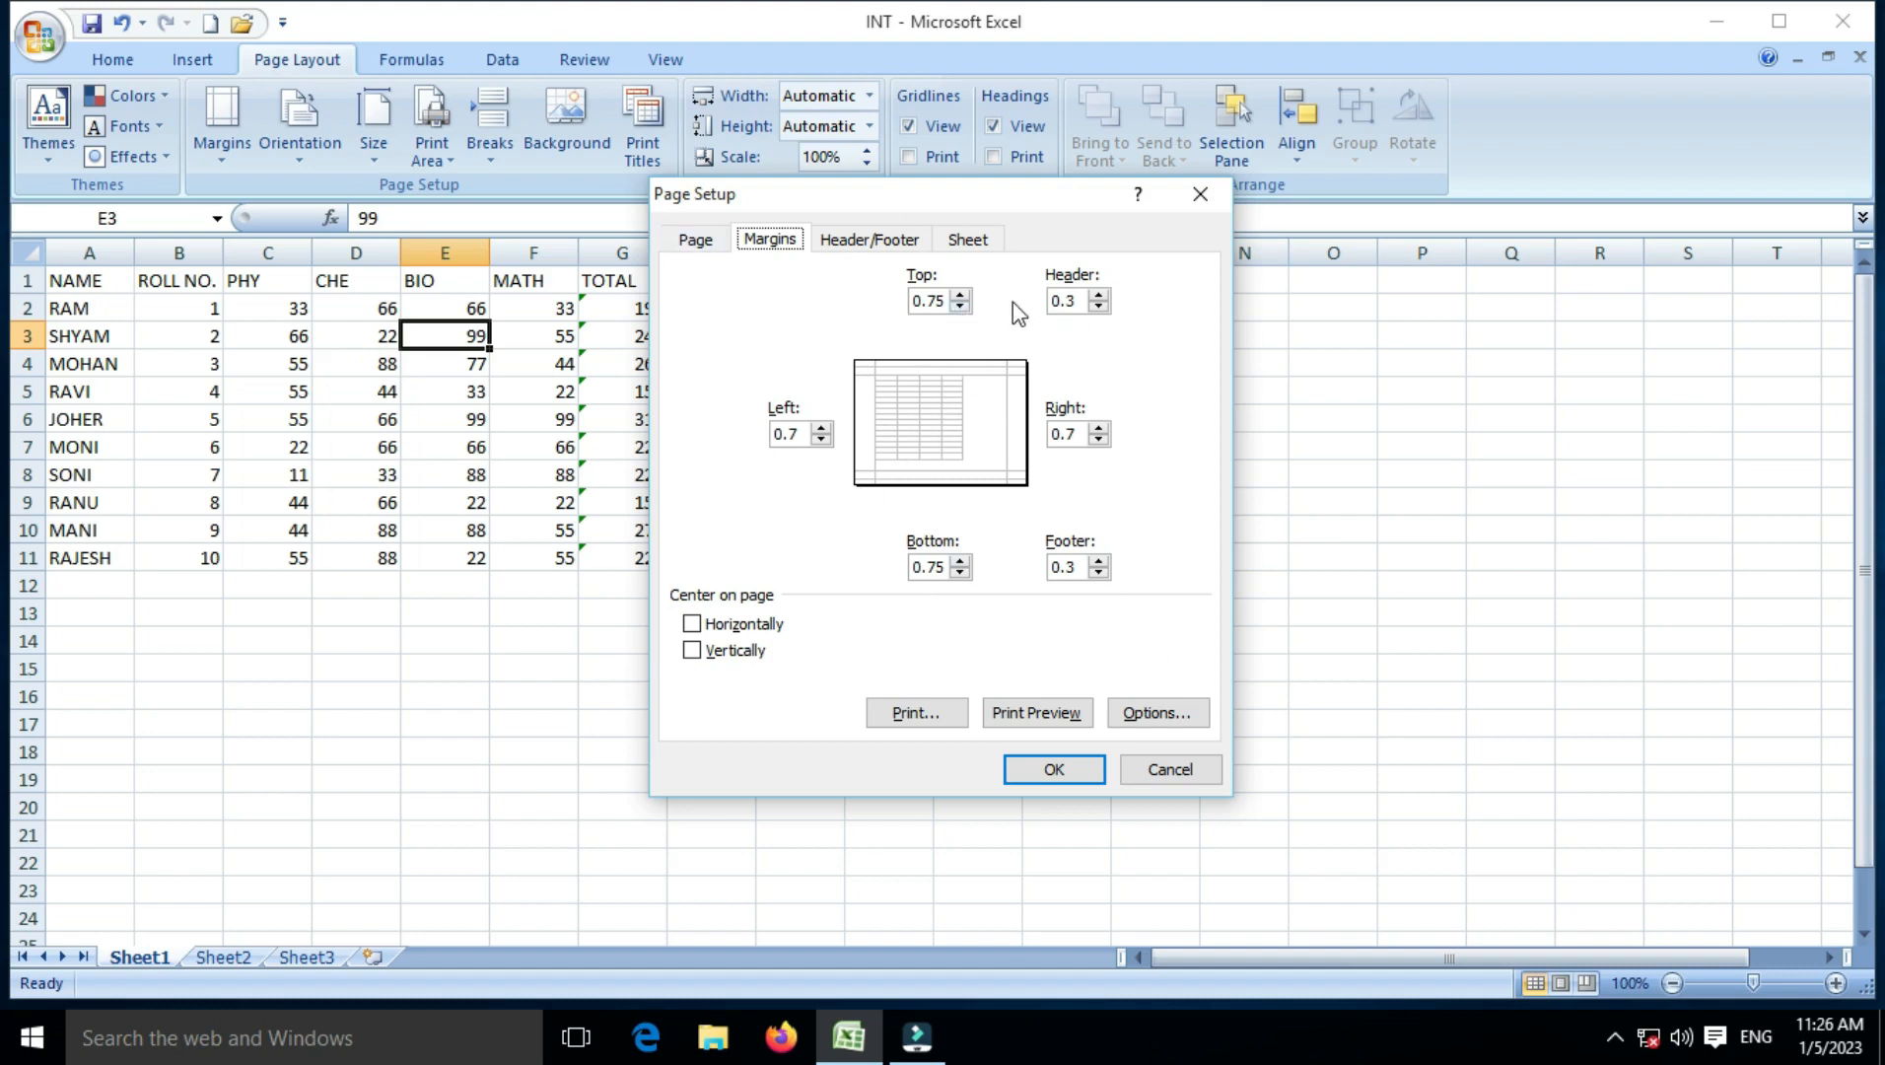
Step: Set margins to top 2, bottom 2.25, left 1.7, right 1.7 and preview the page
{"action": "left_click", "coordinate": [962, 295]}
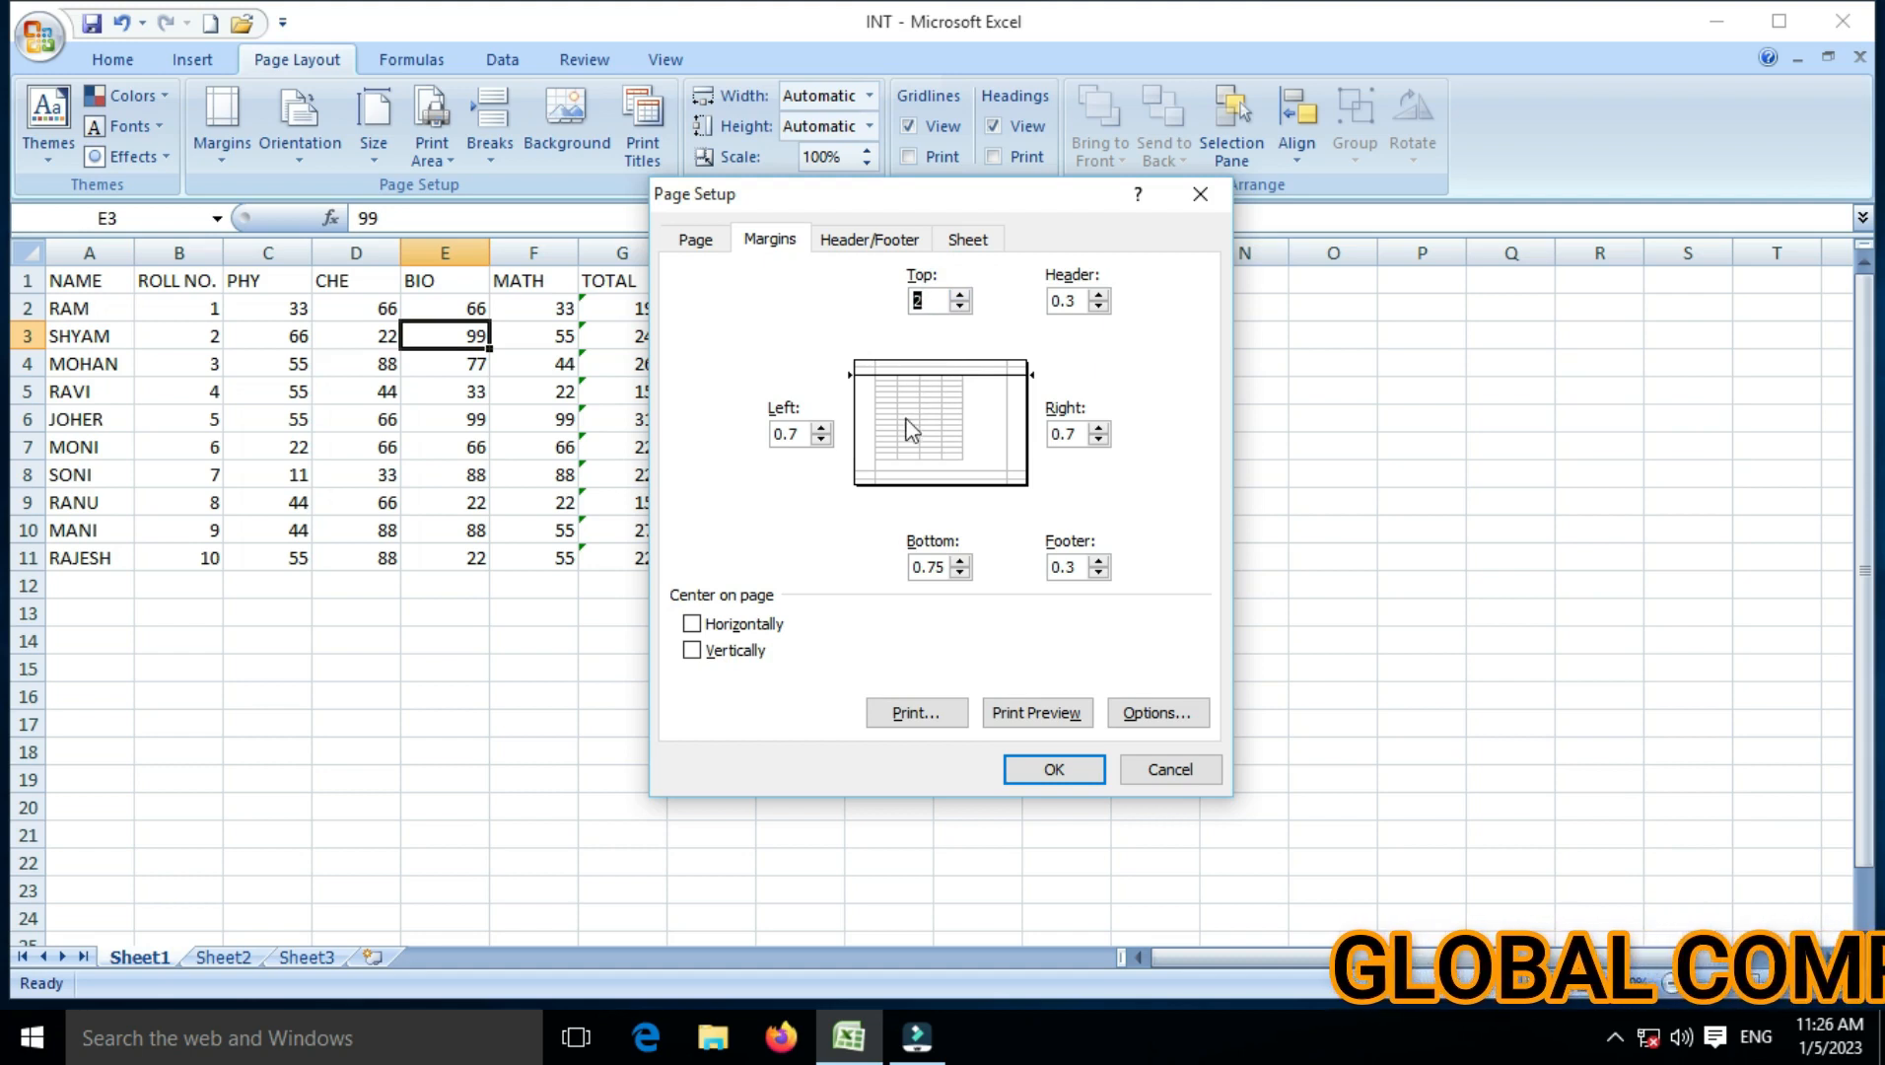
{"action": "left_click", "coordinate": [957, 561]}
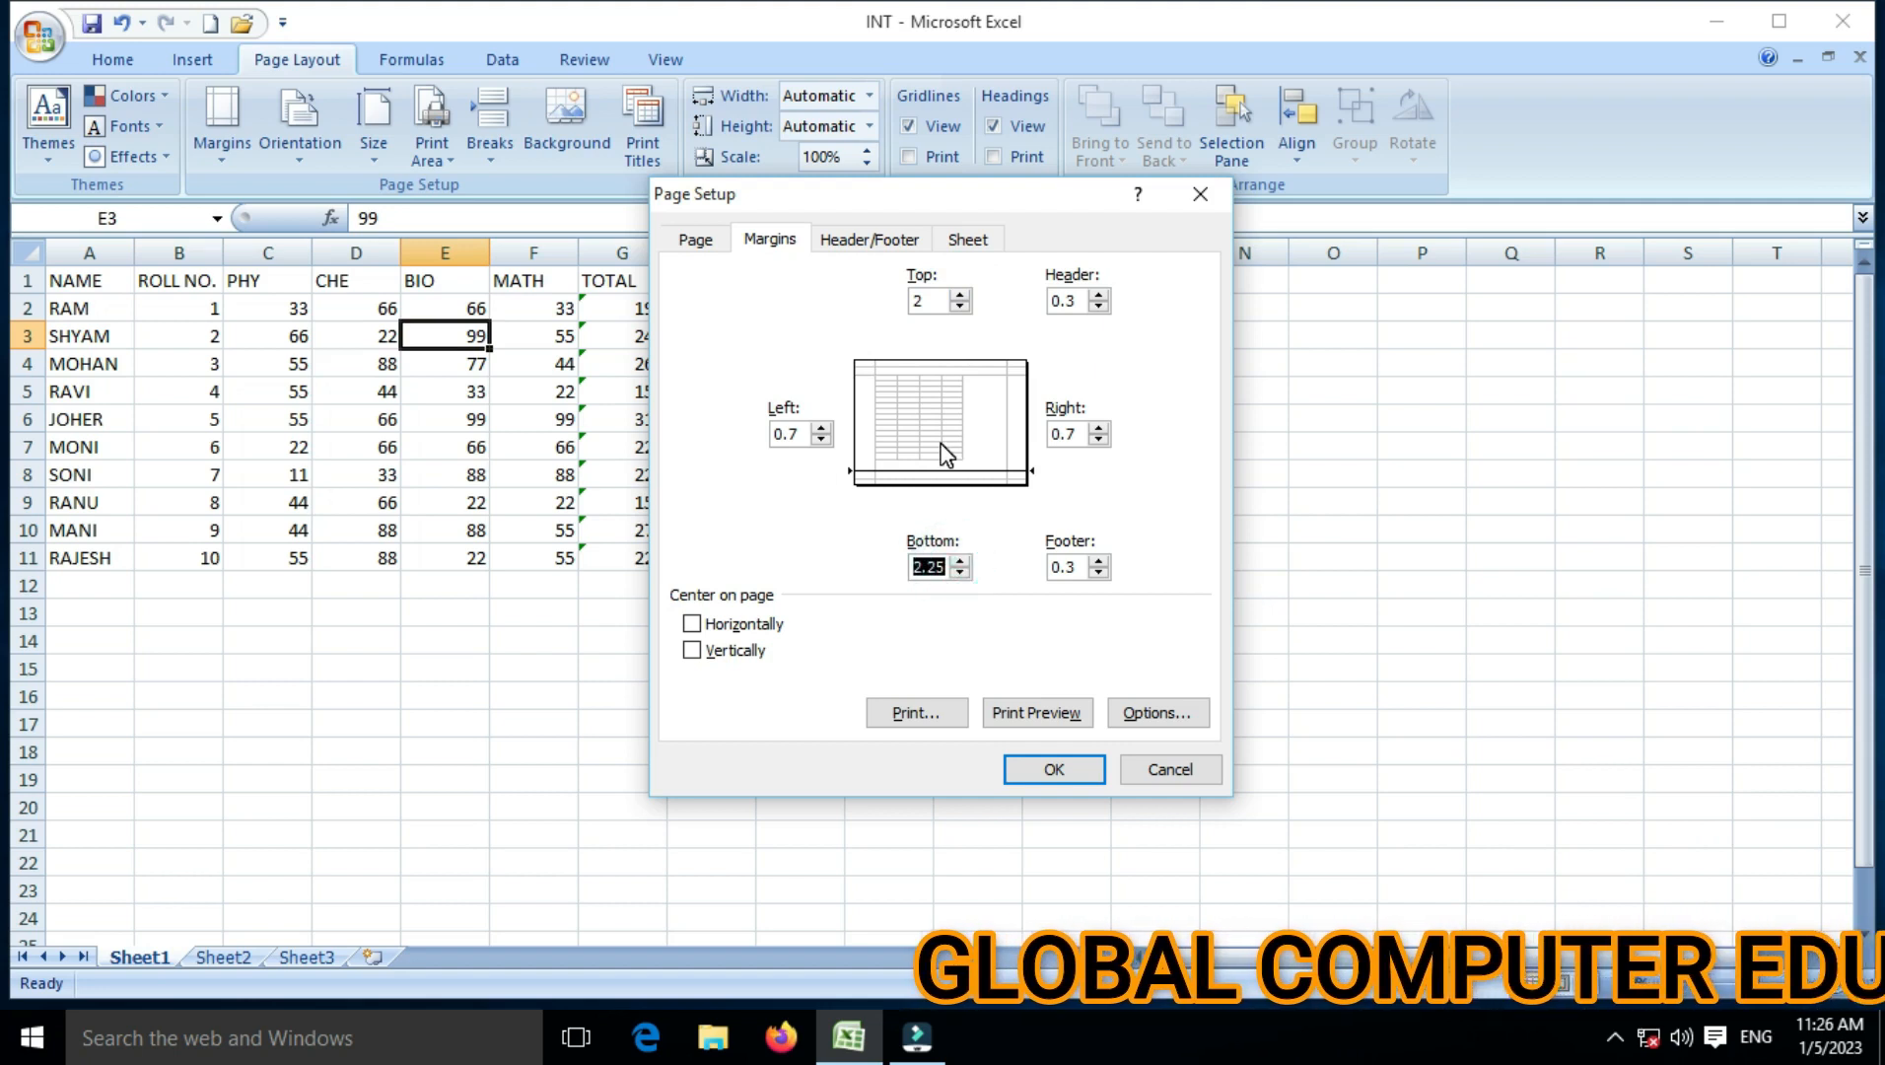
{"action": "left_click", "coordinate": [819, 423]}
{"action": "left_click", "coordinate": [819, 423]}
{"action": "left_click", "coordinate": [819, 424]}
{"action": "left_click", "coordinate": [819, 424]}
{"action": "left_click", "coordinate": [1098, 428]}
{"action": "left_click", "coordinate": [1098, 429]}
{"action": "left_click", "coordinate": [1098, 429]}
{"action": "left_click", "coordinate": [1098, 429]}
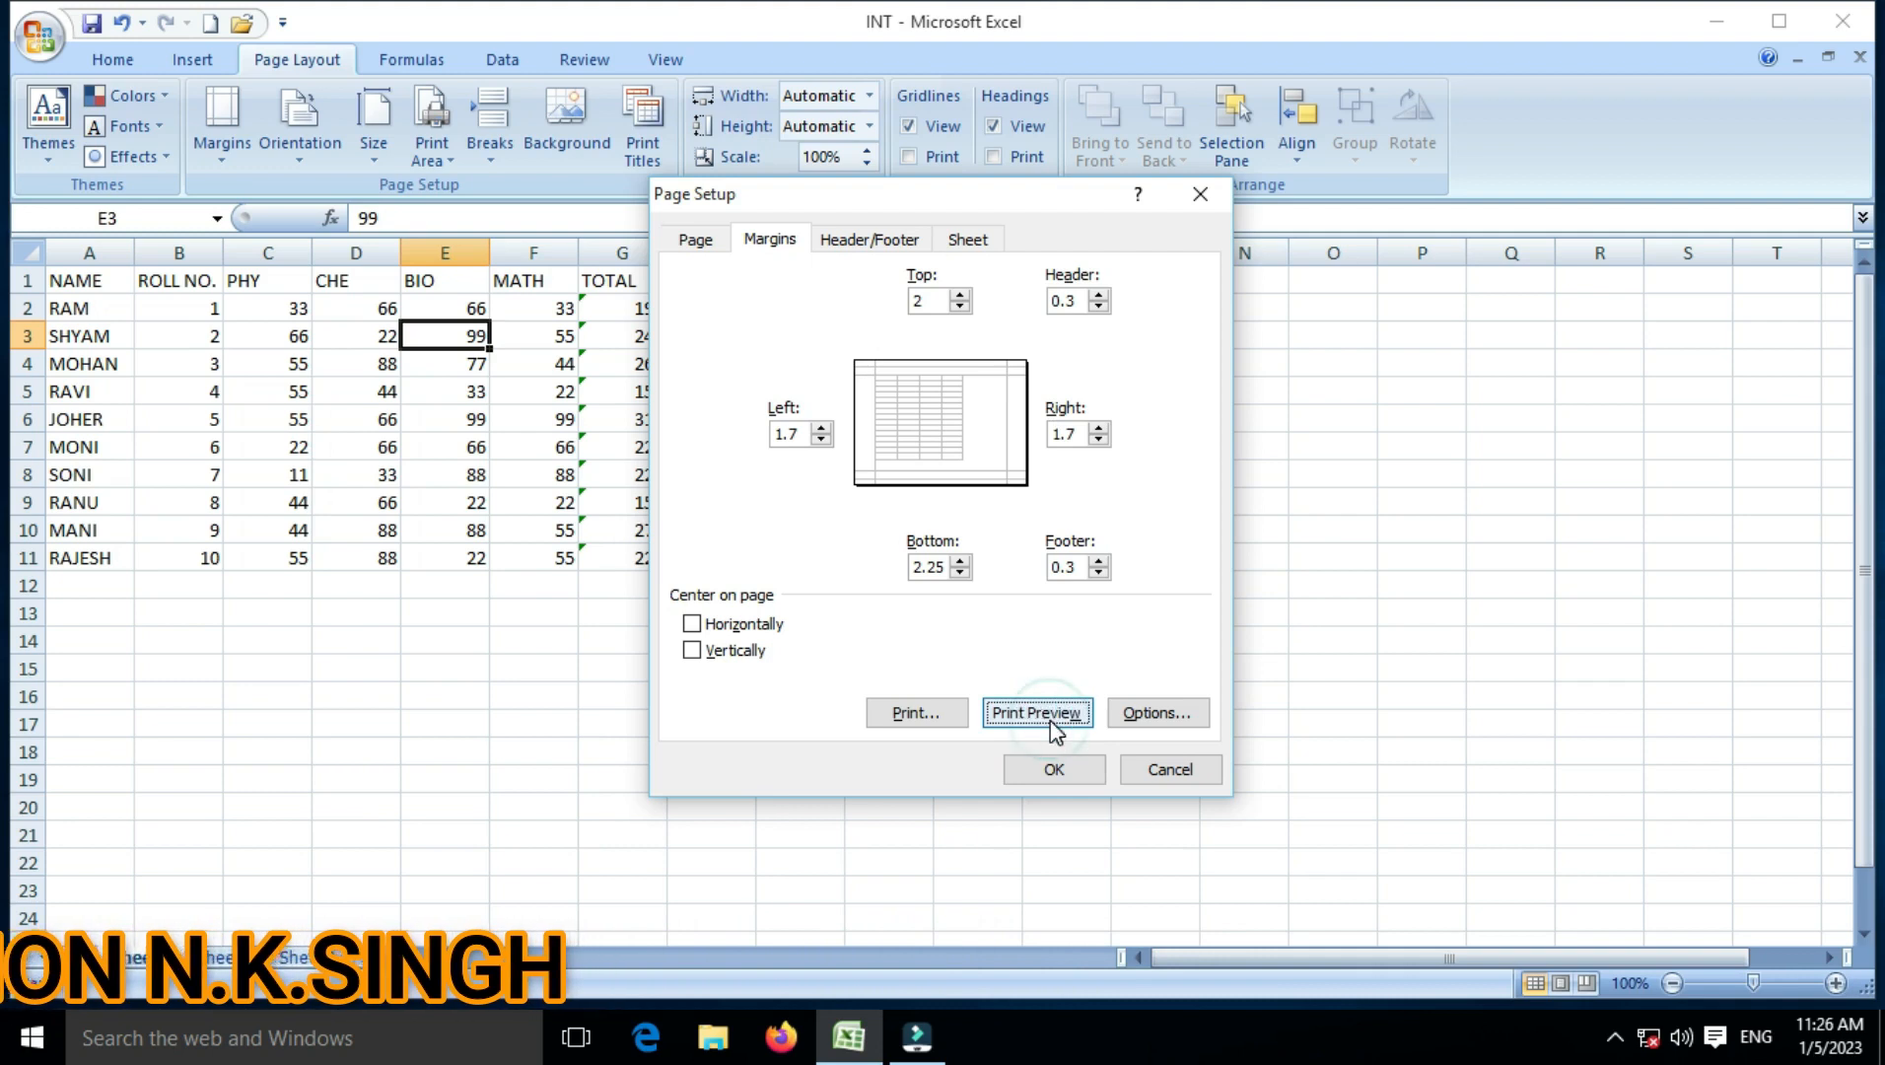
{"action": "left_click", "coordinate": [1050, 720]}
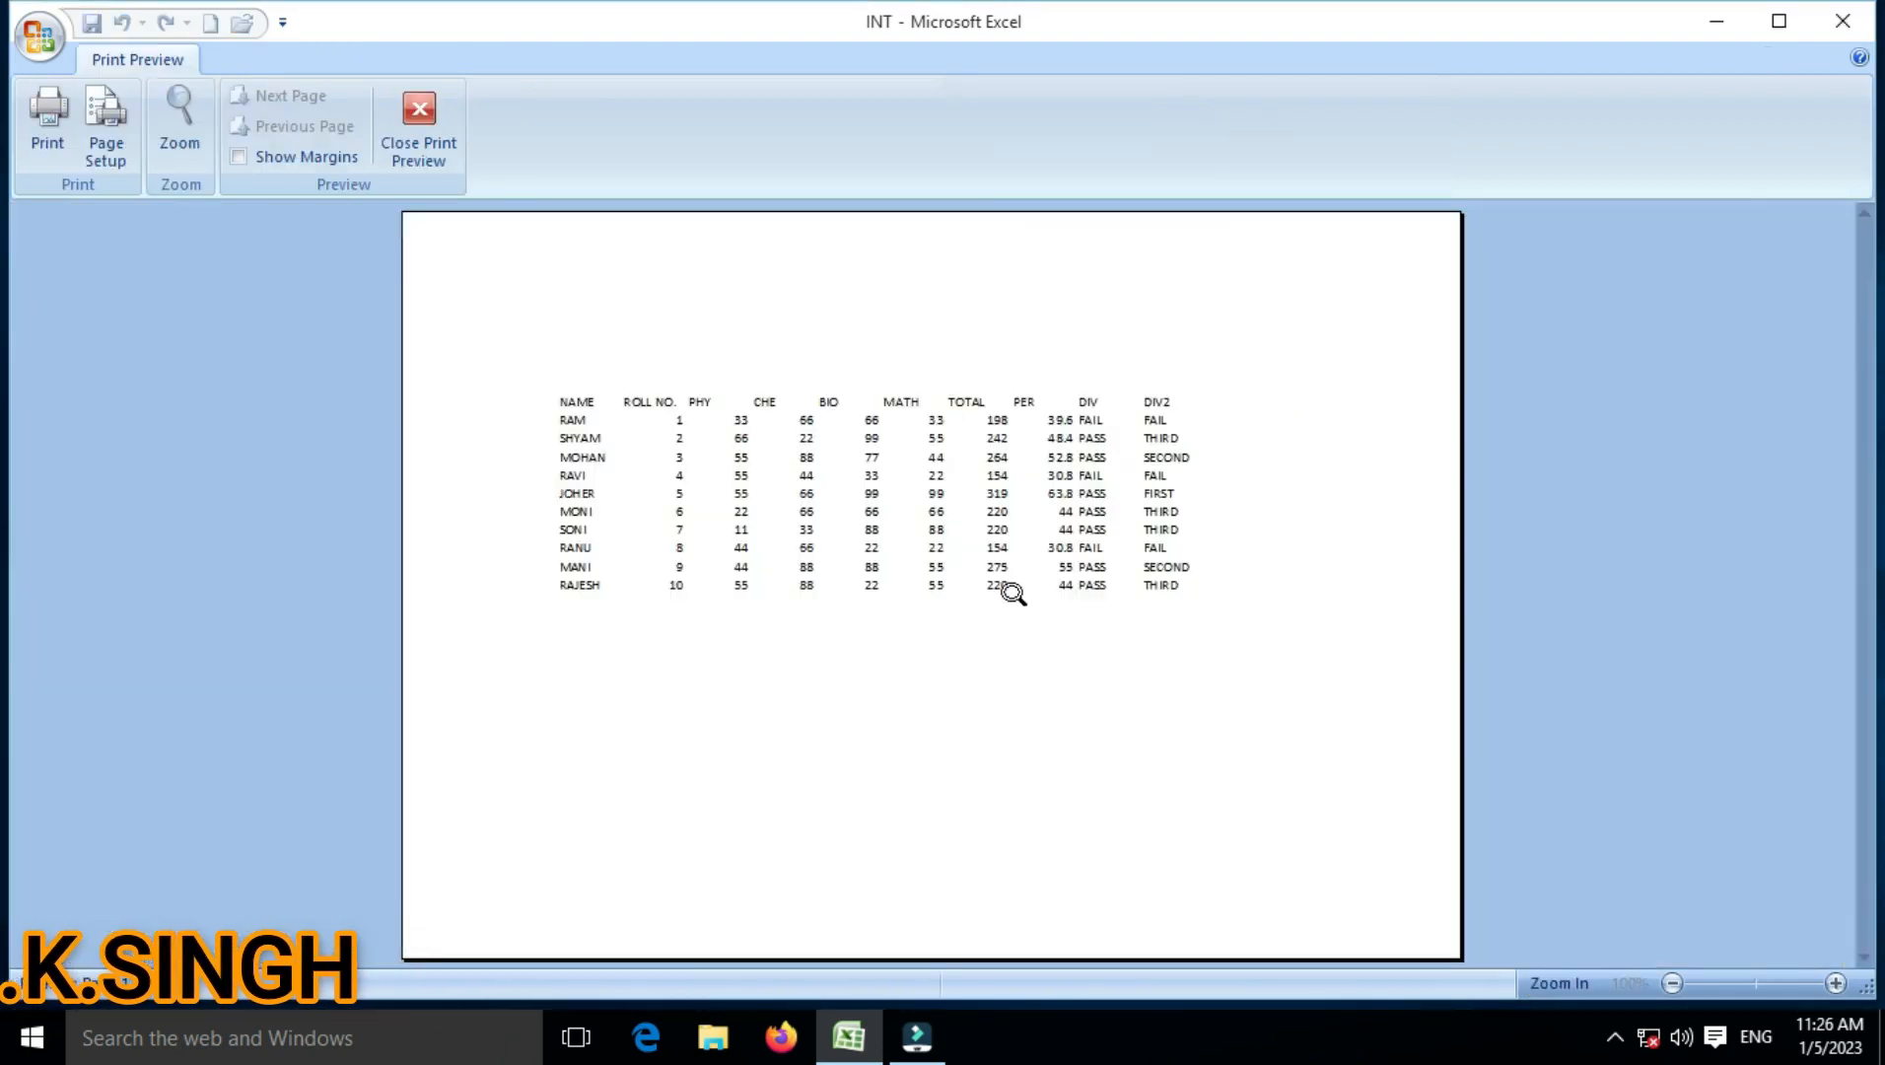
Step: Zoom into the previewed page to check it, then close Print Preview
{"action": "left_click", "coordinate": [746, 451]}
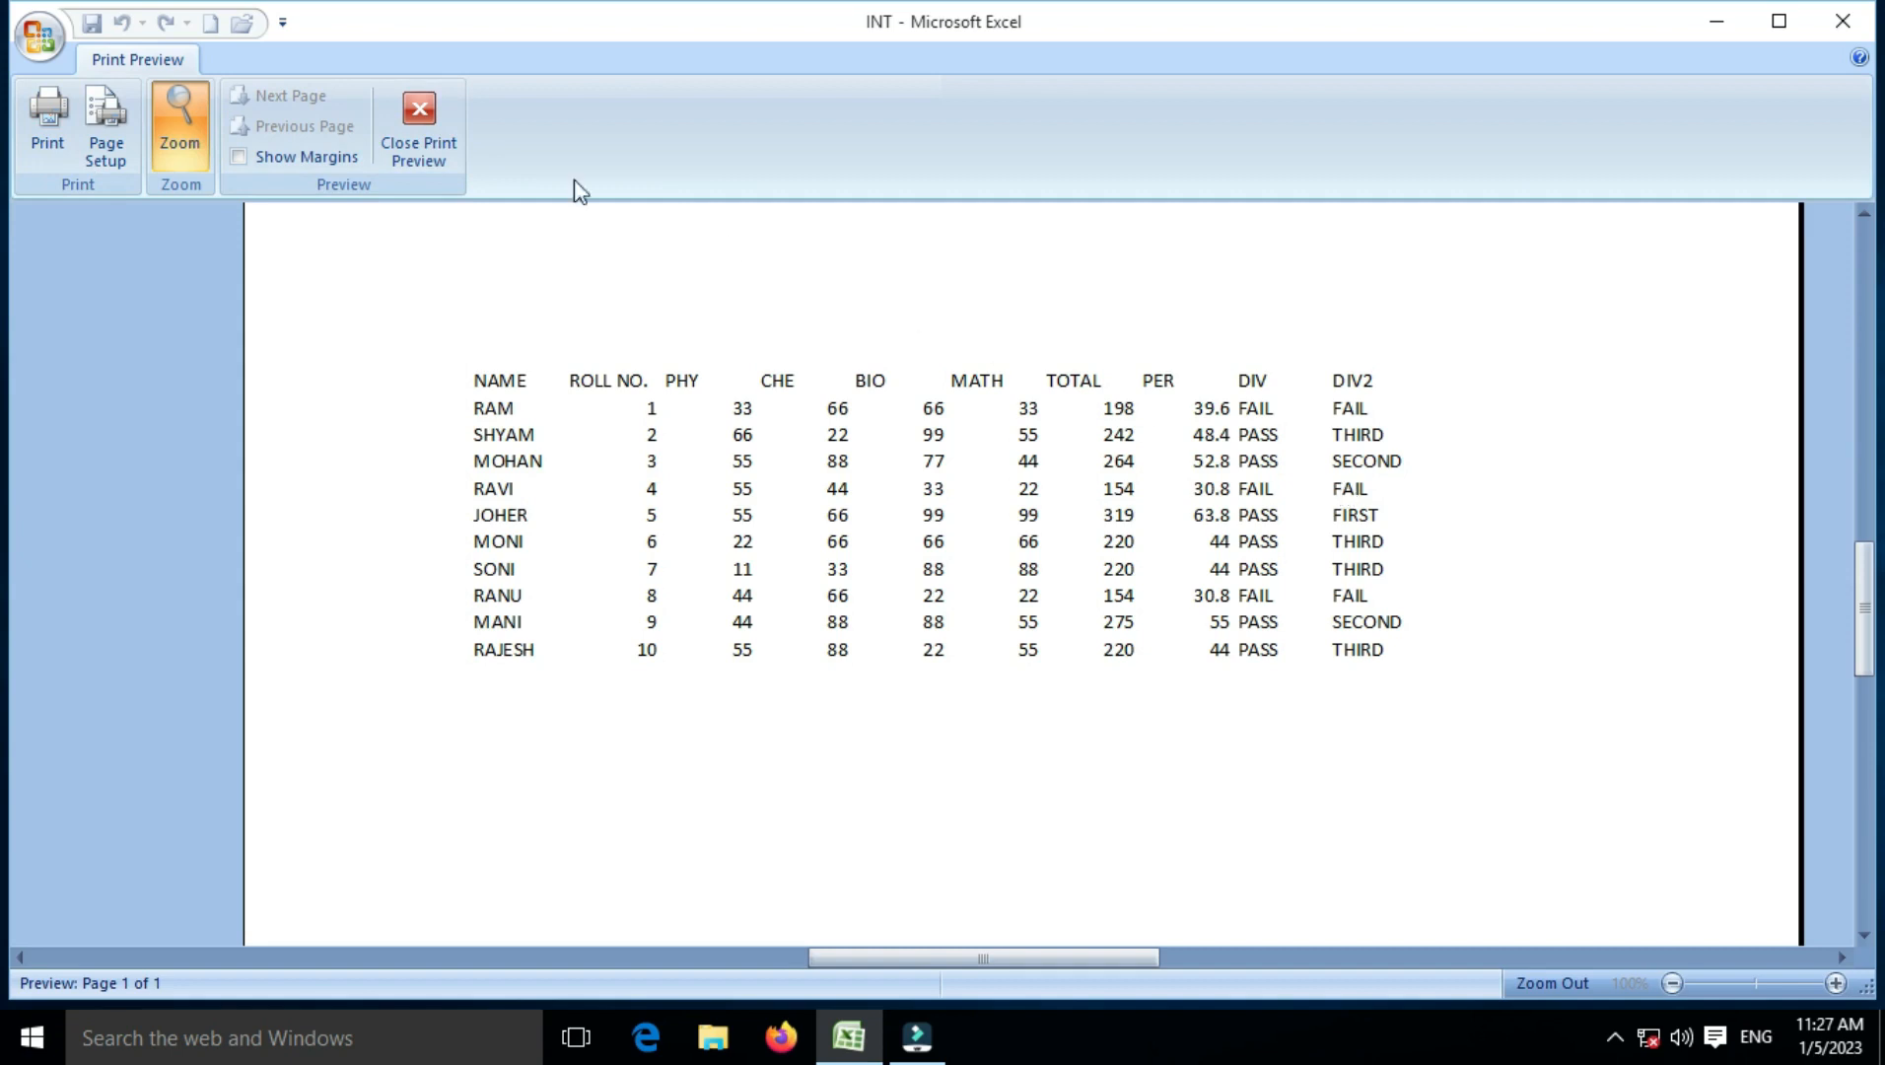
{"action": "left_click", "coordinate": [416, 123]}
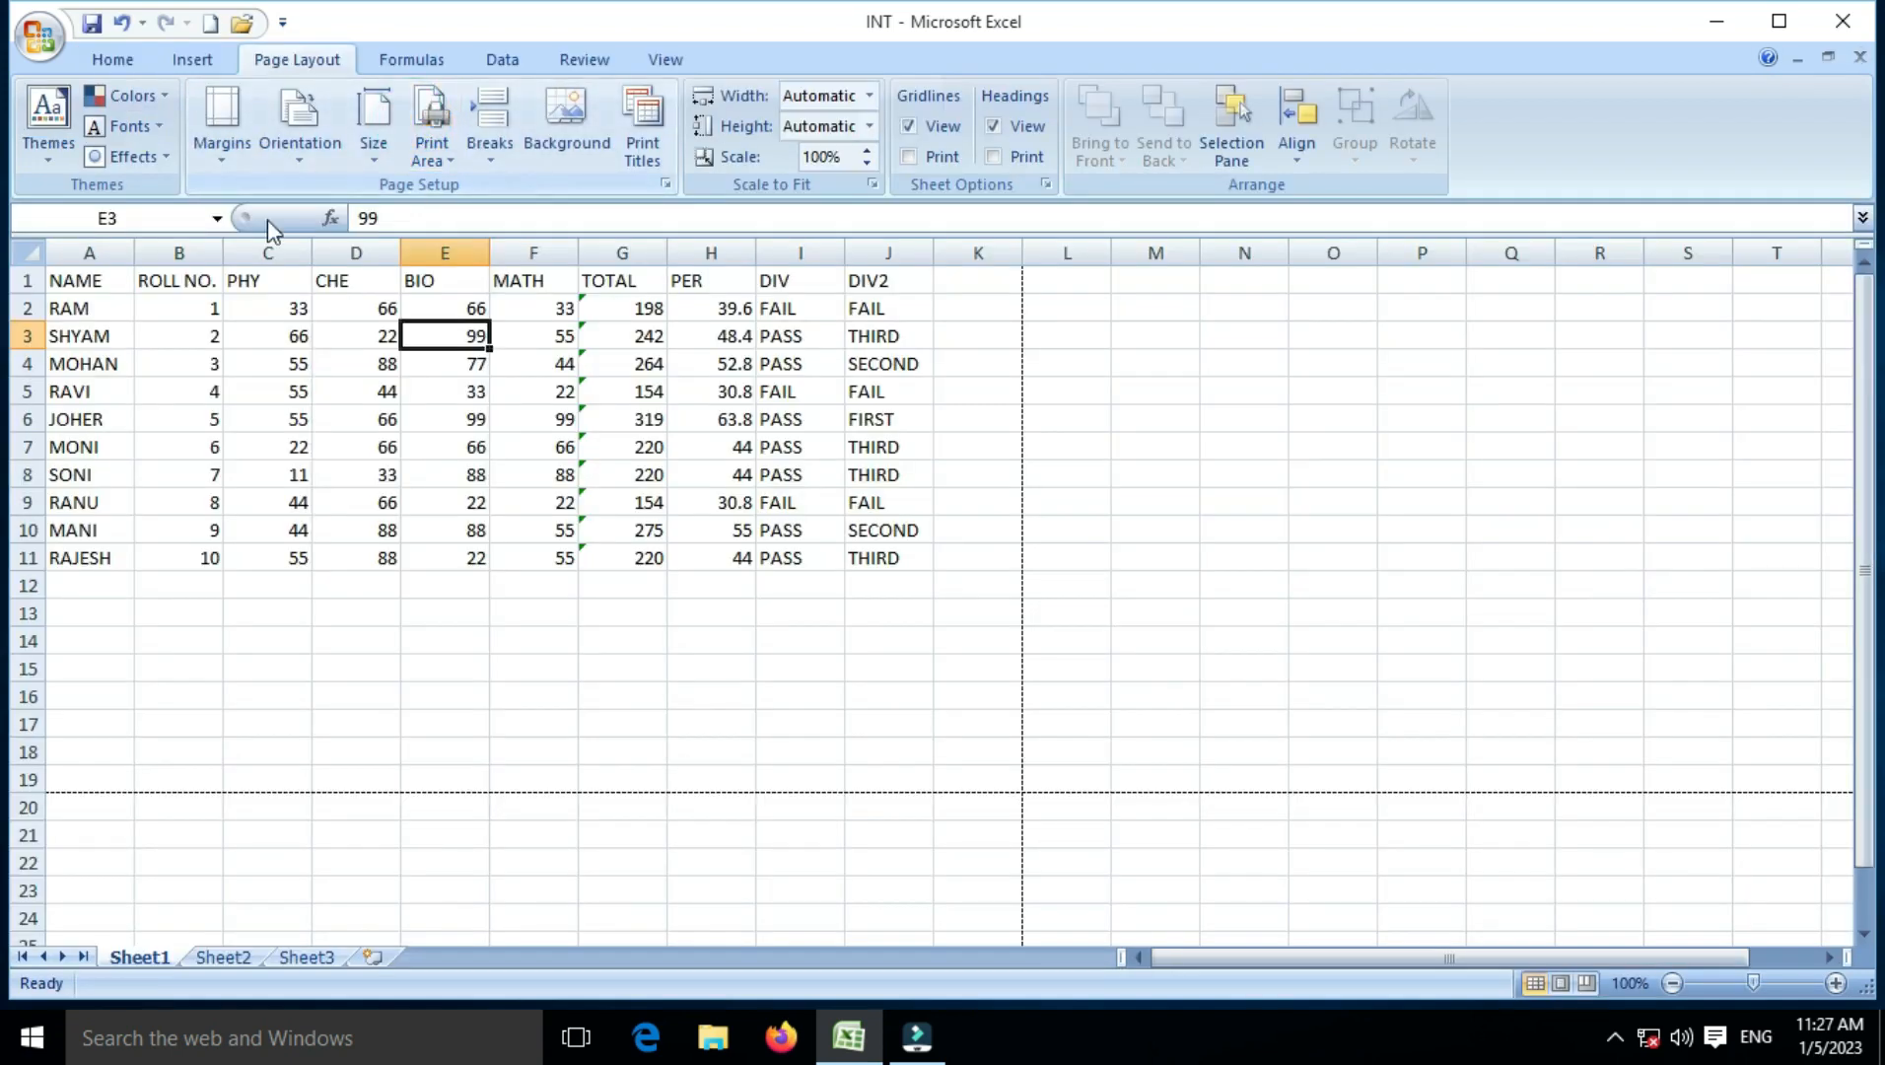
Step: Reopen Custom Margins and toggle horizontal and vertical page centring on, then back off
{"action": "left_click", "coordinate": [234, 157]}
{"action": "left_click", "coordinate": [286, 589]}
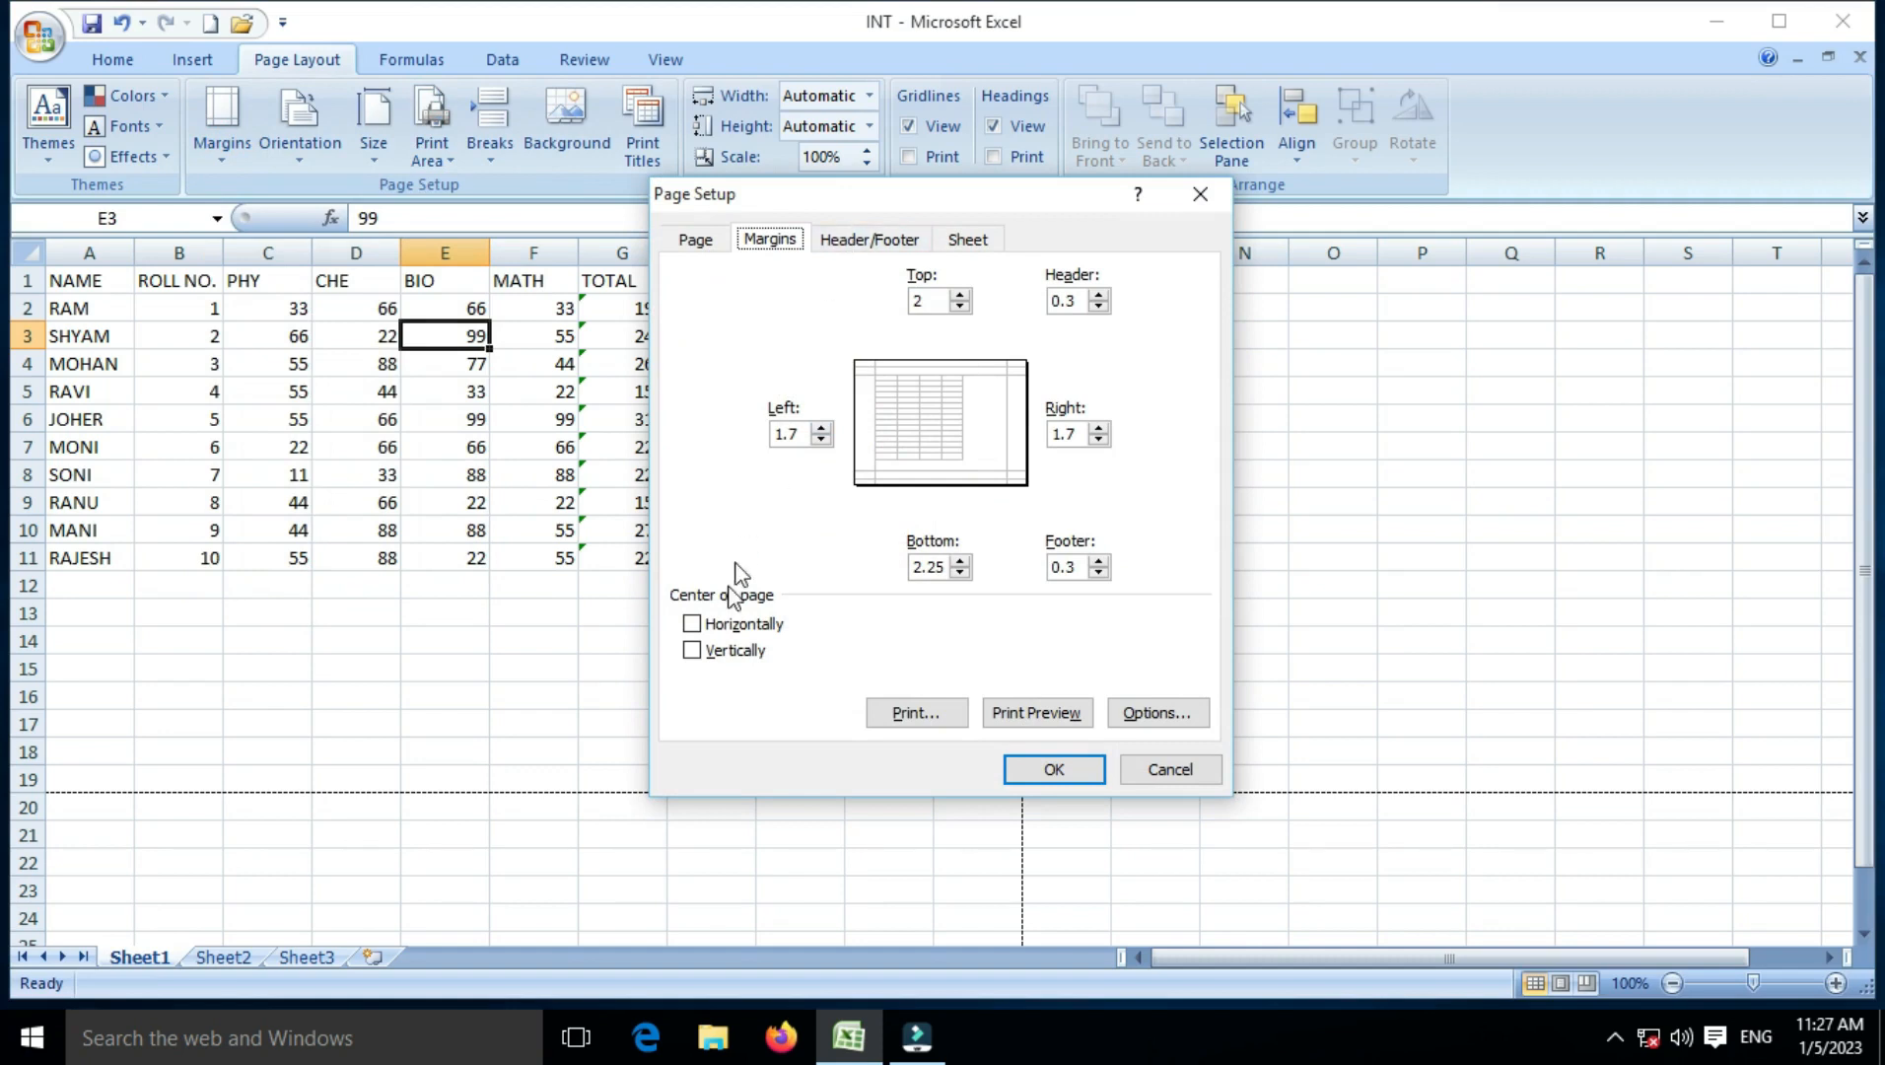
{"action": "left_click", "coordinate": [715, 624]}
{"action": "left_click", "coordinate": [708, 648]}
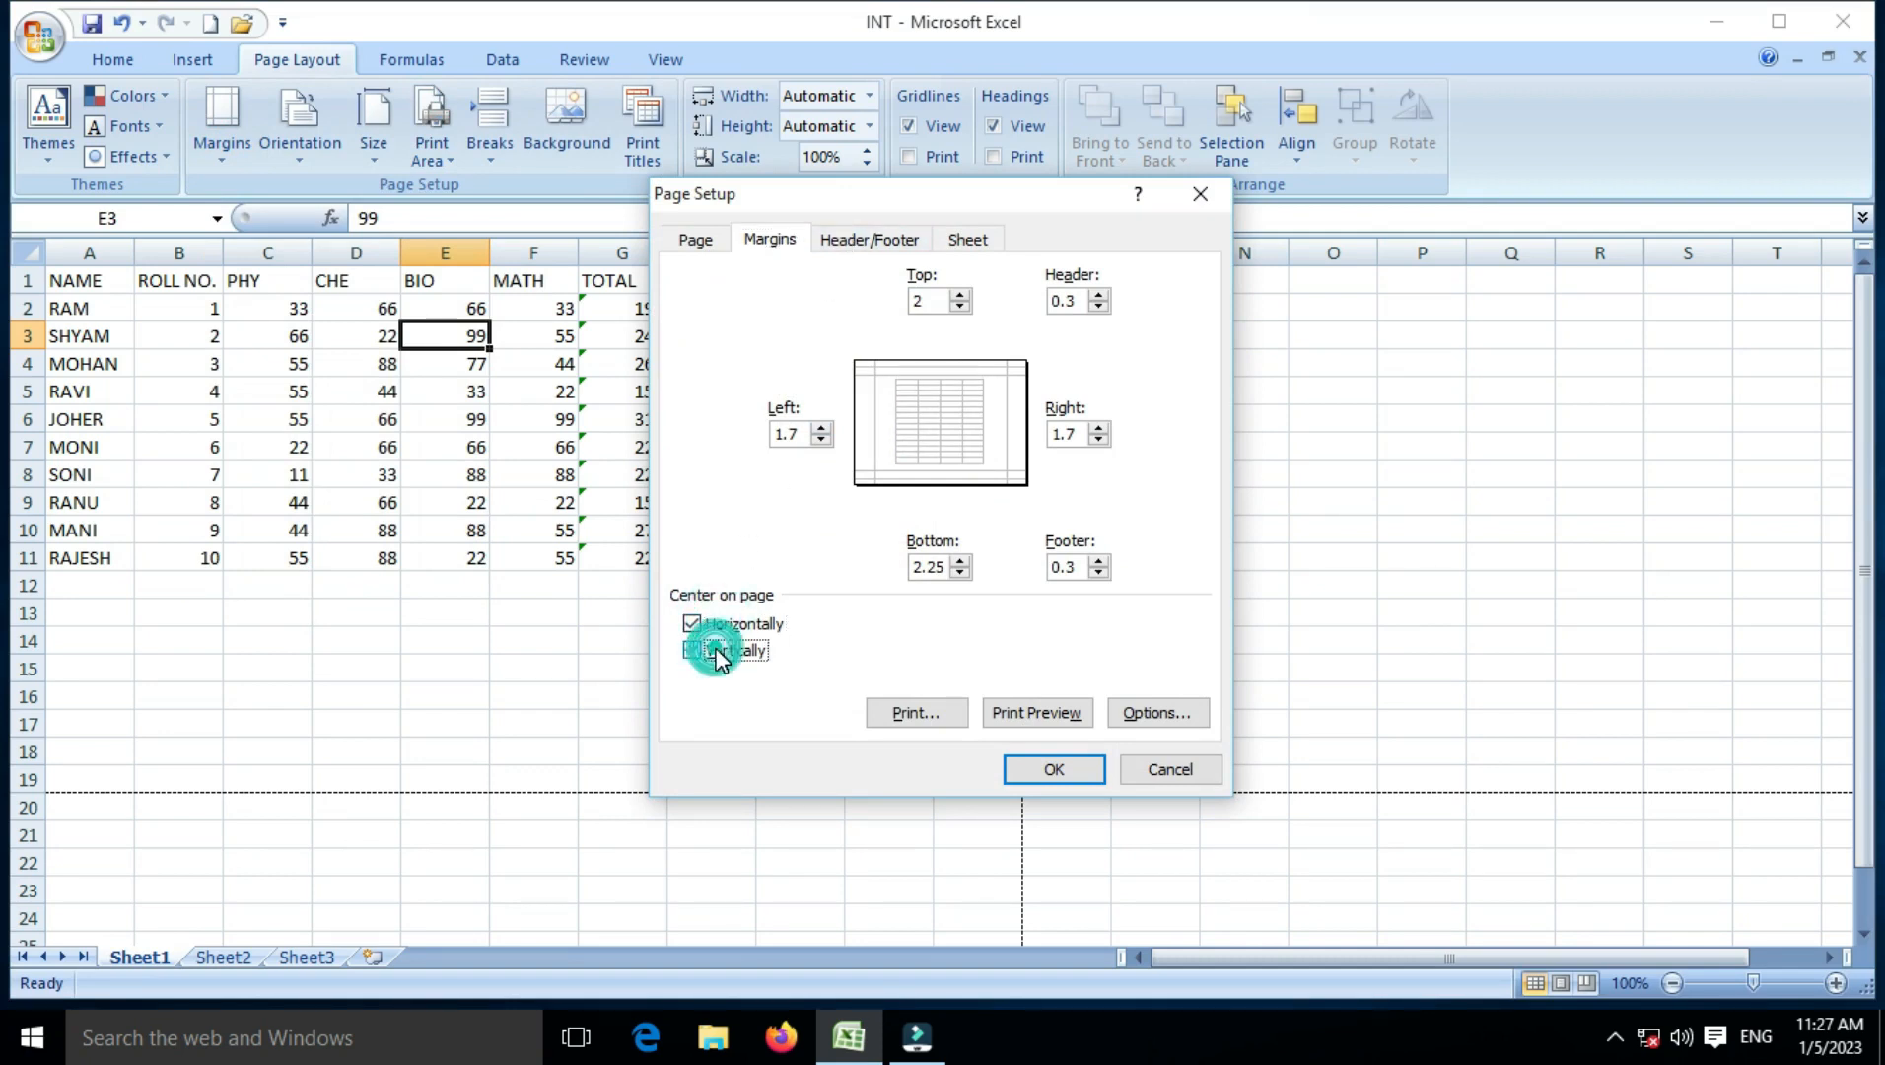
{"action": "left_click", "coordinate": [743, 627]}
{"action": "left_click", "coordinate": [744, 646]}
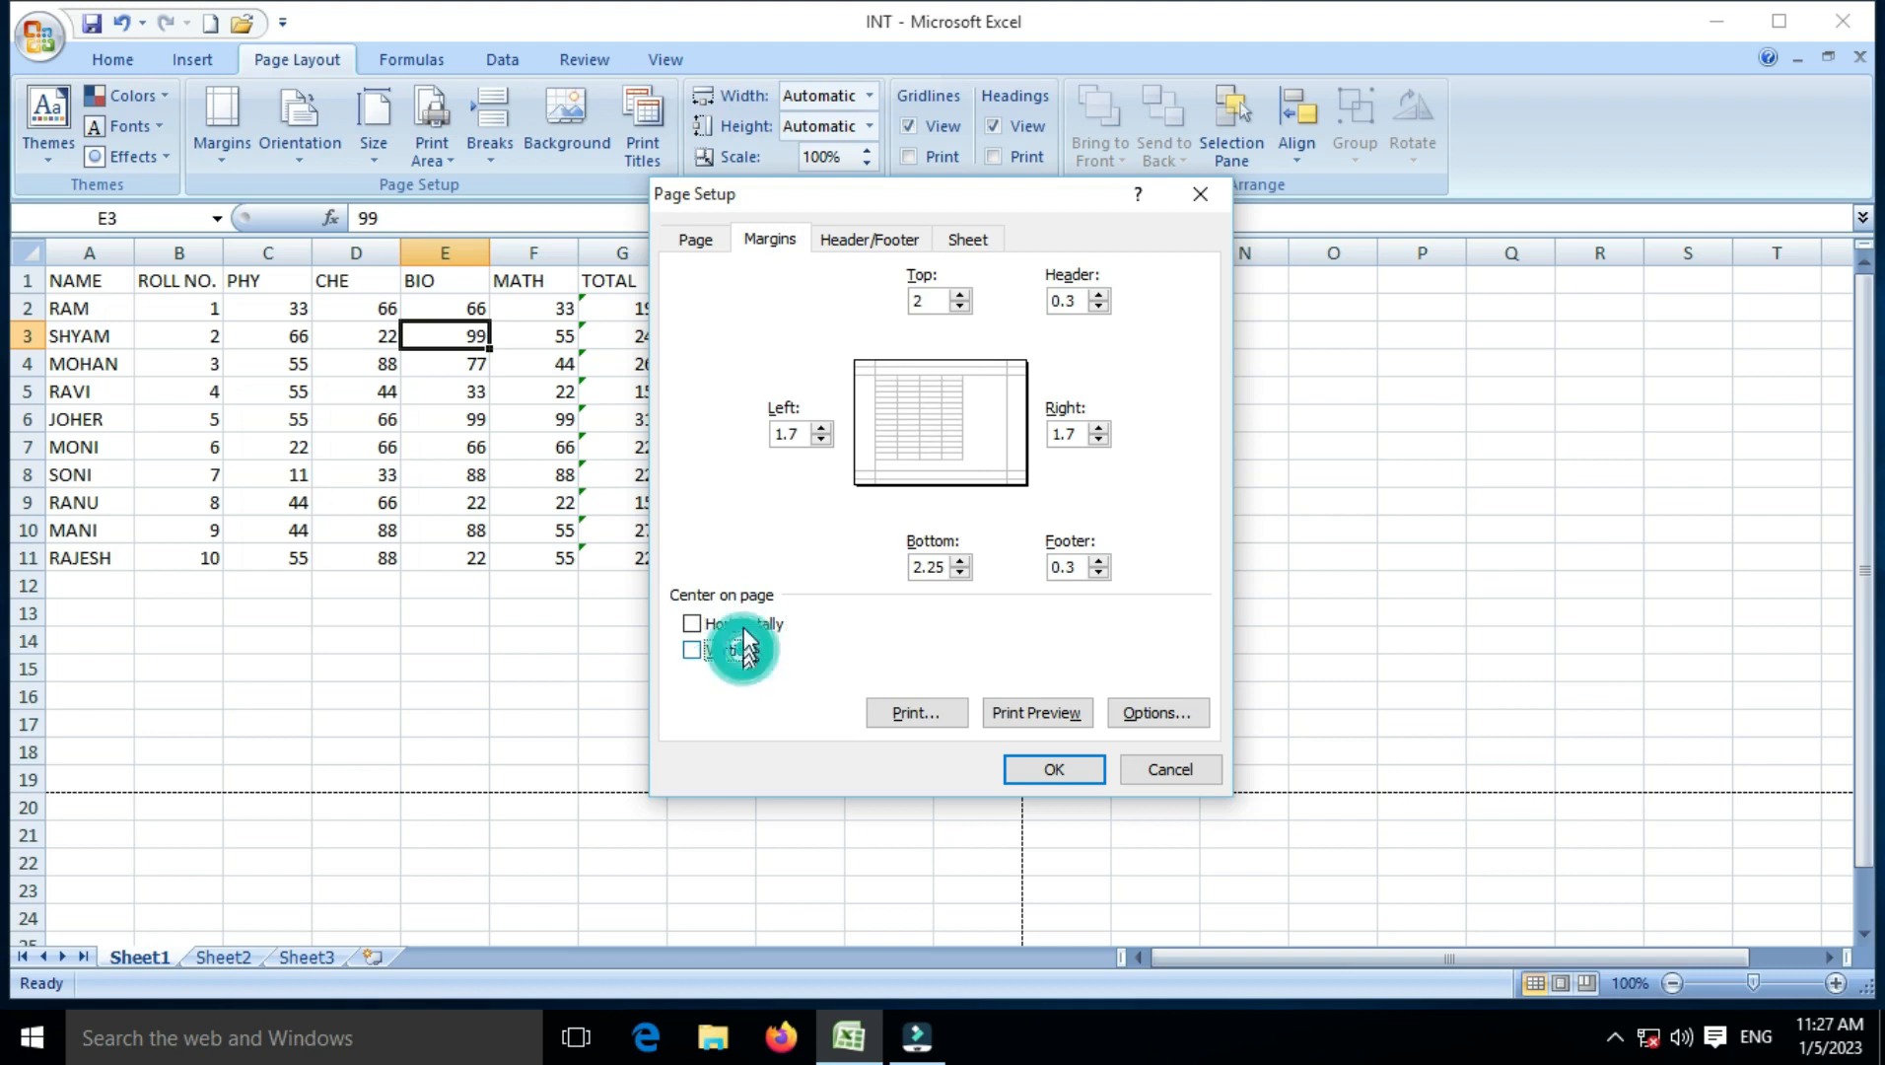
Step: Show the Header/Footer settings in Page Setup
{"action": "left_click", "coordinate": [829, 247]}
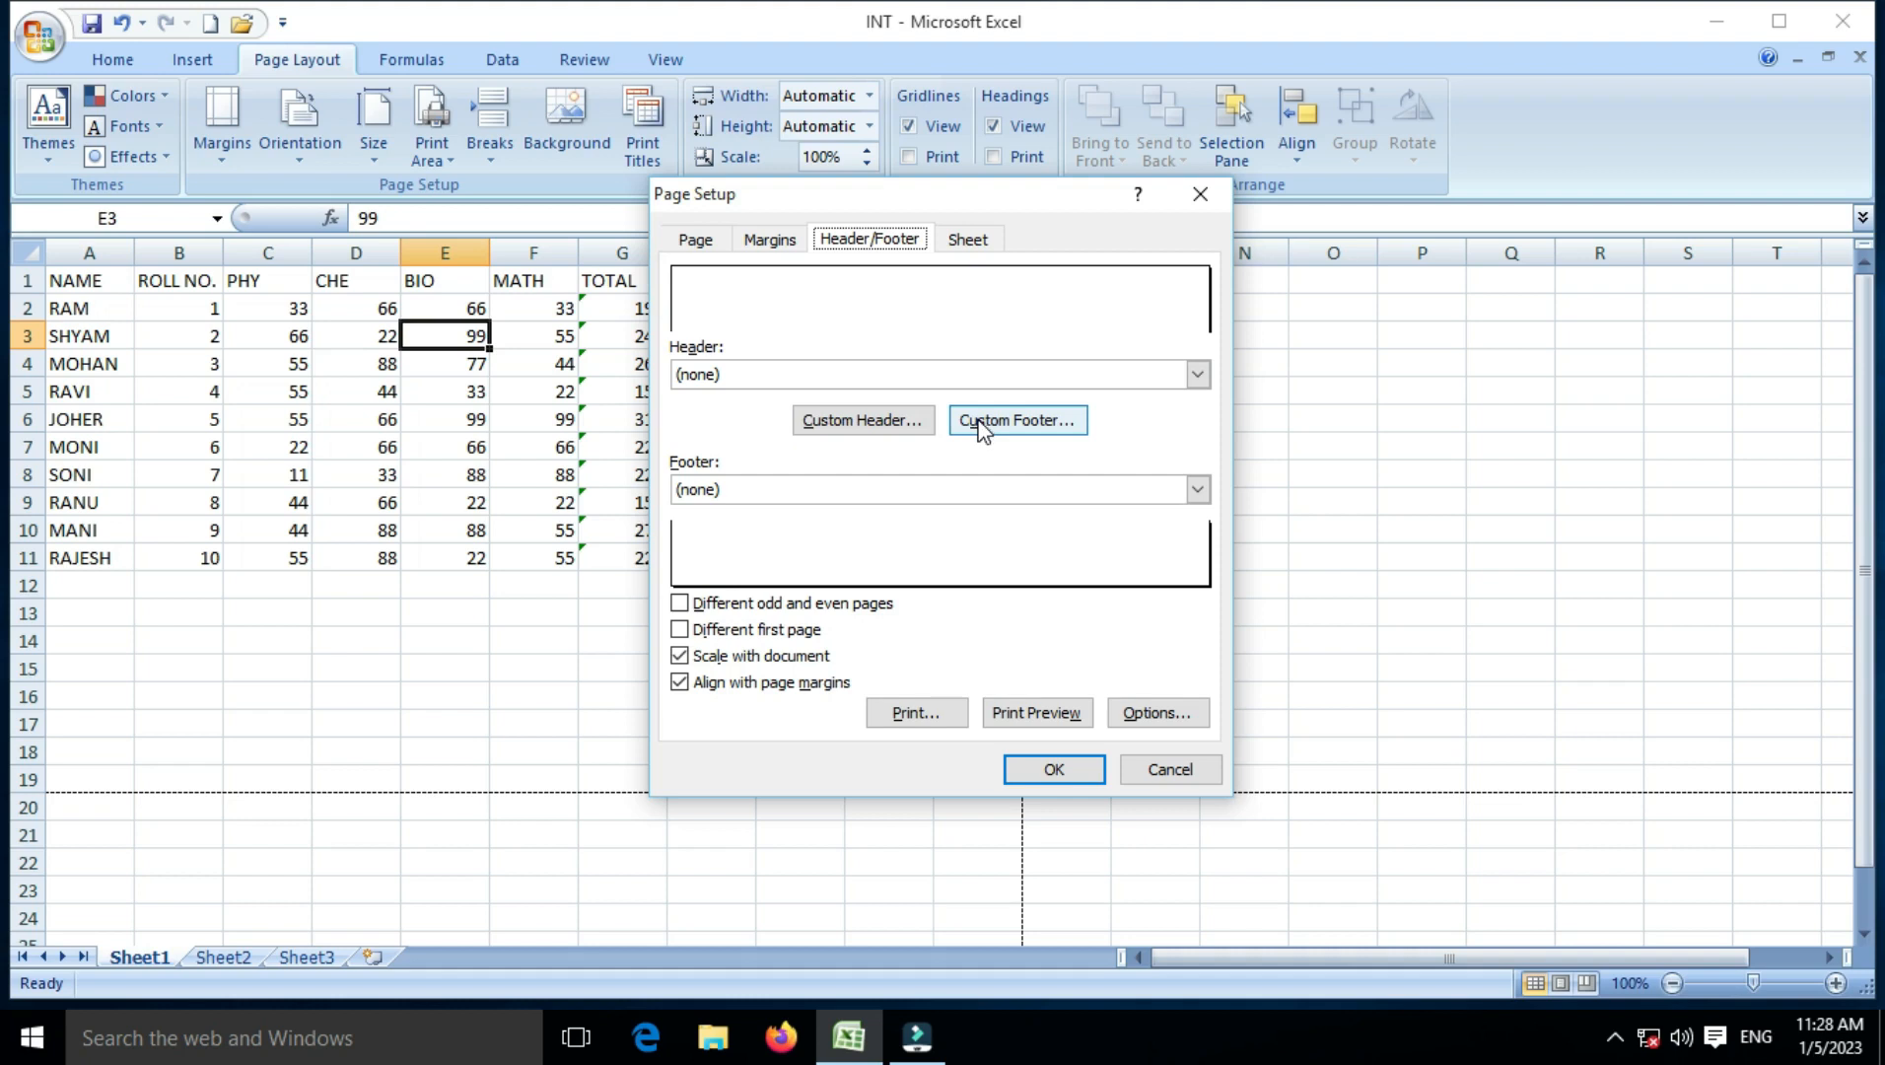
Step: Create a custom header with GLOBAL left, COMPUTER centre and EDUCATION right
{"action": "left_click", "coordinate": [842, 423]}
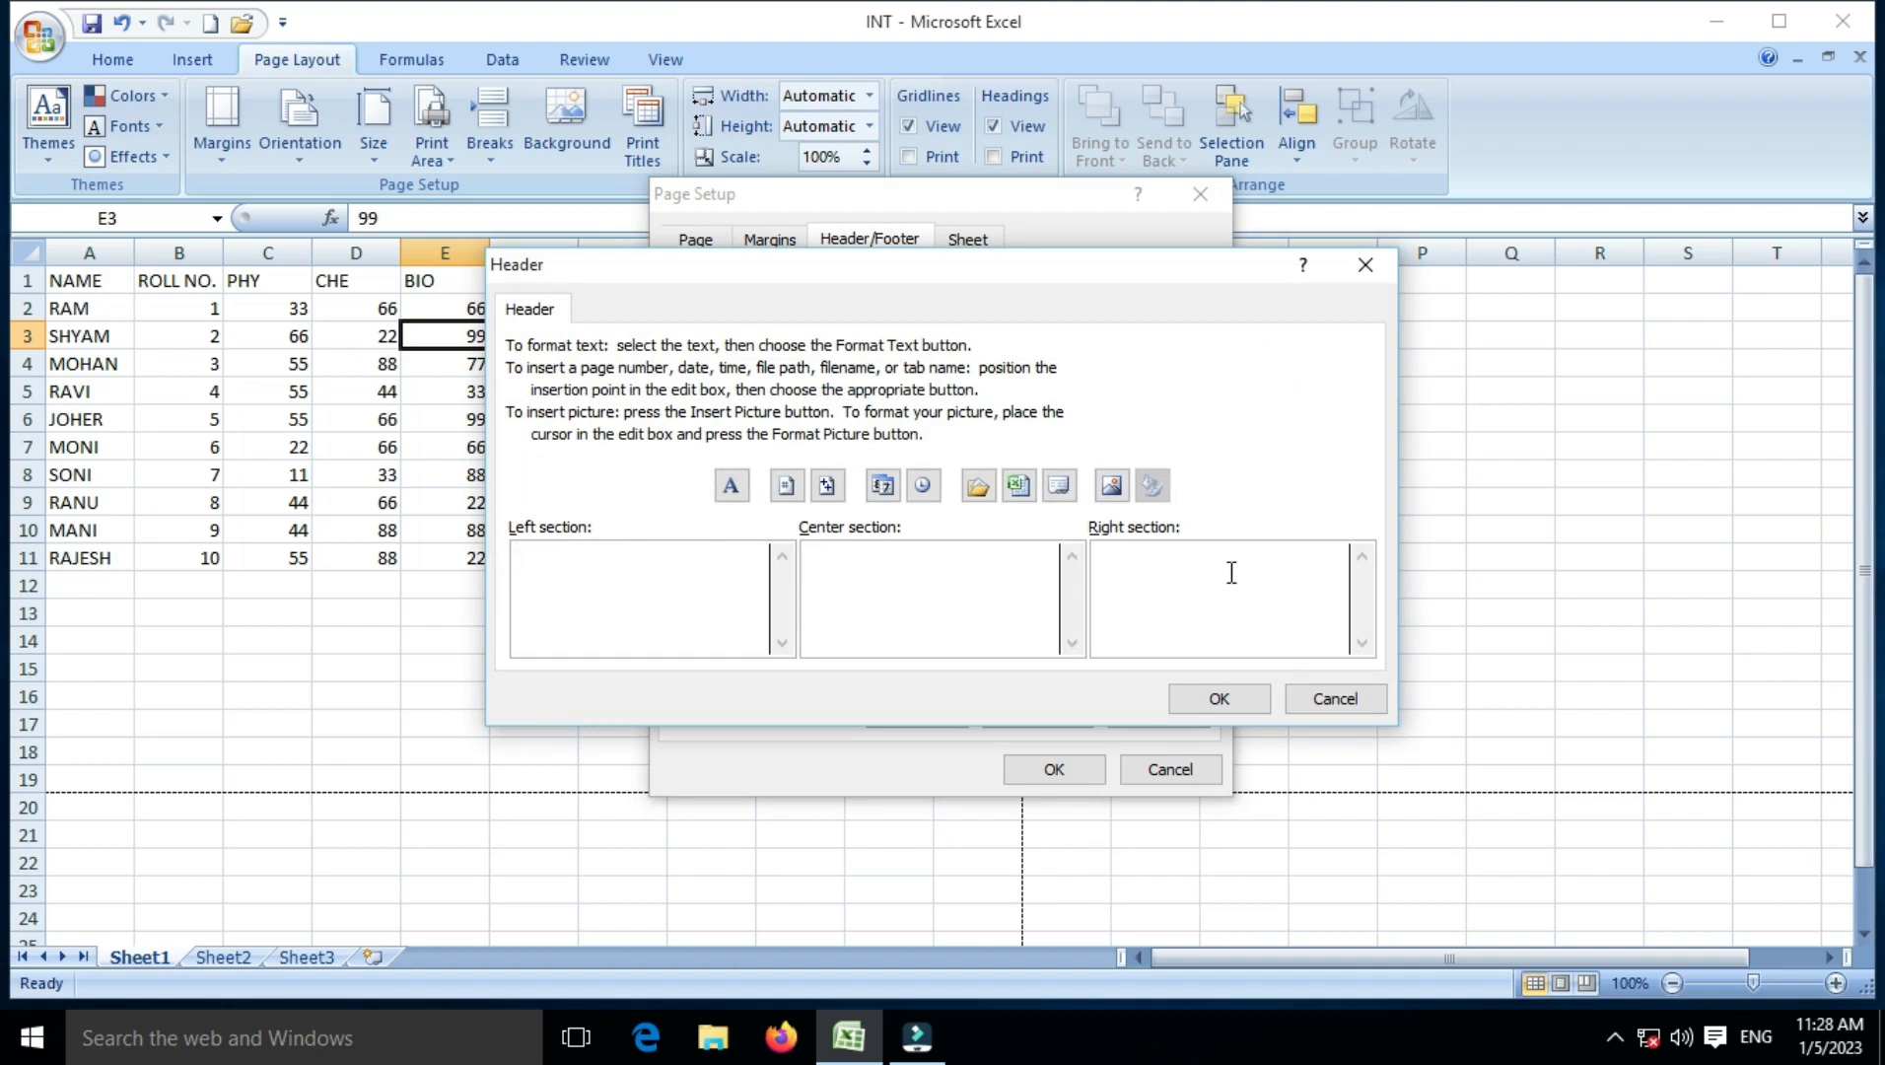
{"action": "type", "text": "GLOBAL"}
{"action": "left_click", "coordinate": [863, 580]}
{"action": "type", "text": "COMPUTER"}
{"action": "left_click", "coordinate": [1226, 572]}
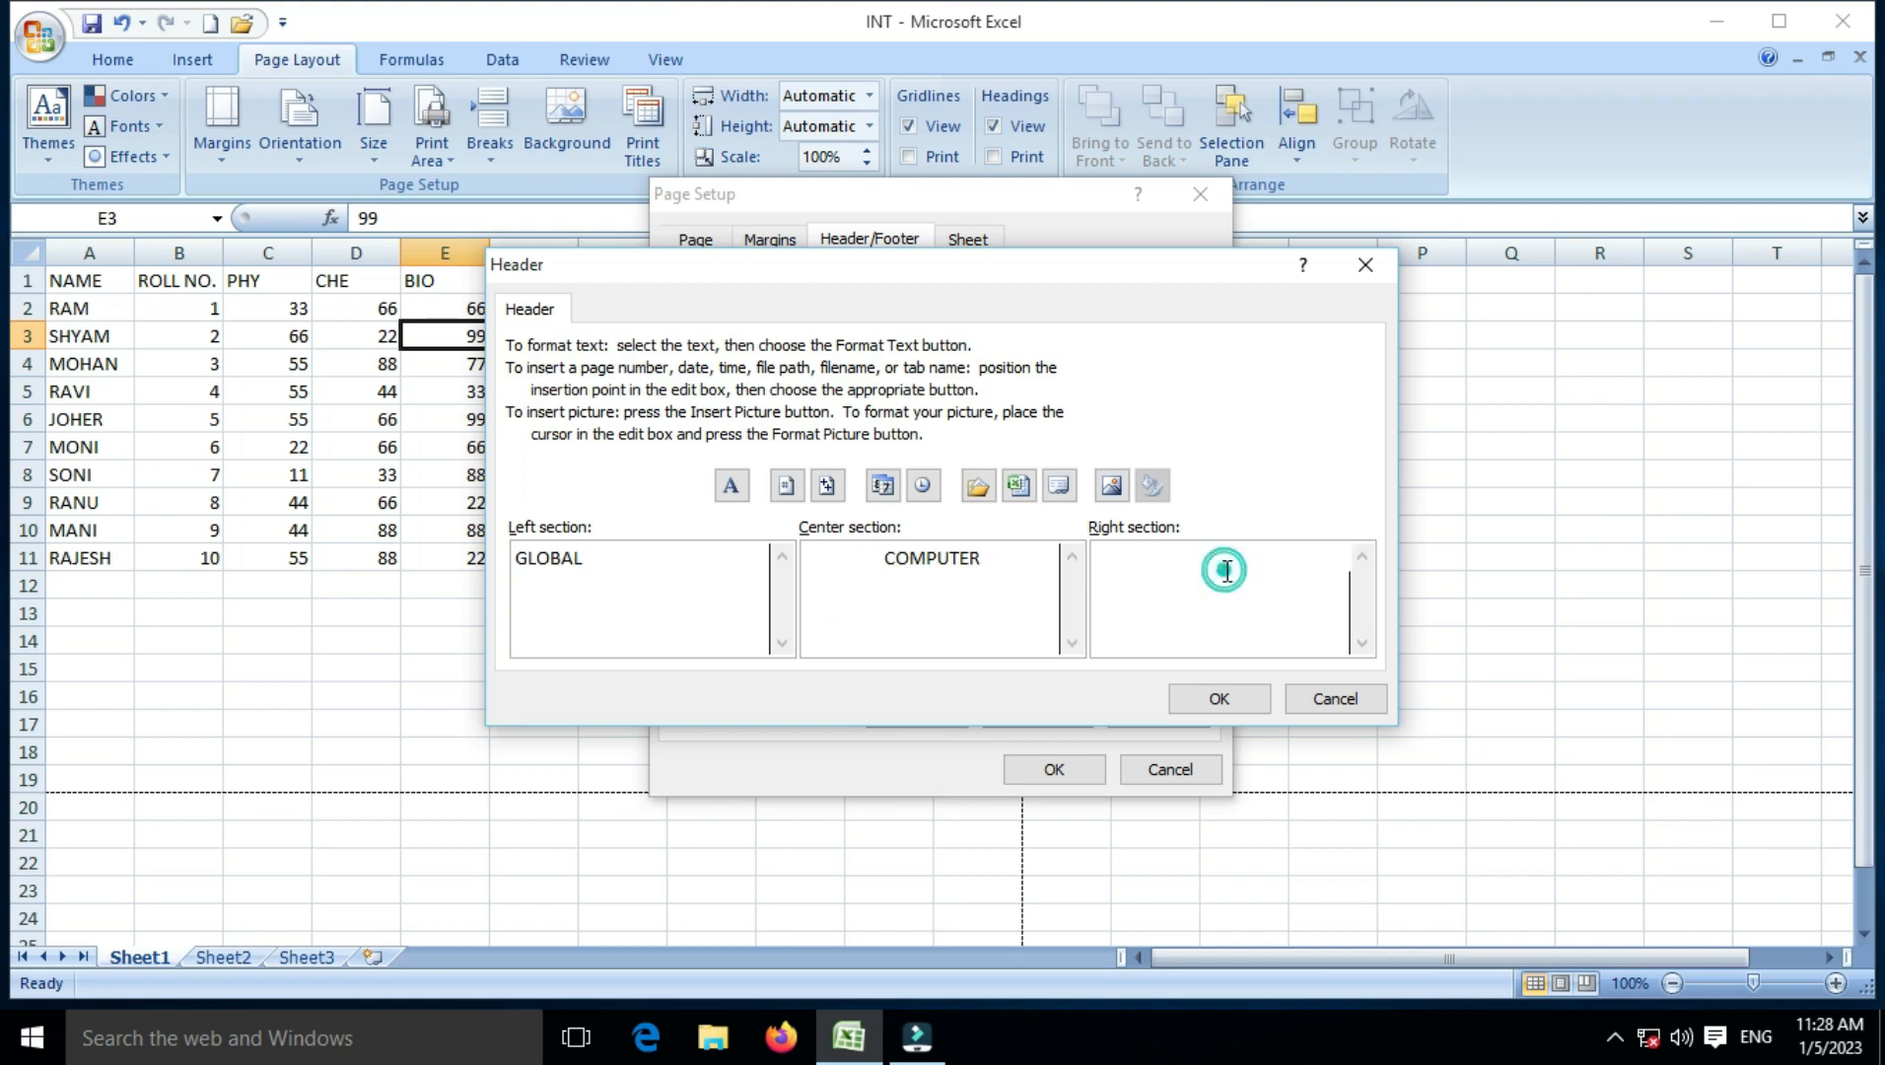
{"action": "type", "text": "EDUCATION"}
{"action": "left_click", "coordinate": [1219, 698]}
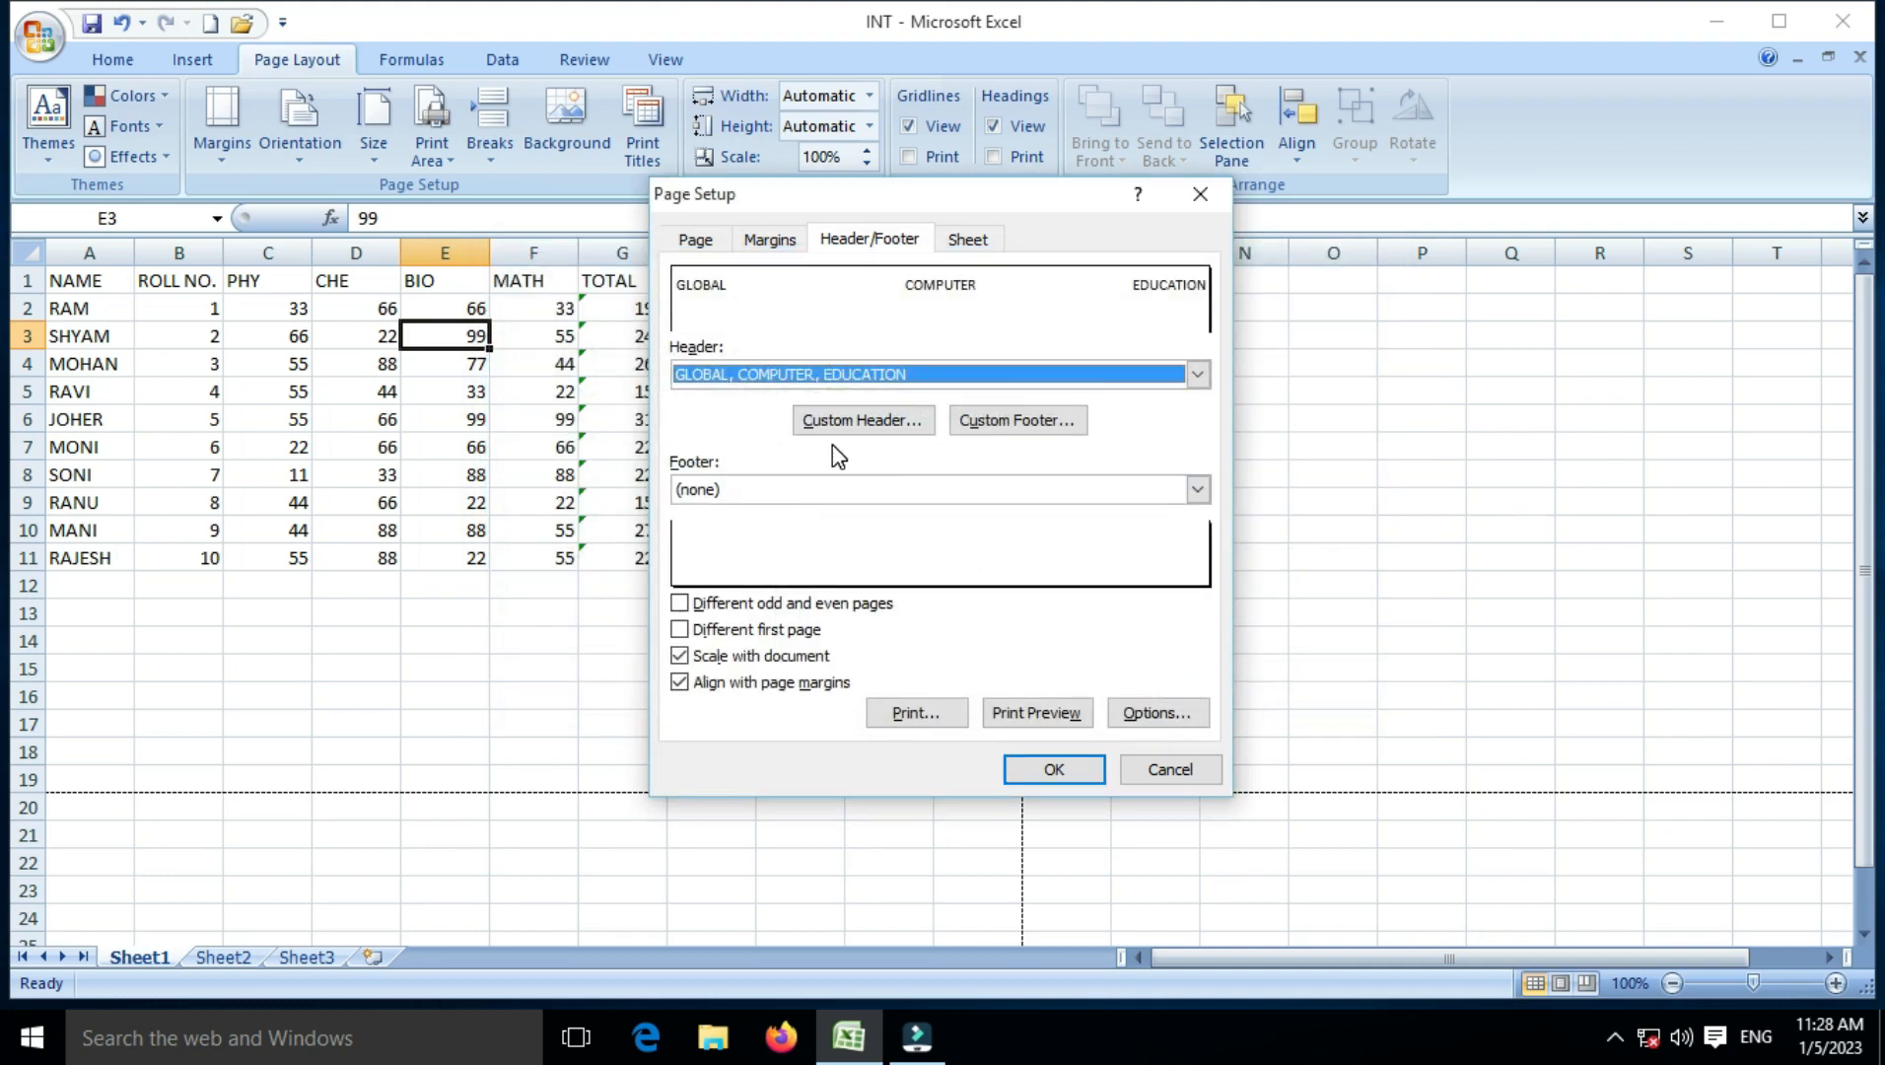
Step: Check the three-part header in Print Preview, close it, and show the margin presets again
{"action": "left_click", "coordinate": [1054, 714]}
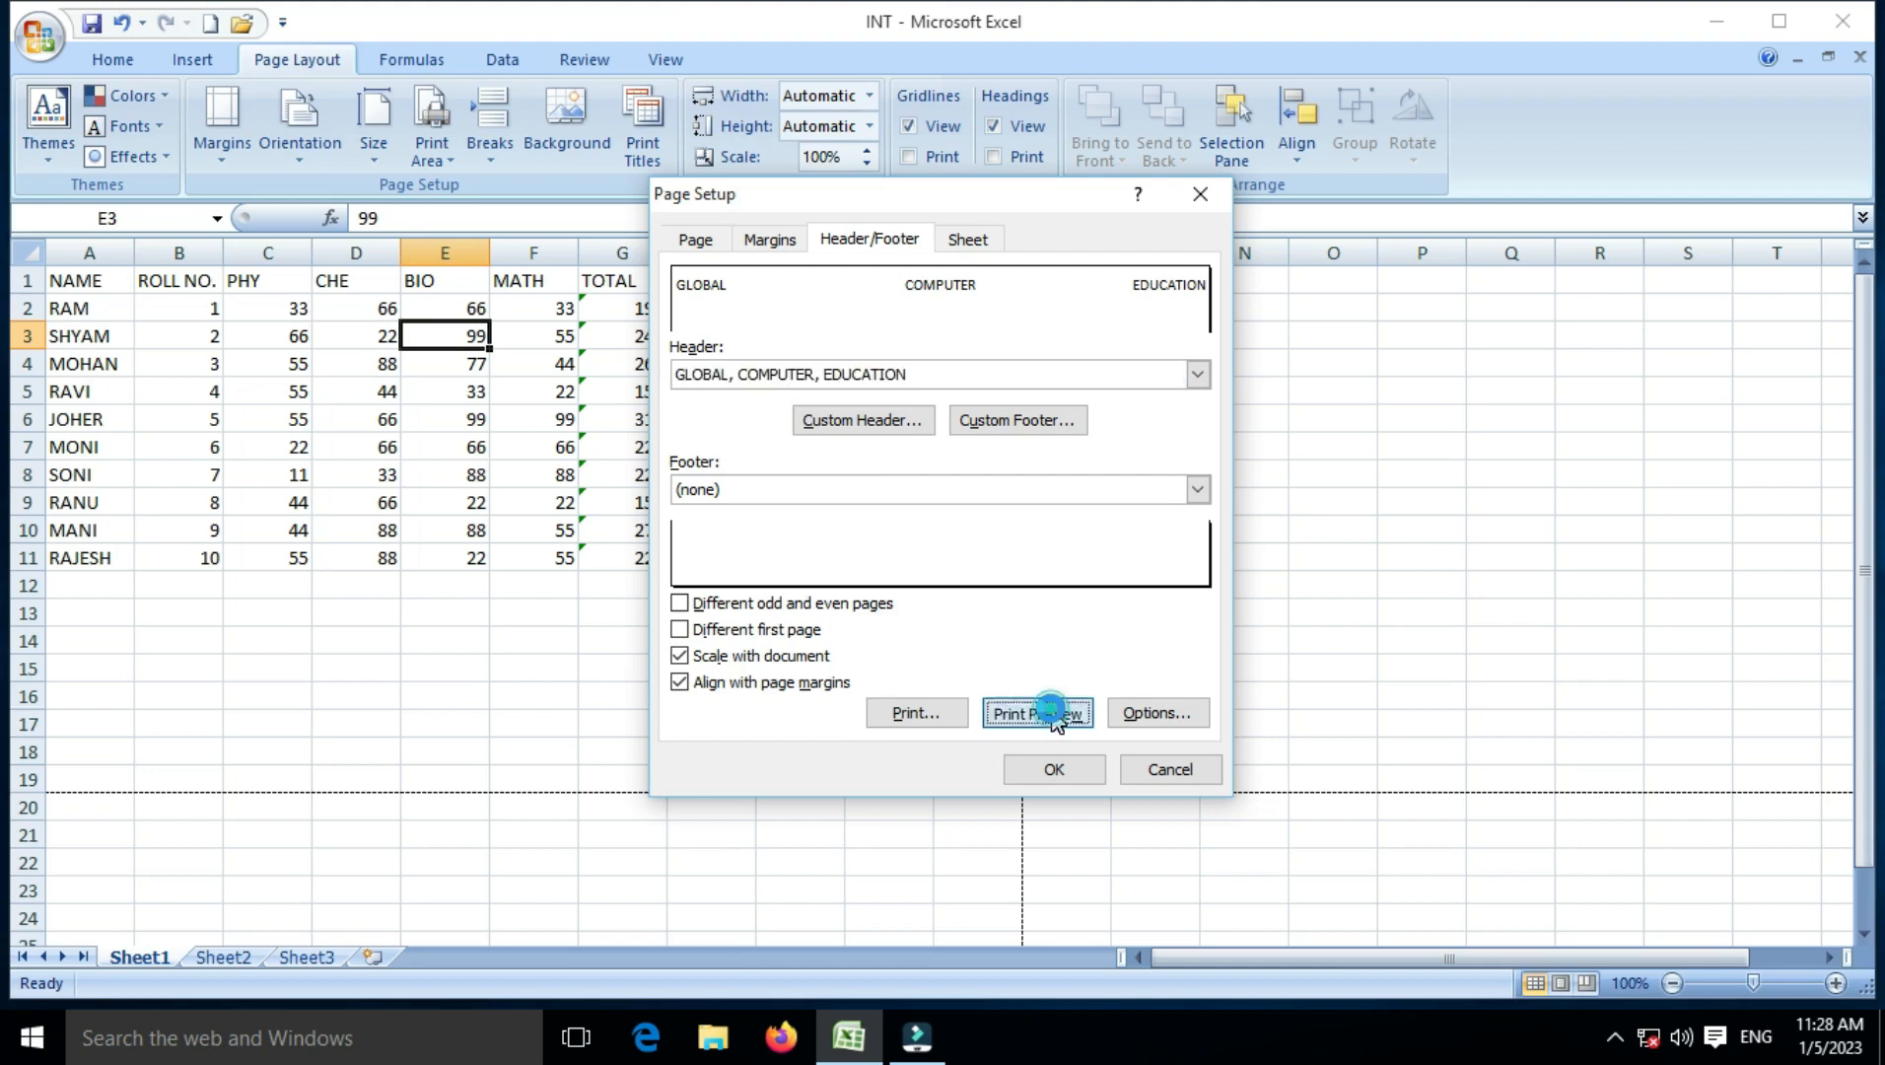
{"action": "scroll", "coordinate": [836, 552], "scroll_direction": "up", "scroll_amount": 3}
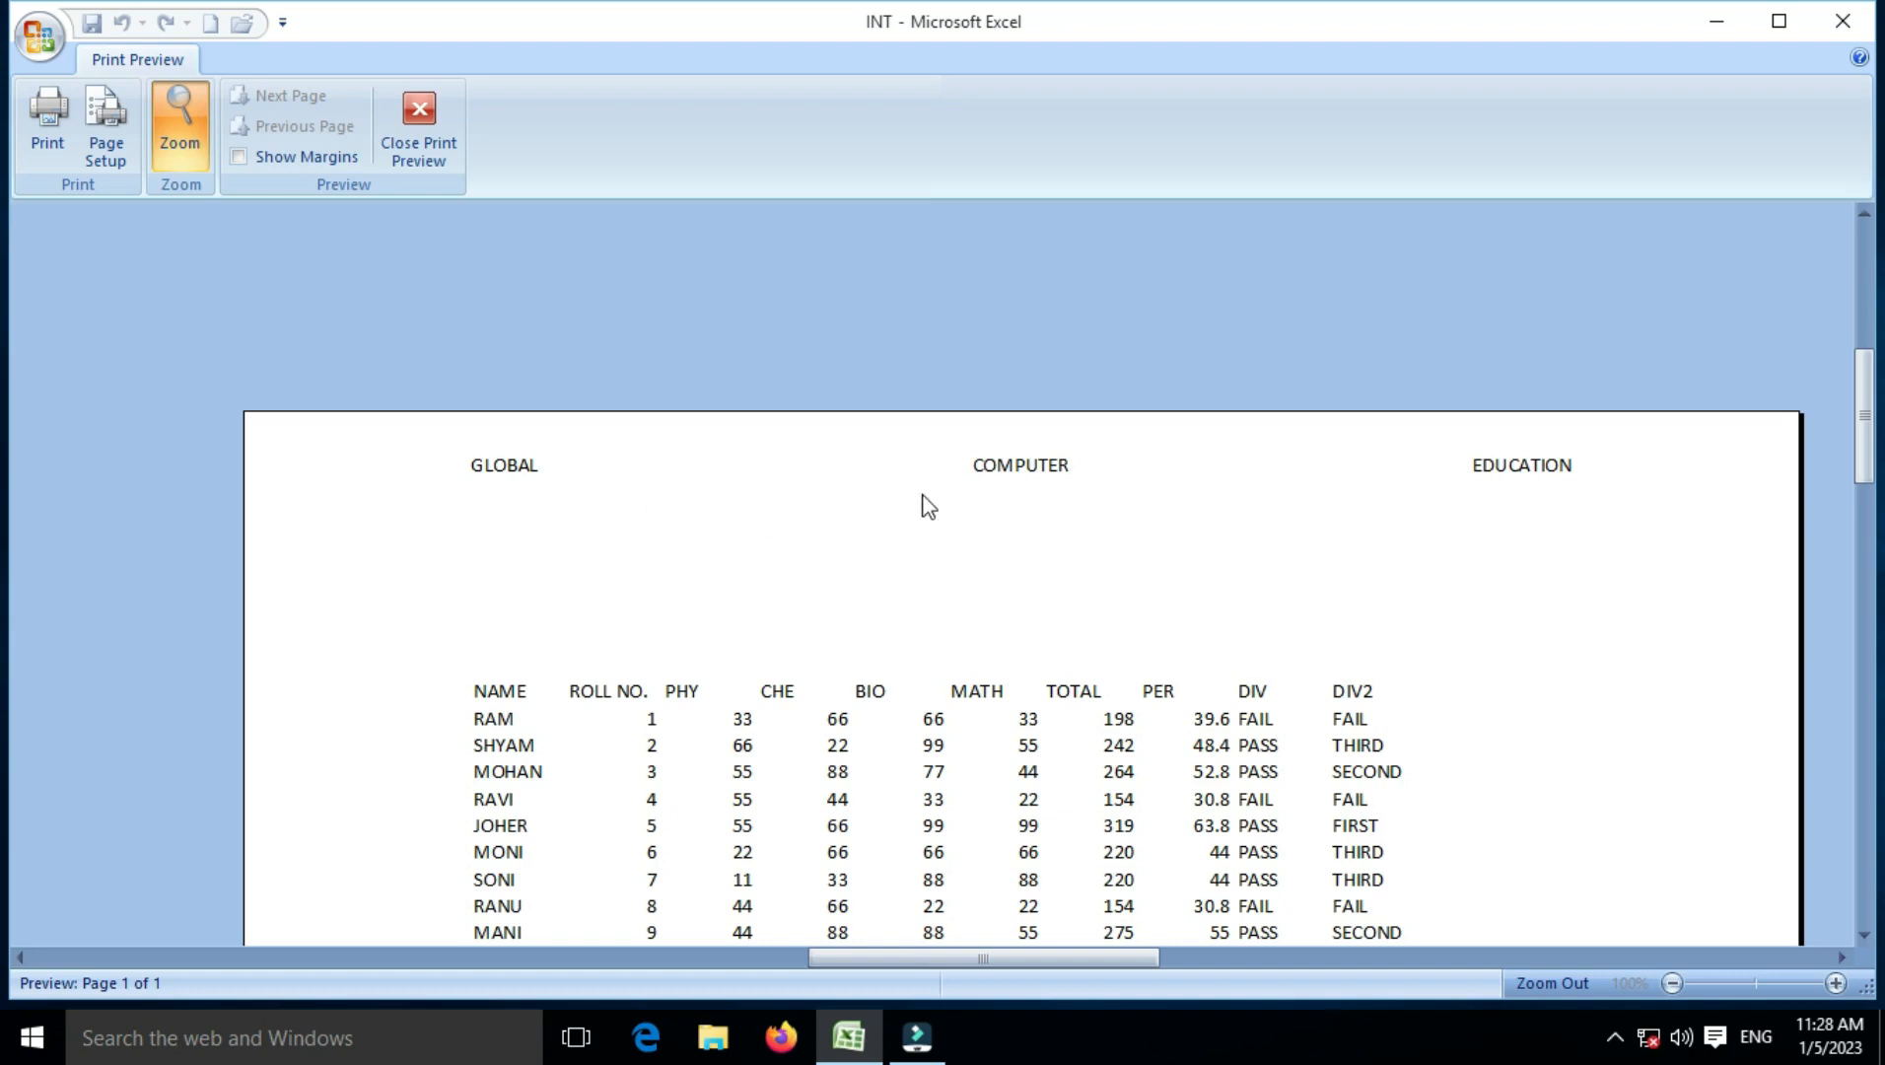
{"action": "scroll", "coordinate": [737, 524], "scroll_direction": "down", "scroll_amount": 1}
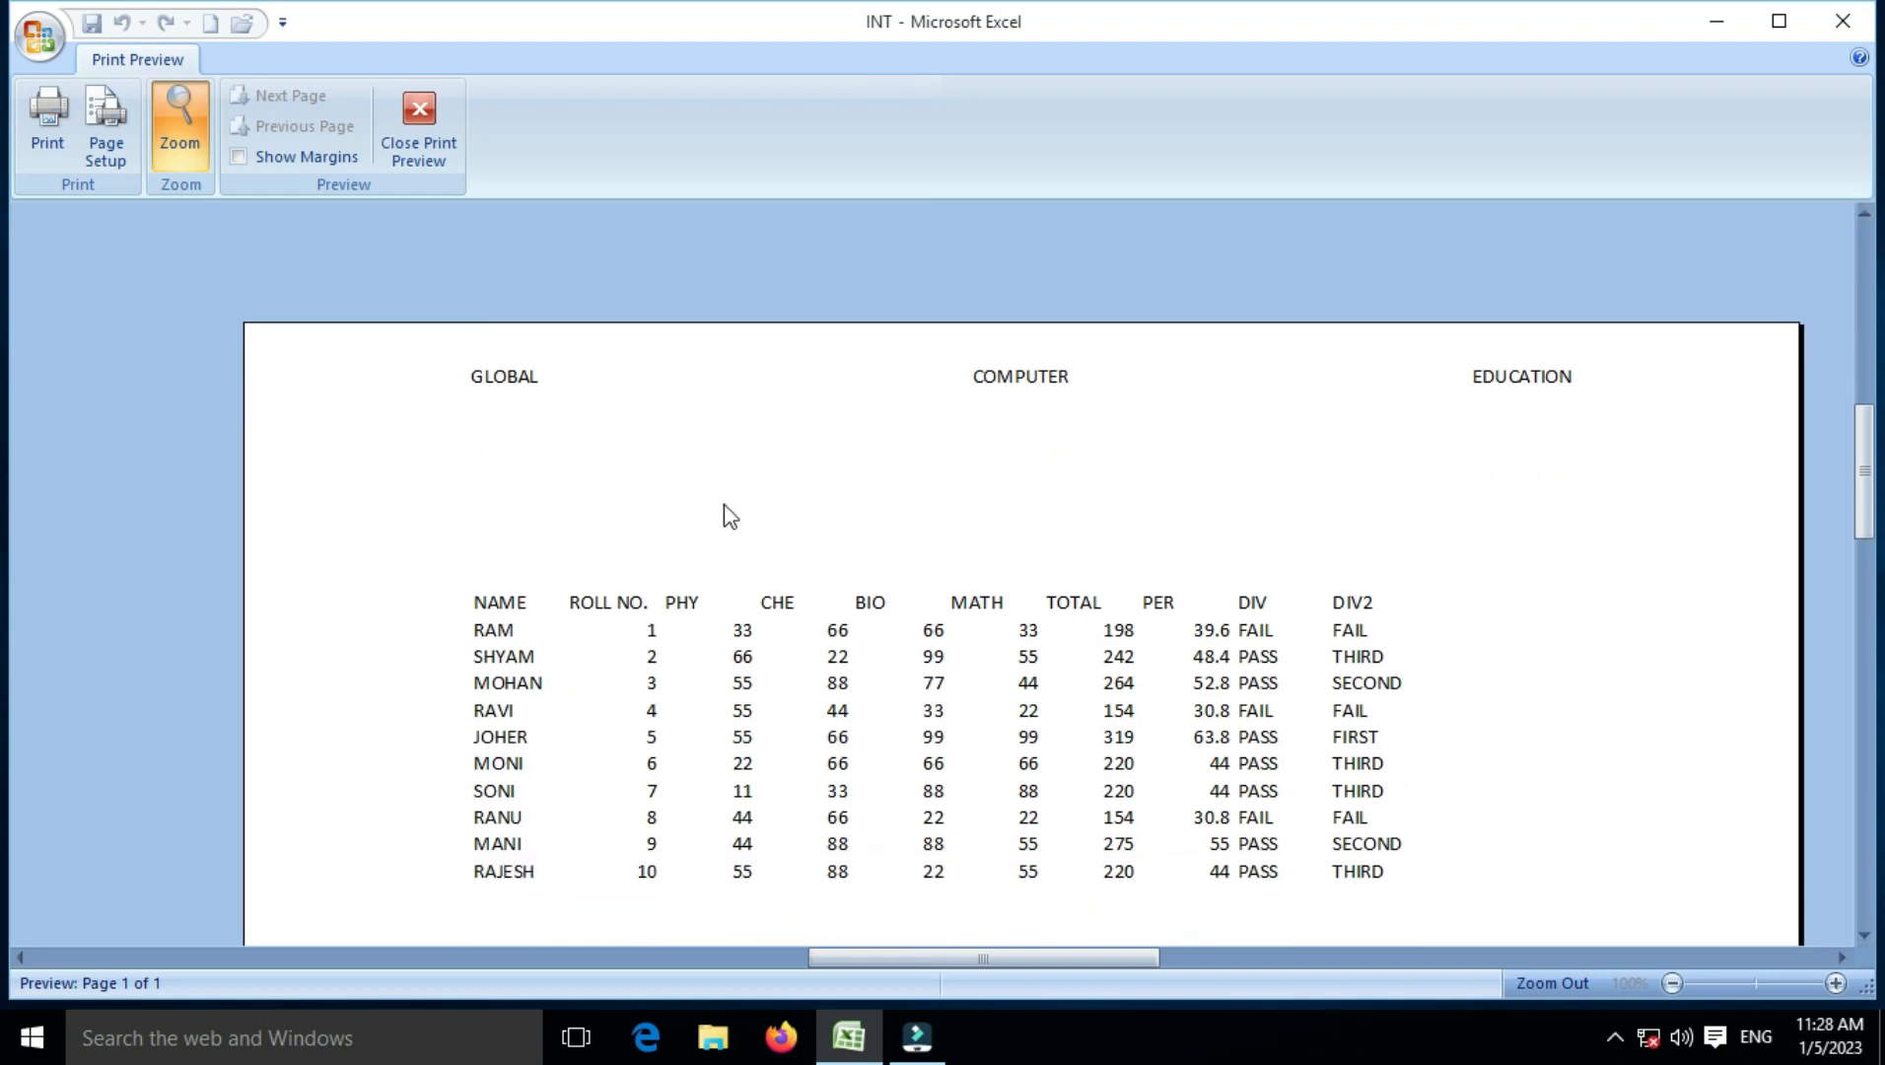
{"action": "left_click", "coordinate": [450, 153]}
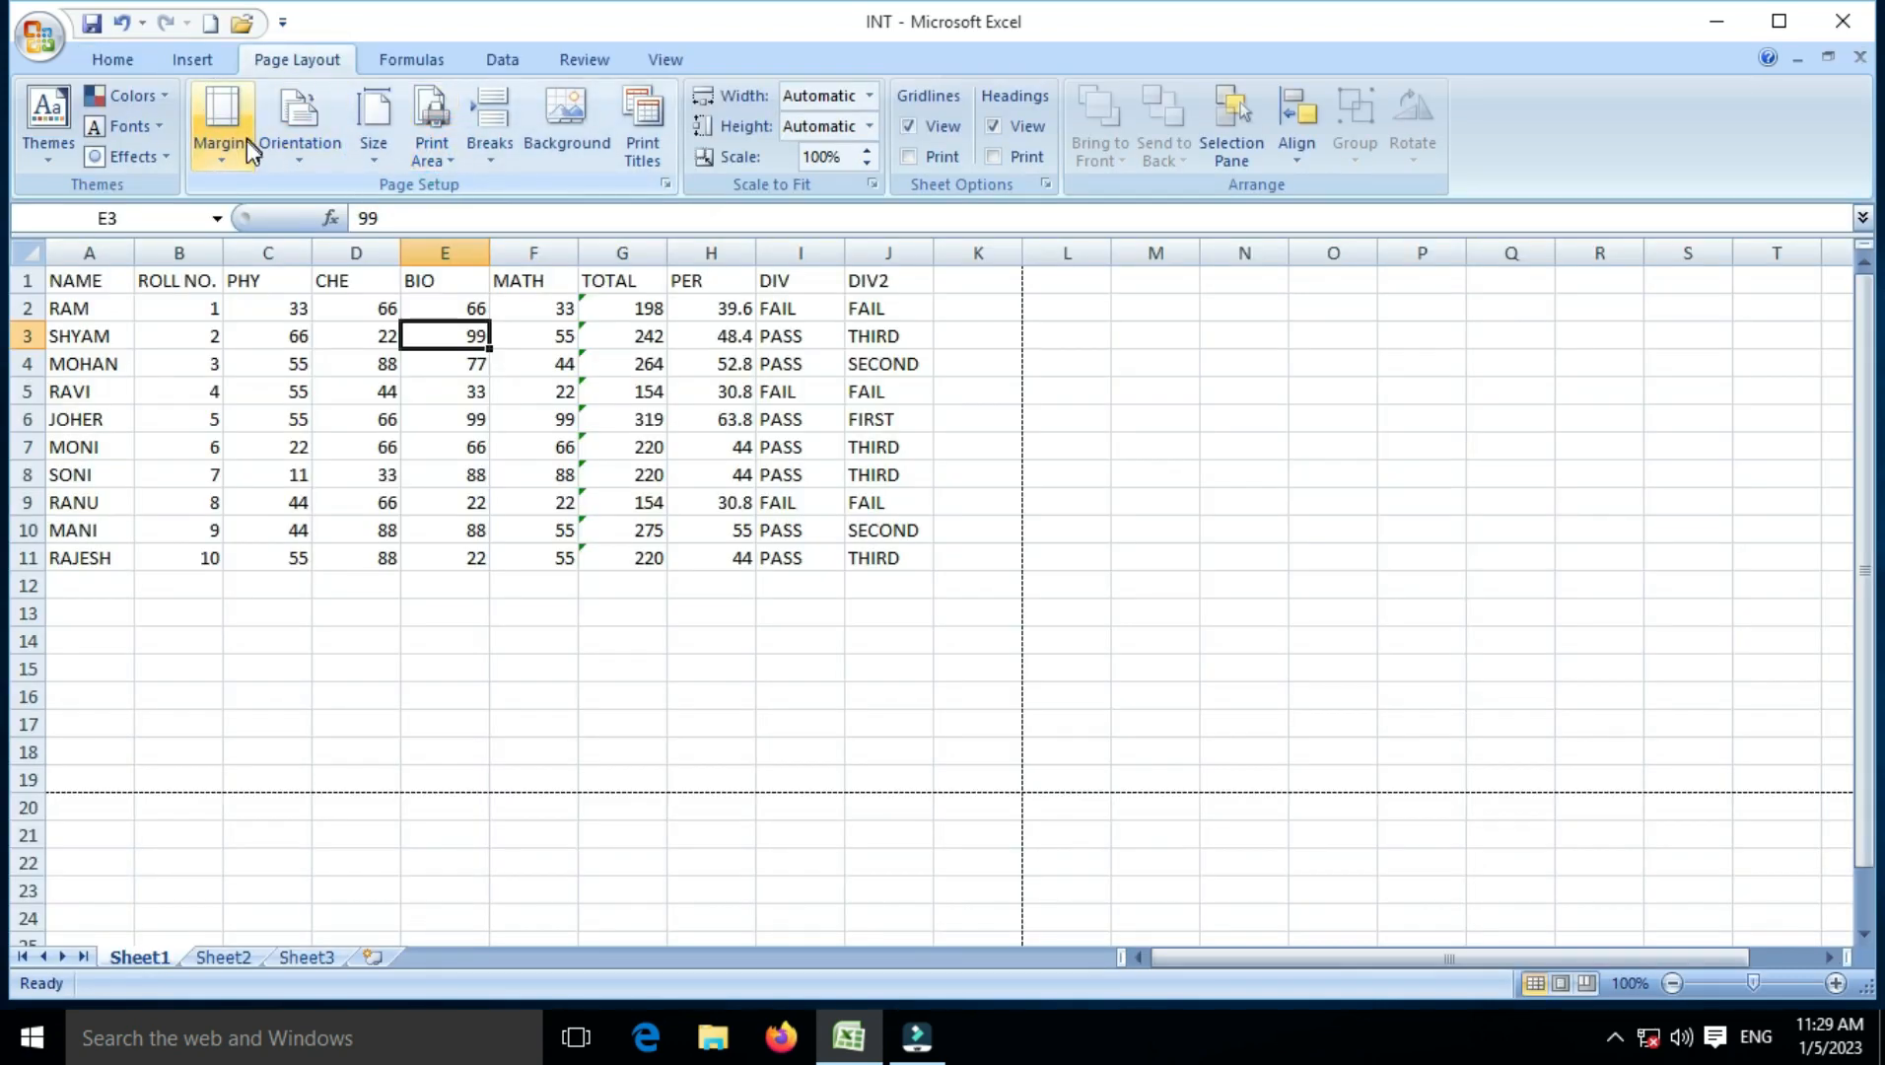
{"action": "left_click", "coordinate": [241, 150]}
Step: Set a custom footer: NEAR R.D.S.COLLEGE left, MUZAFFARPUUR centre, a phone number right
{"action": "left_click", "coordinate": [286, 587]}
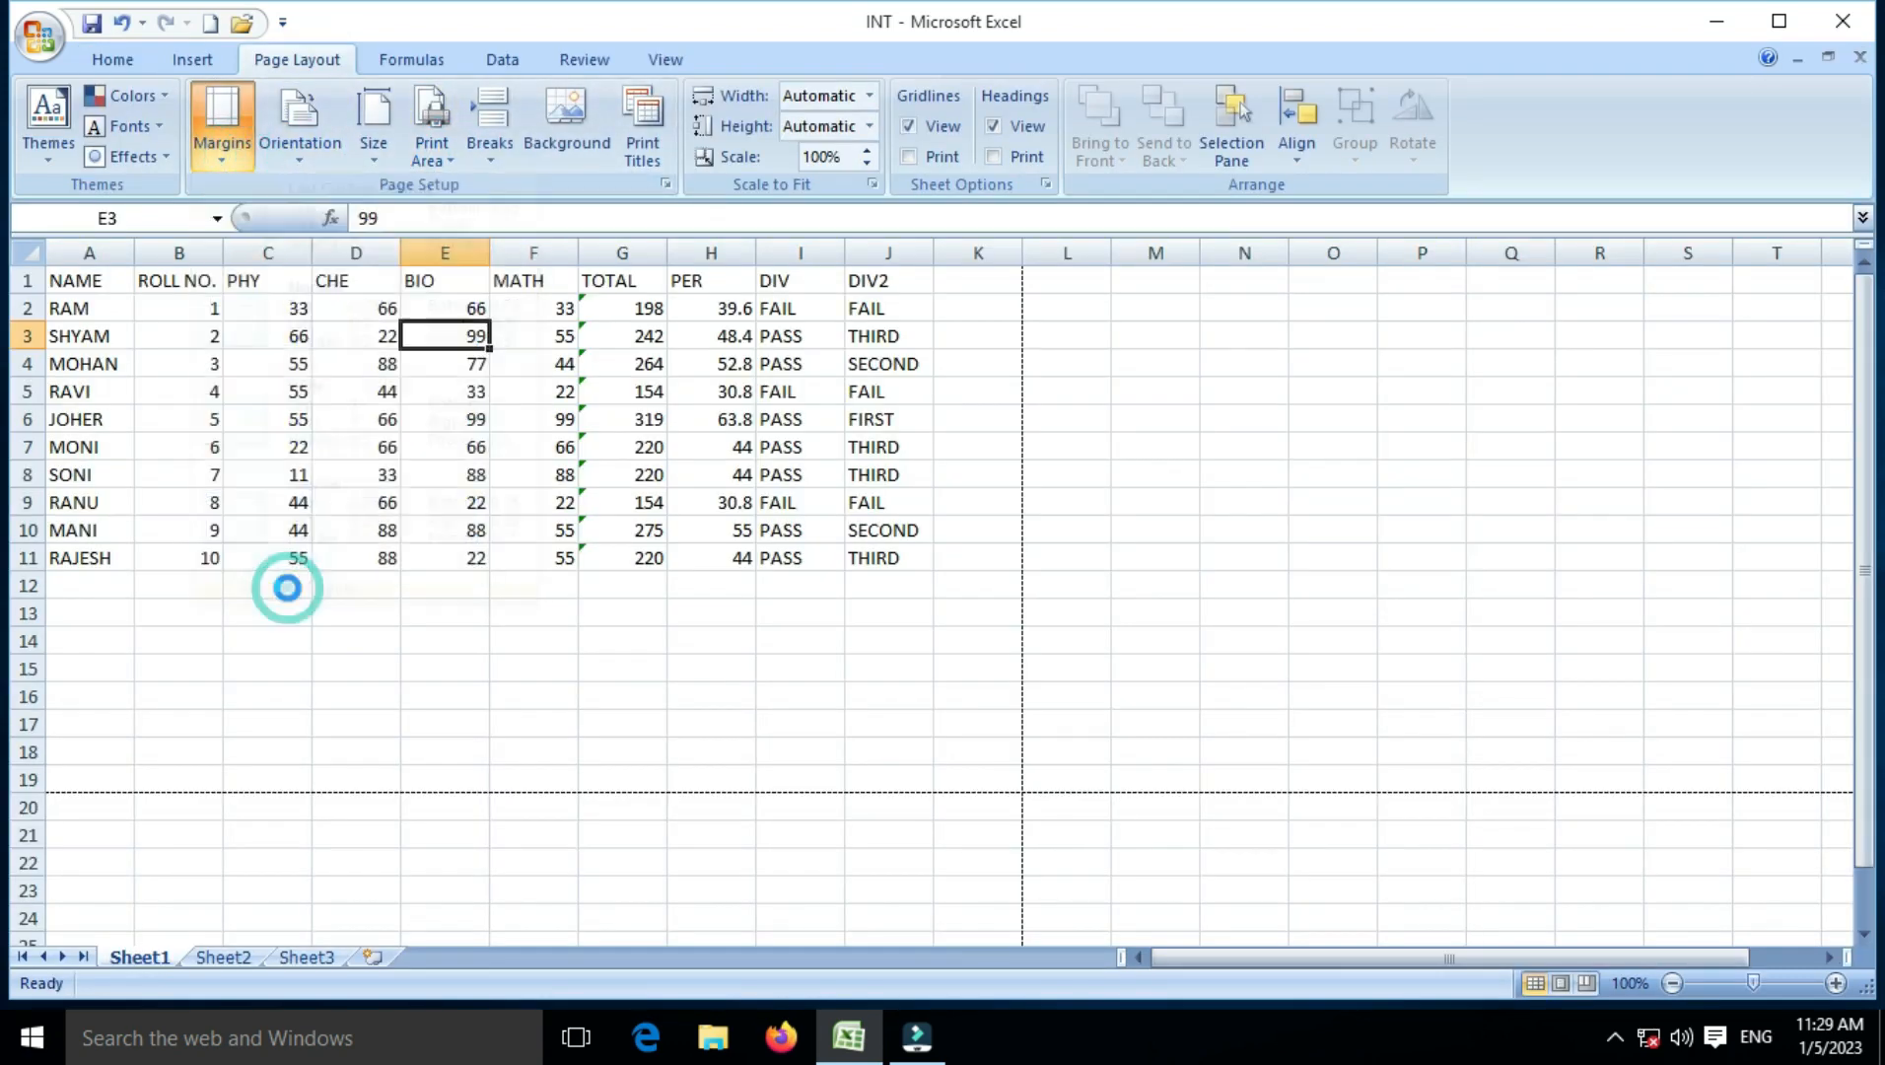
{"action": "left_click", "coordinate": [873, 240]}
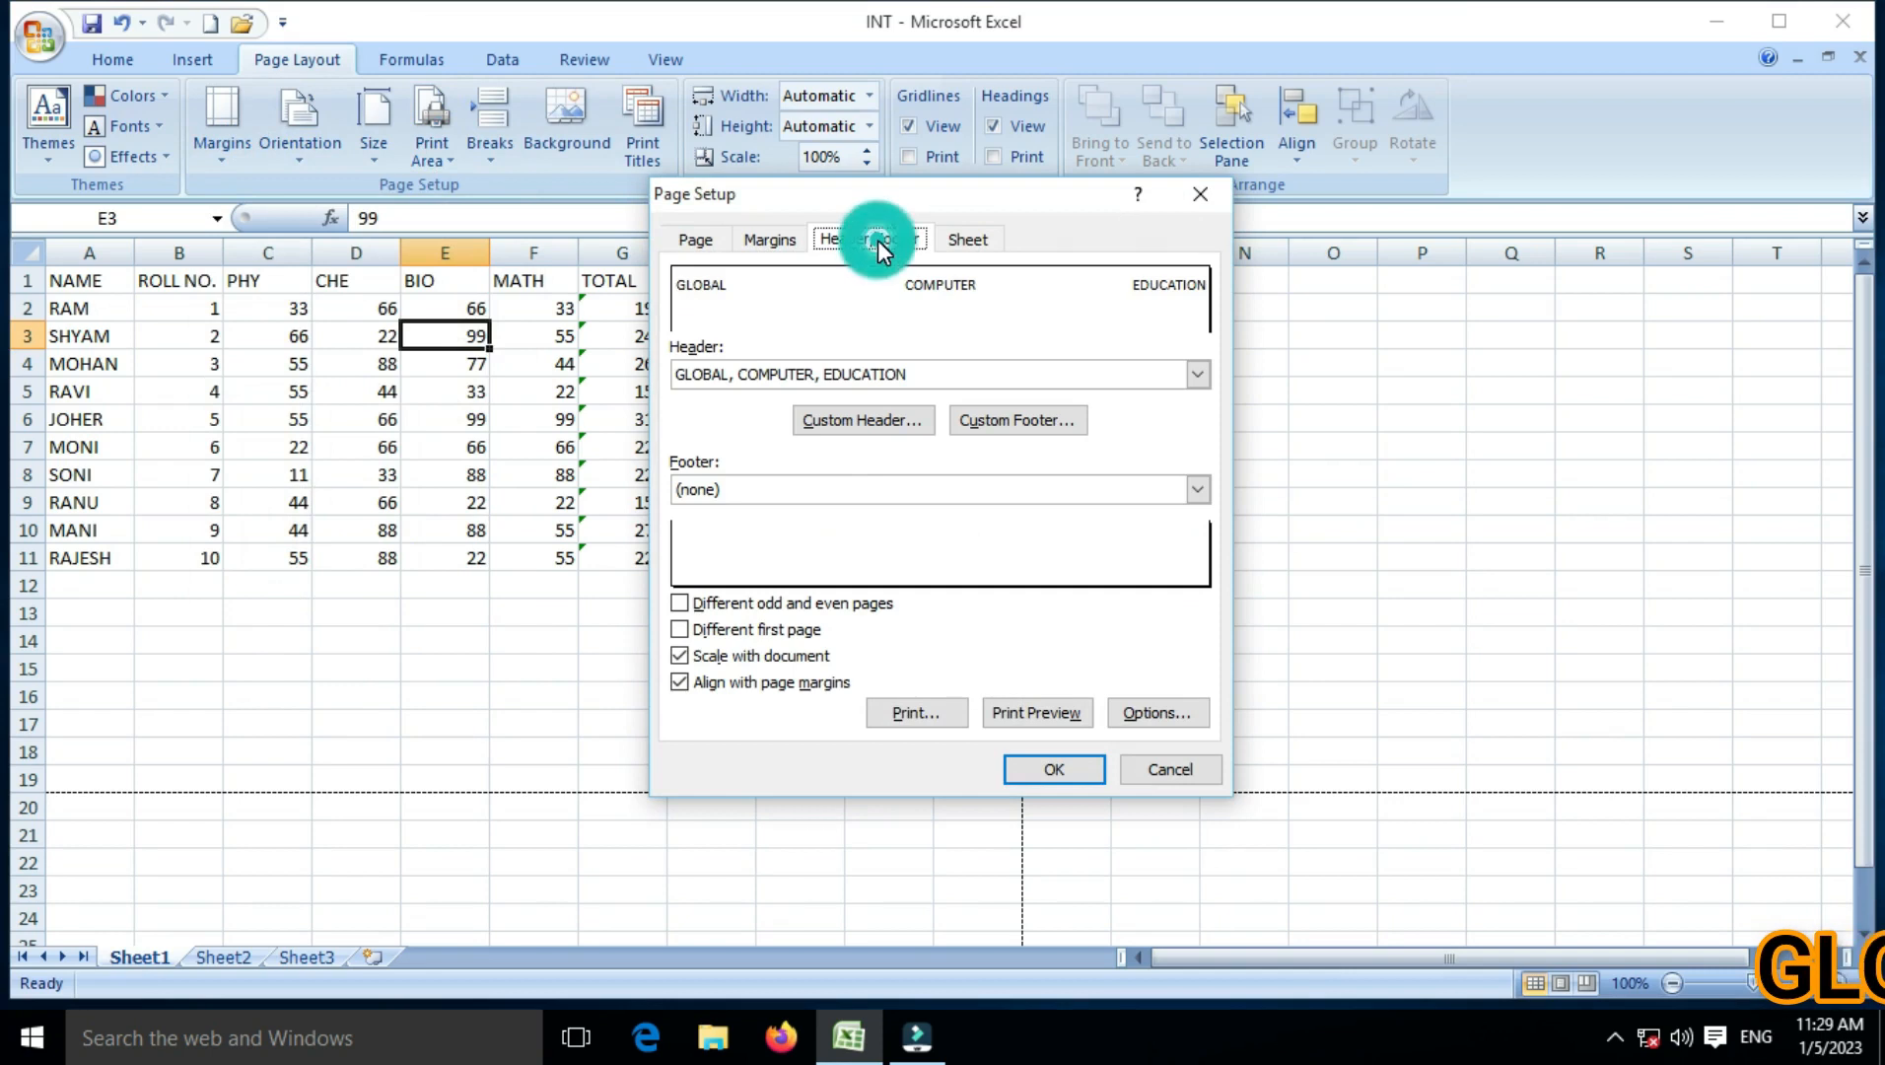
{"action": "left_click", "coordinate": [1004, 424]}
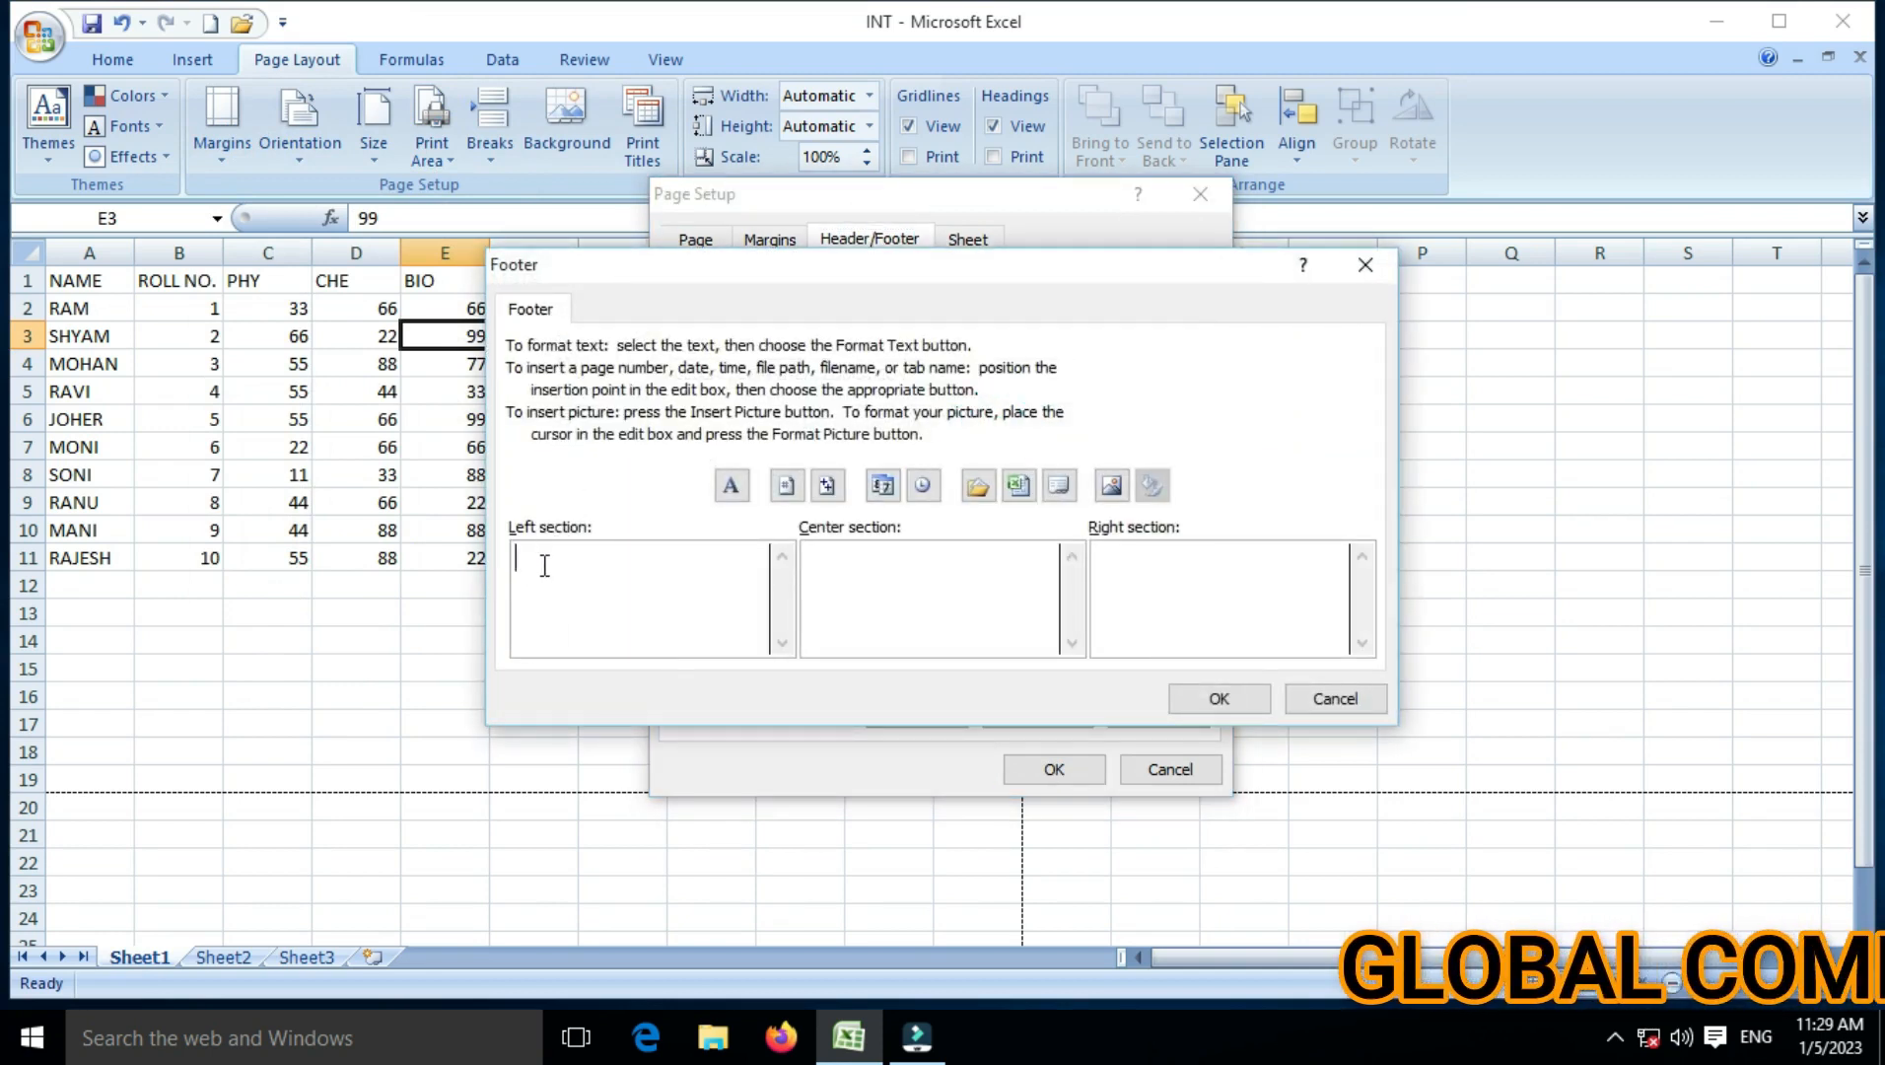
{"action": "type", "text": "A"}
{"action": "key", "text": "BackSpace"}
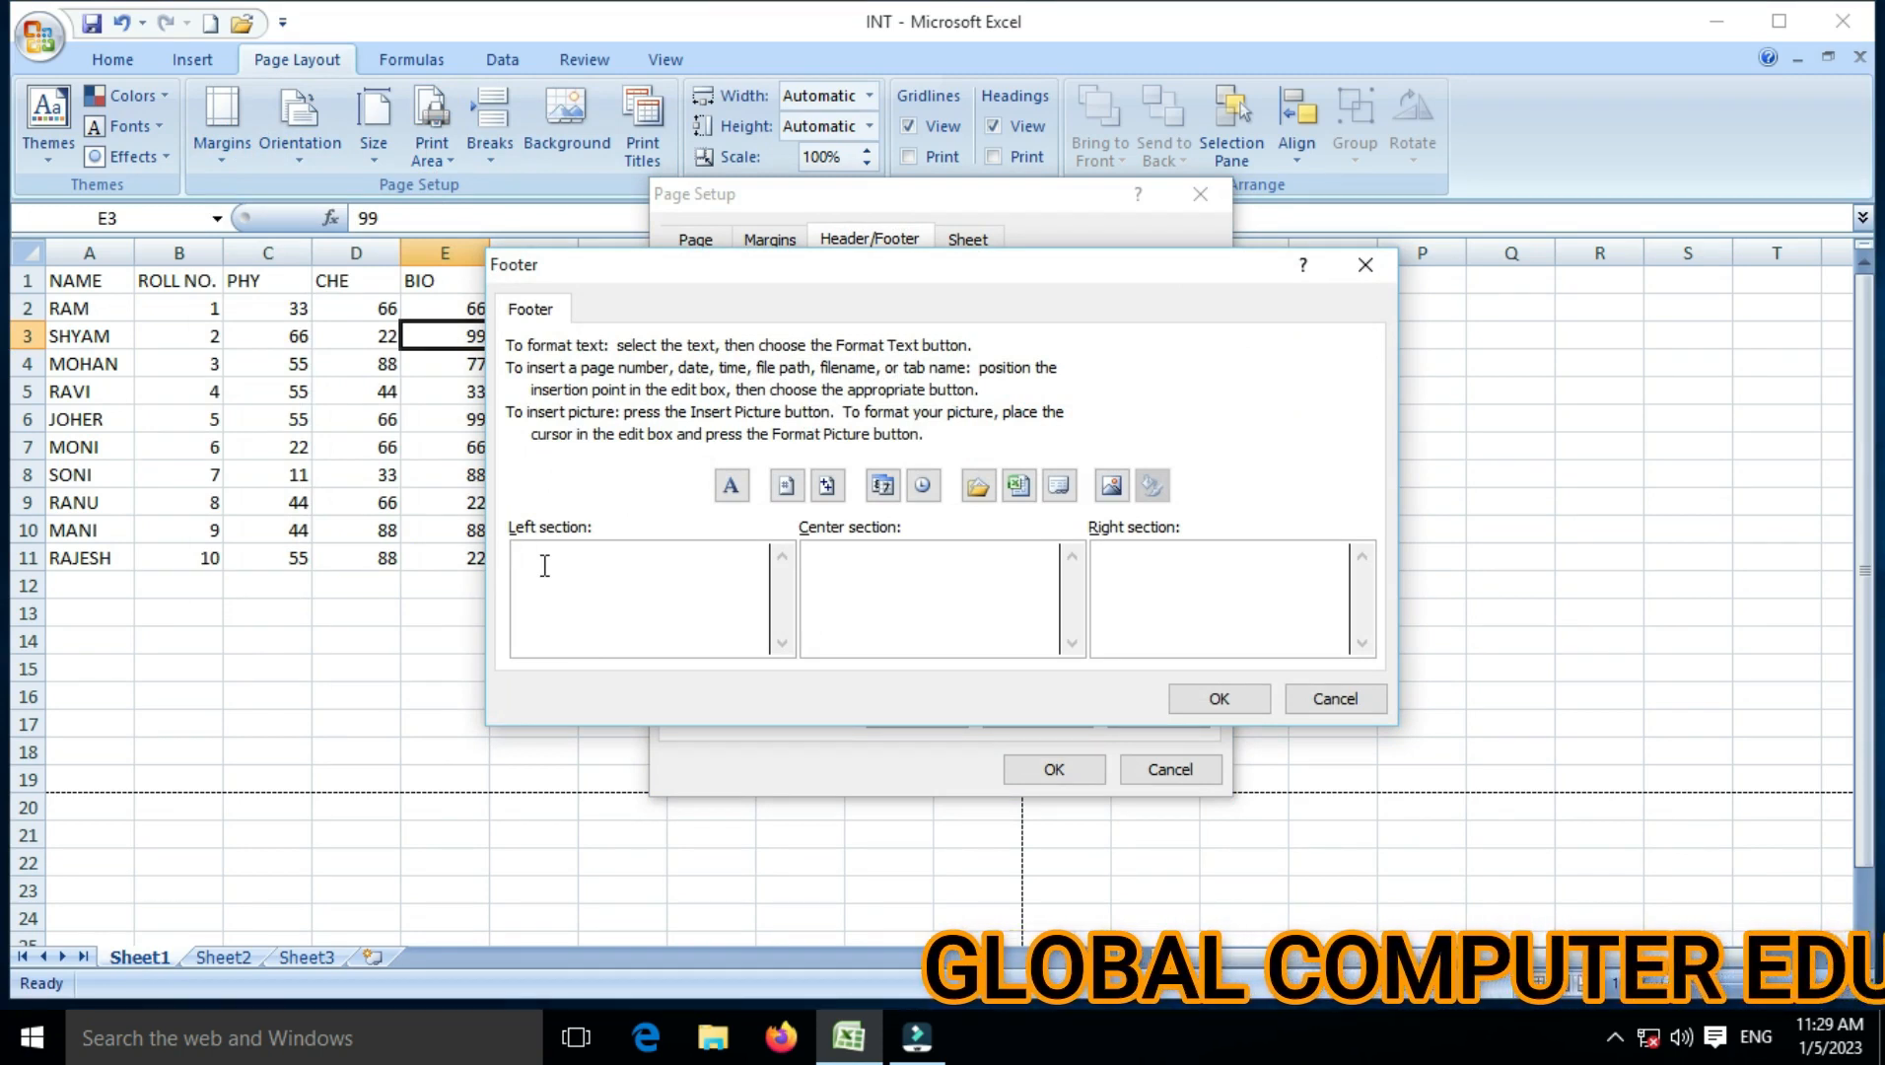
{"action": "type", "text": "NE"}
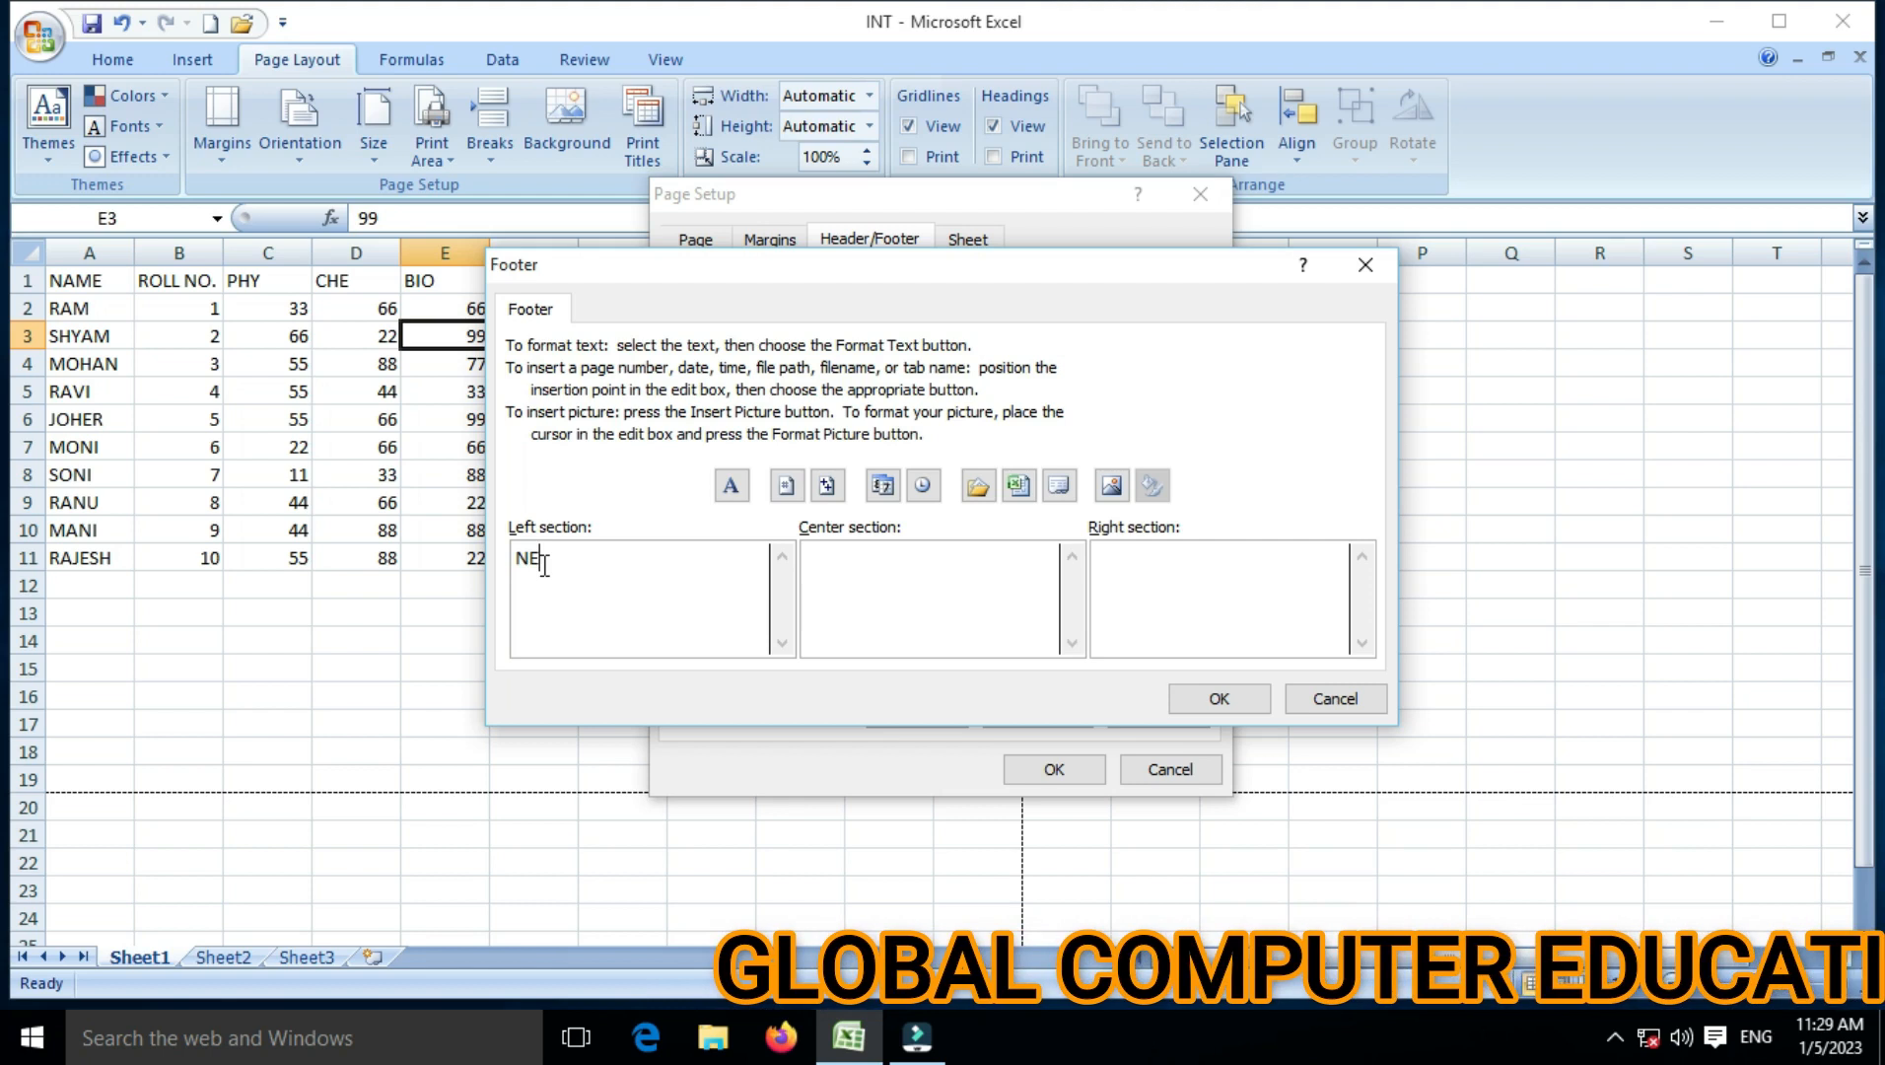
{"action": "type", "text": "AR R.D."}
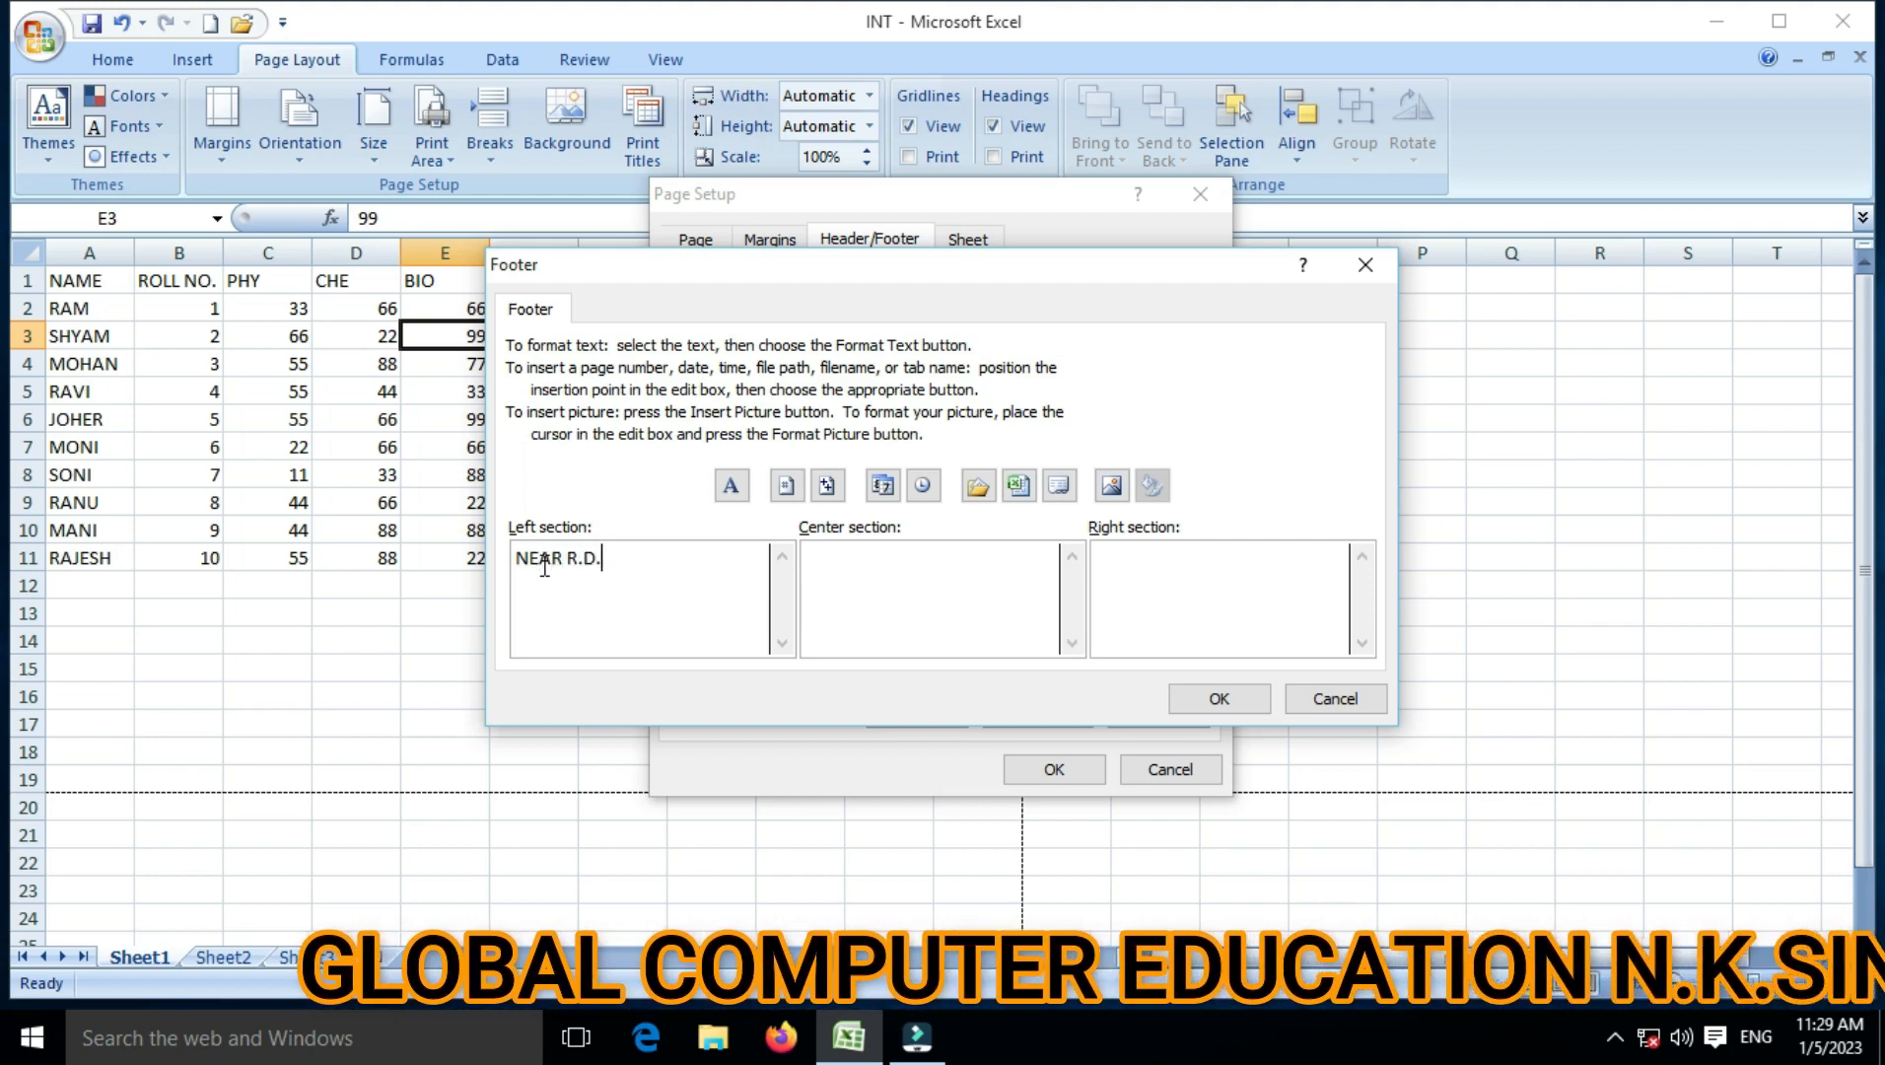
{"action": "type", "text": "S.COL"}
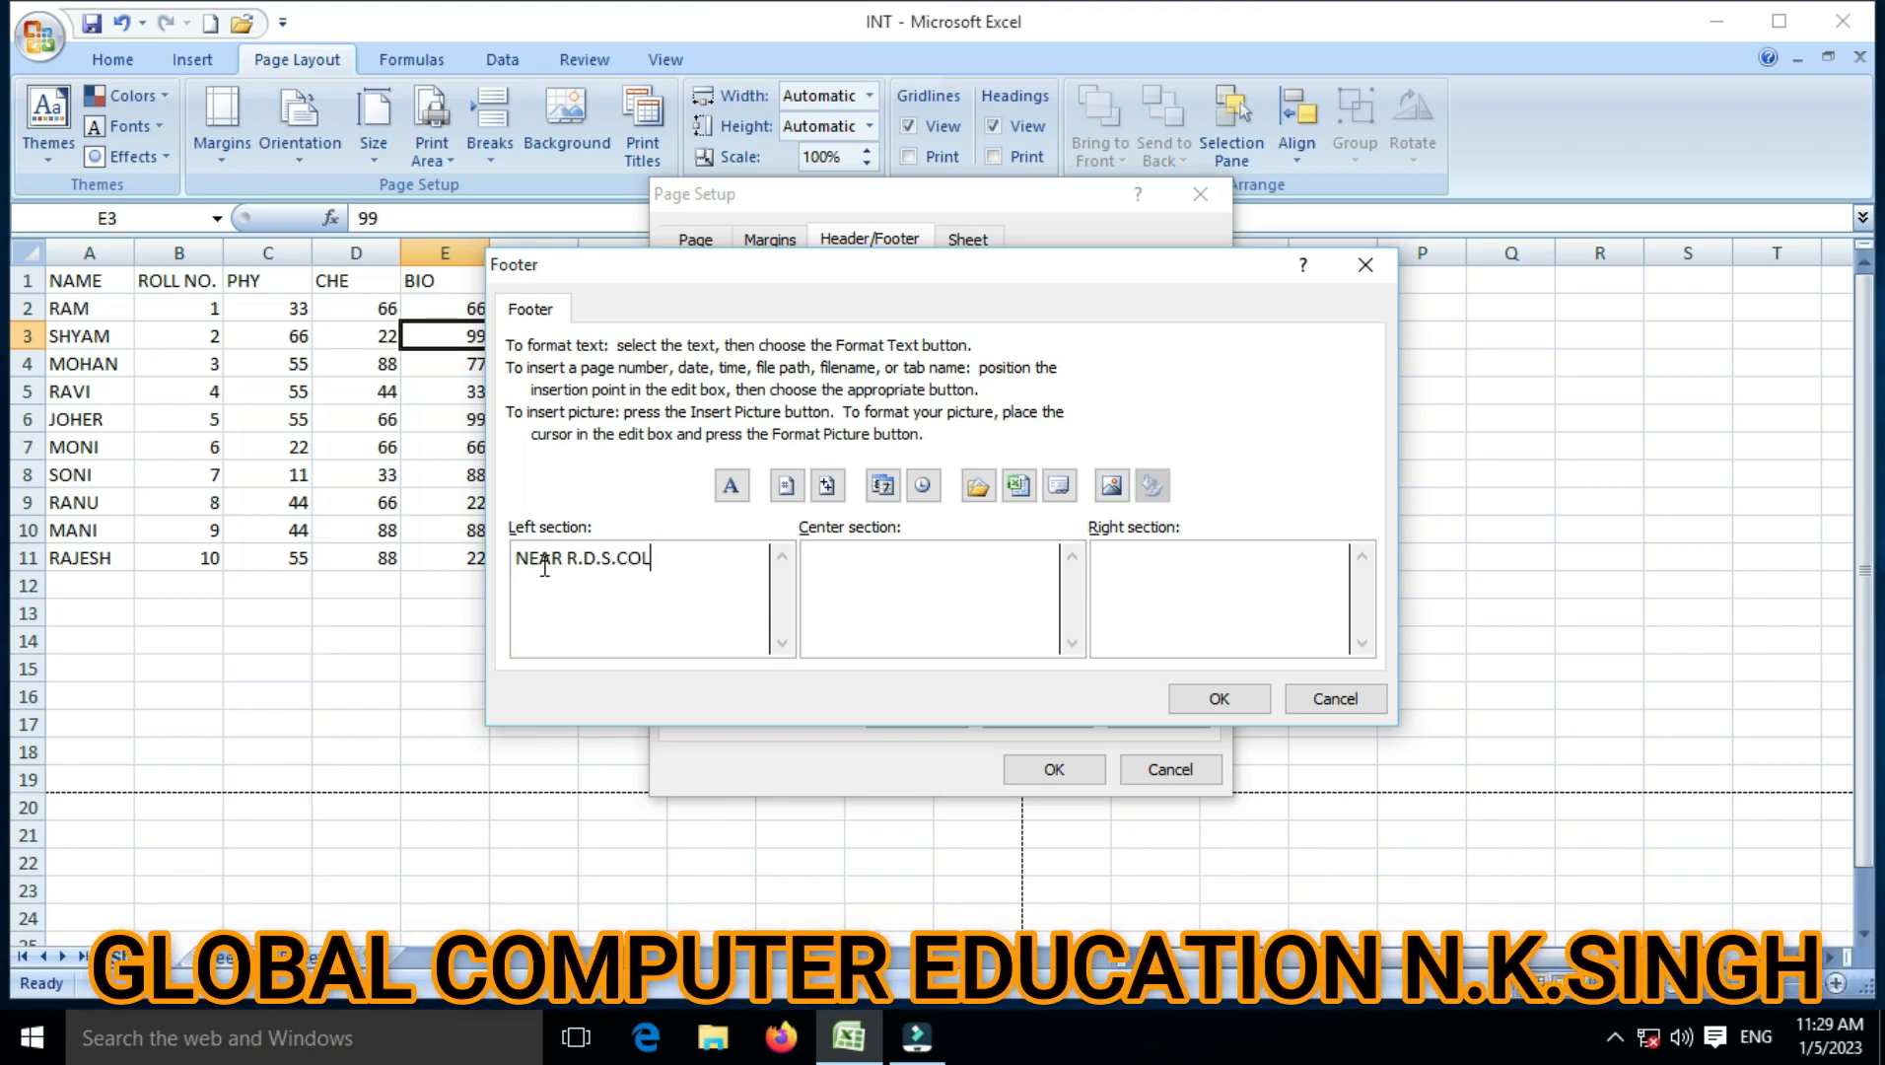
{"action": "type", "text": "LEGE"}
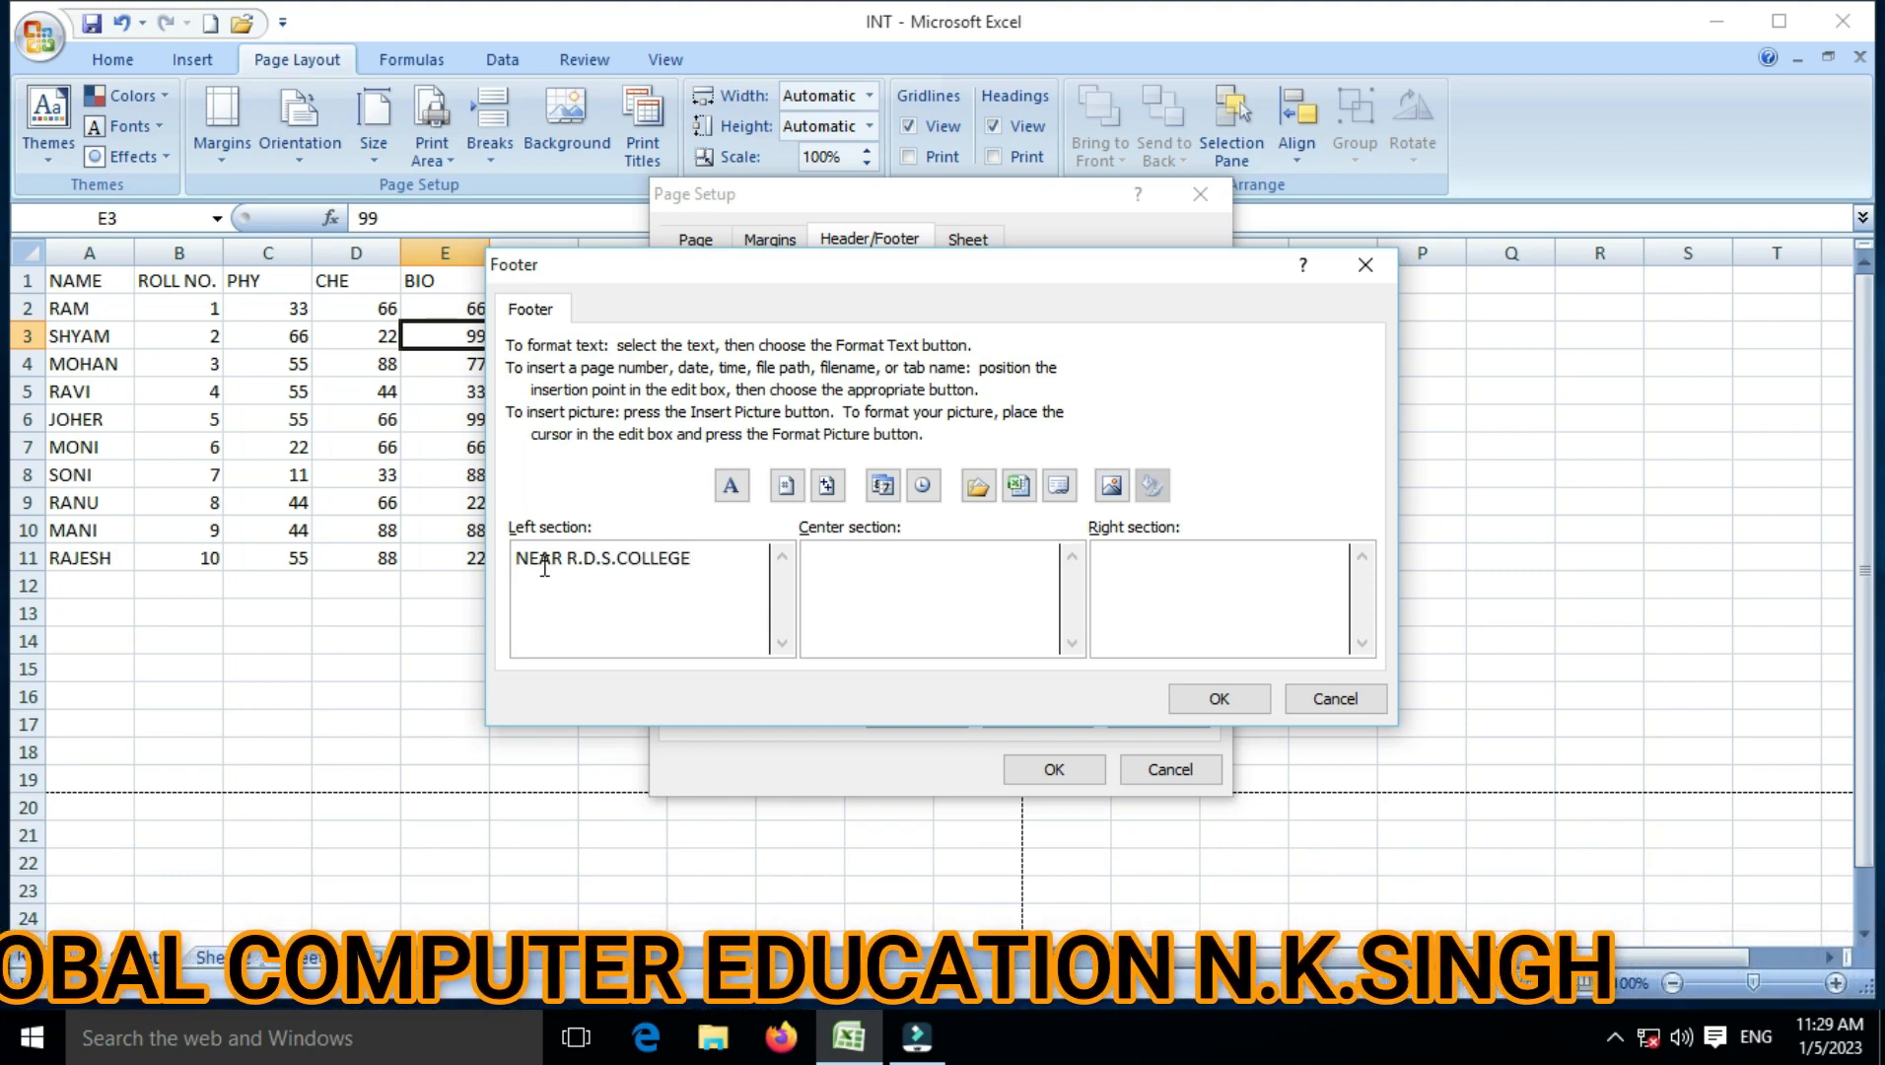
{"action": "left_click", "coordinate": [884, 564]}
{"action": "type", "text": "MU"}
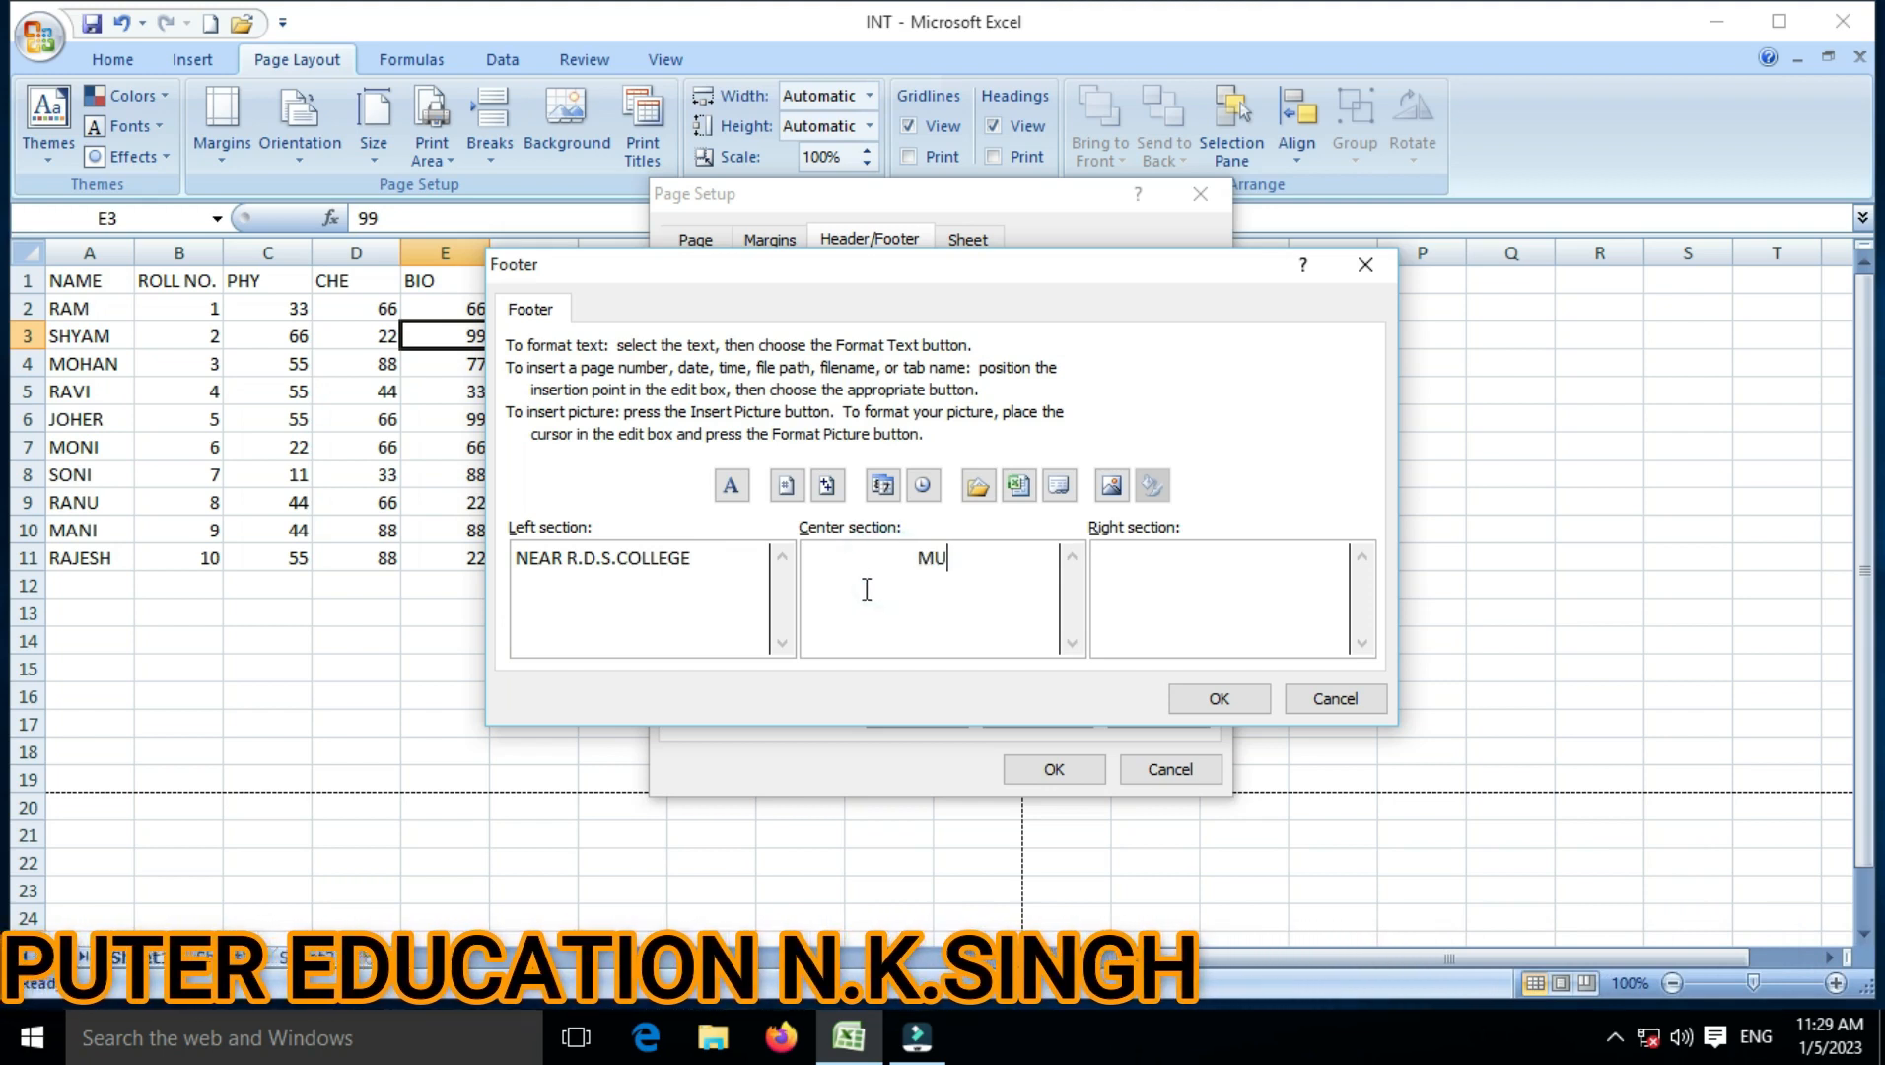
{"action": "type", "text": "ZAFFAR"}
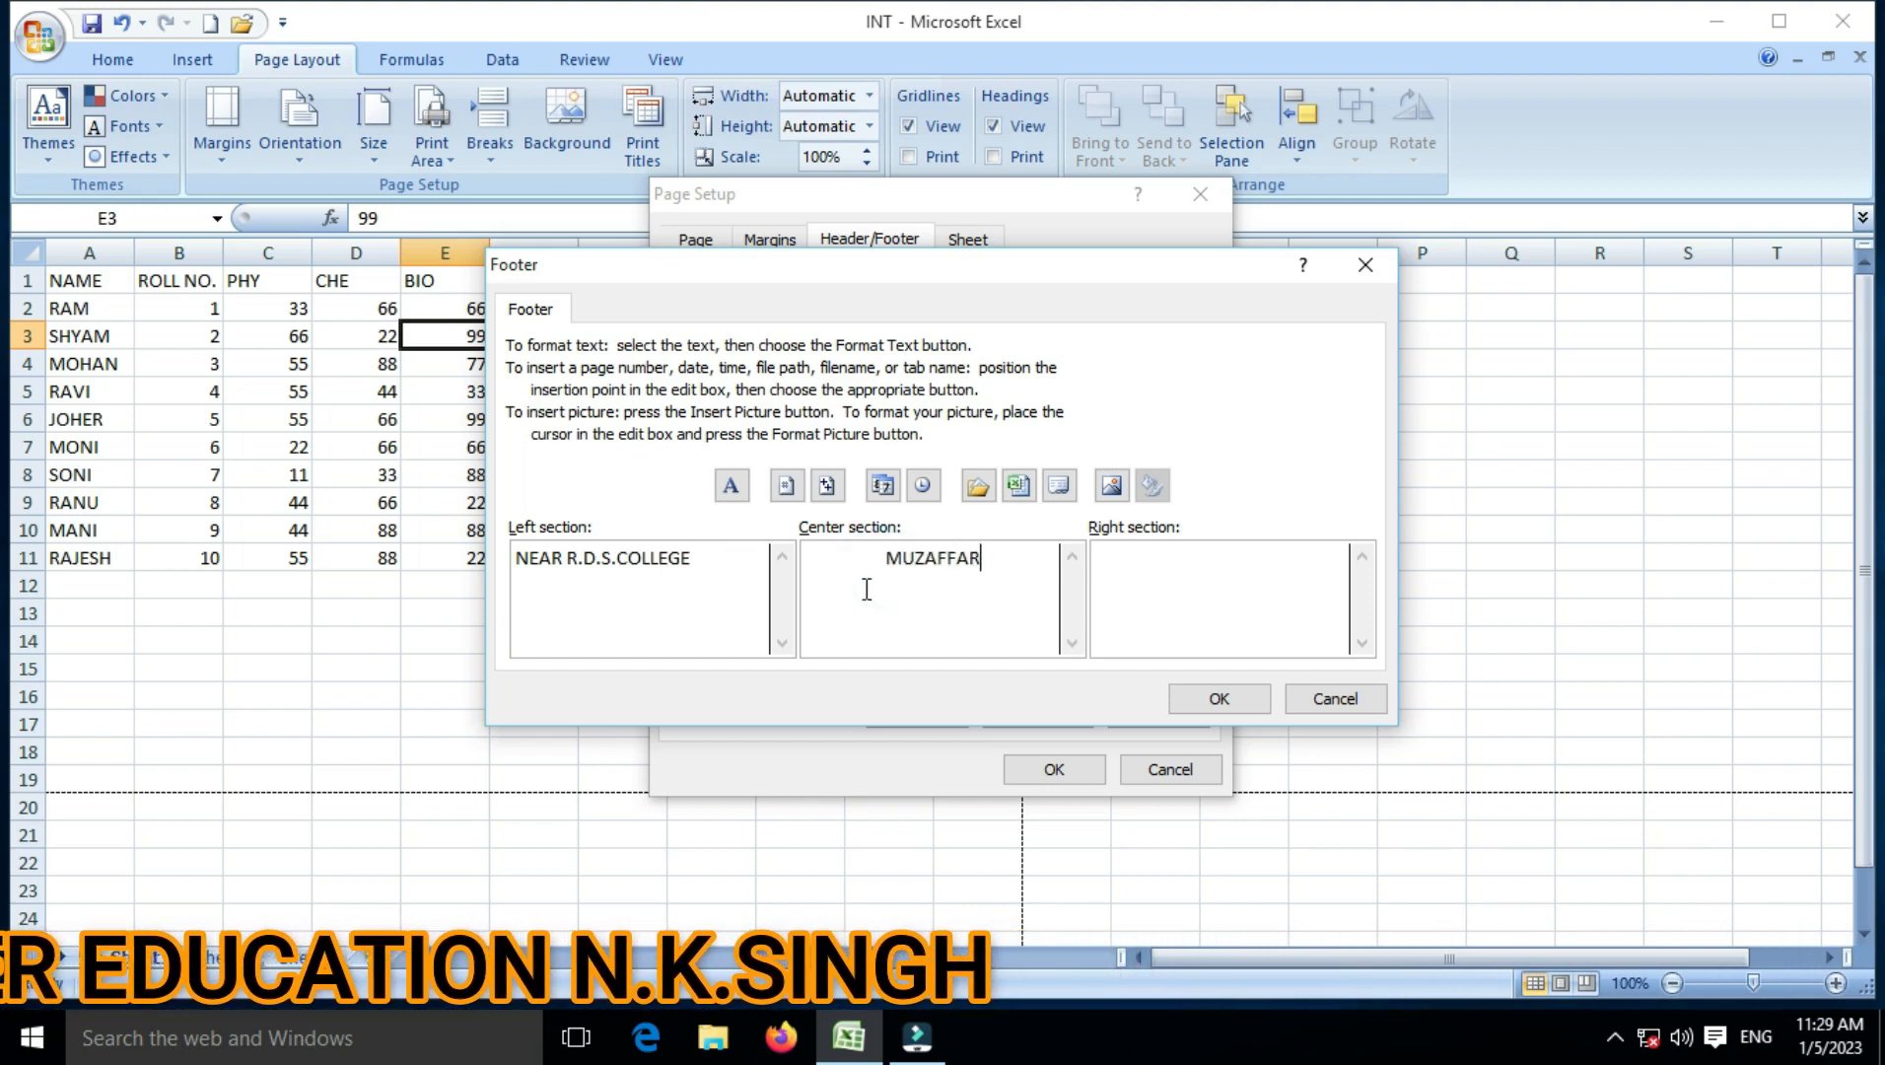
{"action": "type", "text": "PUUR"}
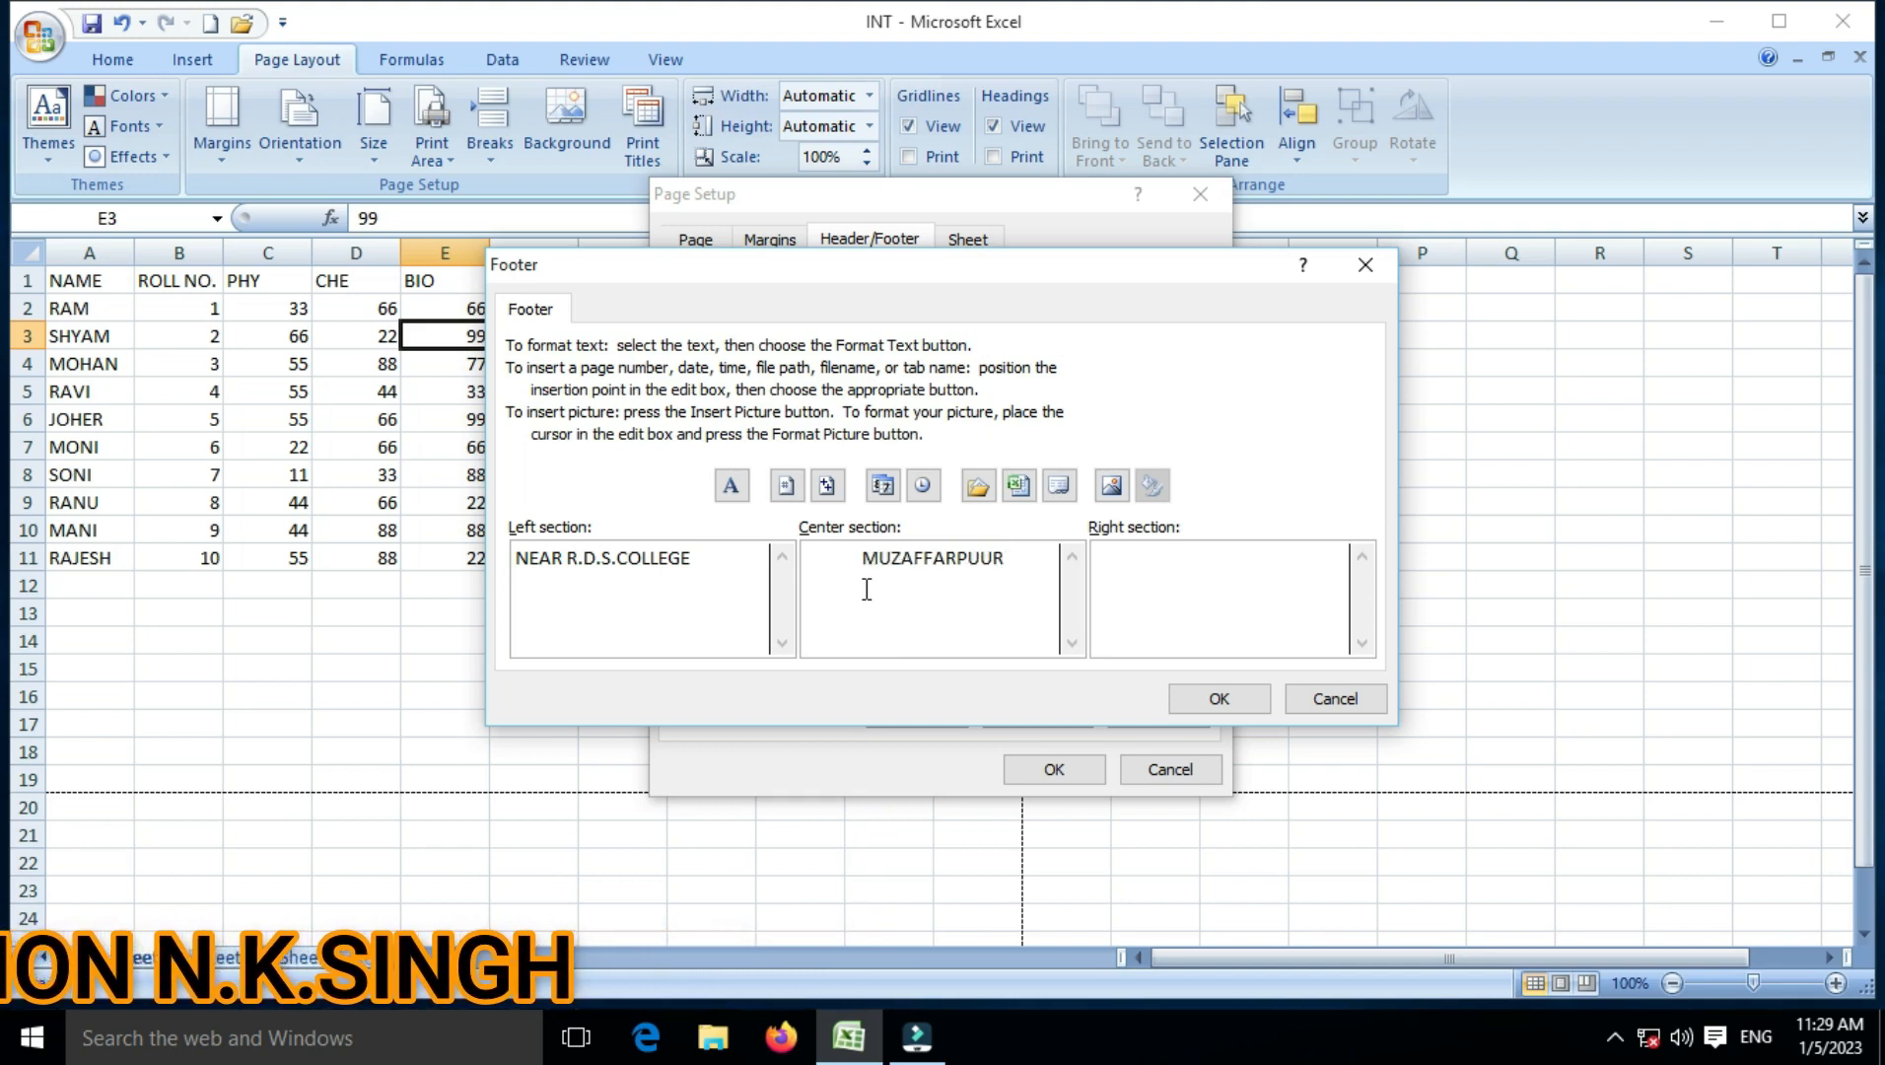
{"action": "left_click", "coordinate": [1161, 555]}
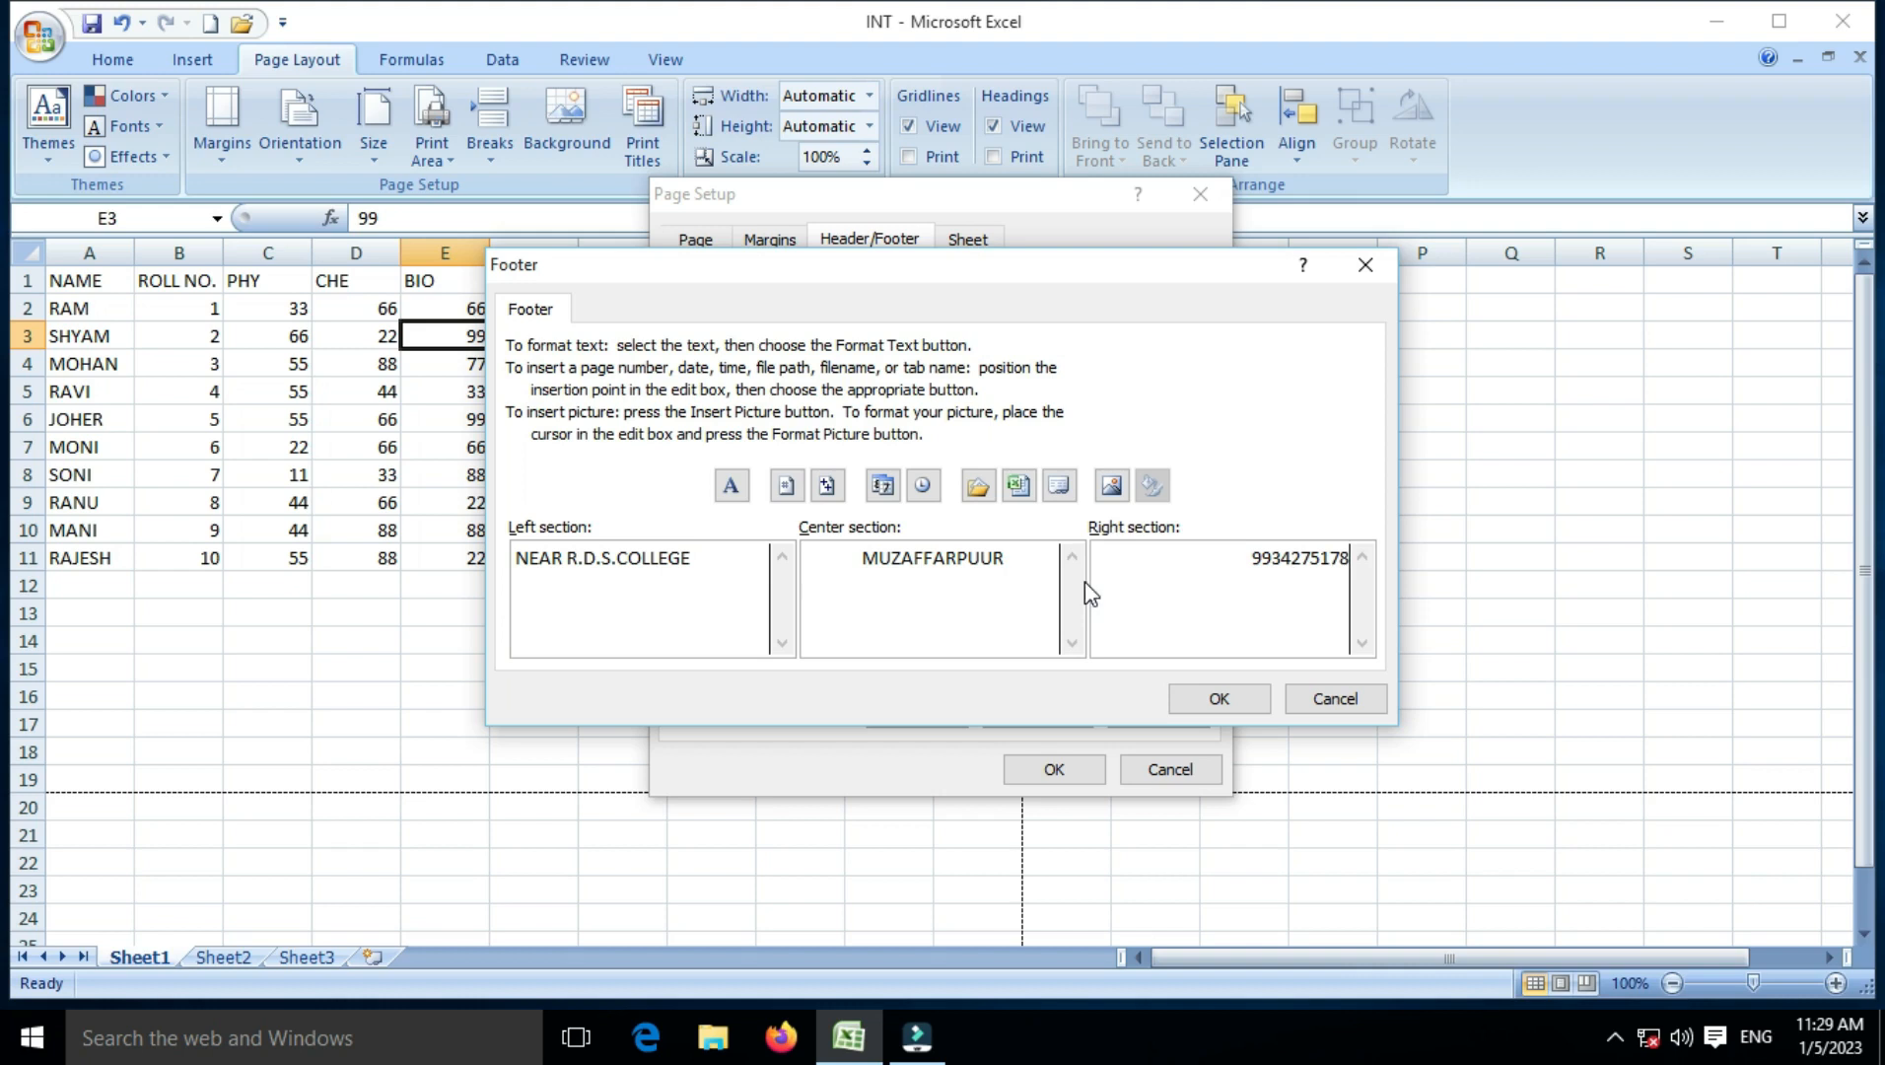
{"action": "left_click", "coordinate": [1244, 698]}
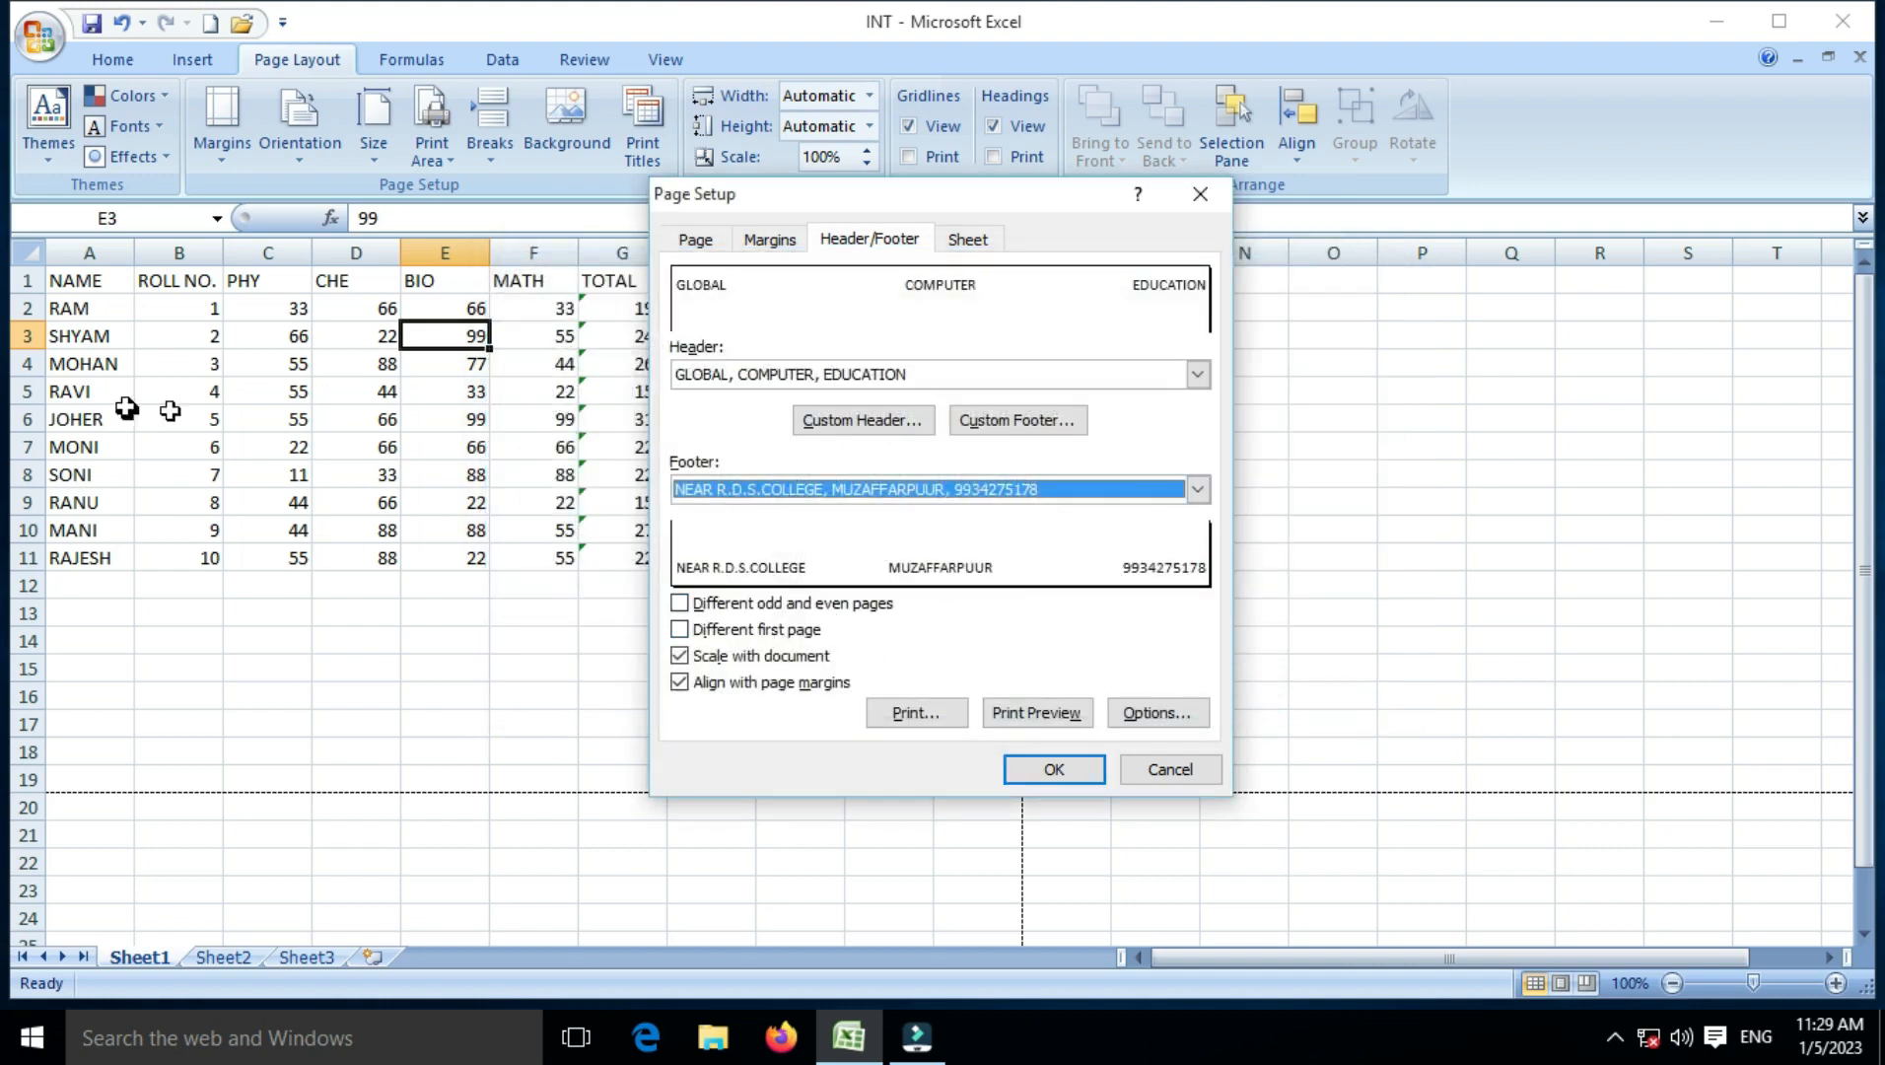
Step: Print-preview the page and scroll to check the new three-part footer at the bottom
{"action": "left_click", "coordinate": [1010, 713]}
{"action": "scroll", "coordinate": [994, 698], "scroll_direction": "down", "scroll_amount": 5}
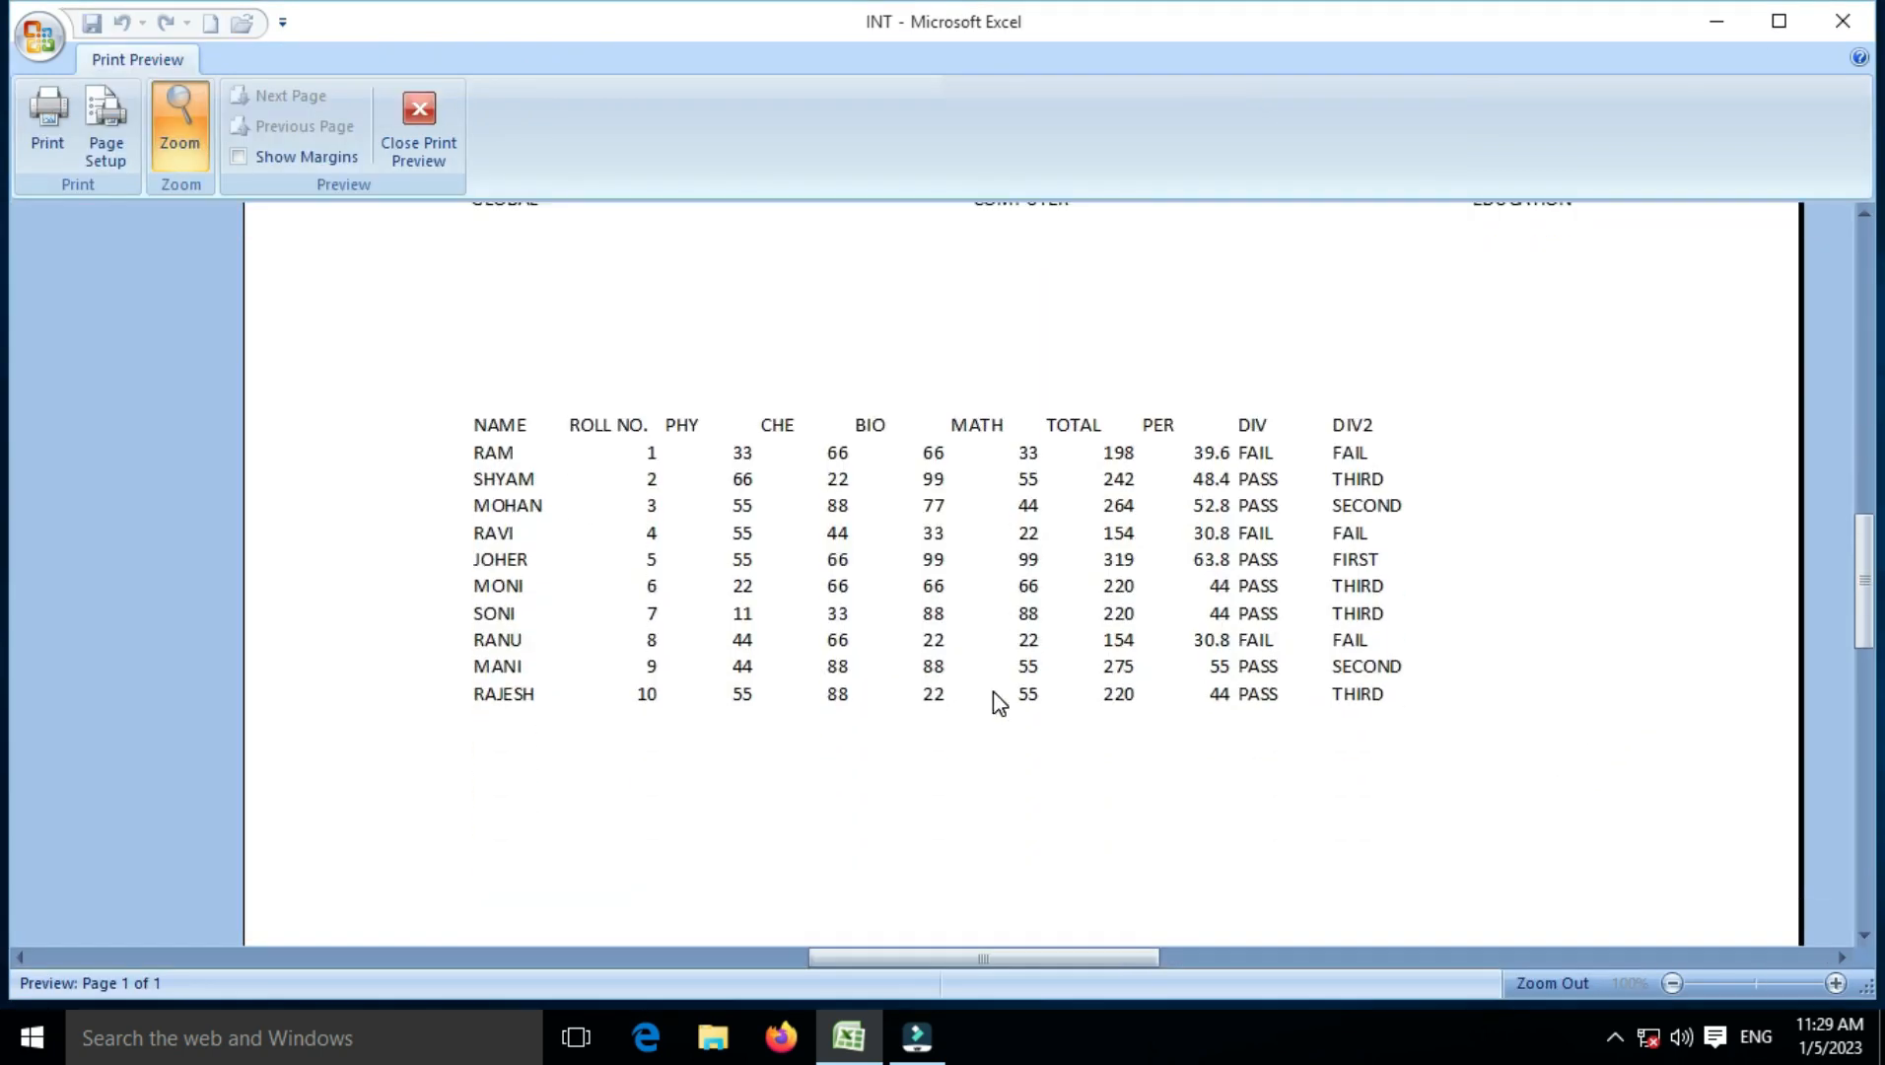
{"action": "scroll", "coordinate": [998, 703], "scroll_direction": "down", "scroll_amount": 3}
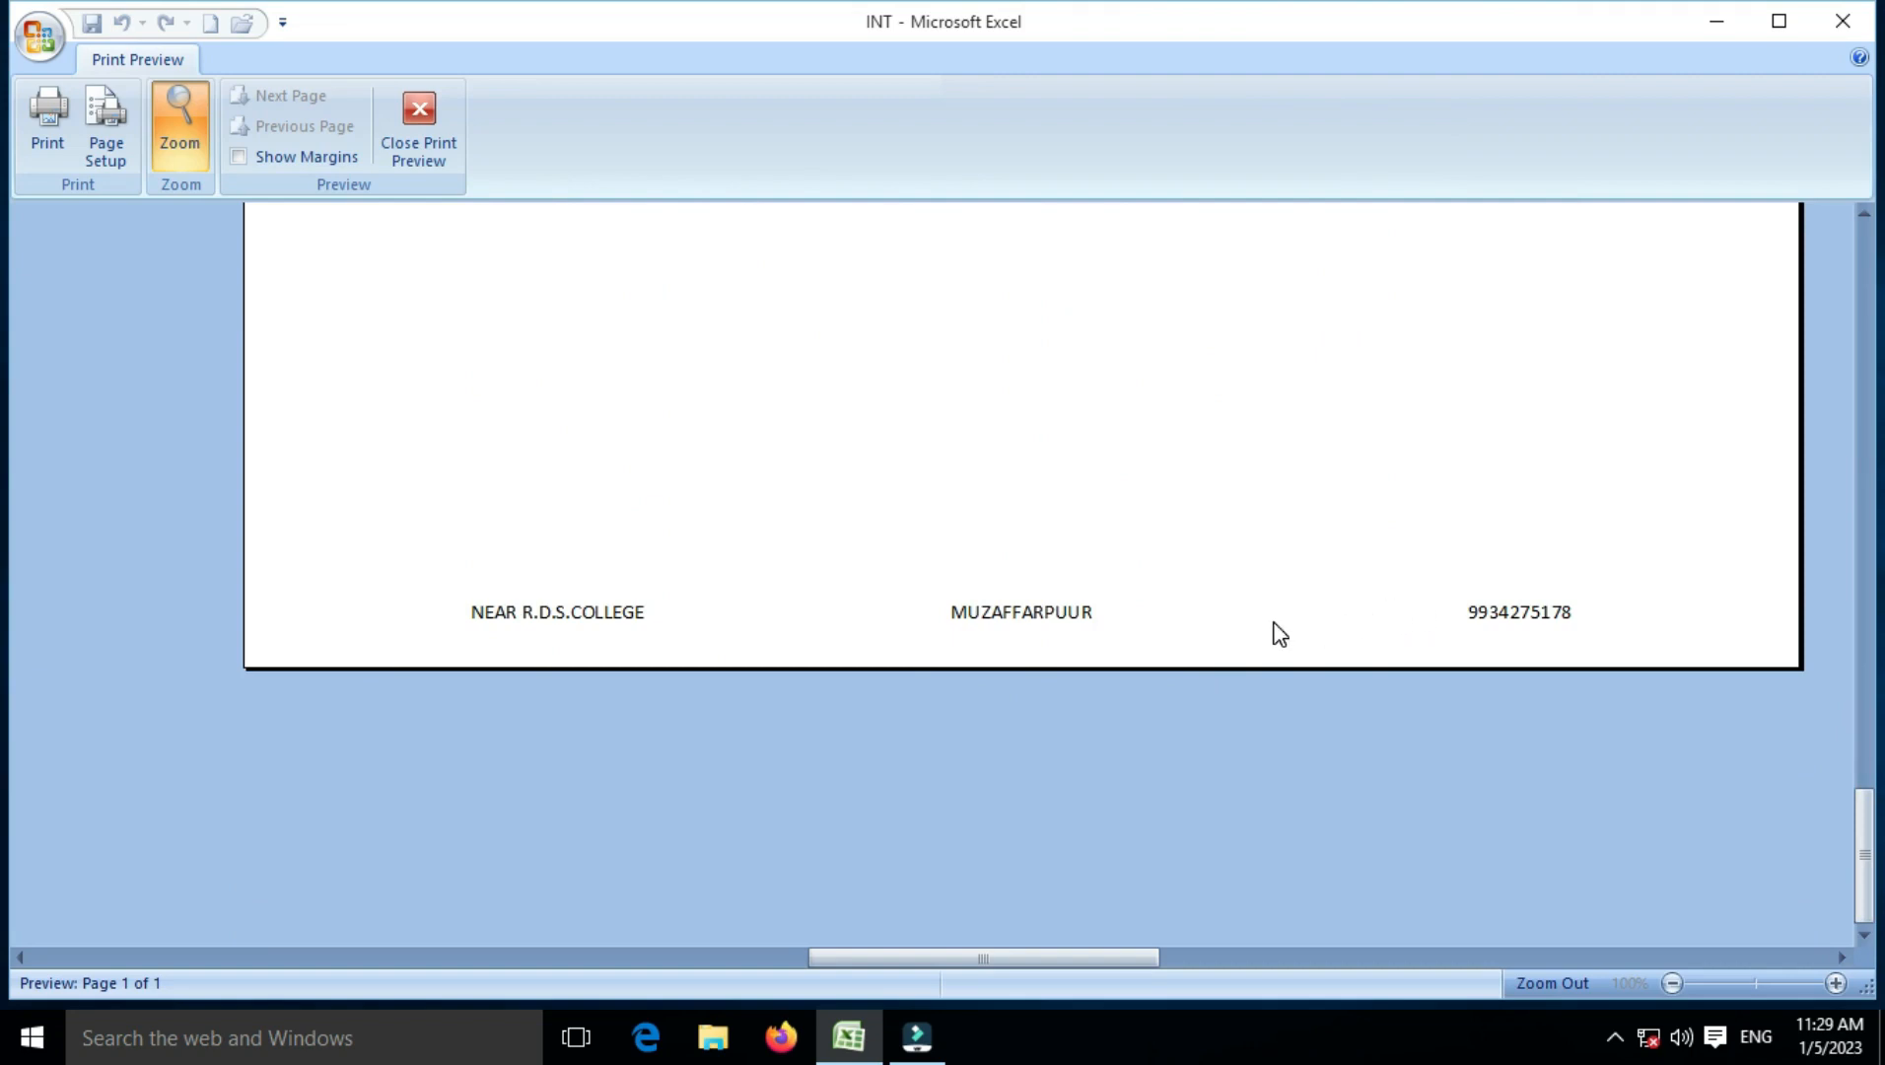
{"action": "scroll", "coordinate": [593, 621], "scroll_direction": "up", "scroll_amount": 5}
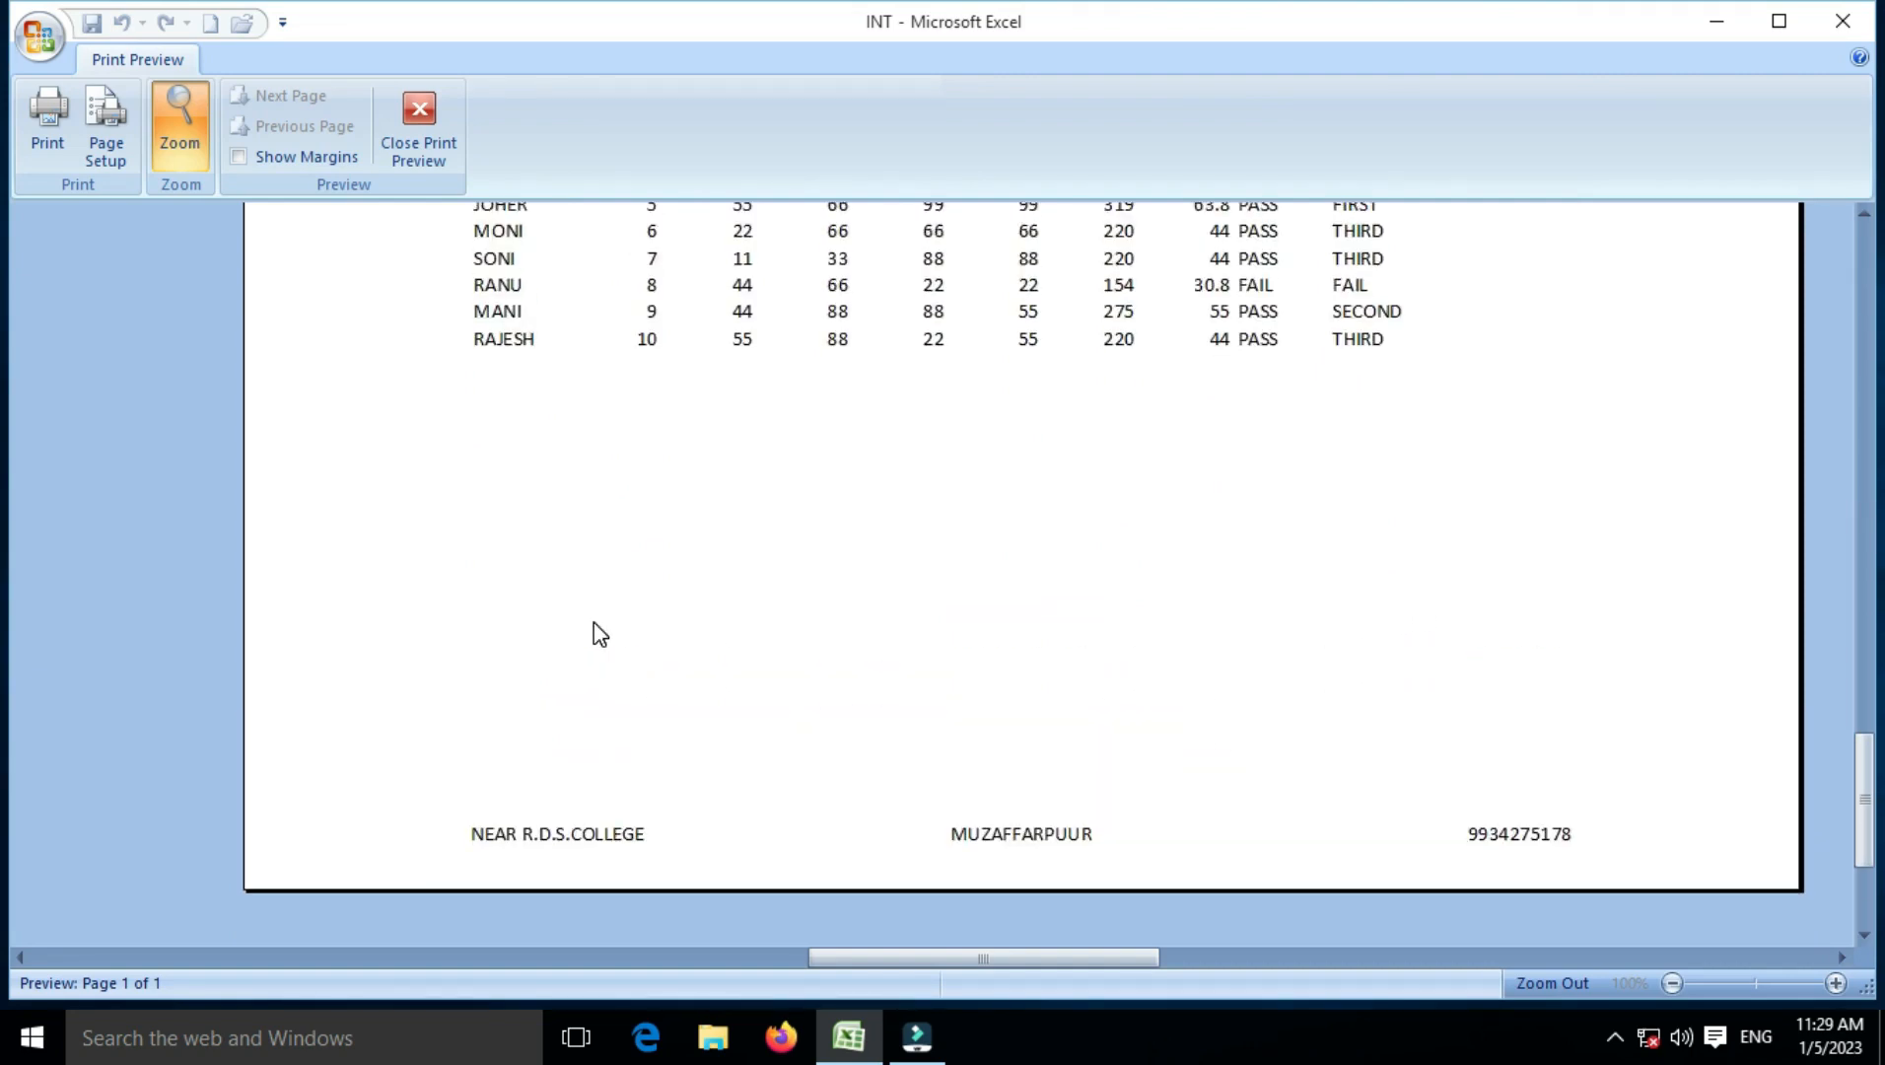
{"action": "scroll", "coordinate": [593, 621], "scroll_direction": "up", "scroll_amount": 5}
{"action": "scroll", "coordinate": [1311, 570], "scroll_direction": "down", "scroll_amount": 6}
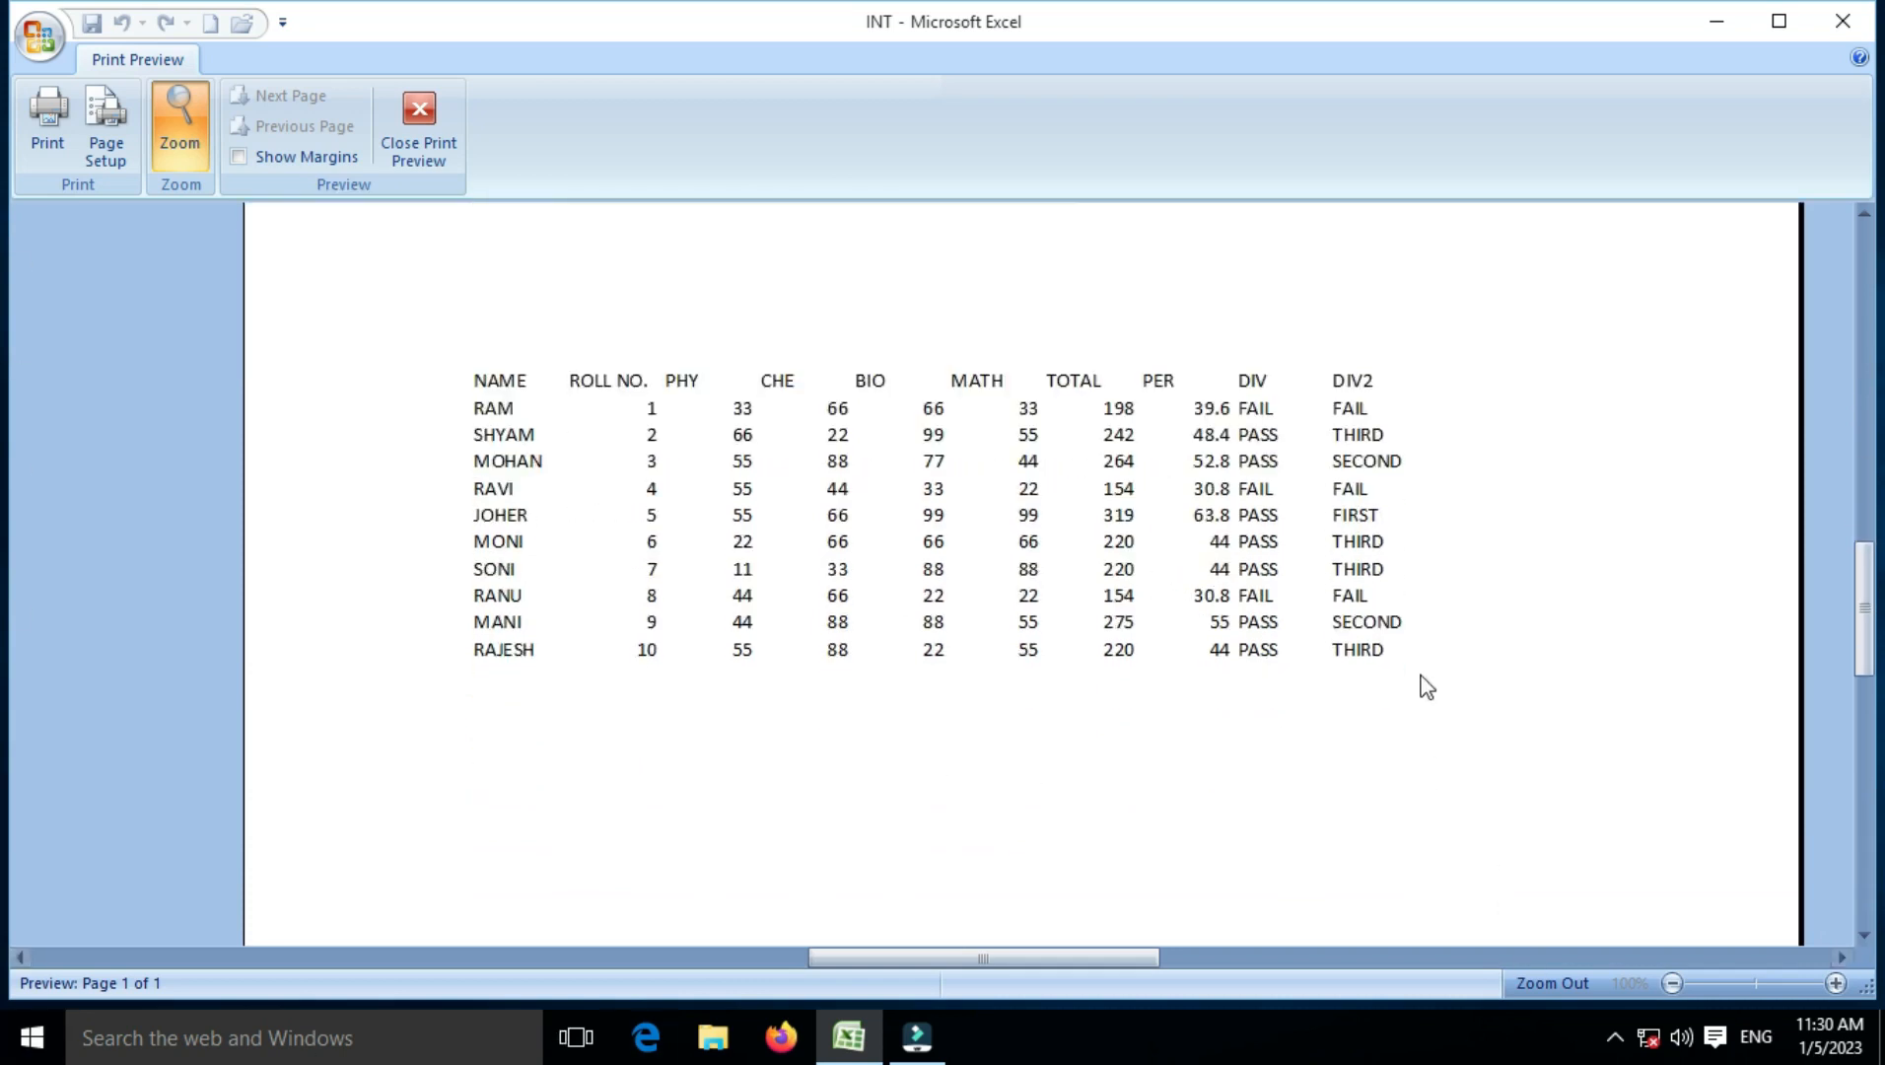
Step: Leave print preview and open the custom header editor through Custom Margins in Page Setup
{"action": "left_click", "coordinate": [427, 126]}
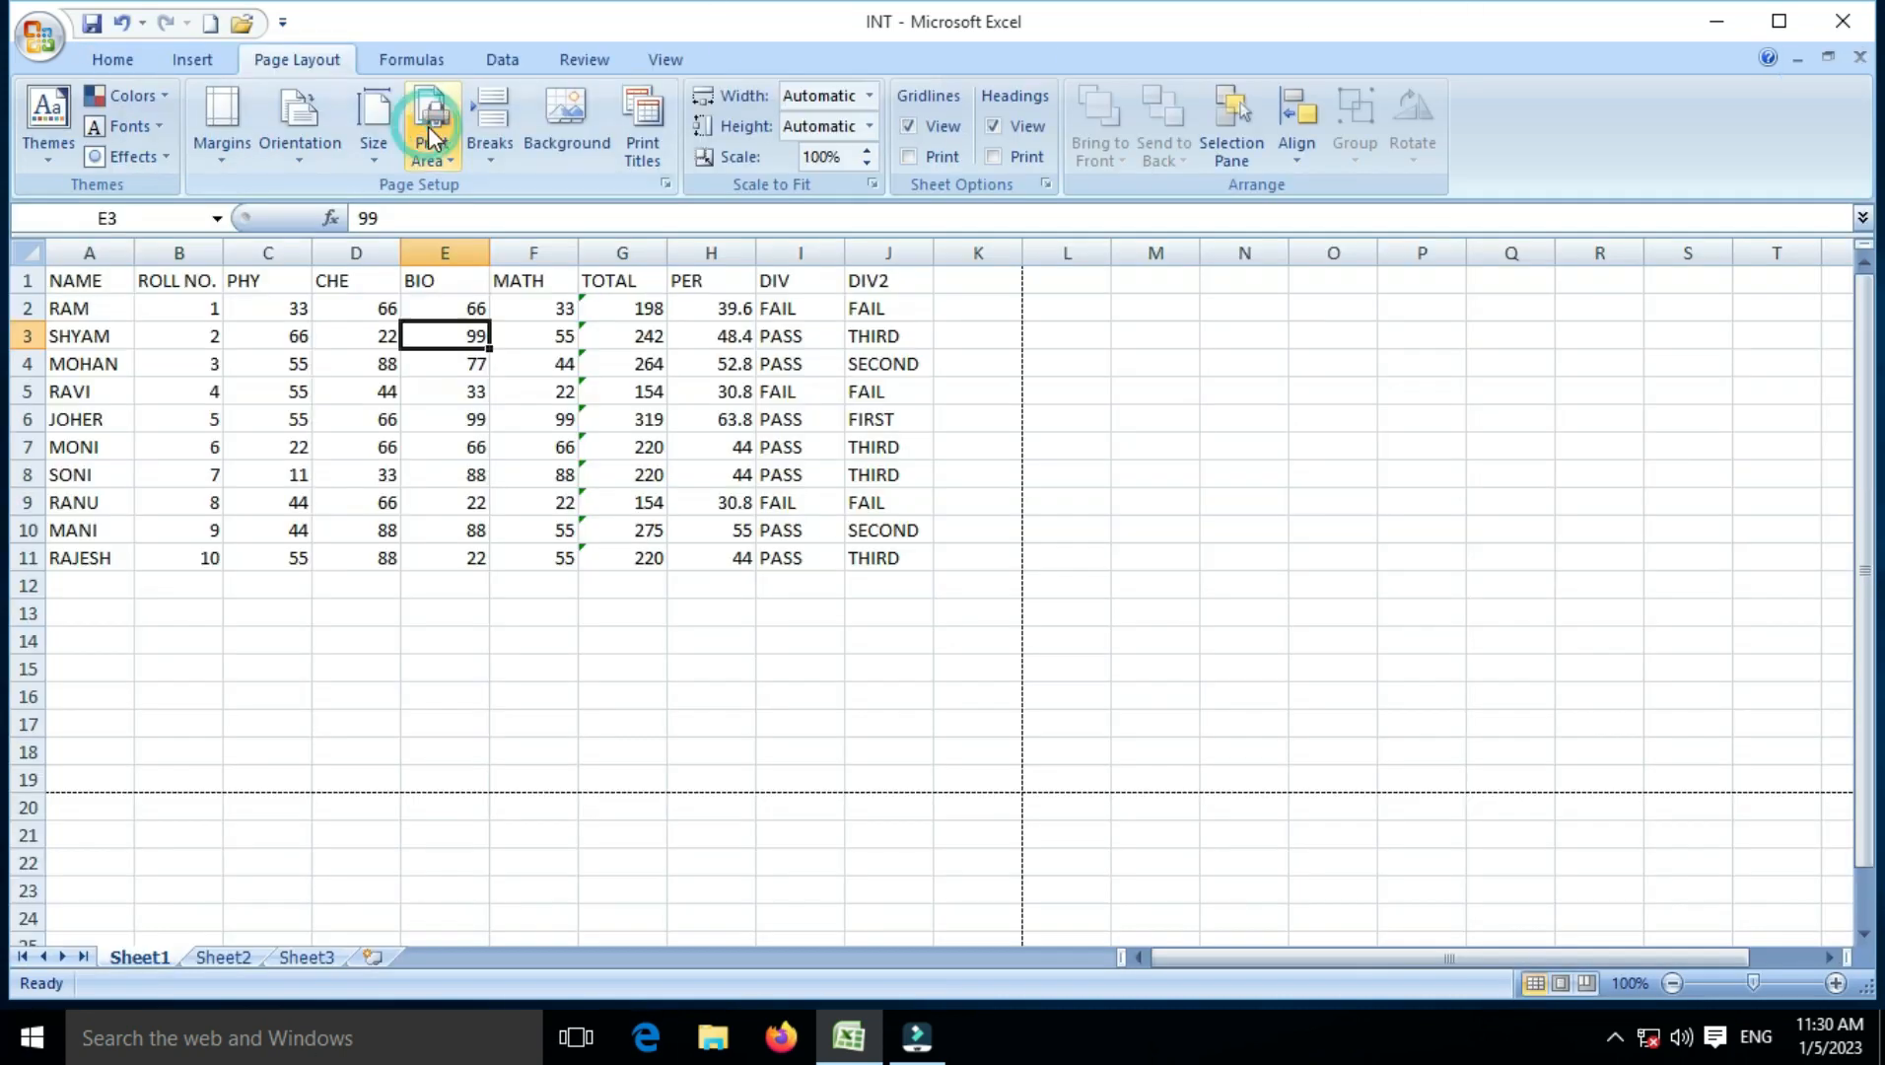
{"action": "left_click", "coordinate": [195, 158]}
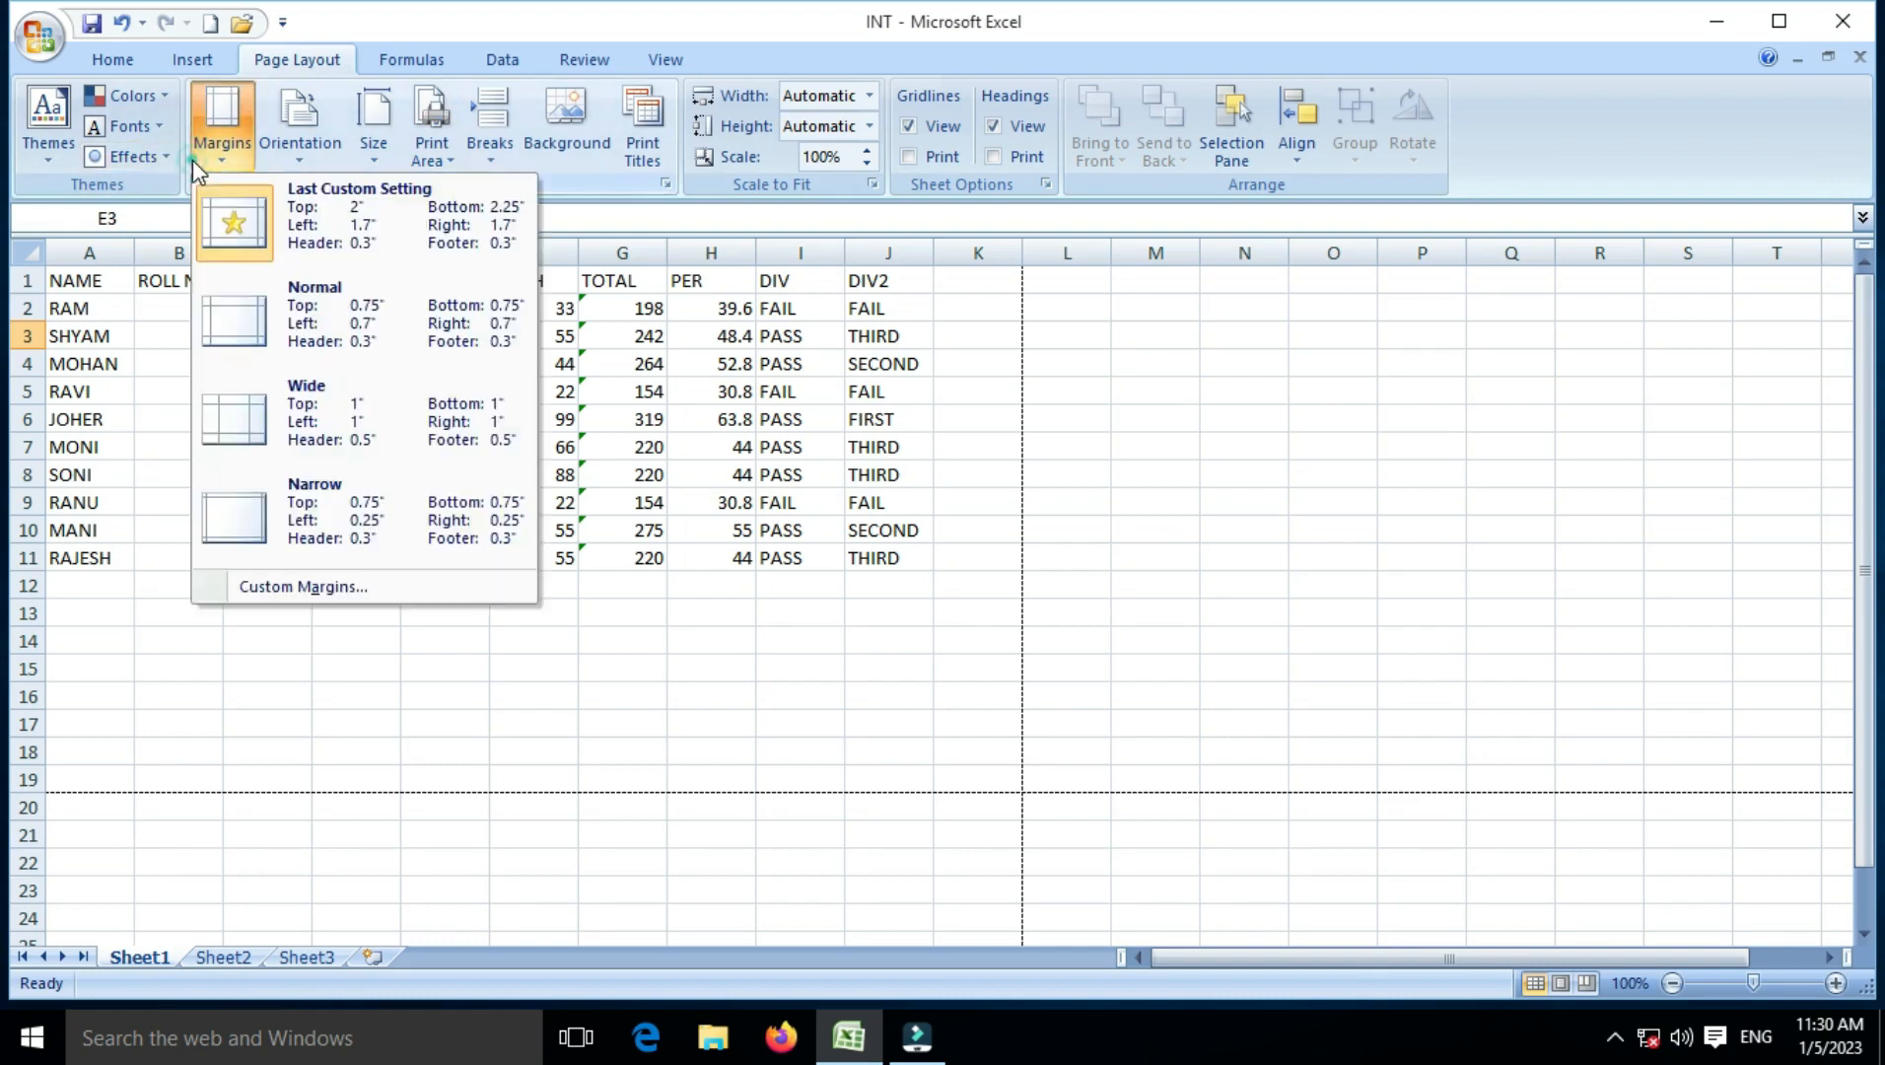
{"action": "left_click", "coordinate": [306, 589]}
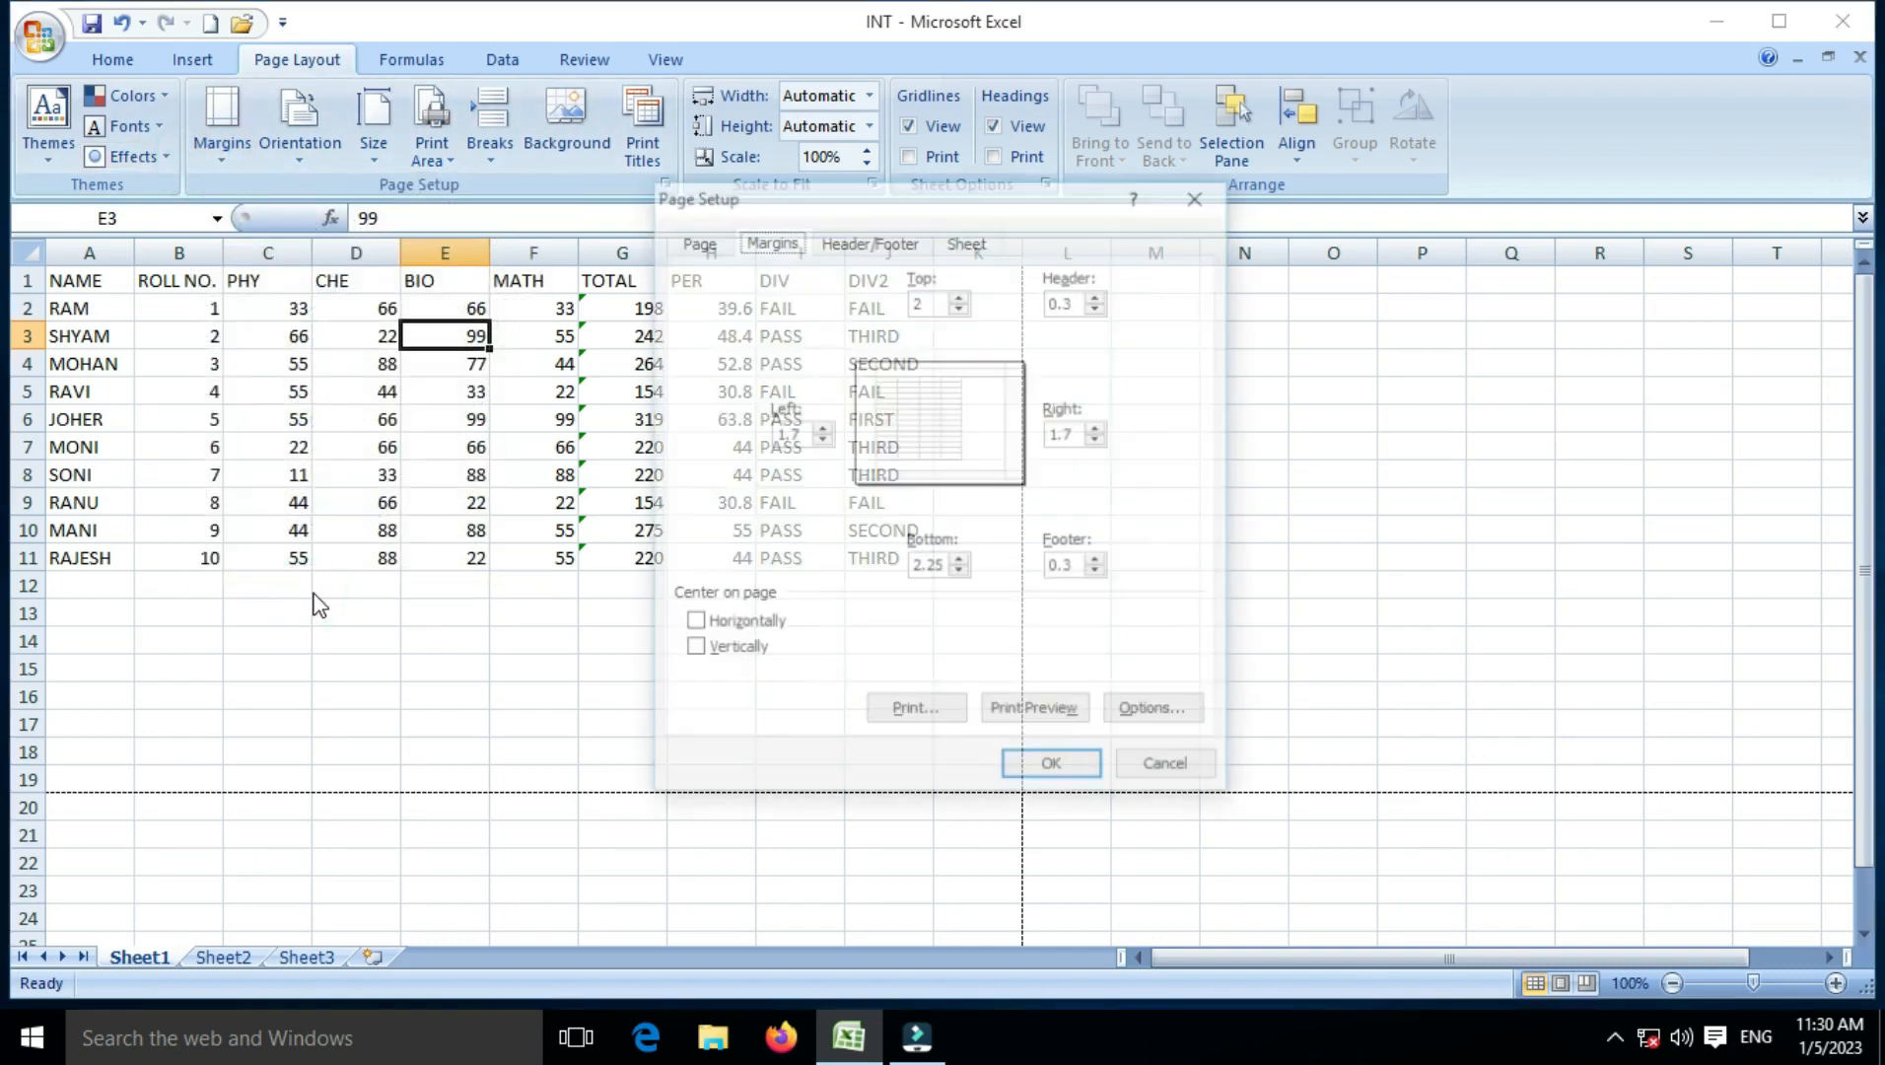
{"action": "left_click", "coordinate": [918, 239]}
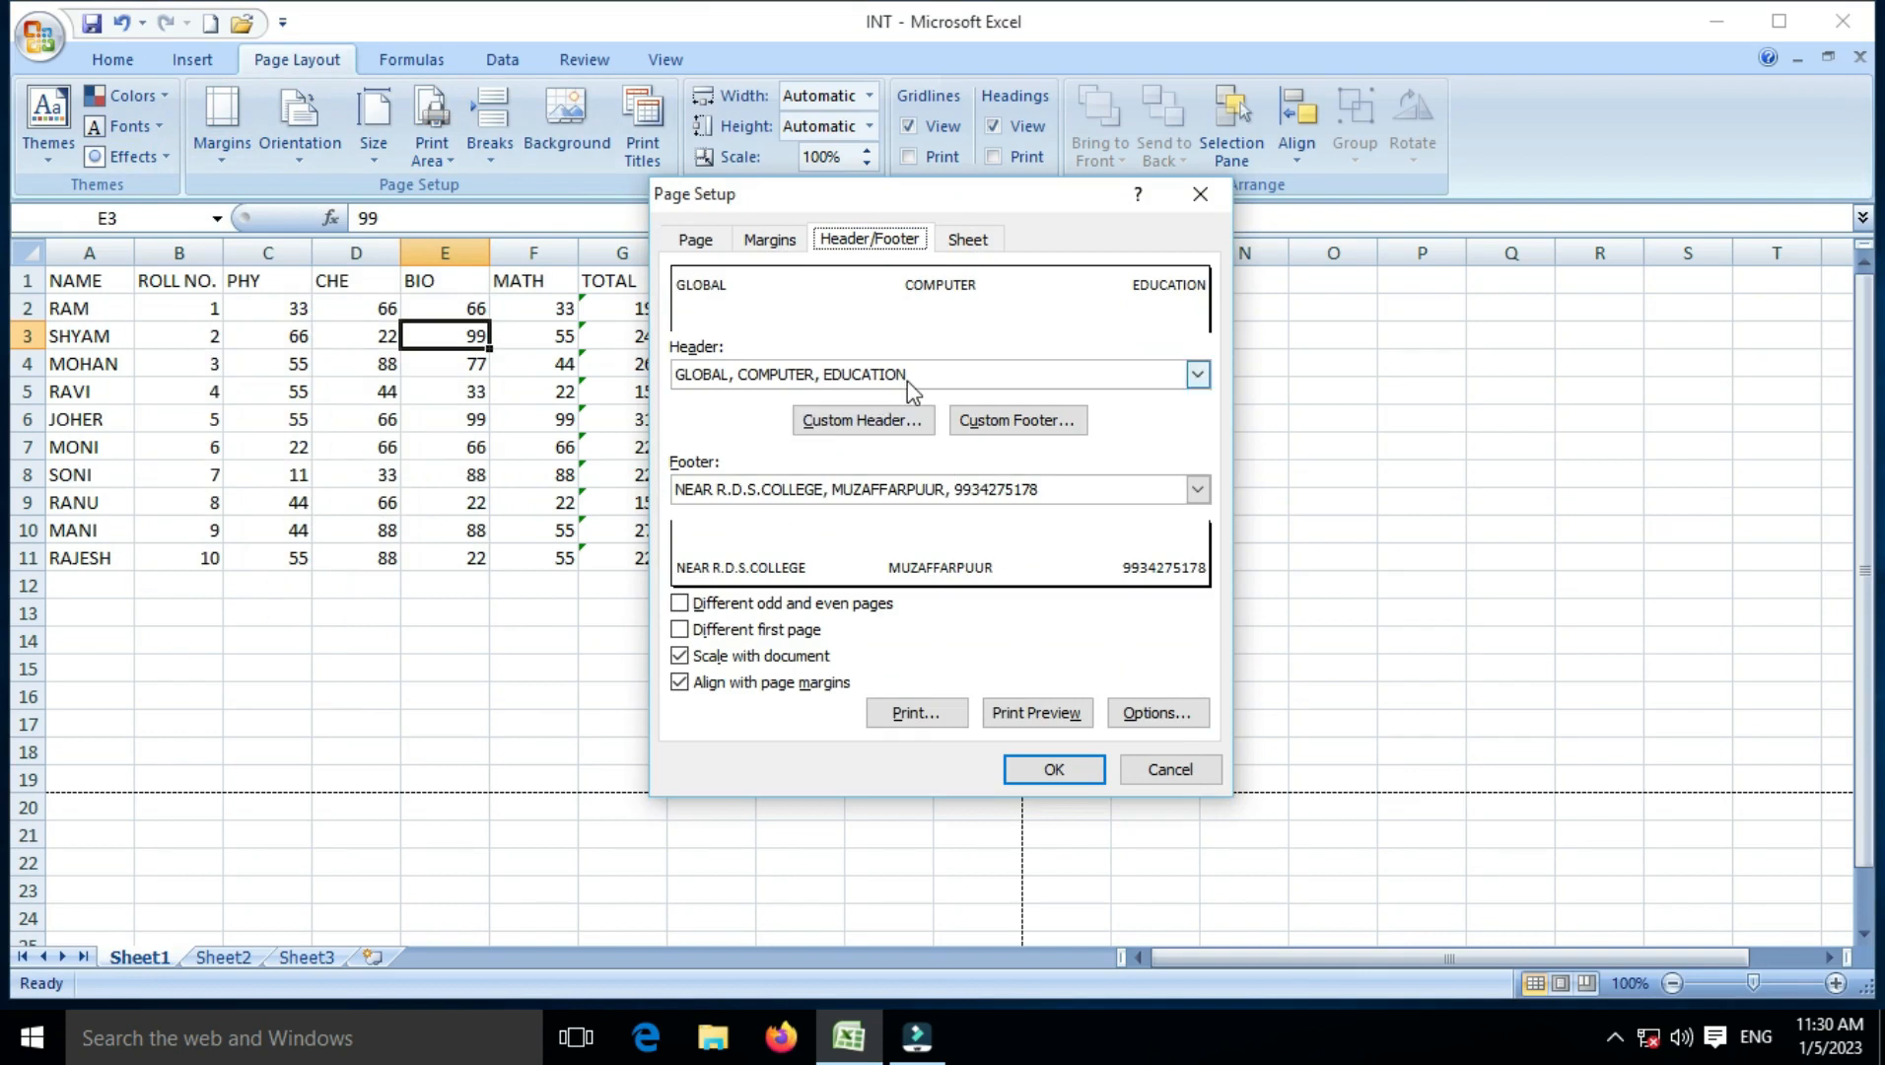
{"action": "left_click", "coordinate": [885, 422]}
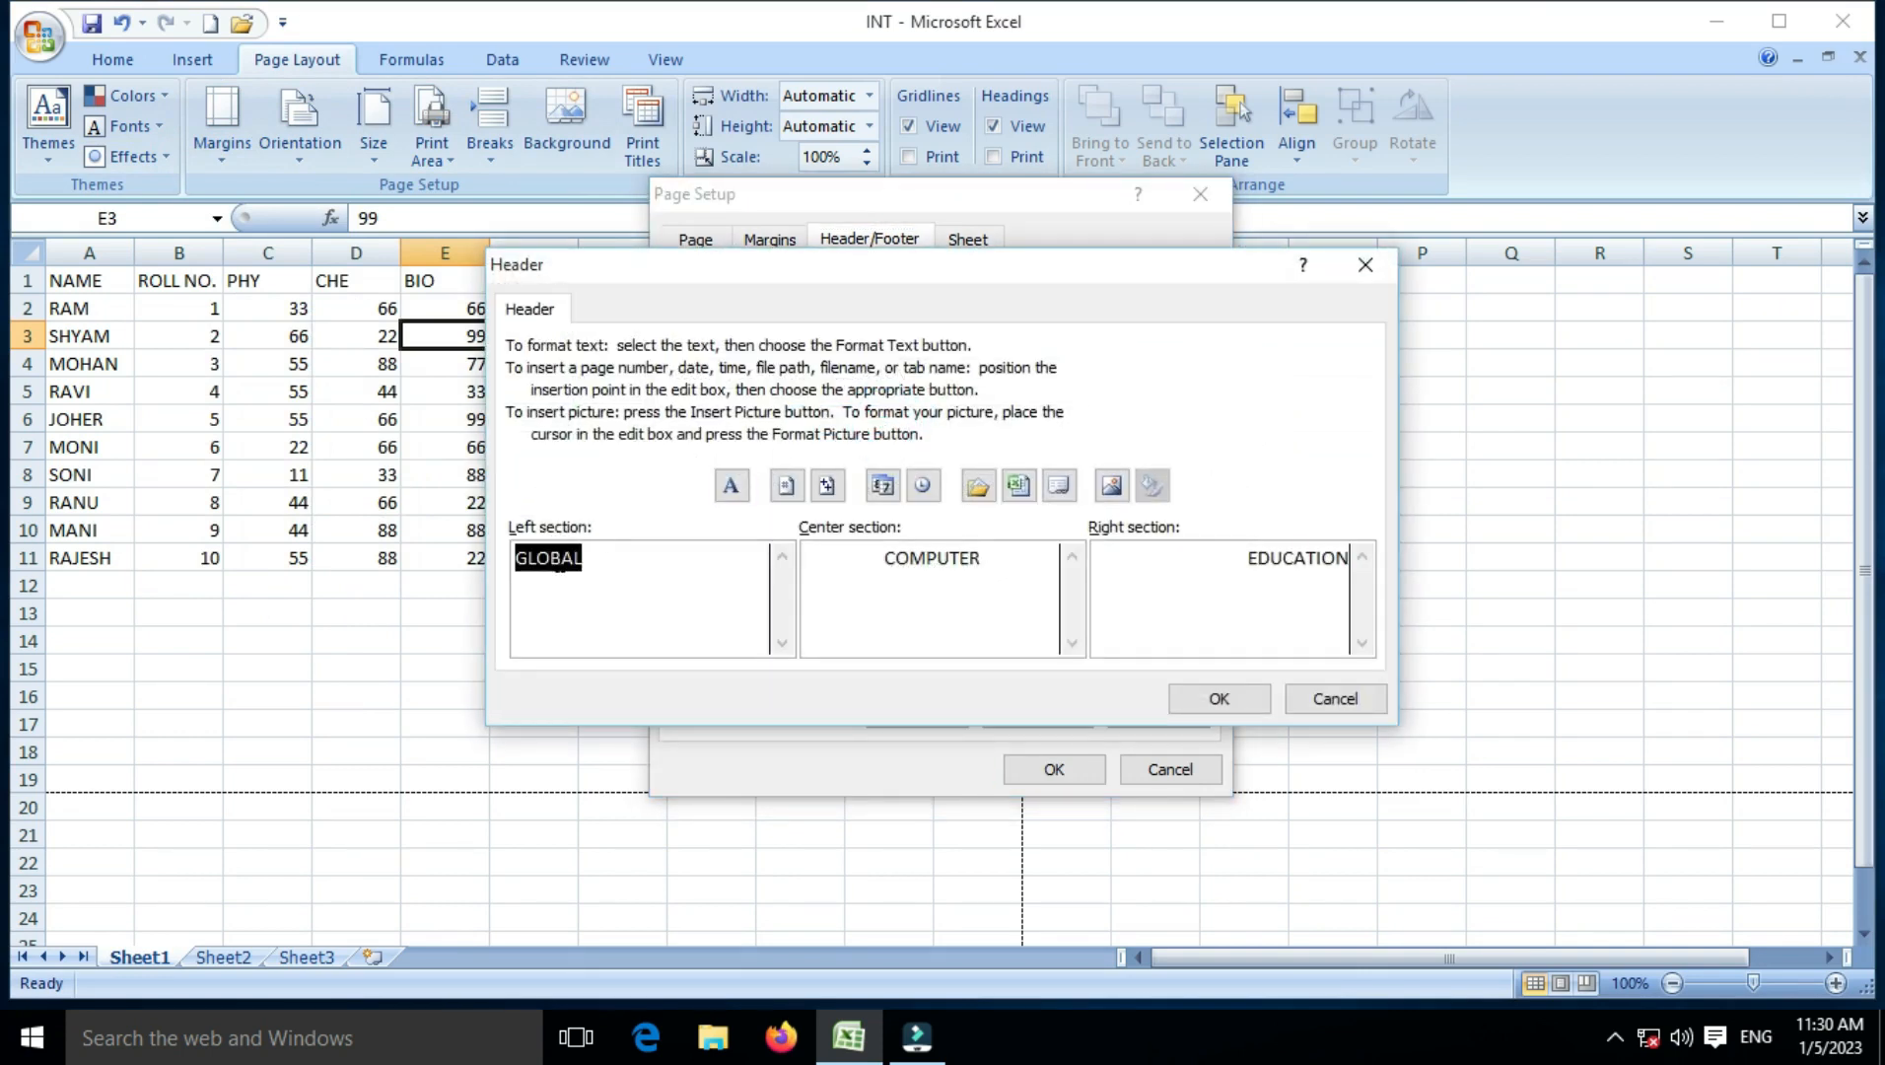
Step: Clear GLOBAL, COMPUTER and EDUCATION from the header and insert a page number on the right
{"action": "key", "text": "BackSpace"}
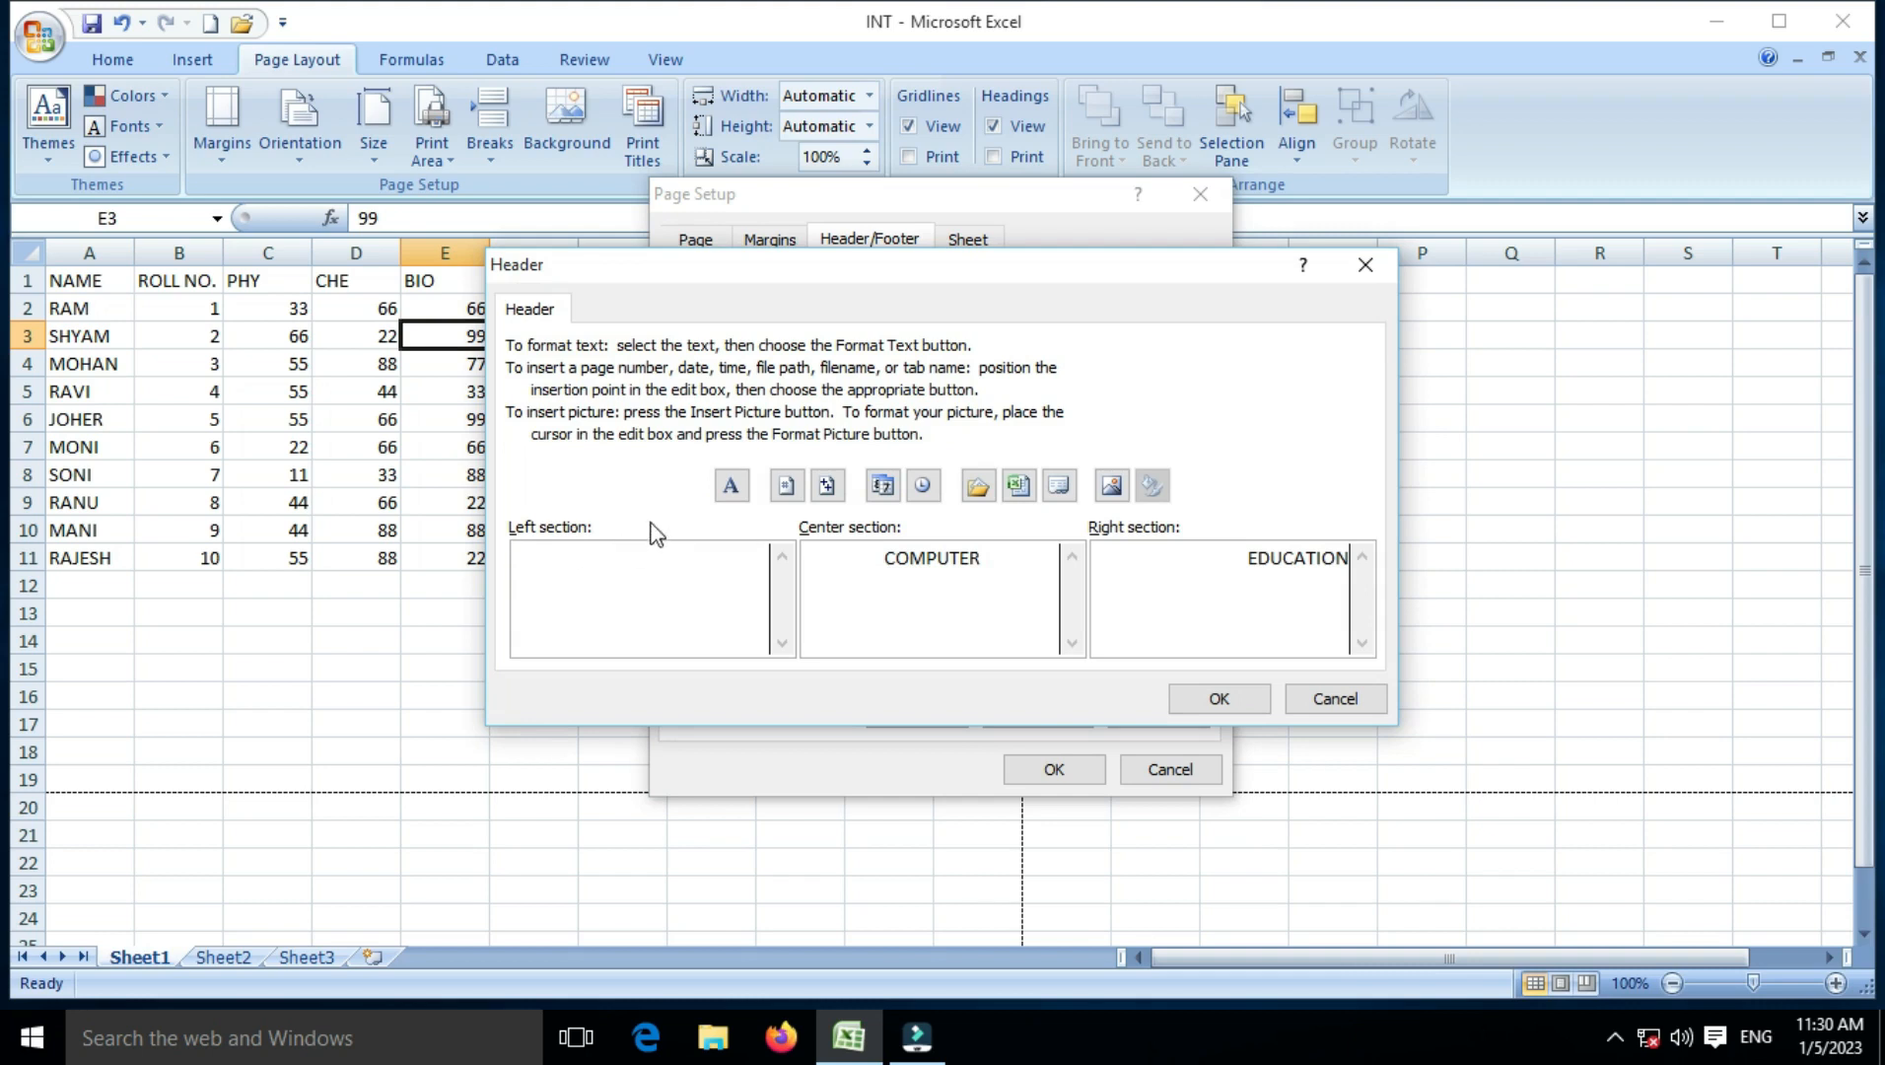
{"action": "left_click_drag", "start_coordinate": [974, 560], "coordinate": [844, 541]}
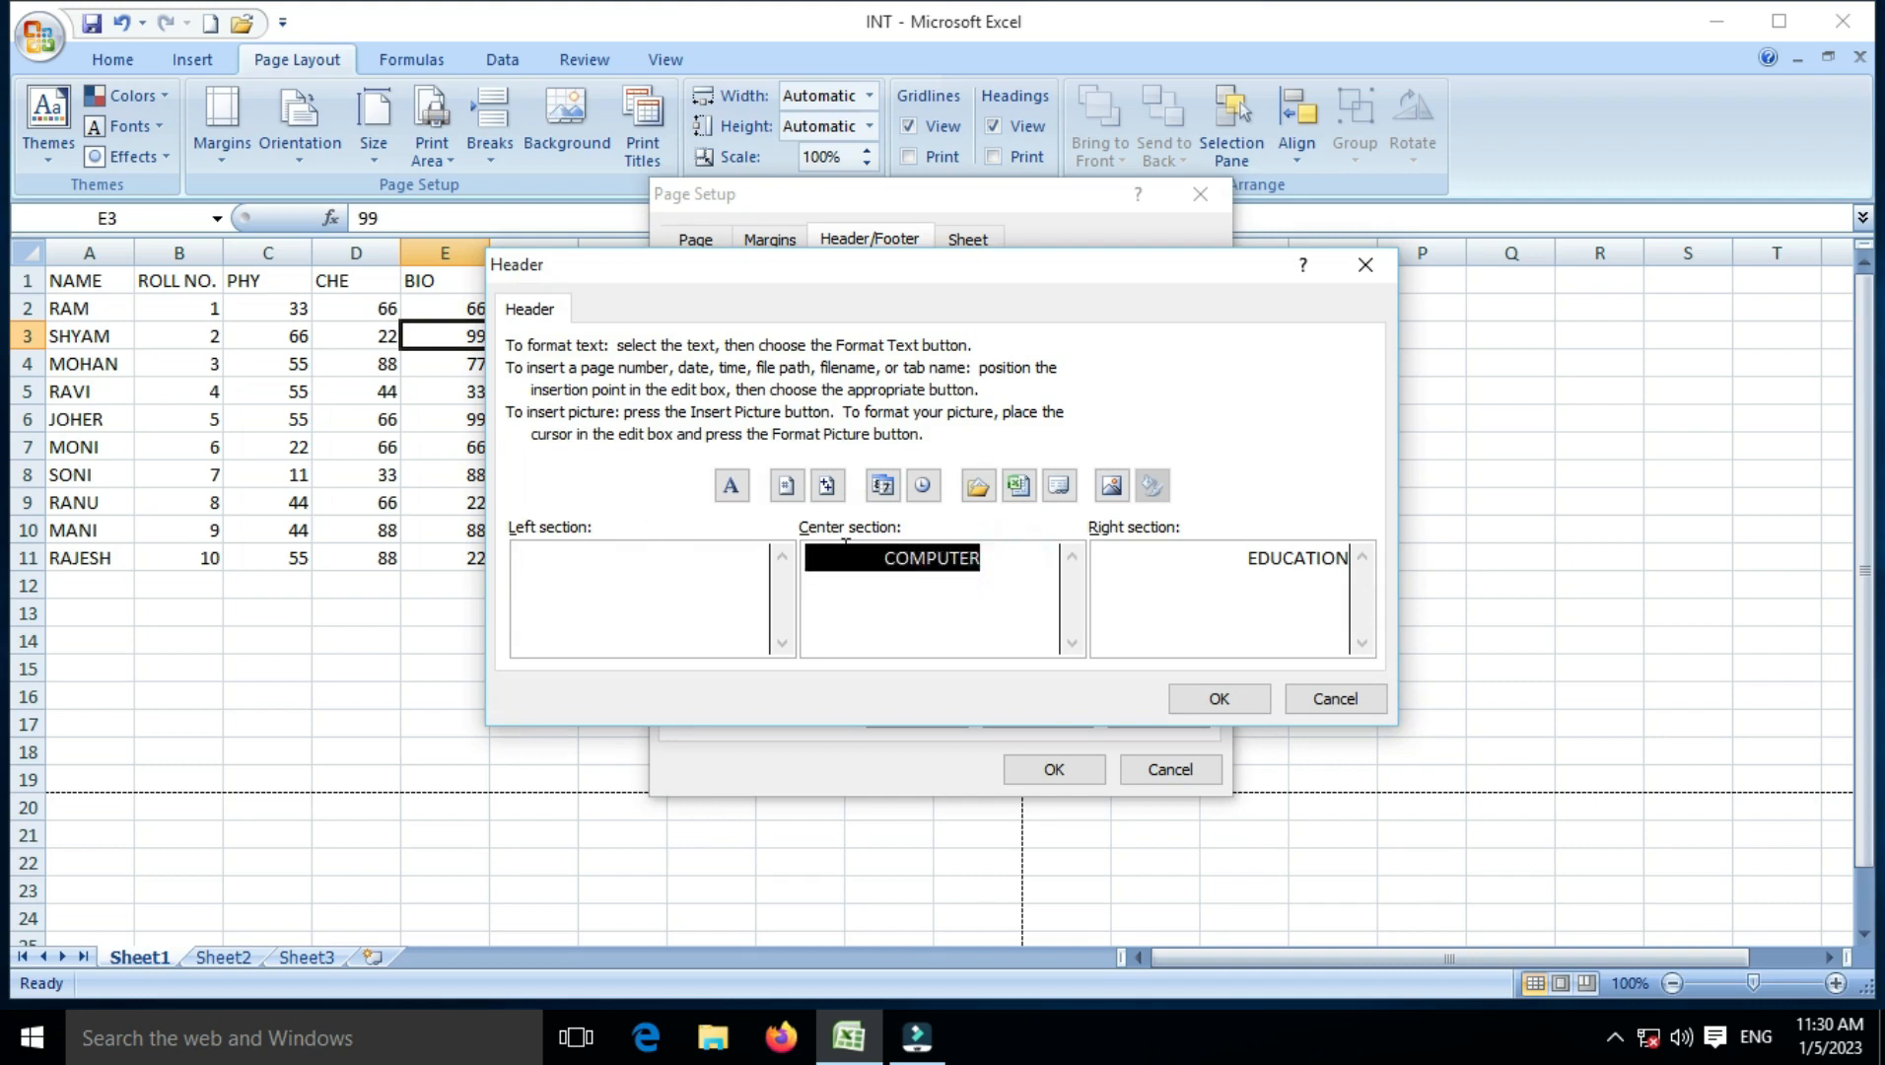
{"action": "key", "text": "BackSpace"}
{"action": "left_click", "coordinate": [1351, 568]}
{"action": "left_click", "coordinate": [1348, 558]}
{"action": "key", "text": "BackSpace"}
{"action": "key", "text": "BackSpace"}
{"action": "key", "text": "BackSpace"}
{"action": "key", "text": "BackSpace"}
{"action": "key", "text": "BackSpace"}
{"action": "key", "text": "BackSpace"}
{"action": "key", "text": "BackSpace"}
{"action": "key", "text": "BackSpace"}
{"action": "key", "text": "BackSpace"}
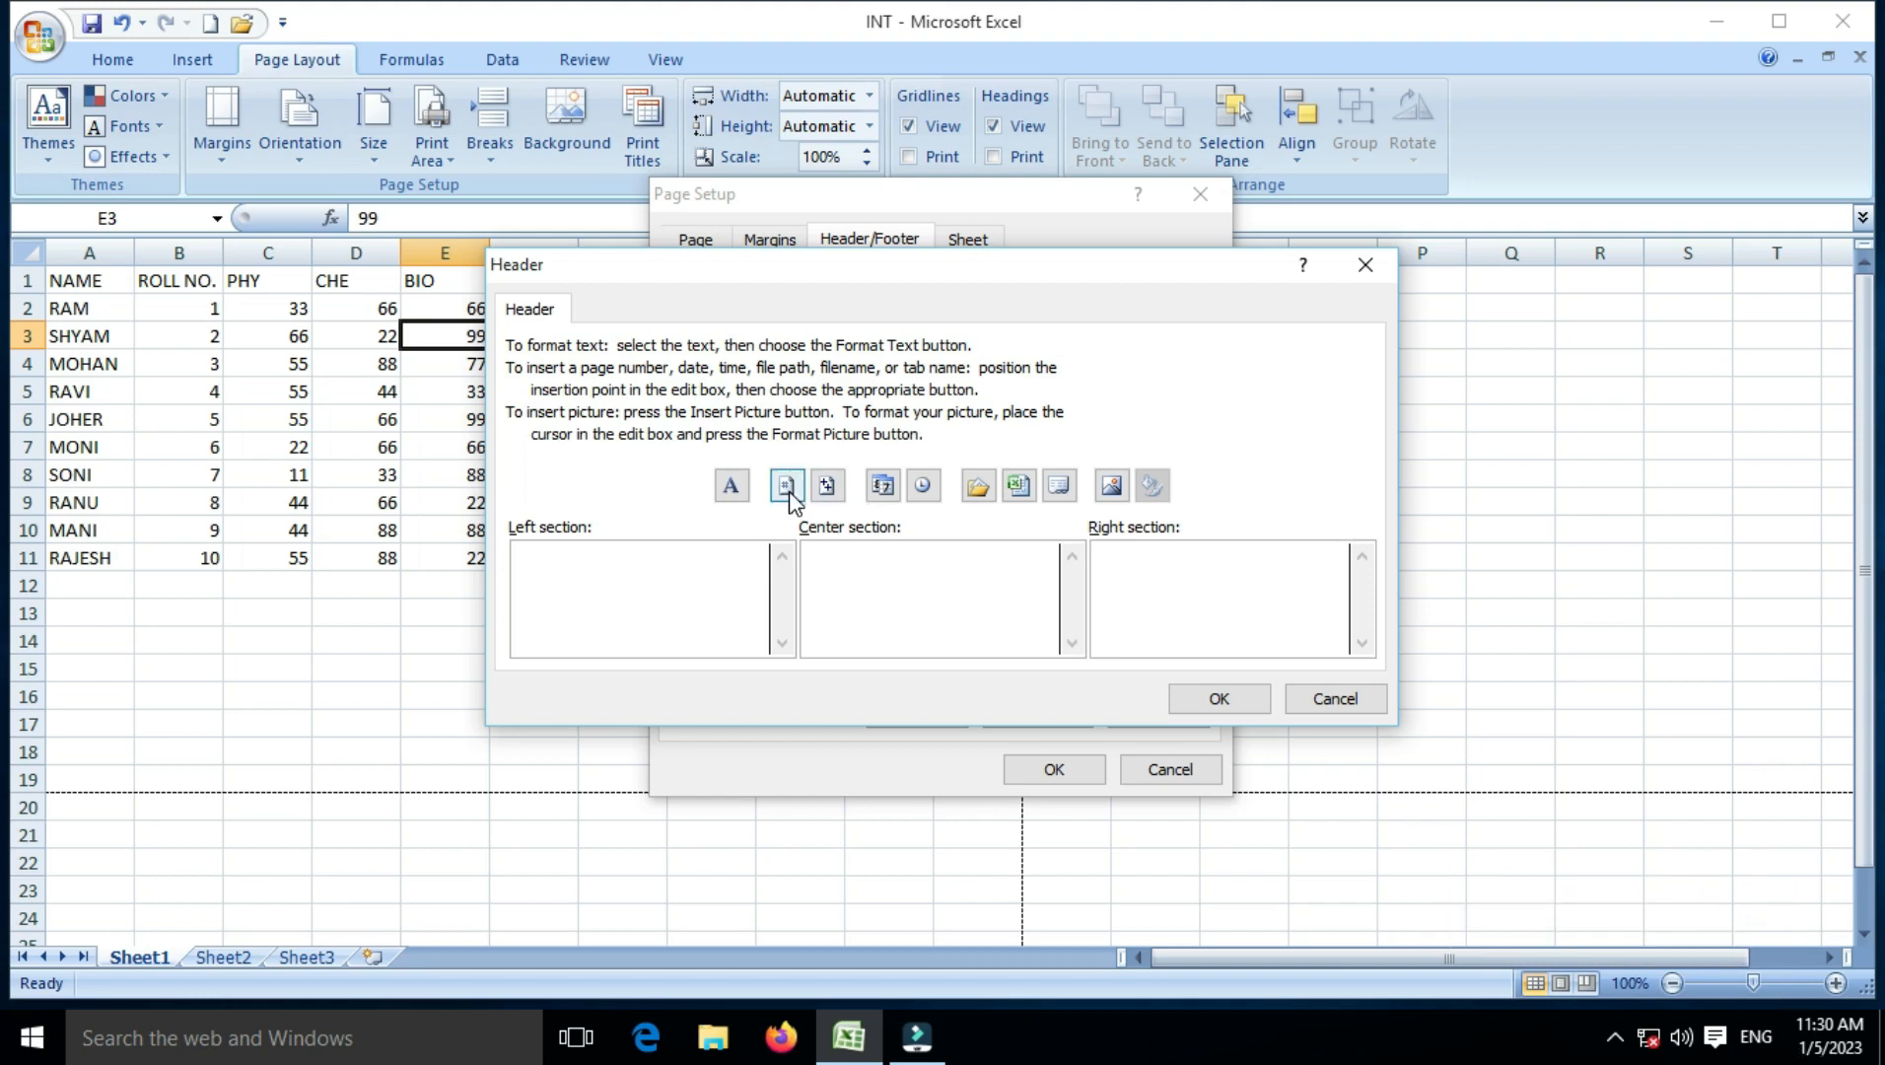
{"action": "left_click", "coordinate": [787, 487]}
Step: Apply the page-number header and confirm in print preview that it prints 1 at top right
{"action": "left_click", "coordinate": [1214, 700]}
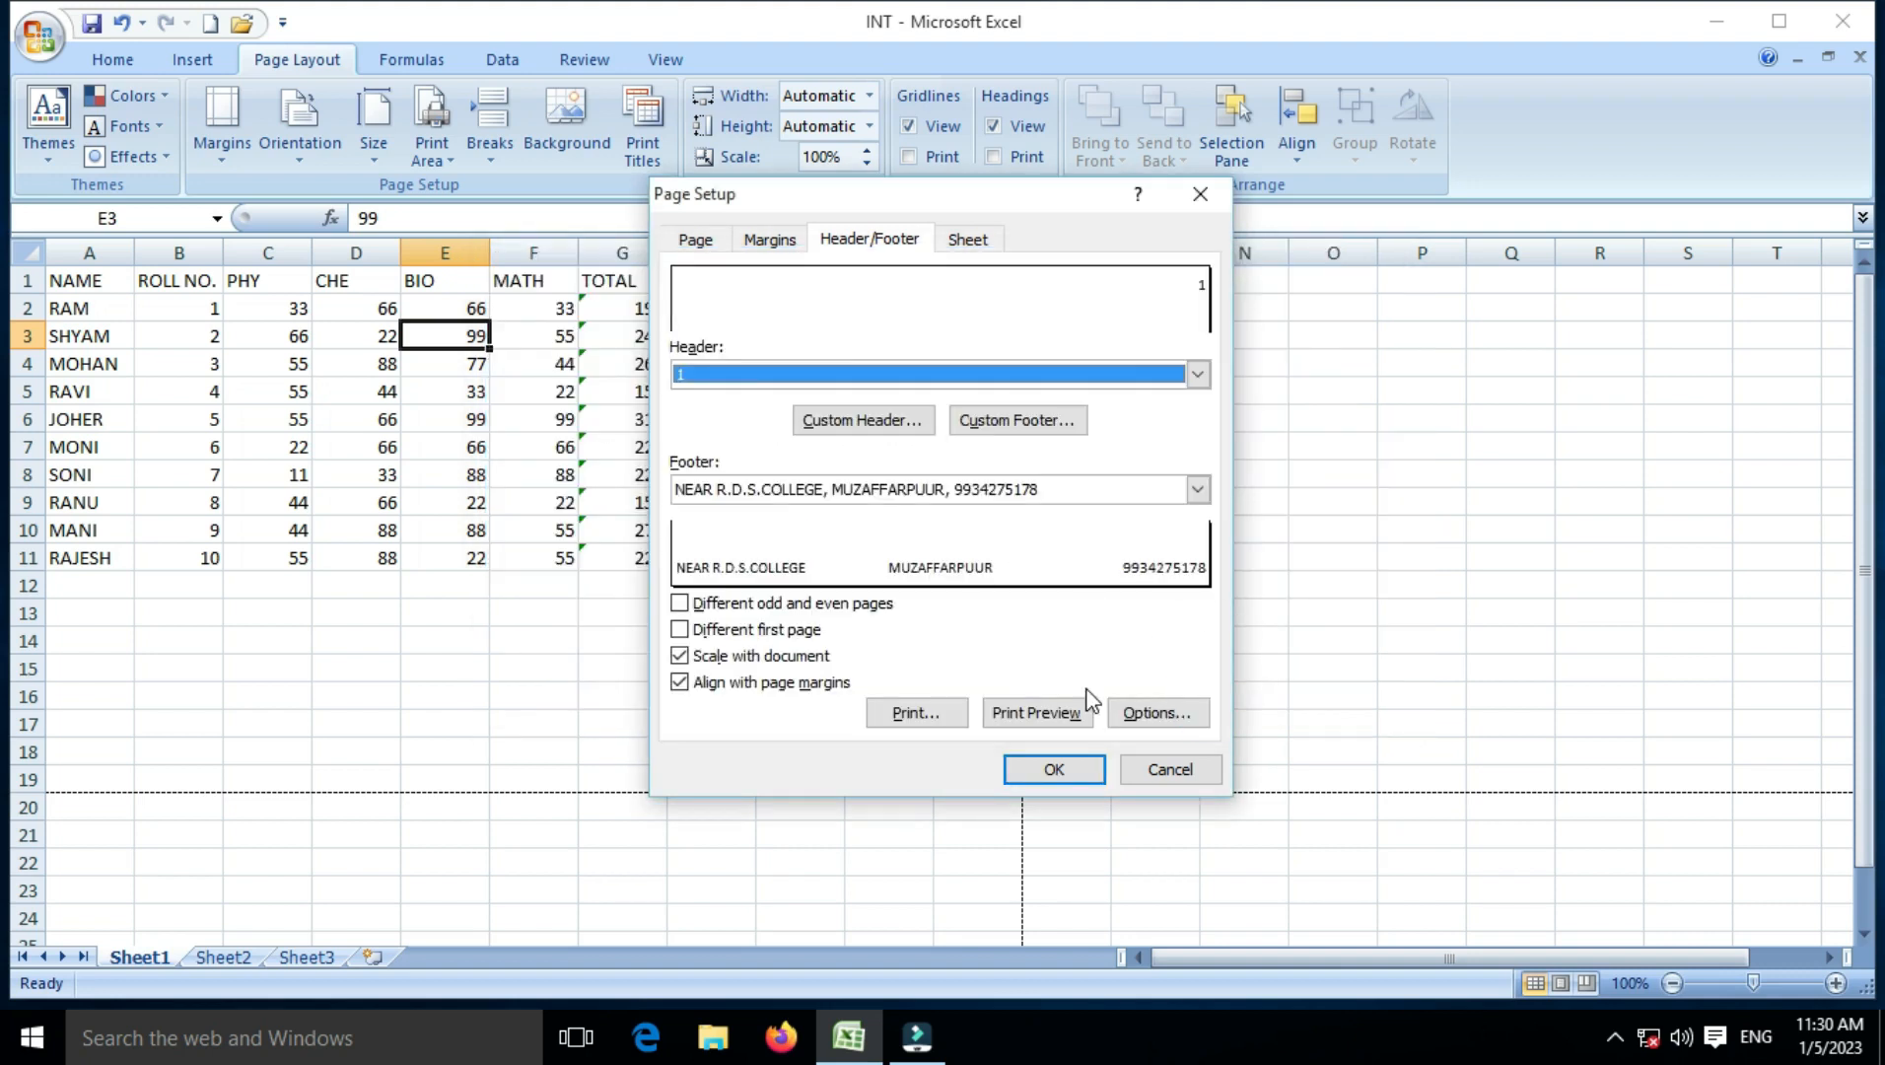
{"action": "left_click", "coordinate": [1037, 712]}
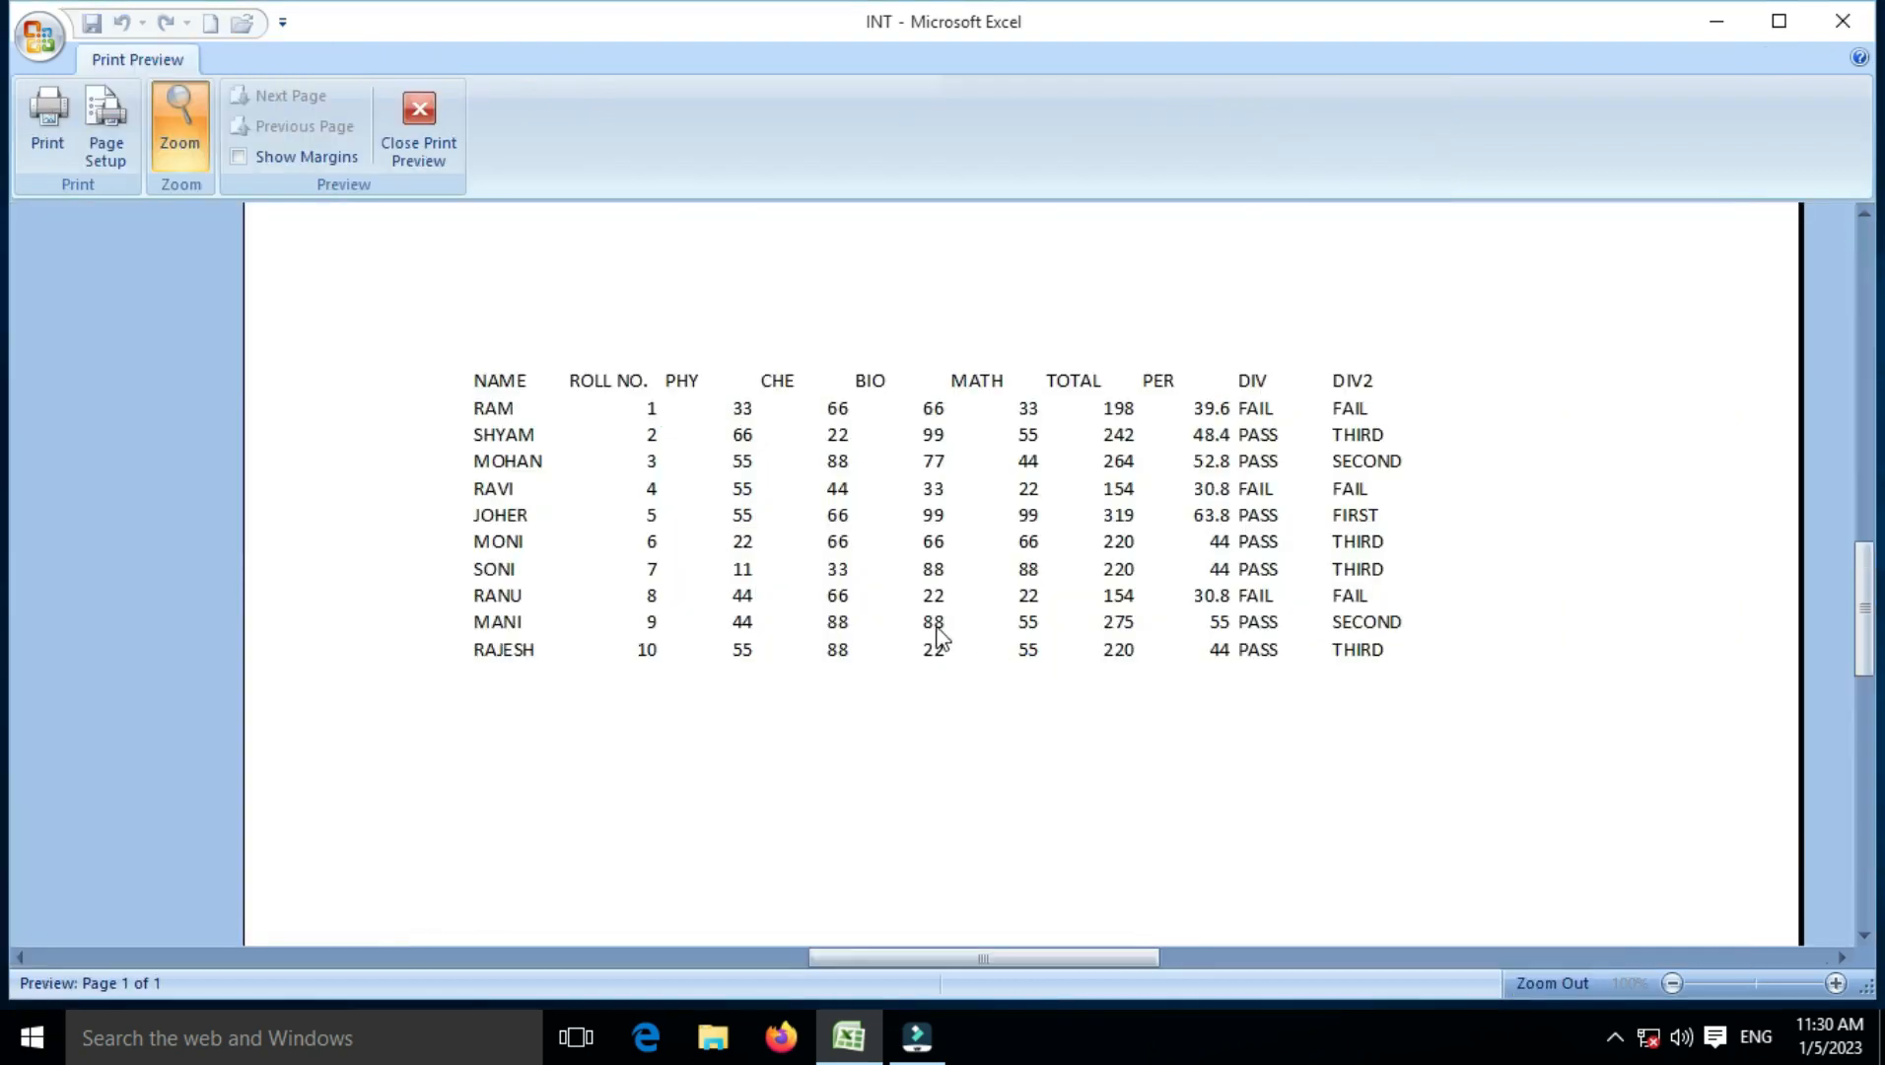
{"action": "scroll", "coordinate": [933, 631], "scroll_direction": "up", "scroll_amount": 5}
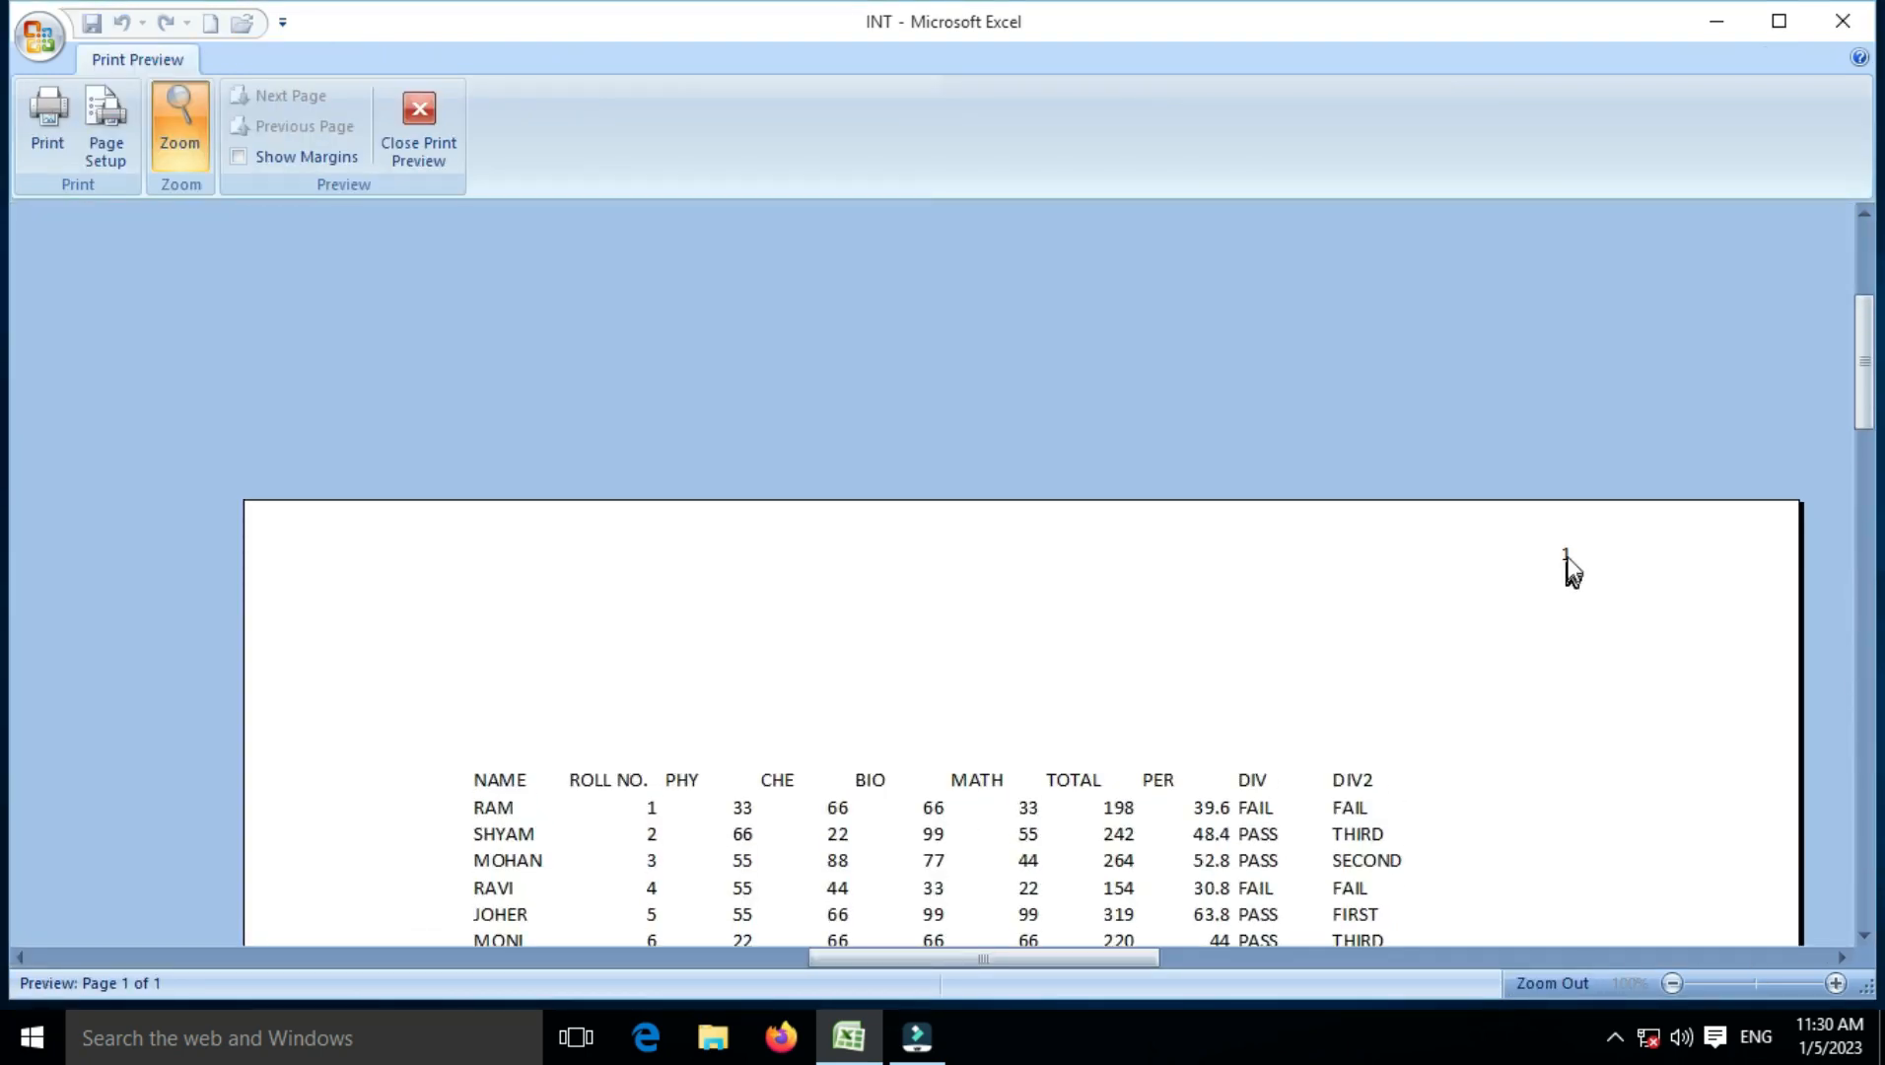
{"action": "scroll", "coordinate": [880, 601], "scroll_direction": "down", "scroll_amount": 1}
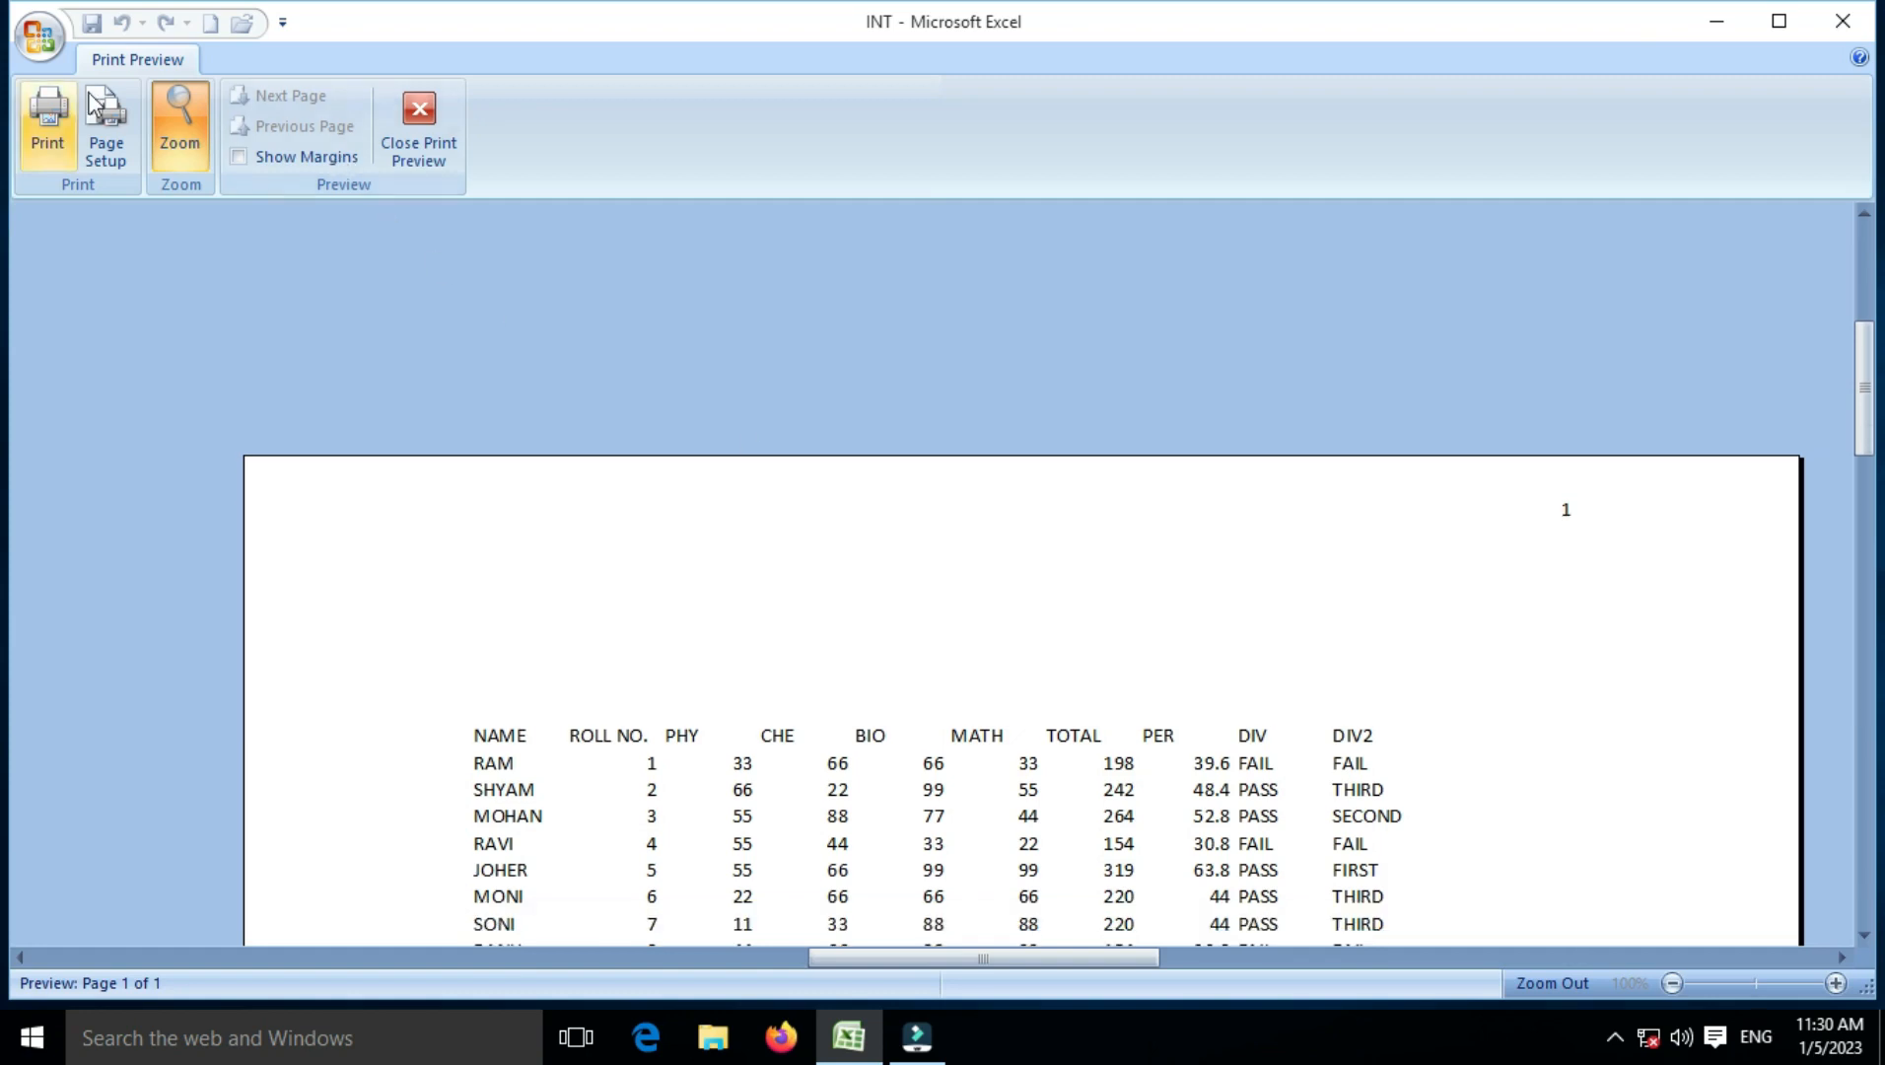
{"action": "left_click", "coordinate": [448, 161]}
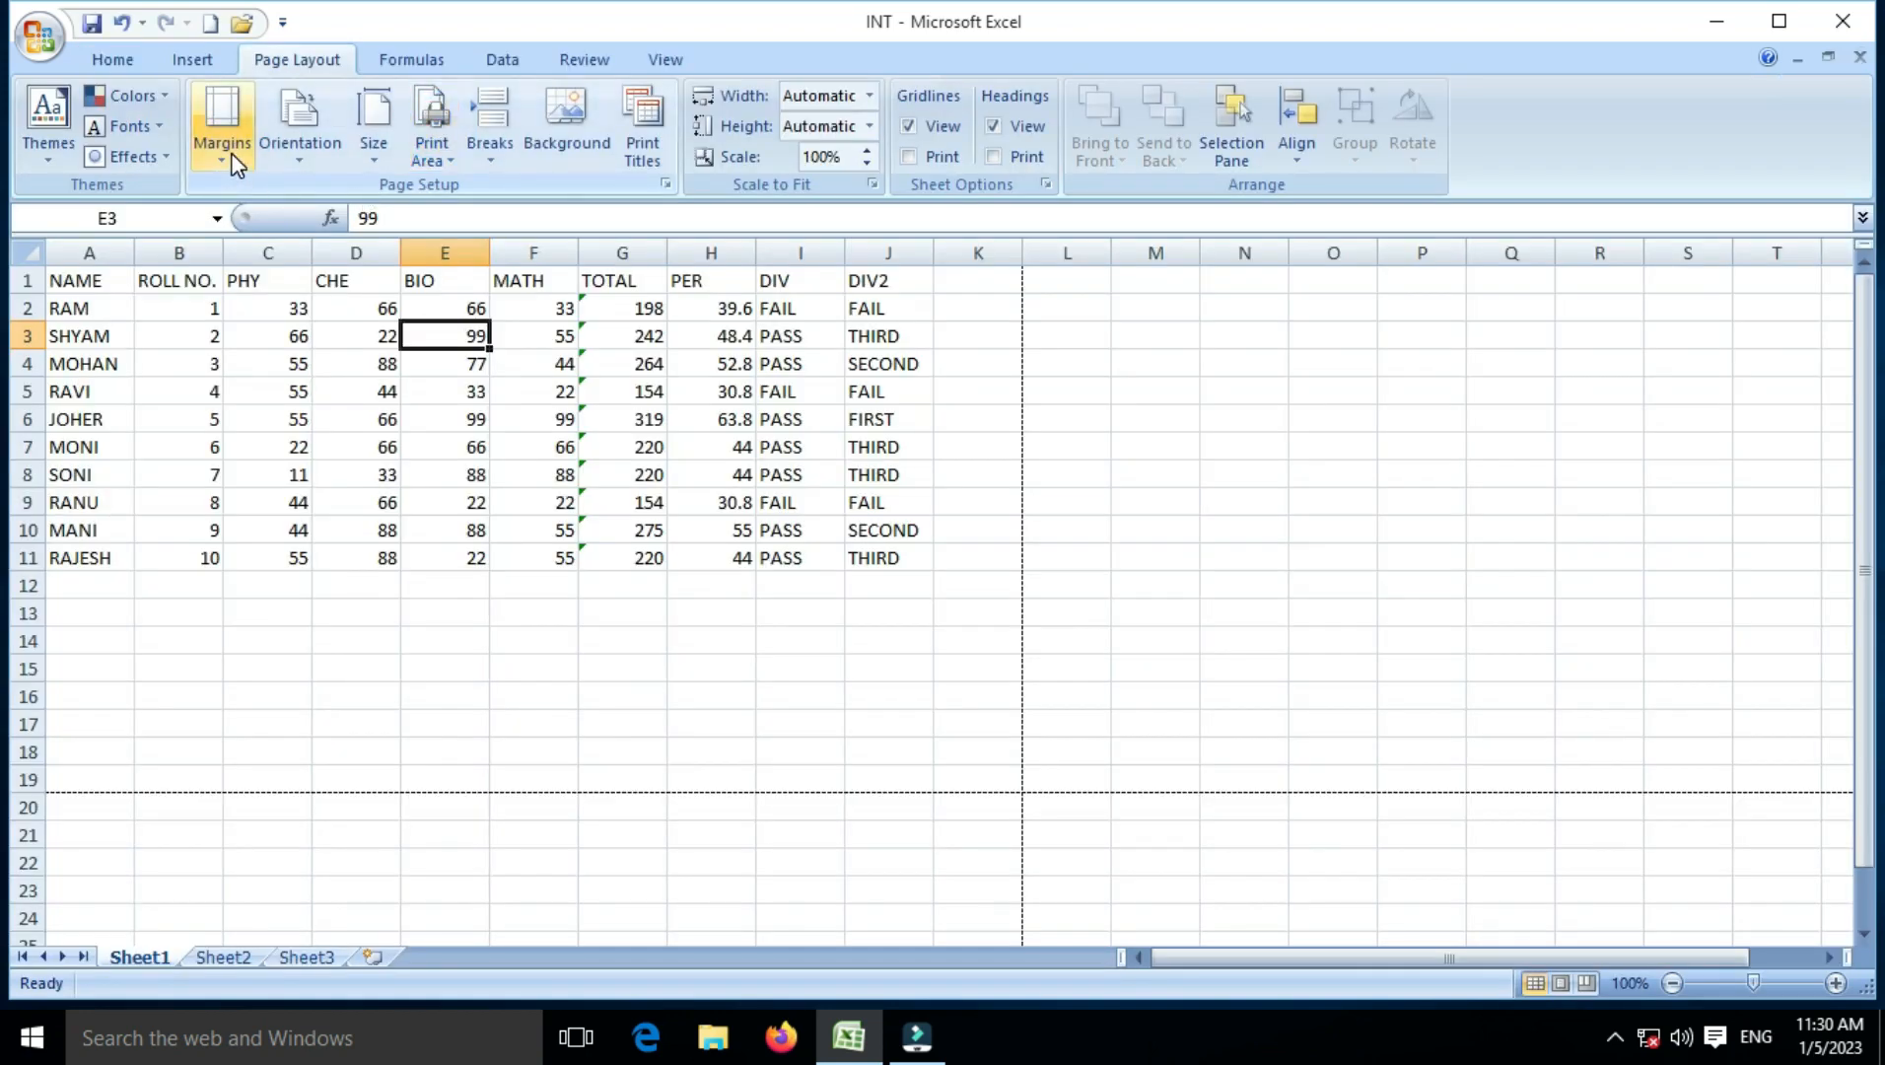
Step: Move the header's page number field from the right section to the centre section
{"action": "left_click", "coordinate": [238, 153]}
{"action": "left_click", "coordinate": [253, 575]}
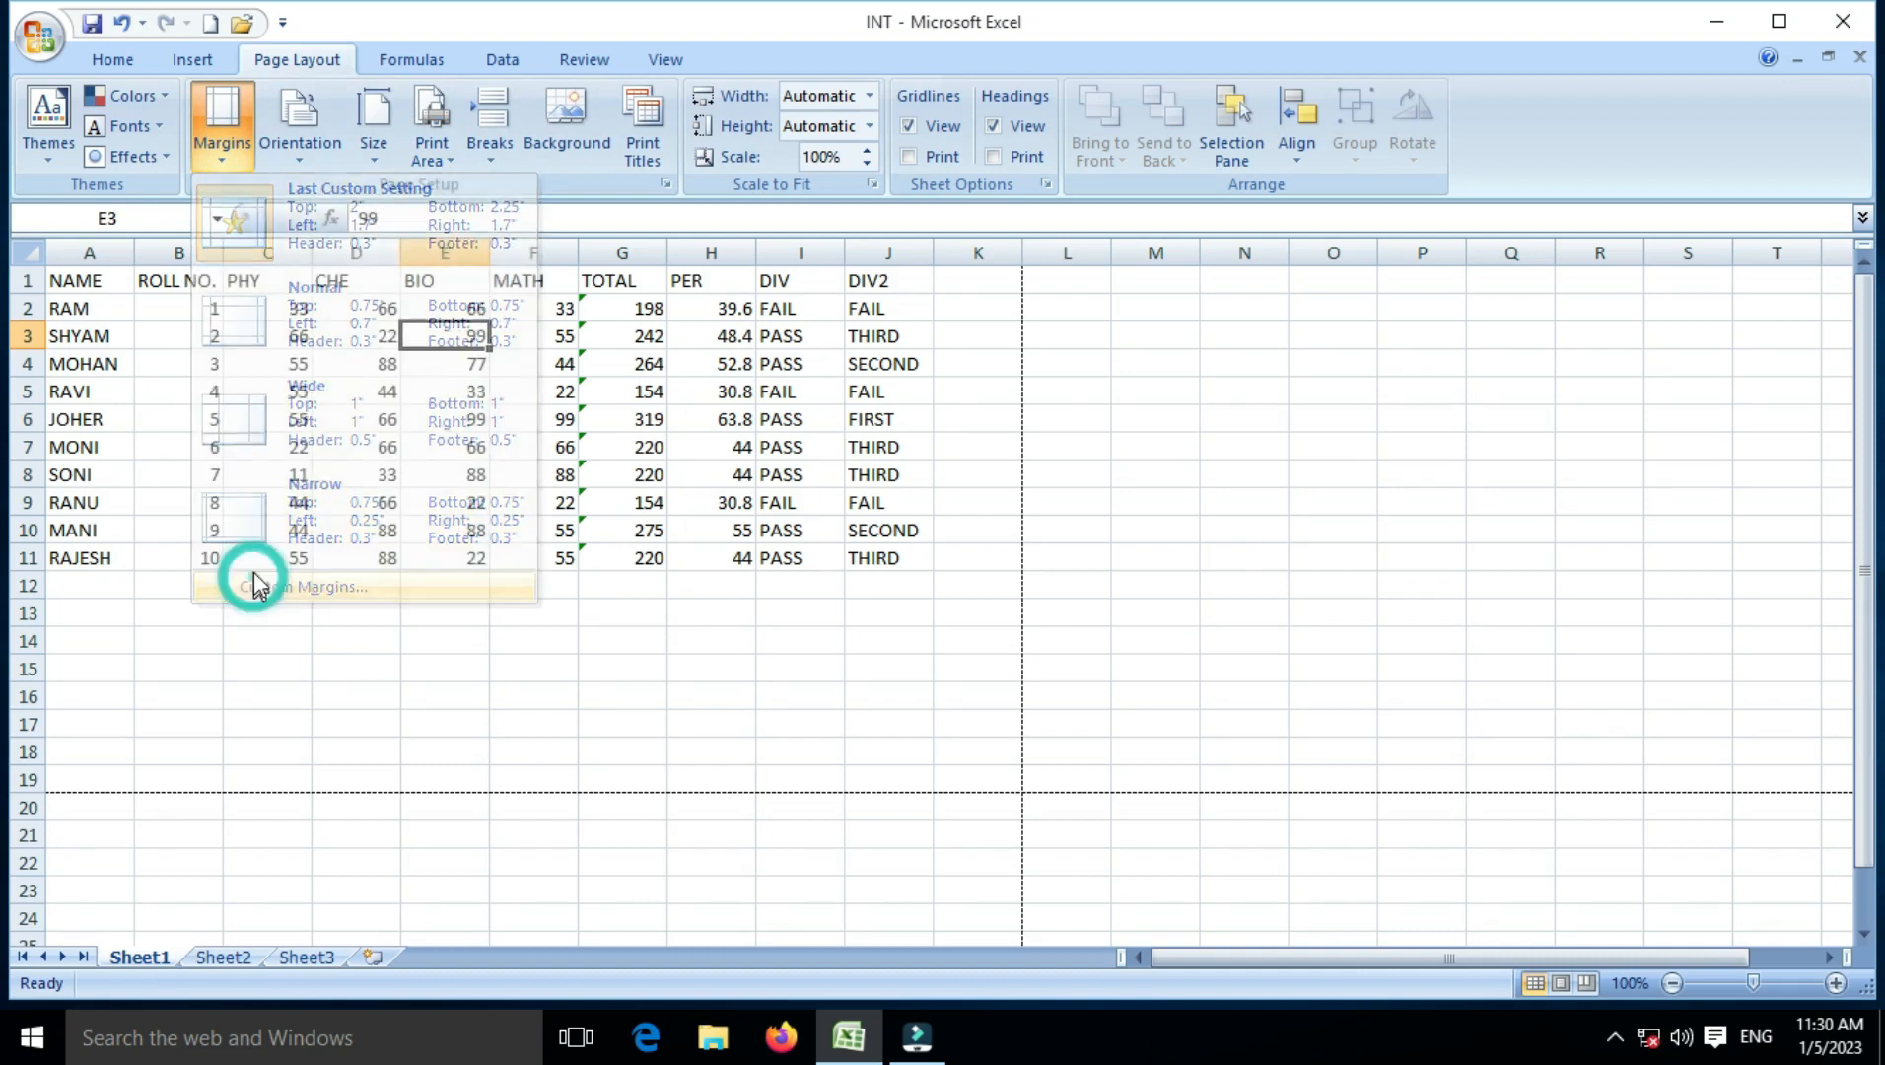
{"action": "left_click", "coordinate": [876, 242]}
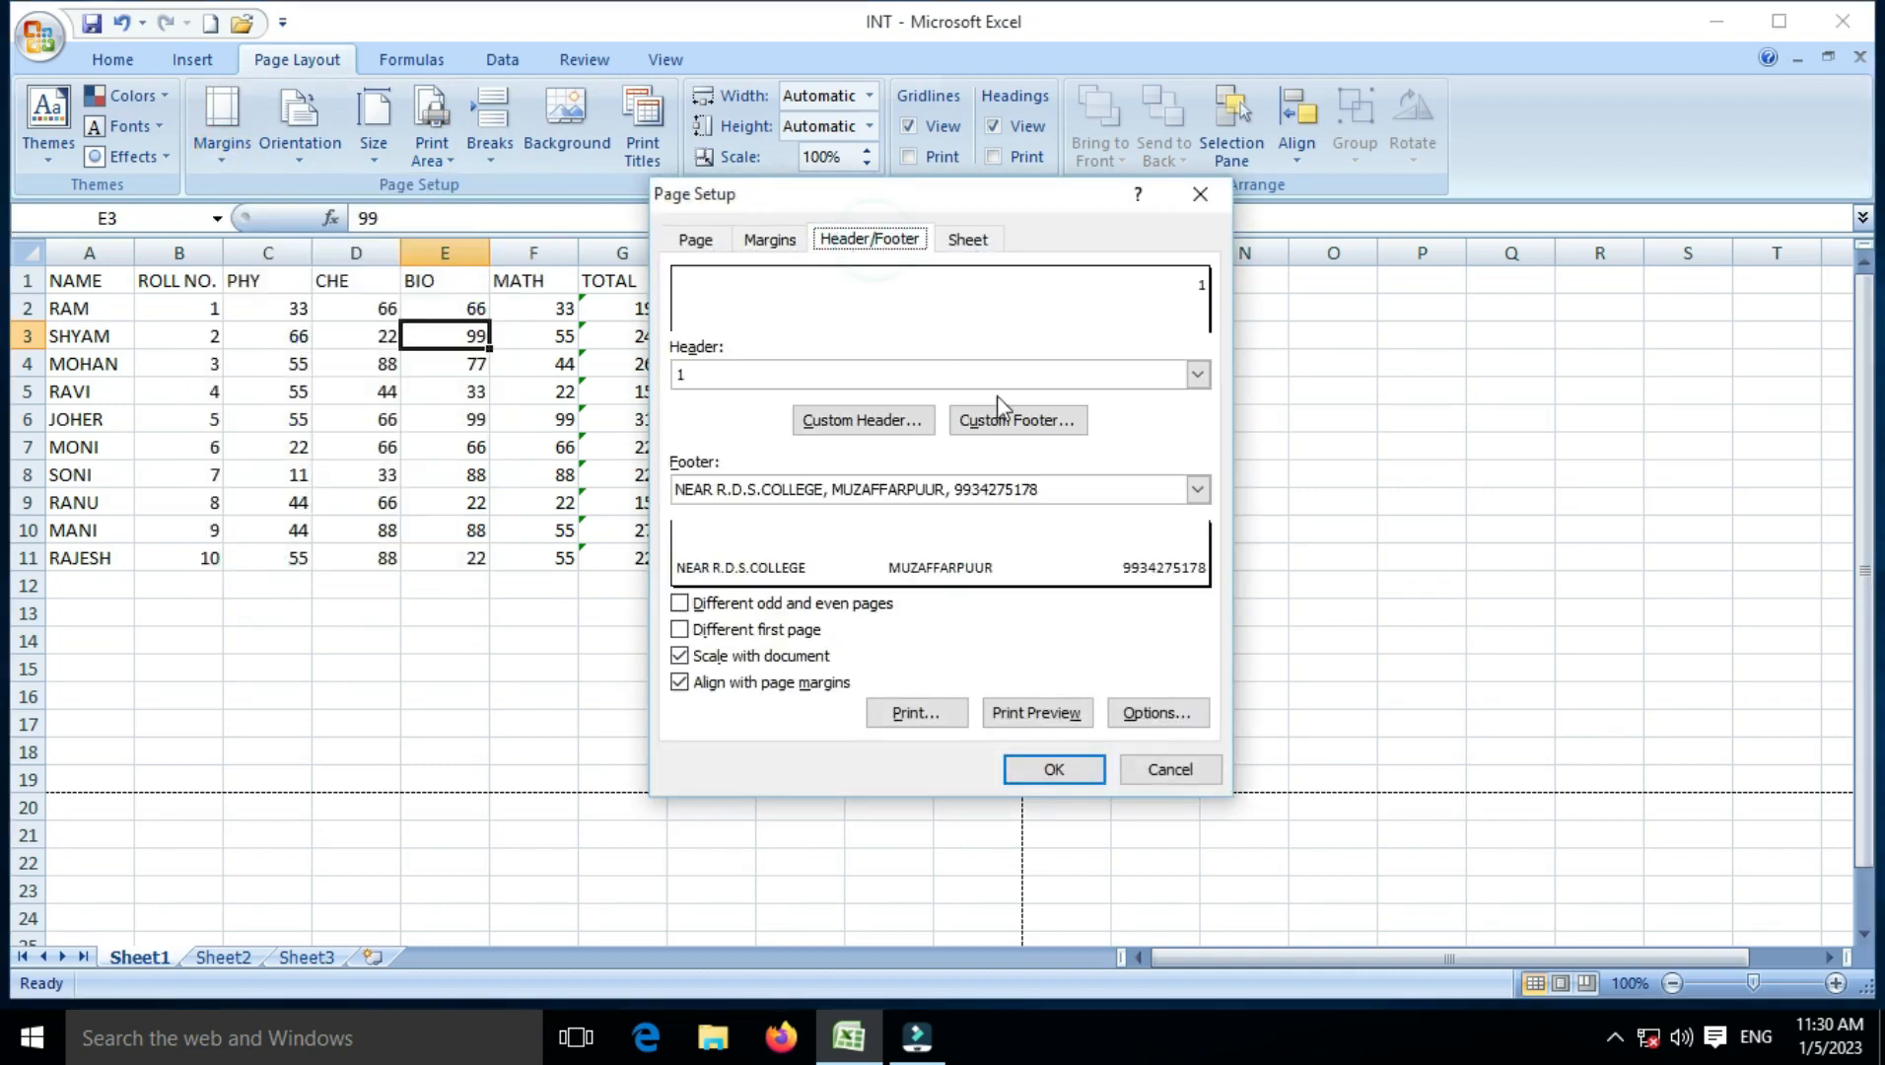
{"action": "left_click", "coordinate": [858, 424]}
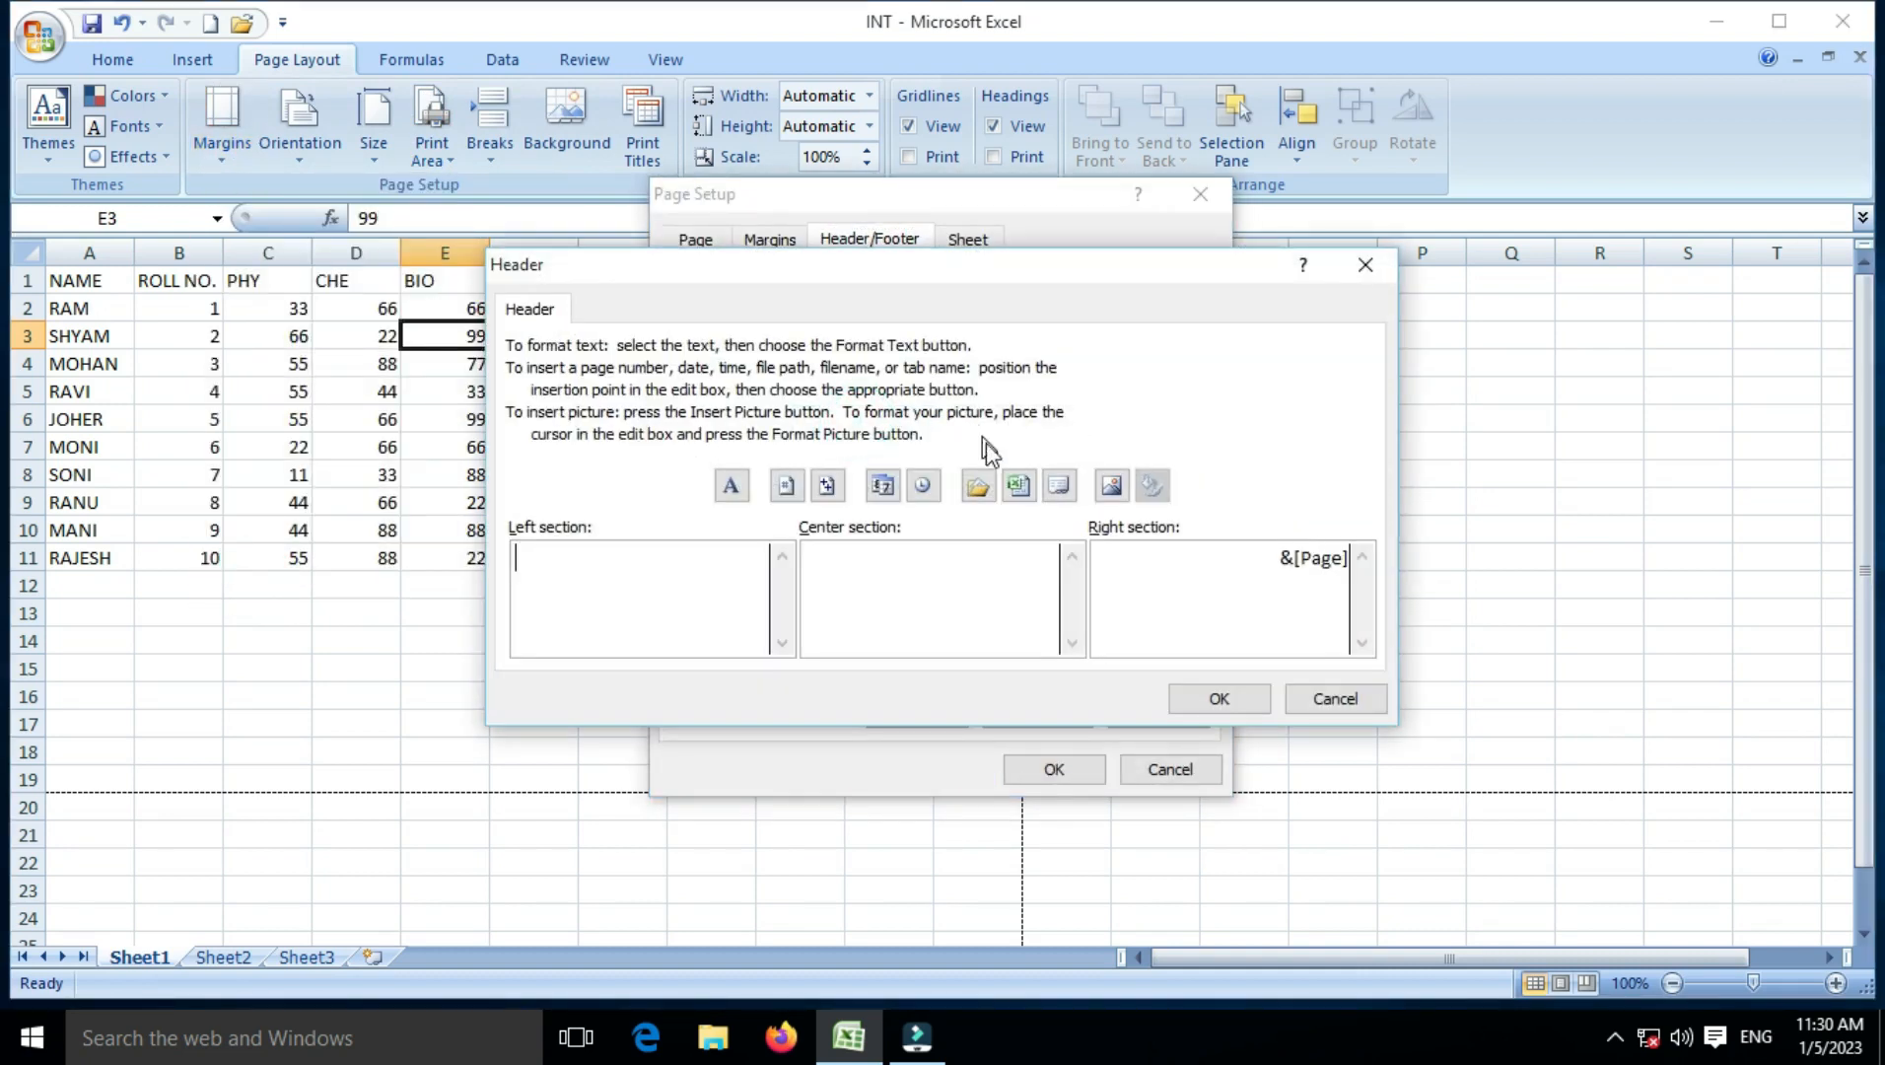
{"action": "left_click_drag", "start_coordinate": [1278, 561], "coordinate": [1351, 558]}
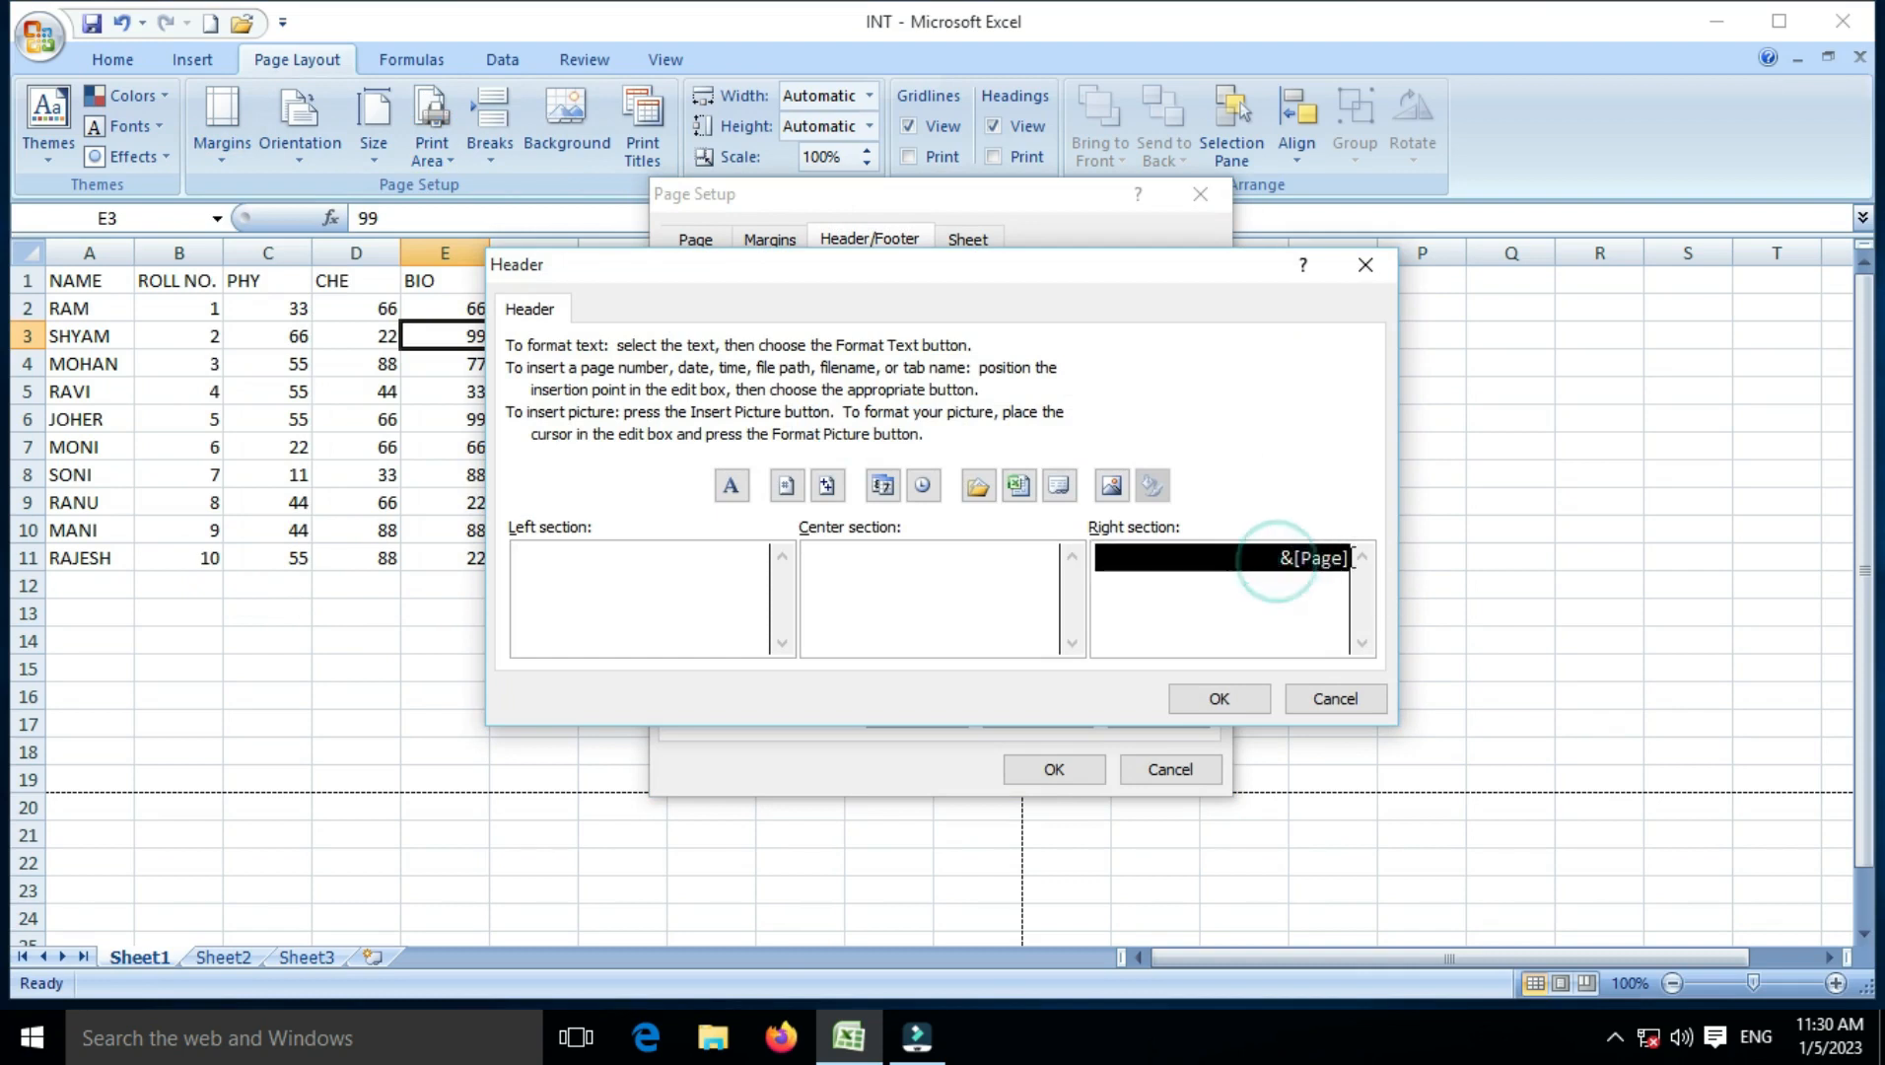
{"action": "key", "text": "Delete"}
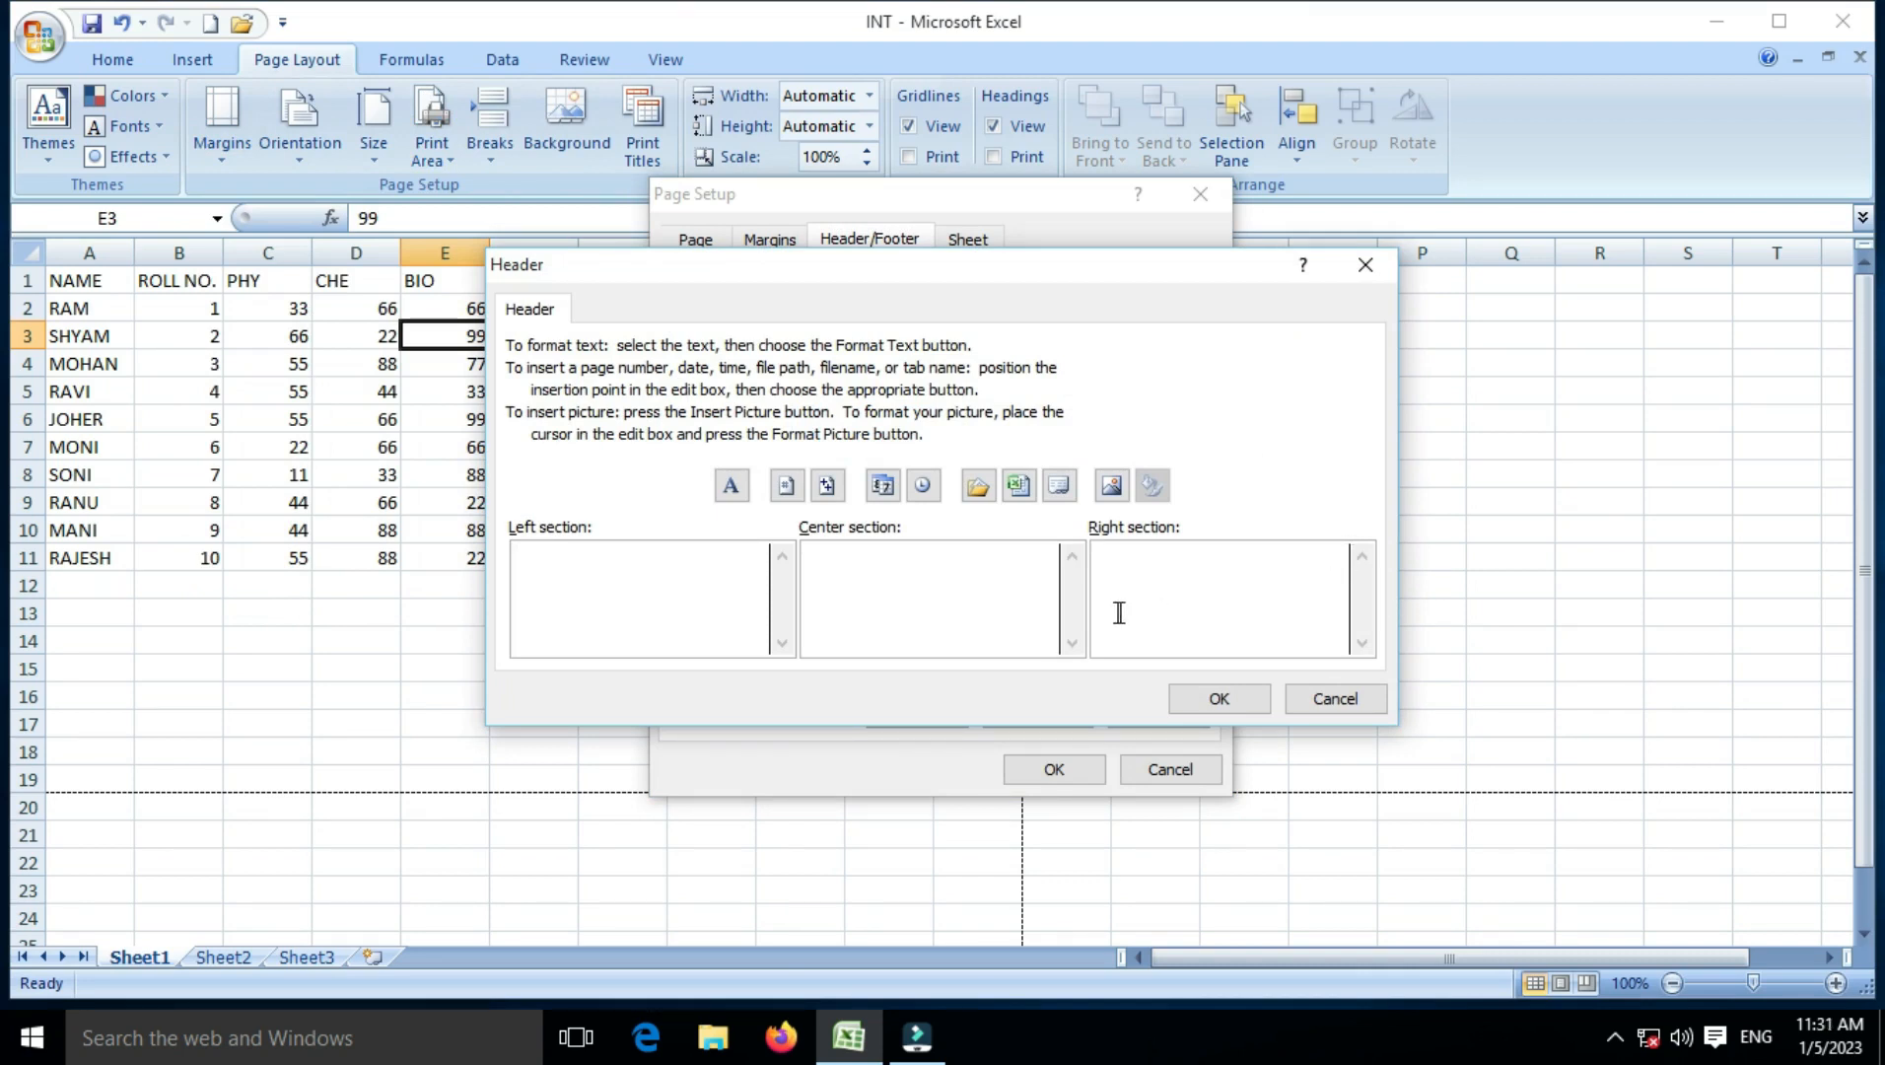
{"action": "left_click", "coordinate": [819, 575]}
{"action": "left_click", "coordinate": [789, 484]}
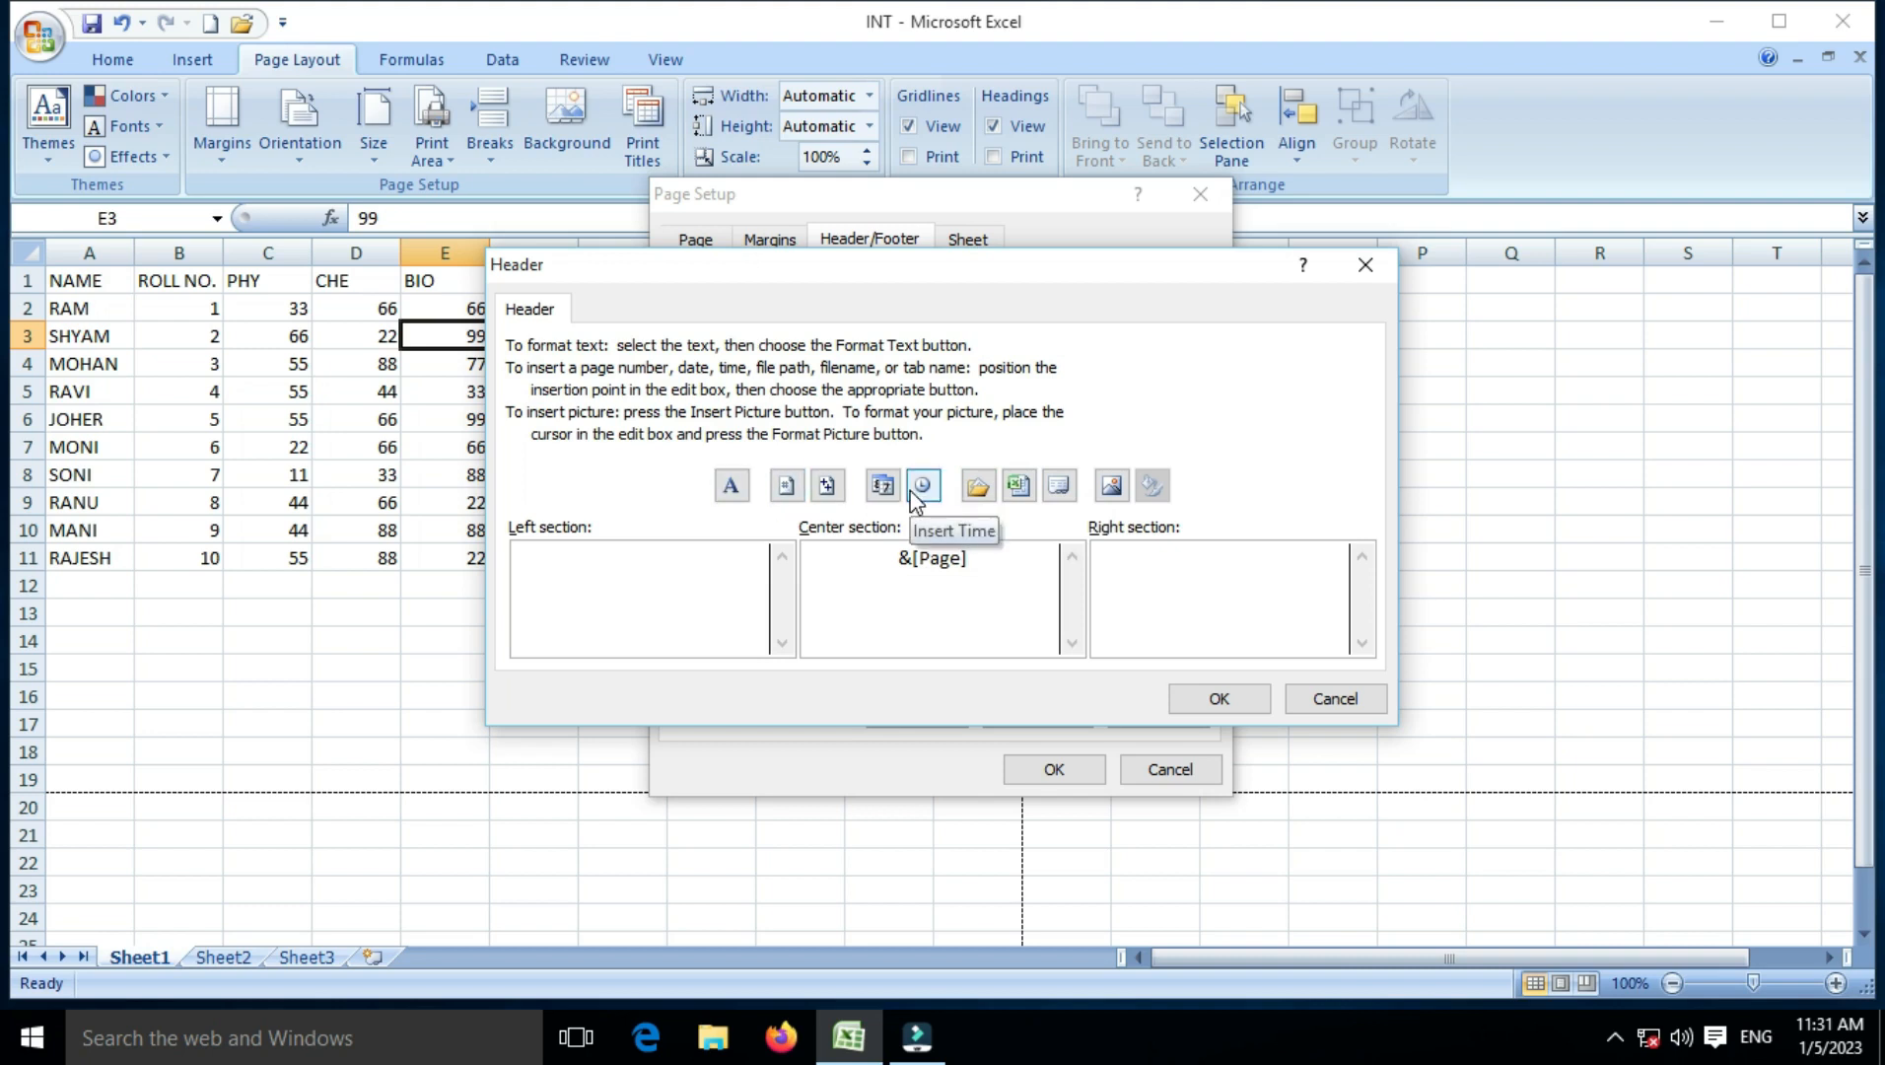
{"action": "left_click", "coordinate": [1210, 693]}
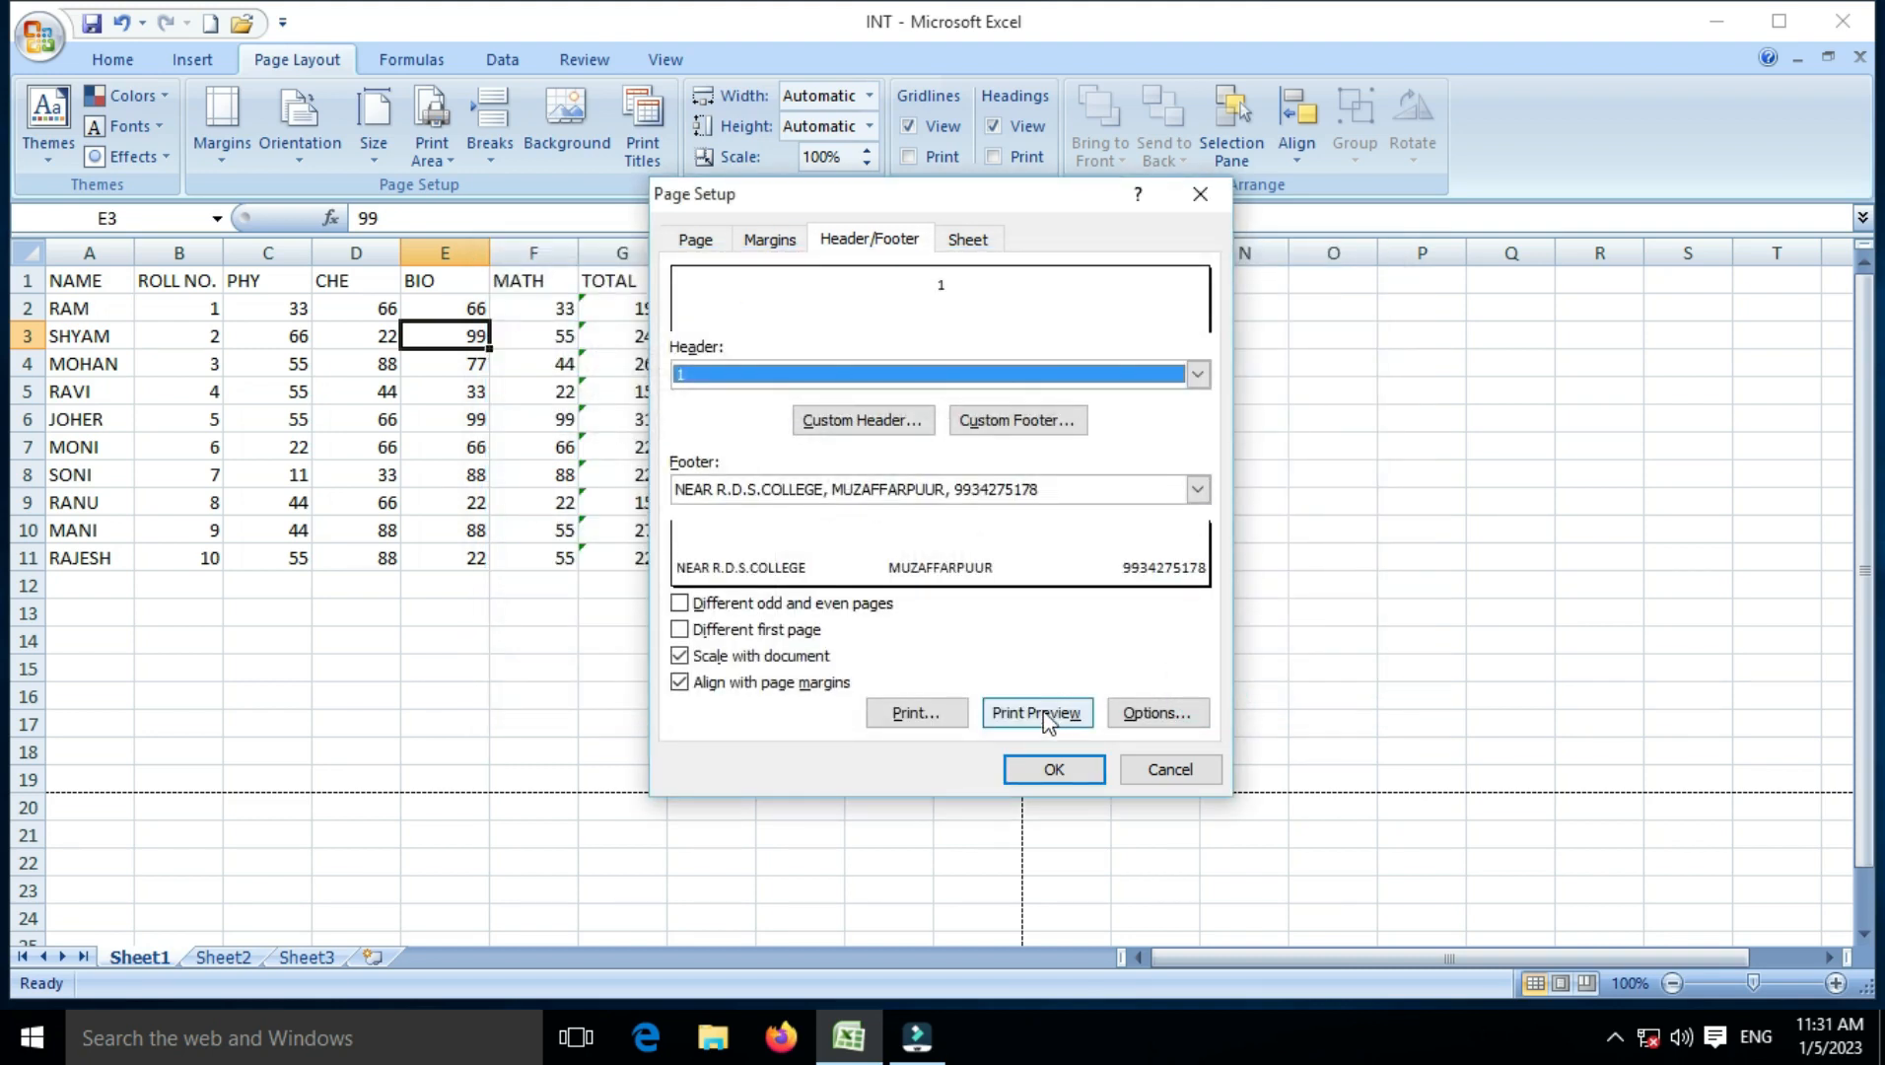
Step: Check the centred page number in print preview, then return to the worksheet
{"action": "left_click", "coordinate": [1043, 716]}
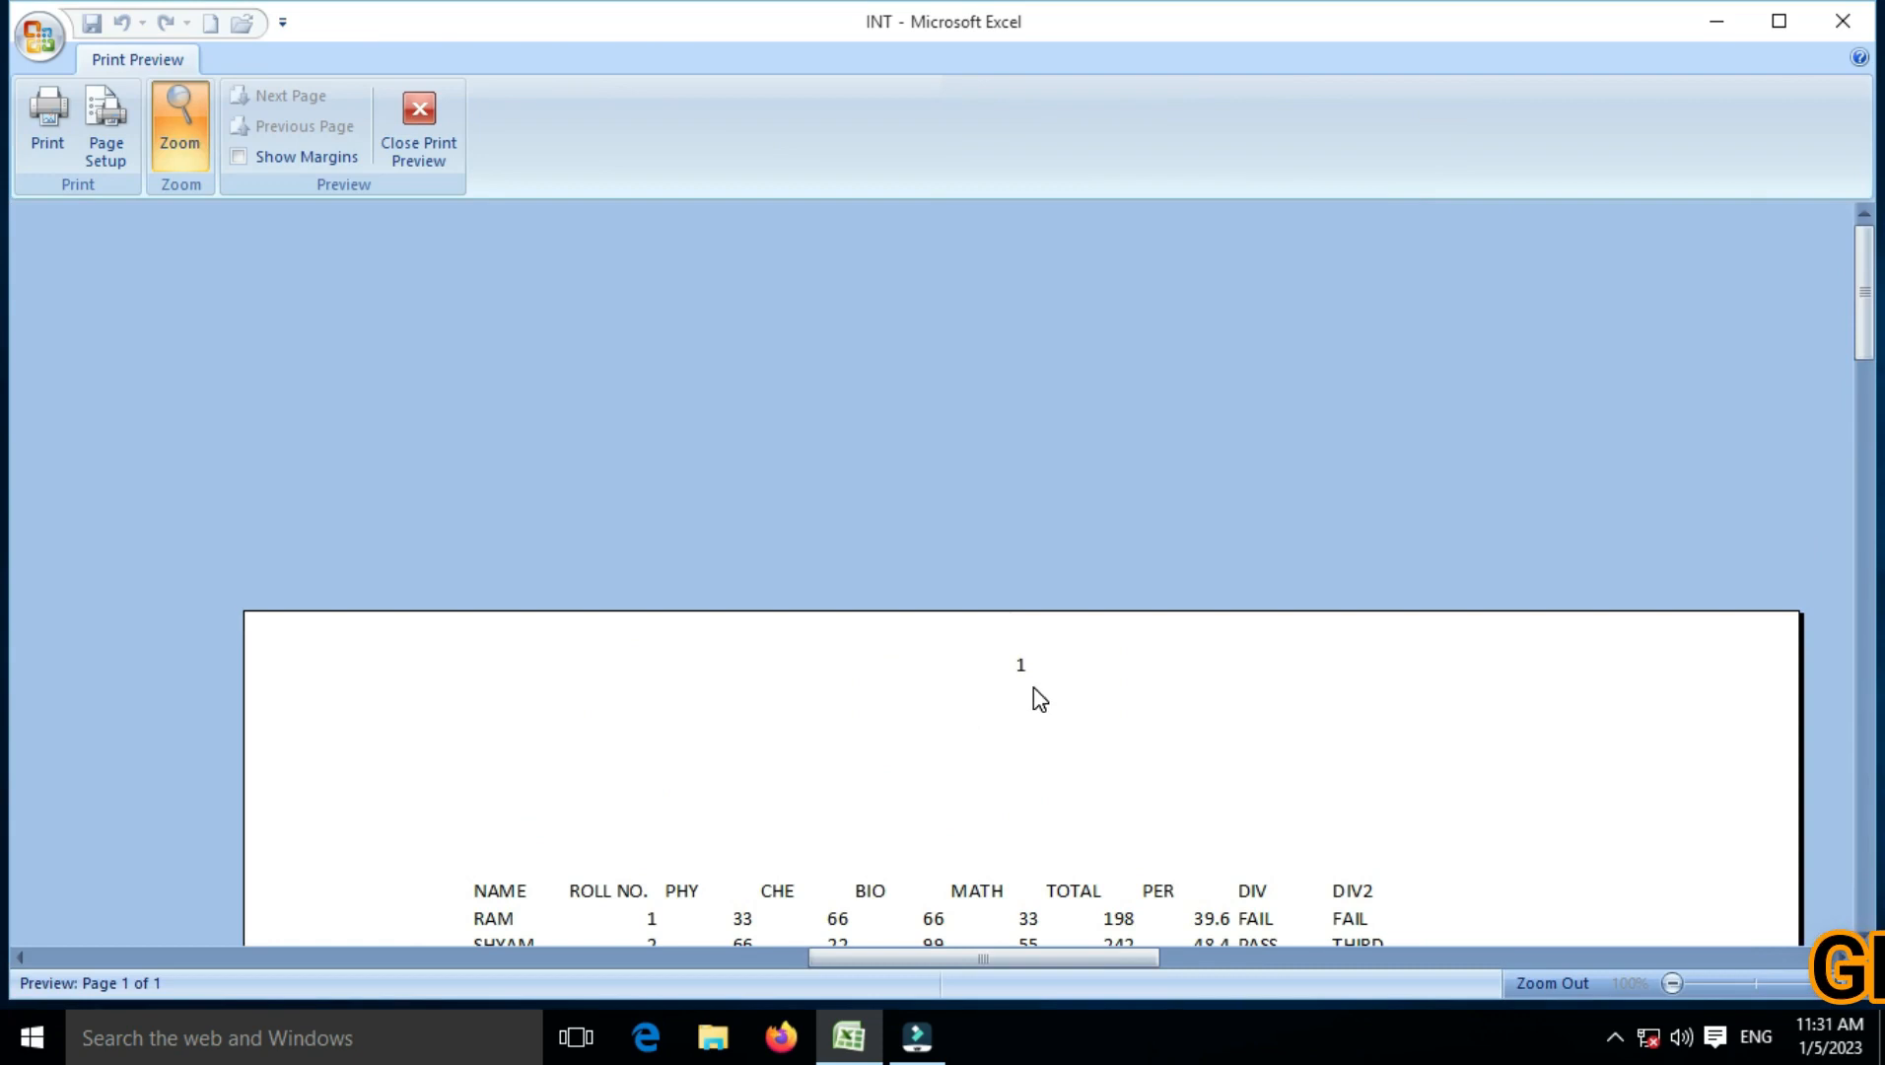
{"action": "scroll", "coordinate": [1034, 688], "scroll_direction": "down", "scroll_amount": 3}
{"action": "left_click", "coordinate": [434, 161]}
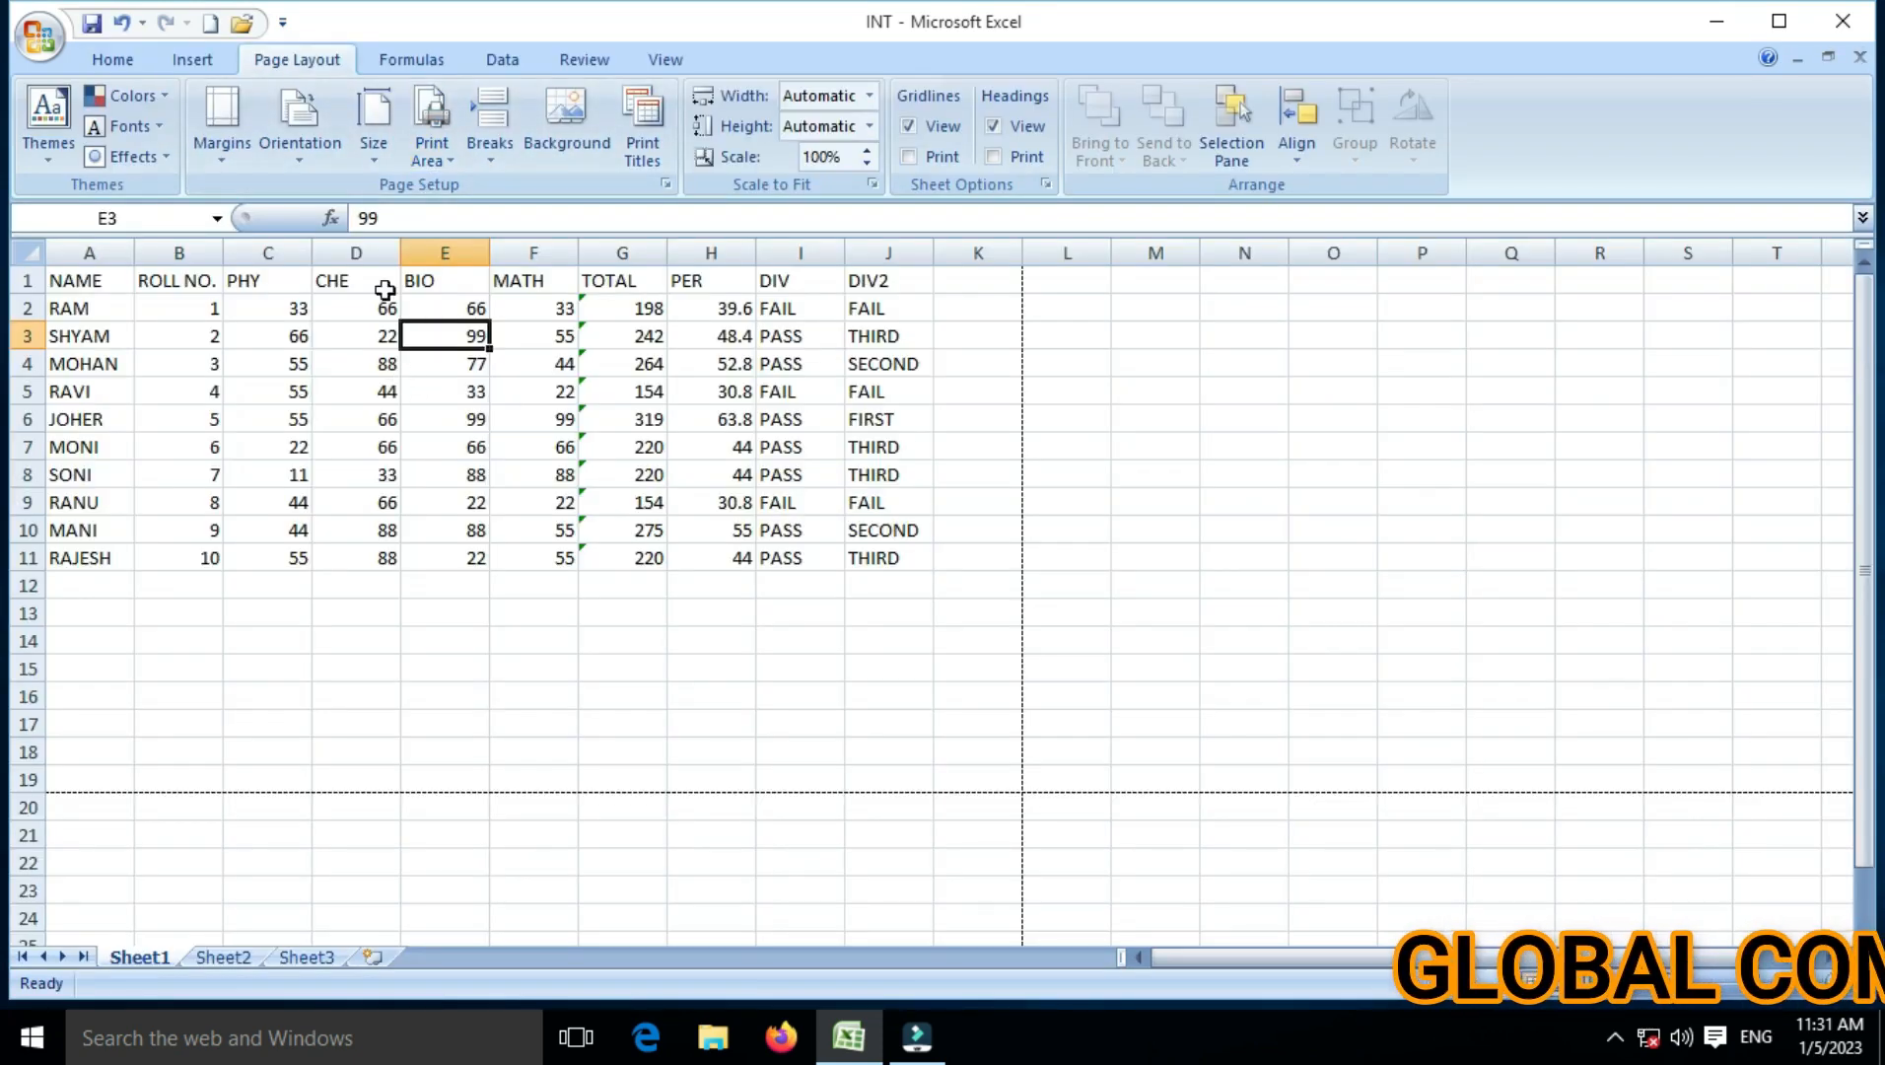
Step: Open the custom header editor and delete the page-number code from the centre section
{"action": "left_click", "coordinate": [240, 156]}
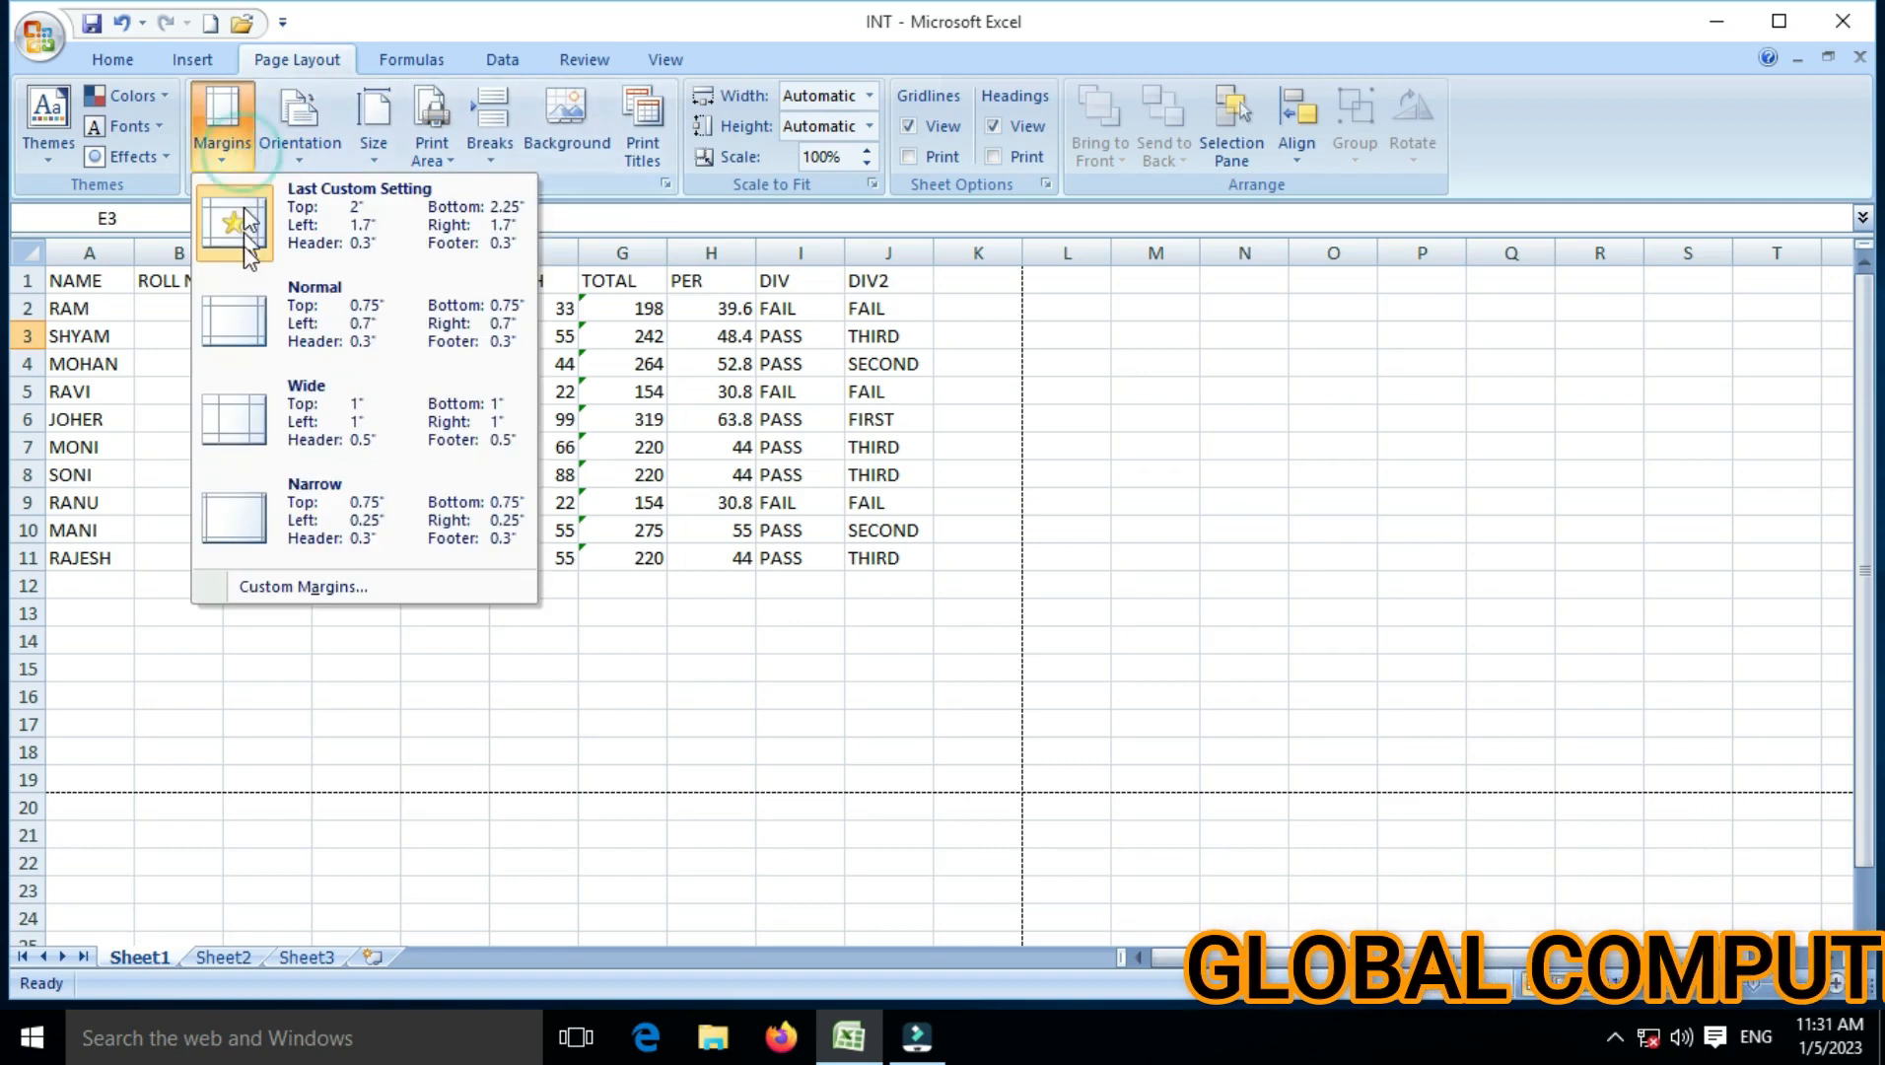
{"action": "left_click", "coordinate": [240, 587]}
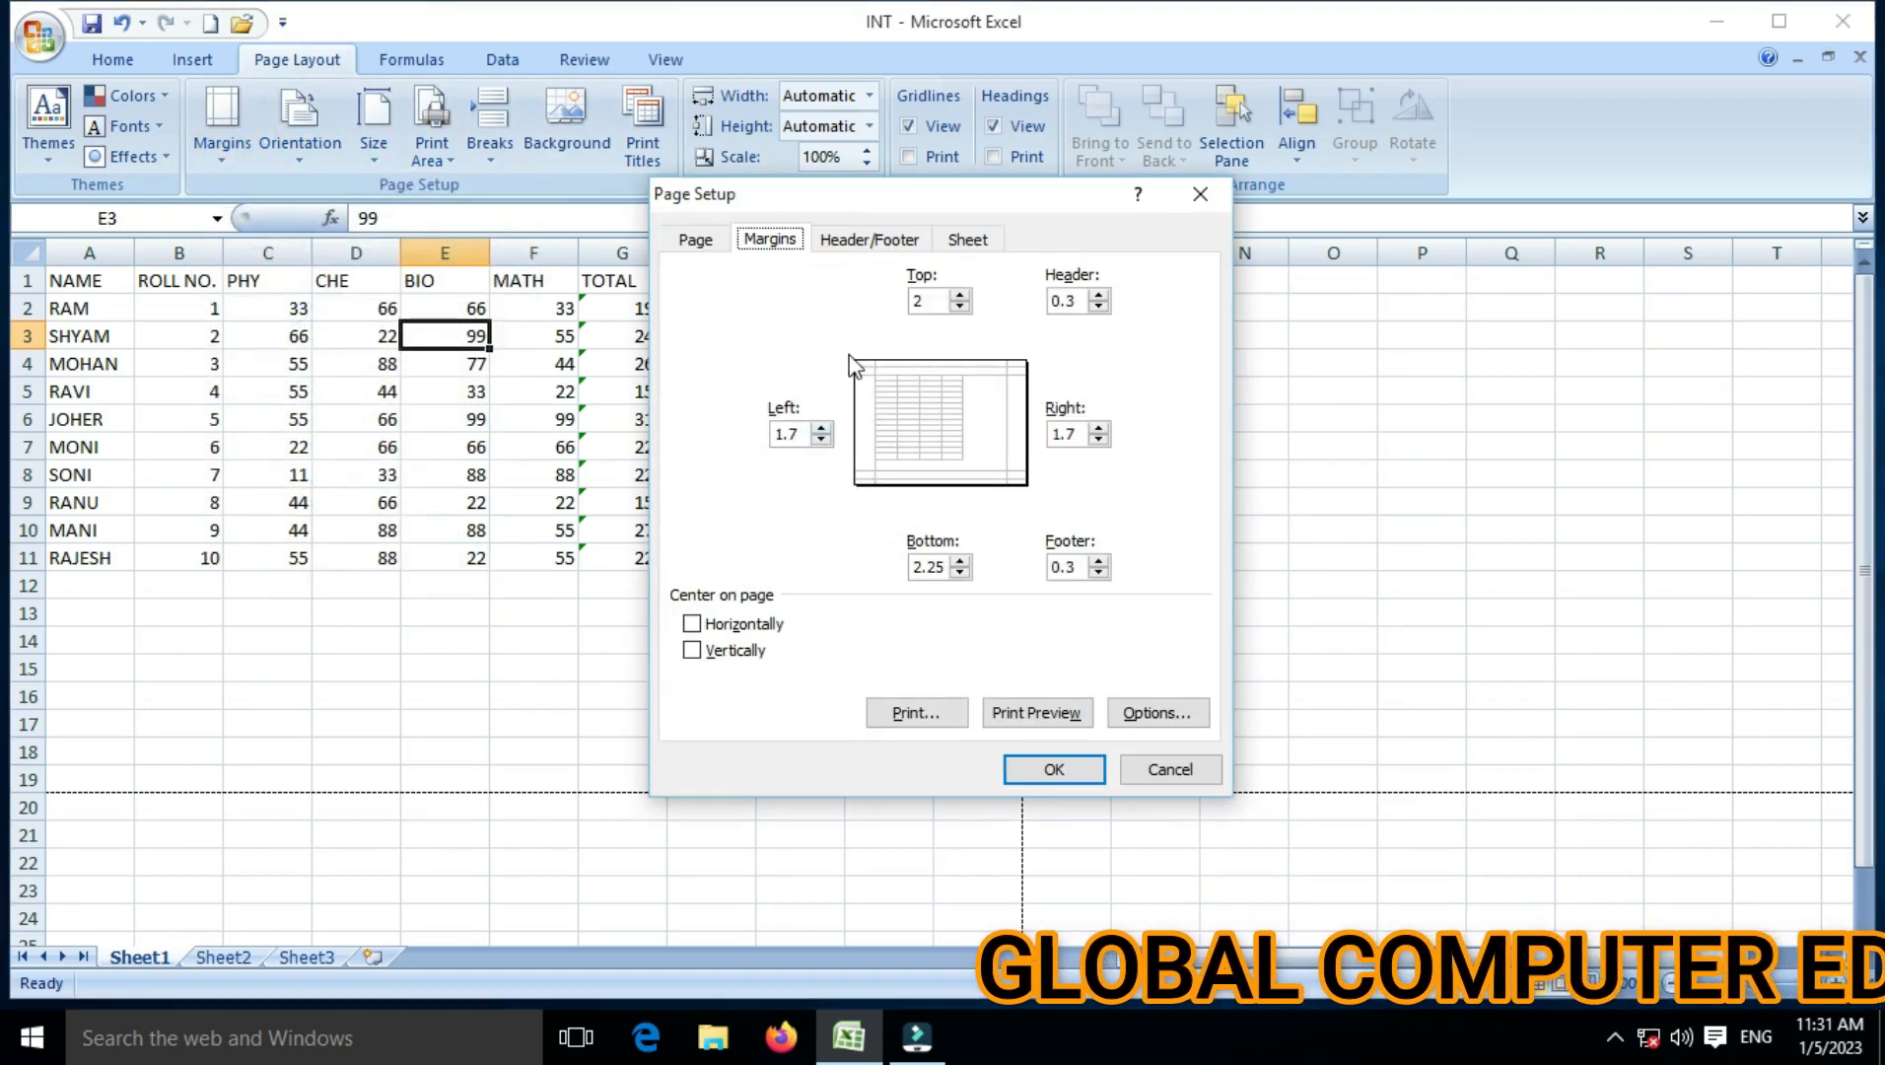
{"action": "left_click", "coordinate": [876, 247]}
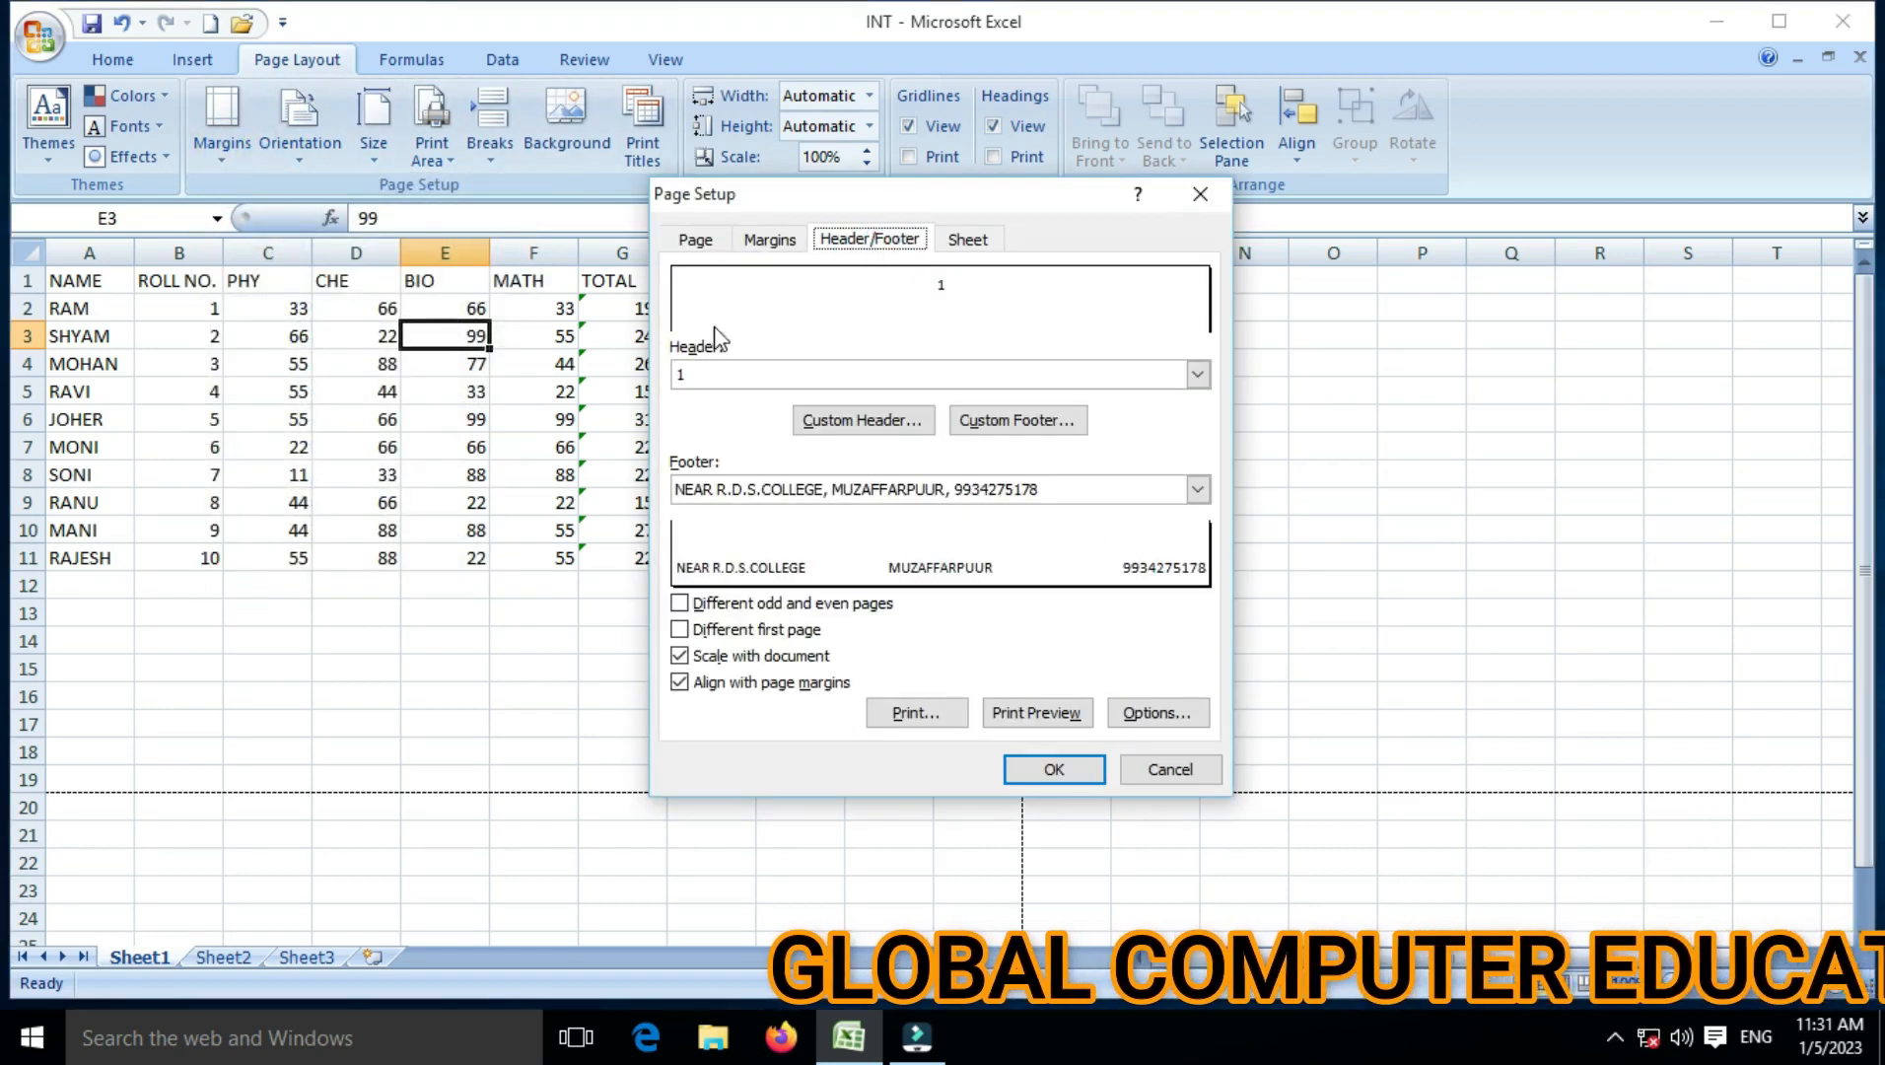
{"action": "left_click", "coordinate": [809, 417]}
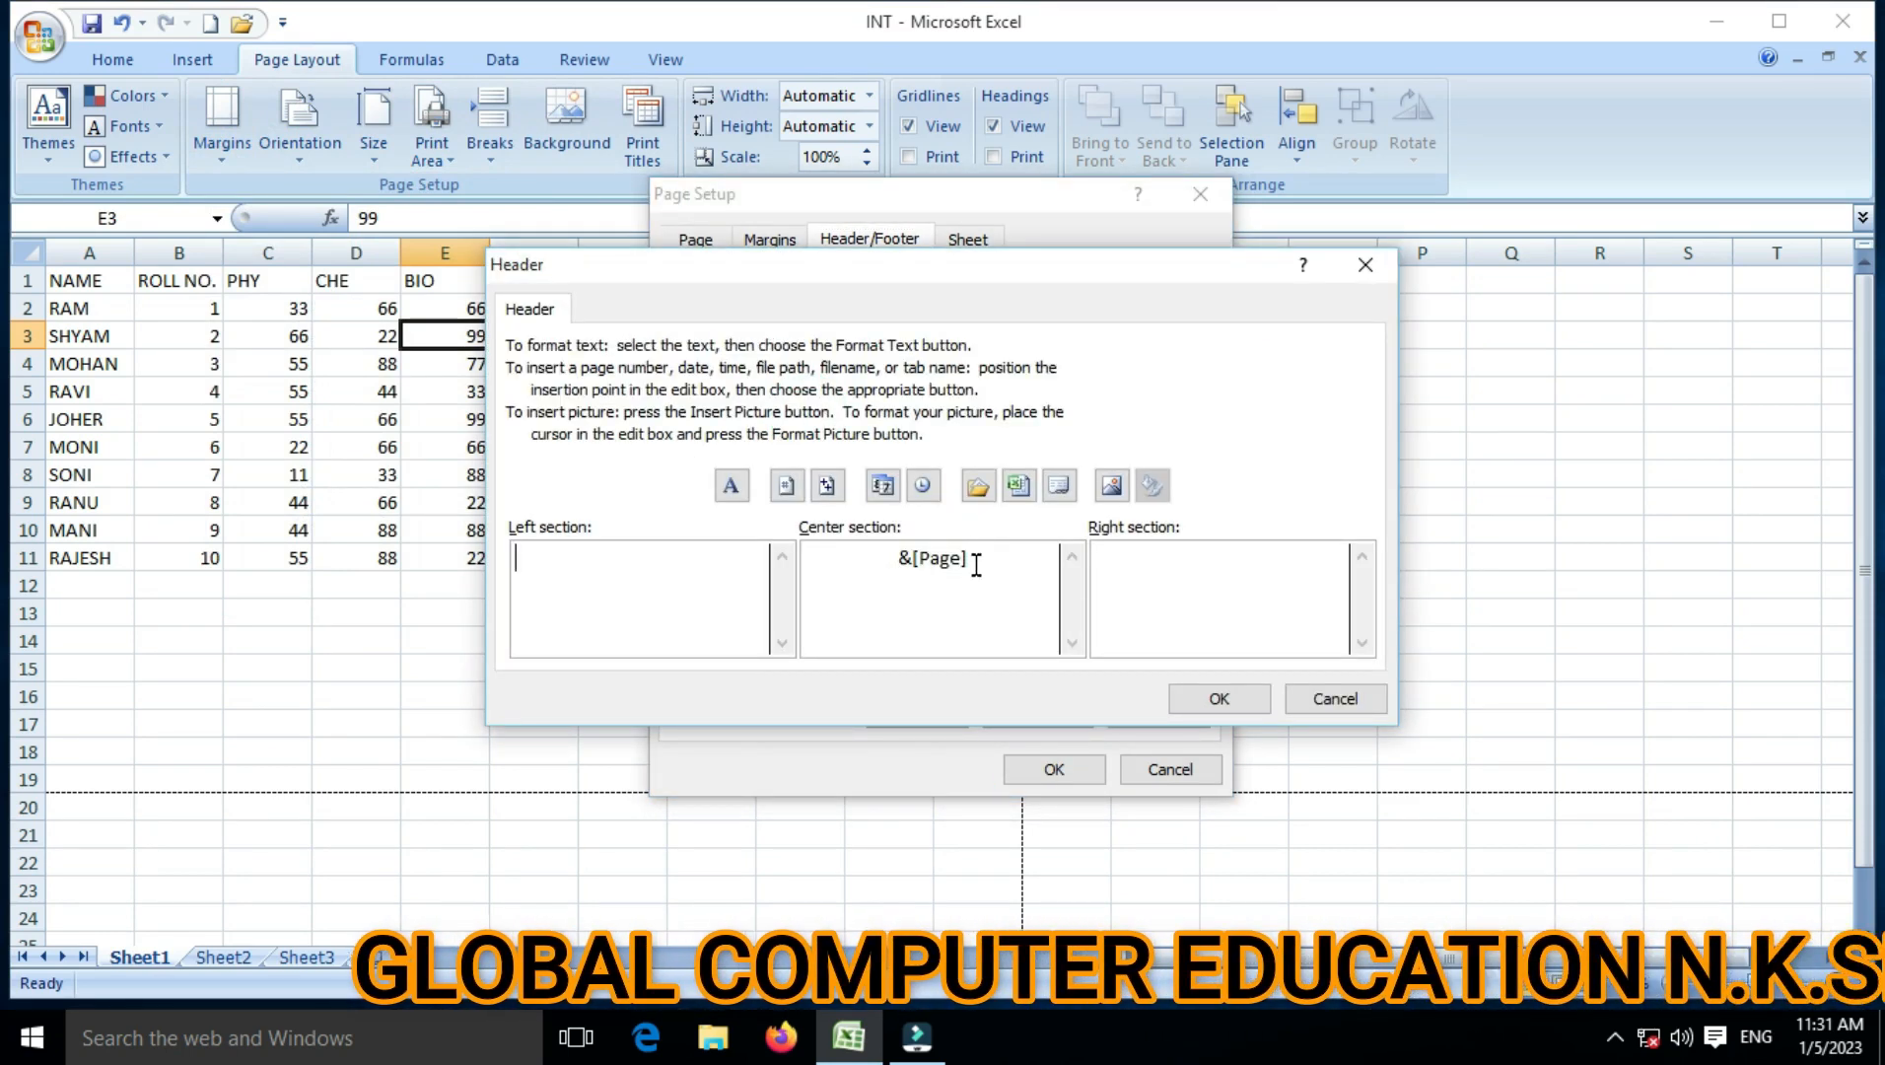
{"action": "left_click_drag", "start_coordinate": [976, 564], "coordinate": [734, 549]}
{"action": "key", "text": "Delete"}
Step: Insert page number on the left, total page count in the centre and the date on the right
{"action": "left_click", "coordinate": [596, 560]}
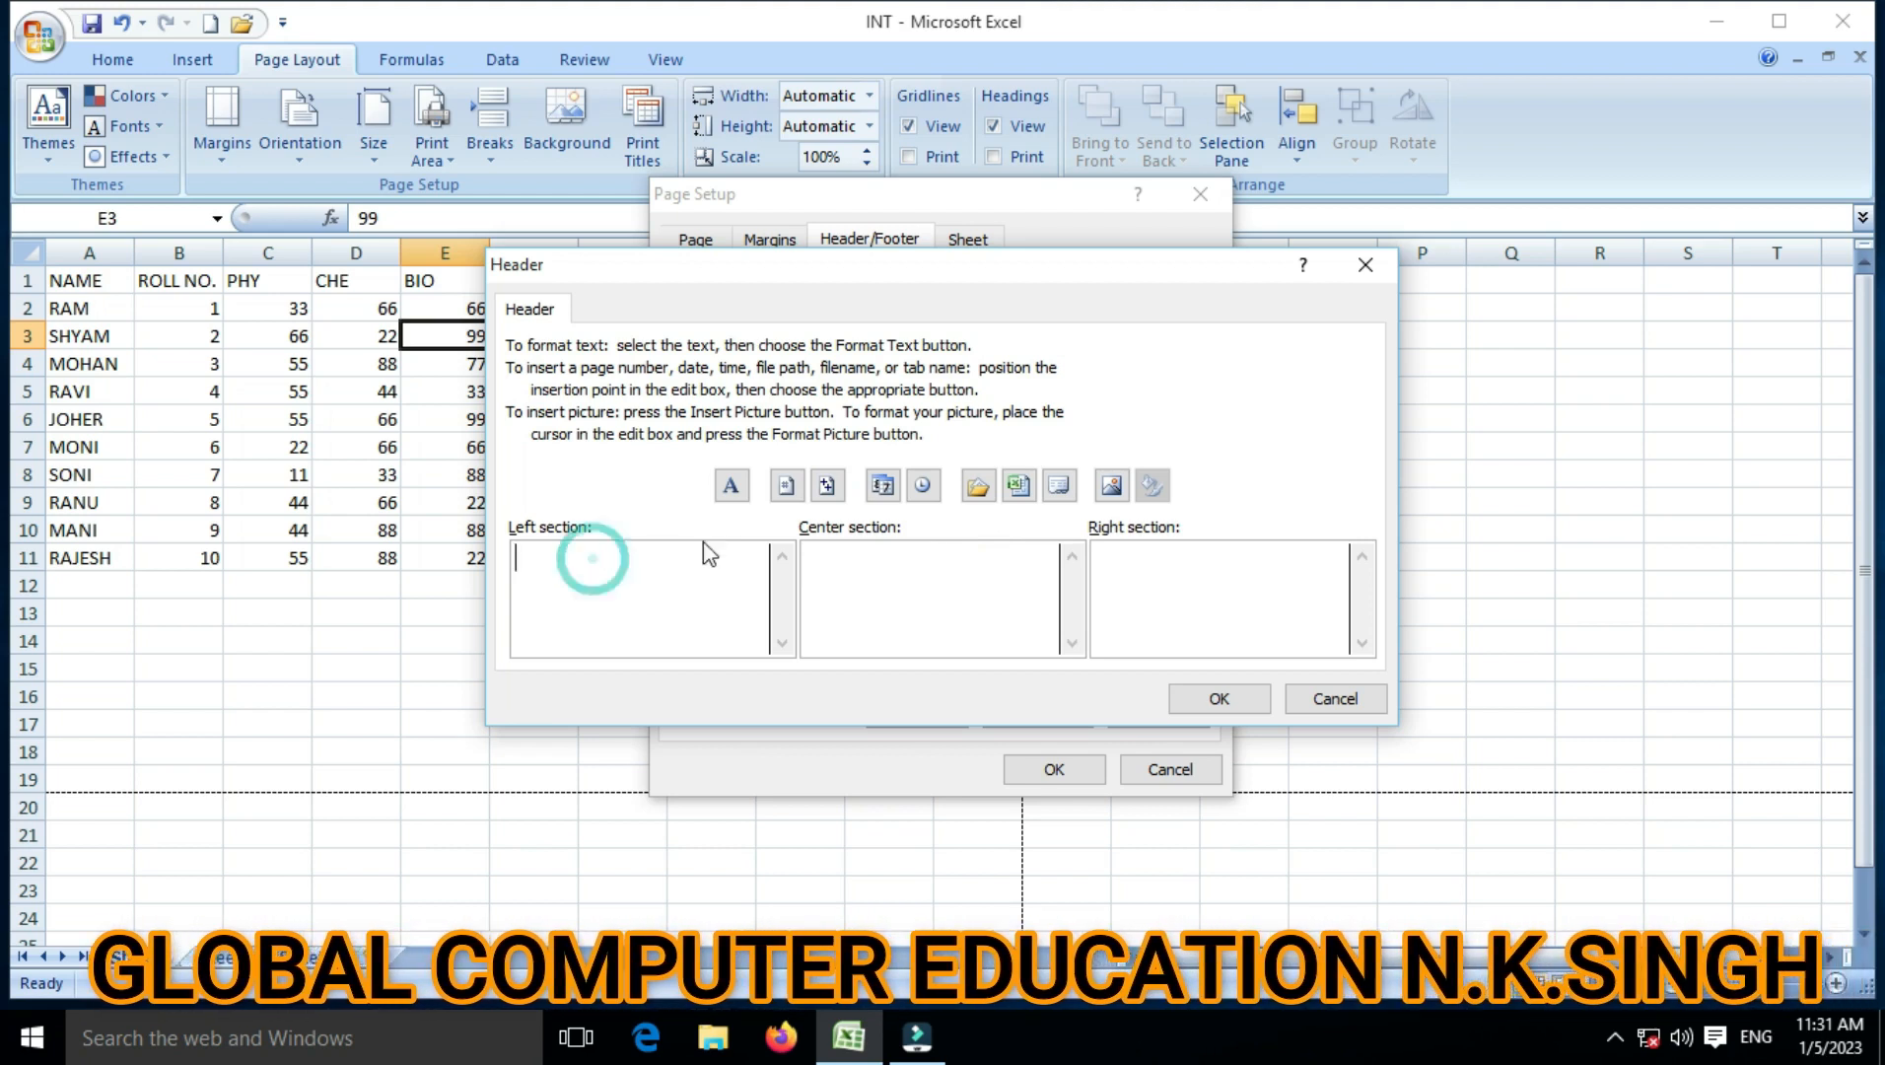
{"action": "left_click", "coordinate": [803, 488]}
{"action": "left_click", "coordinate": [846, 565]}
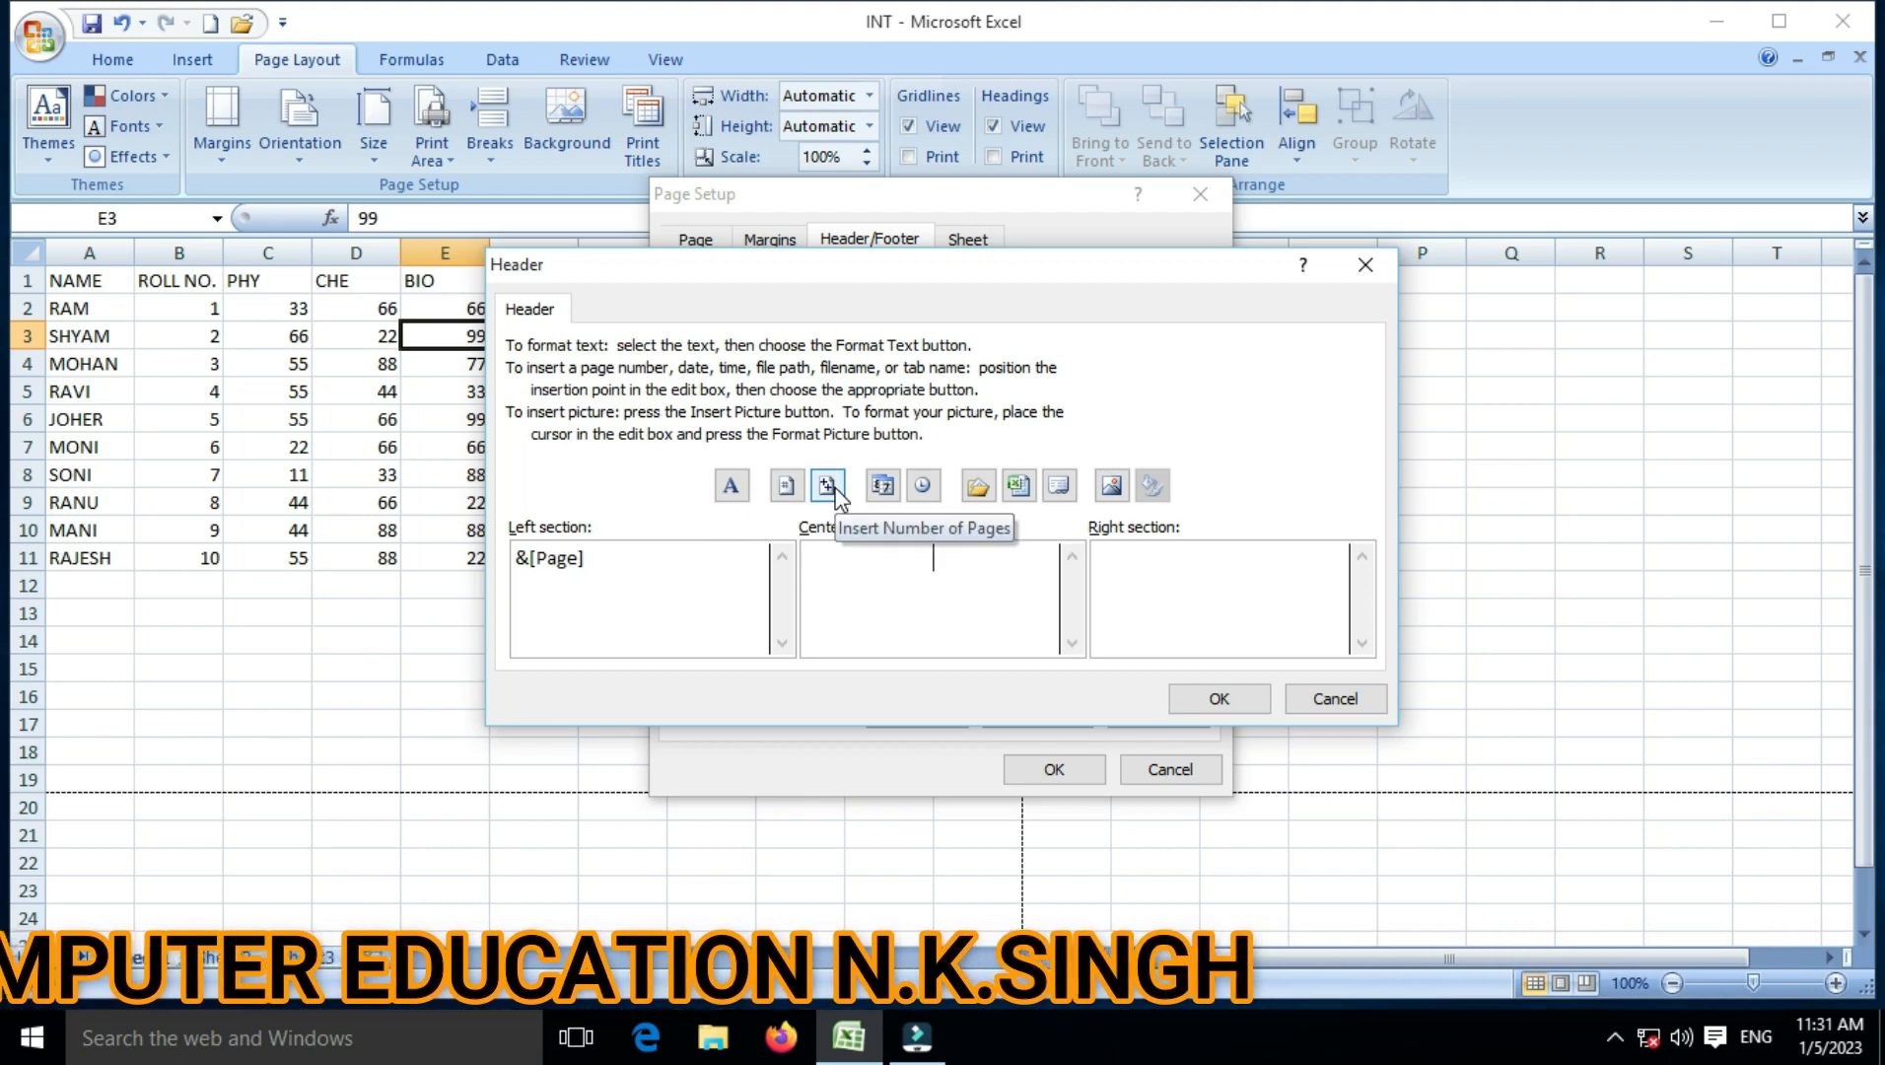
{"action": "left_click", "coordinate": [828, 485]}
{"action": "left_click", "coordinate": [1173, 571]}
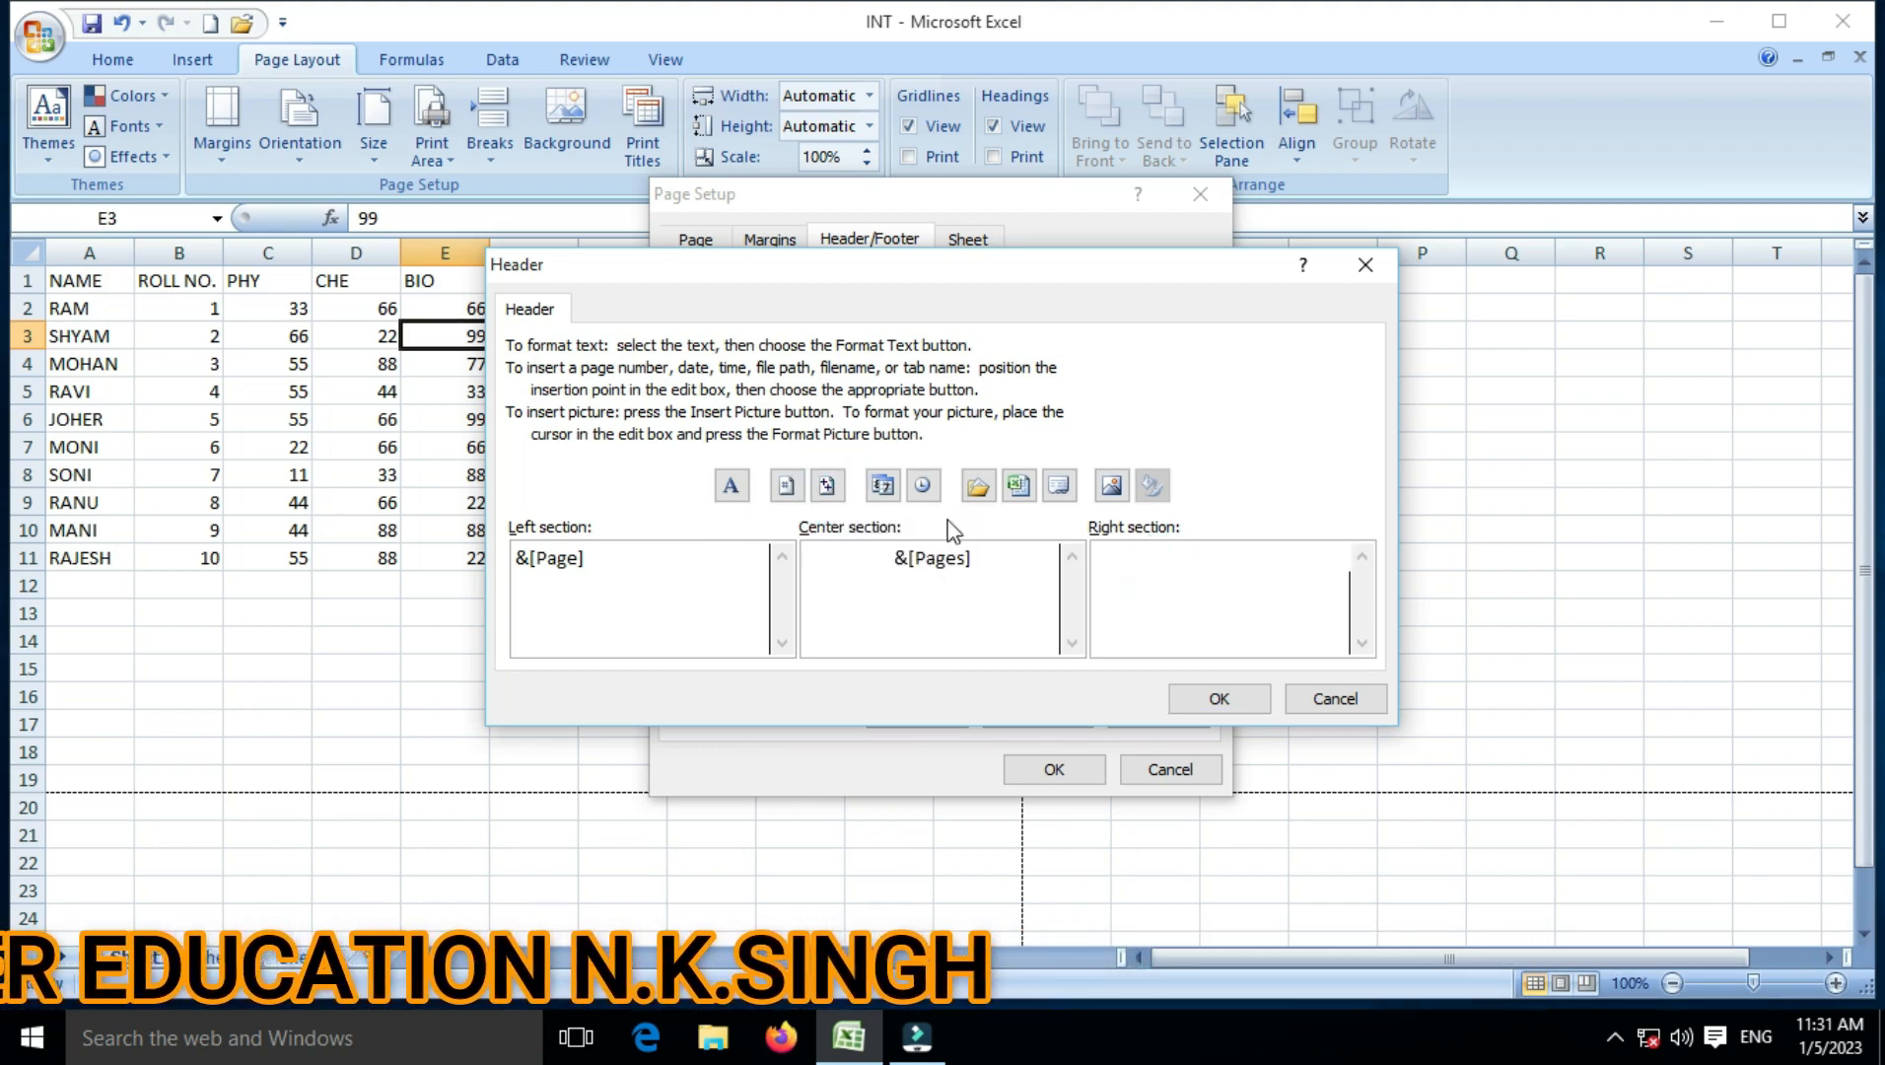
{"action": "left_click", "coordinate": [883, 485]}
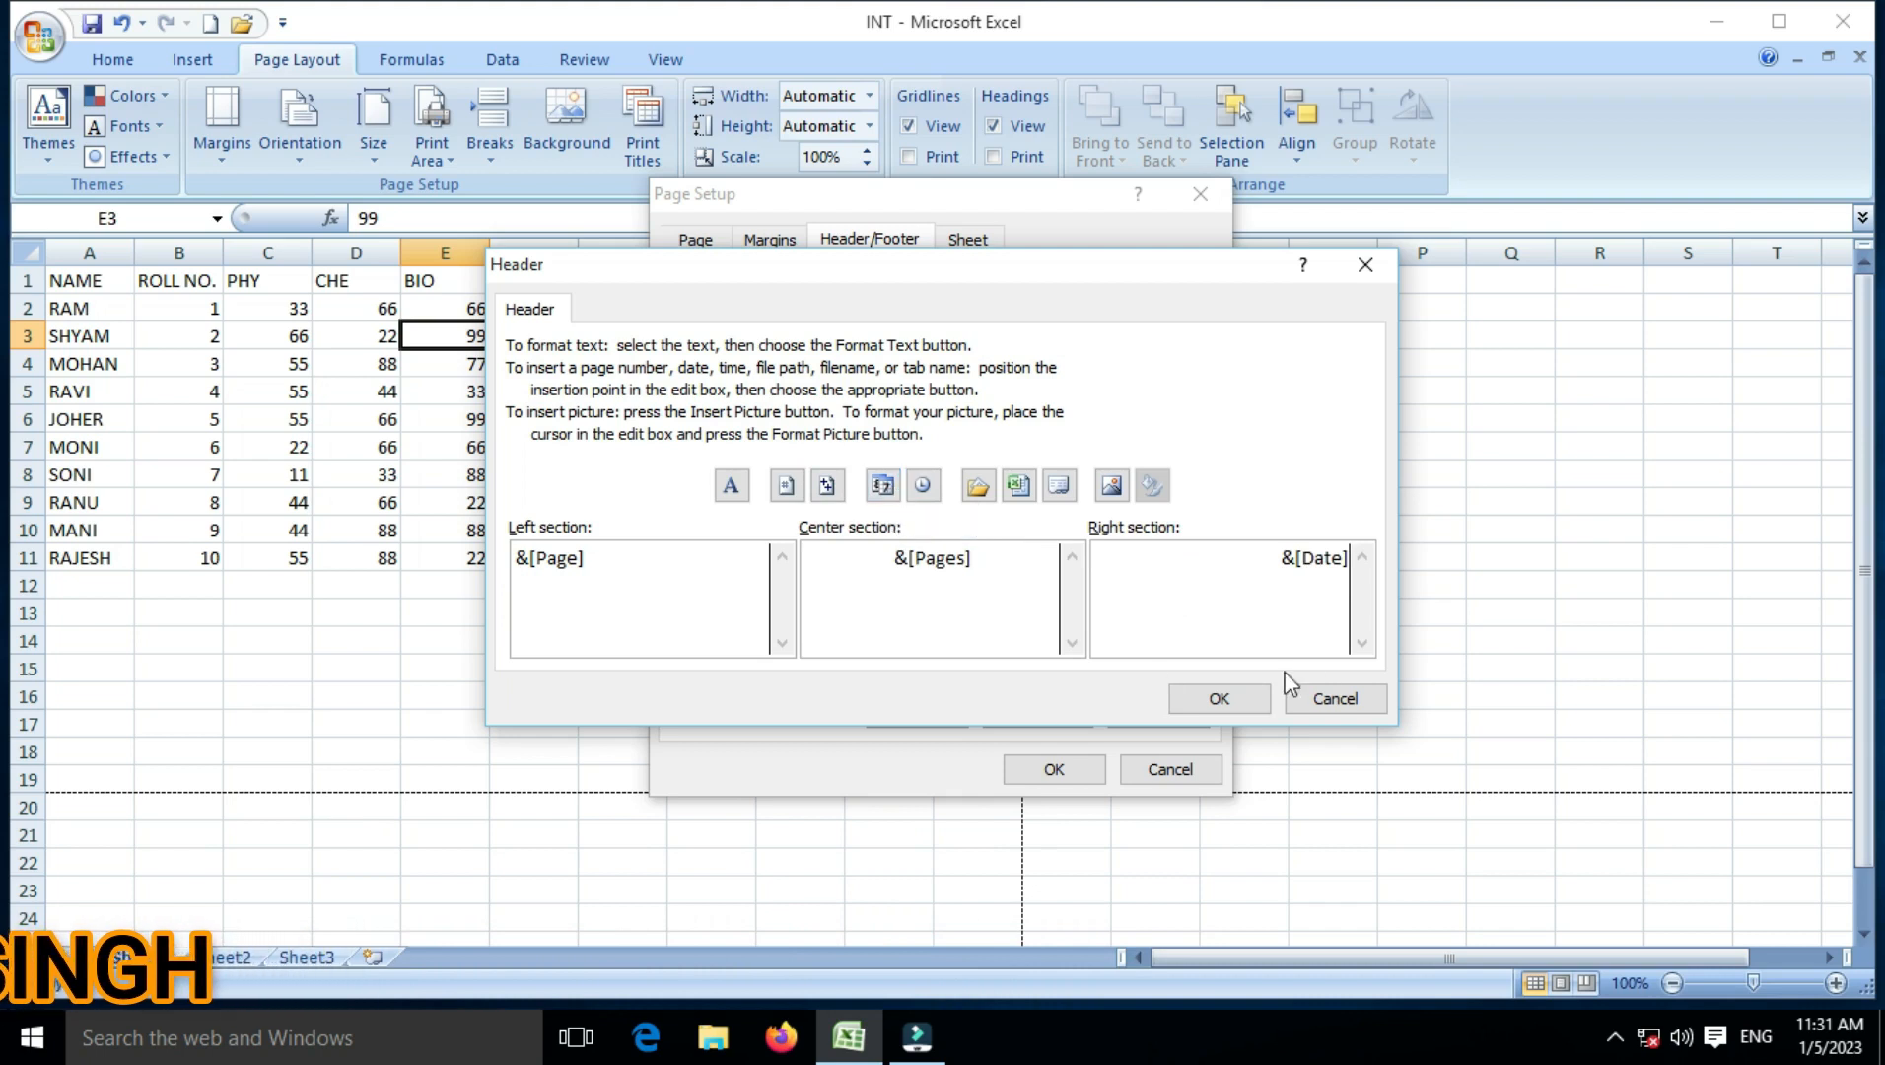
{"action": "left_click", "coordinate": [1247, 698]}
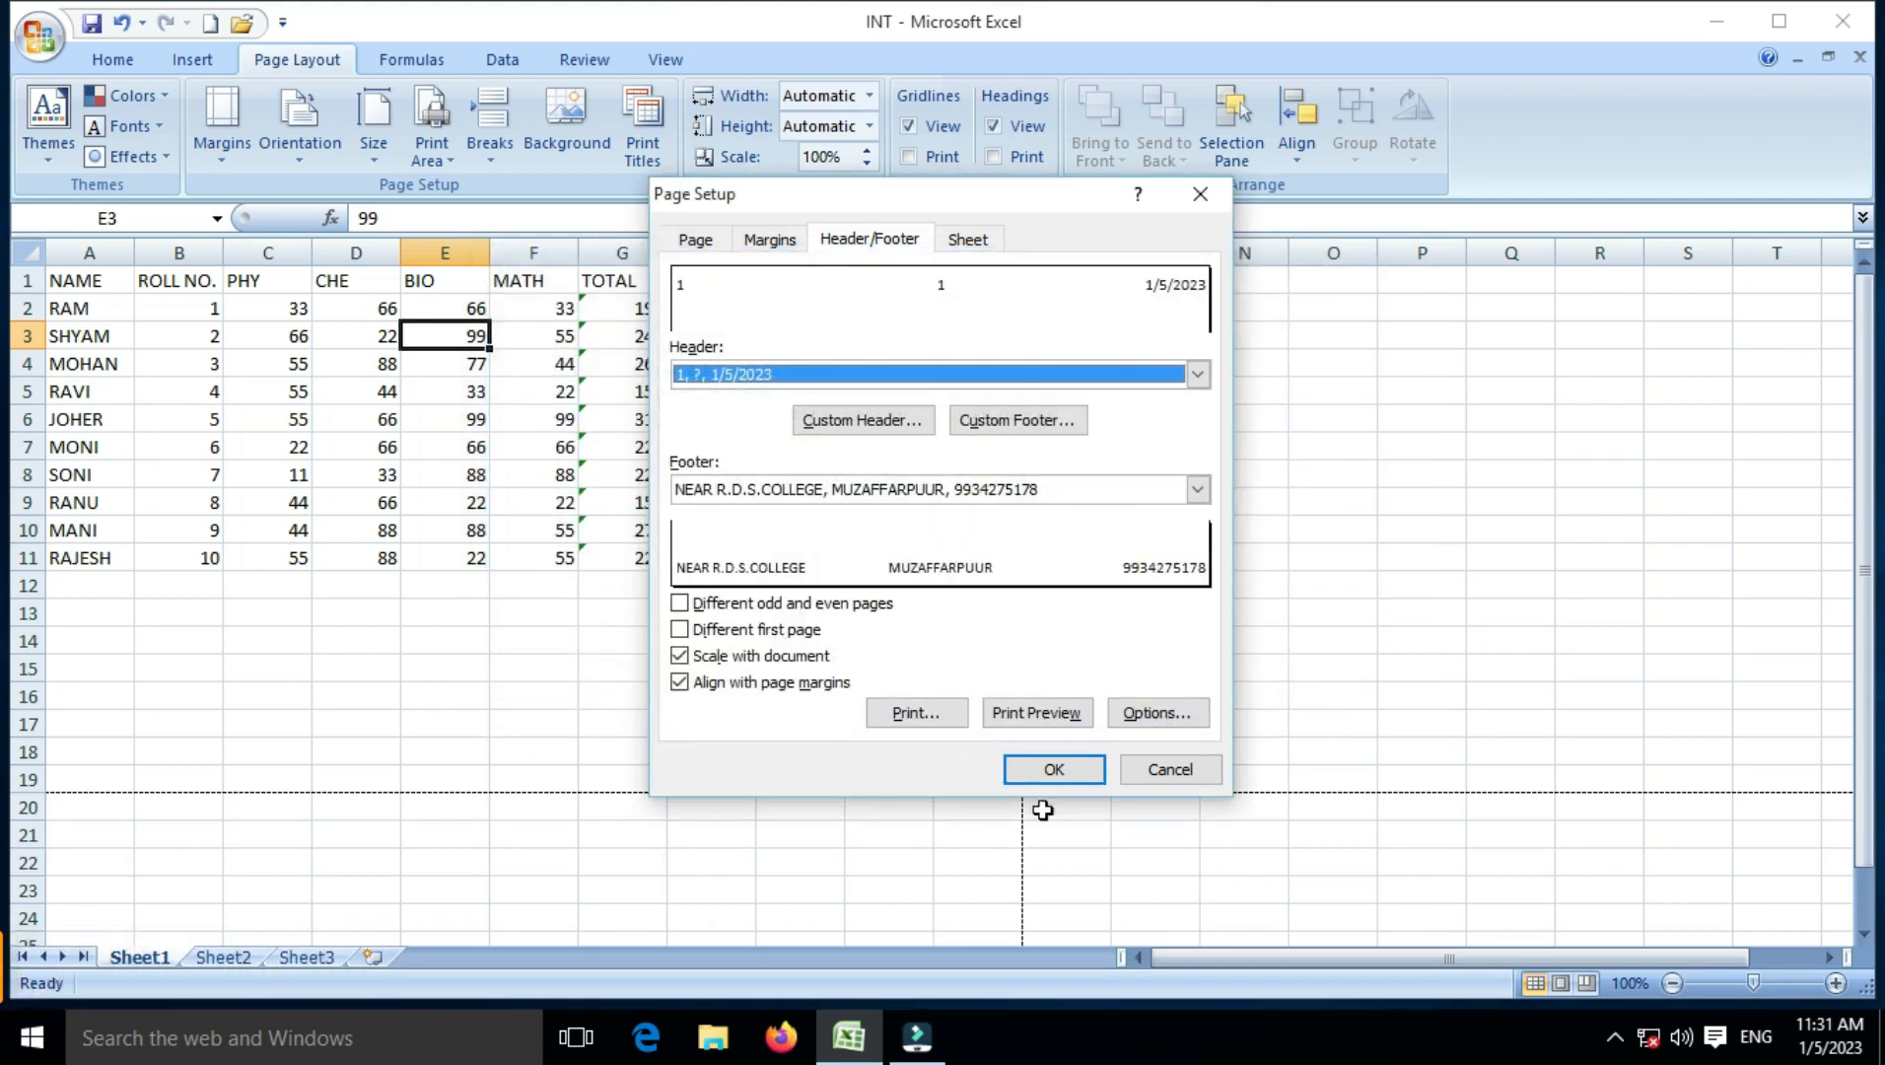
Step: Preview the page to confirm the header prints 1, 1 and 1/5/2023, then close the preview
{"action": "left_click", "coordinate": [1037, 712]}
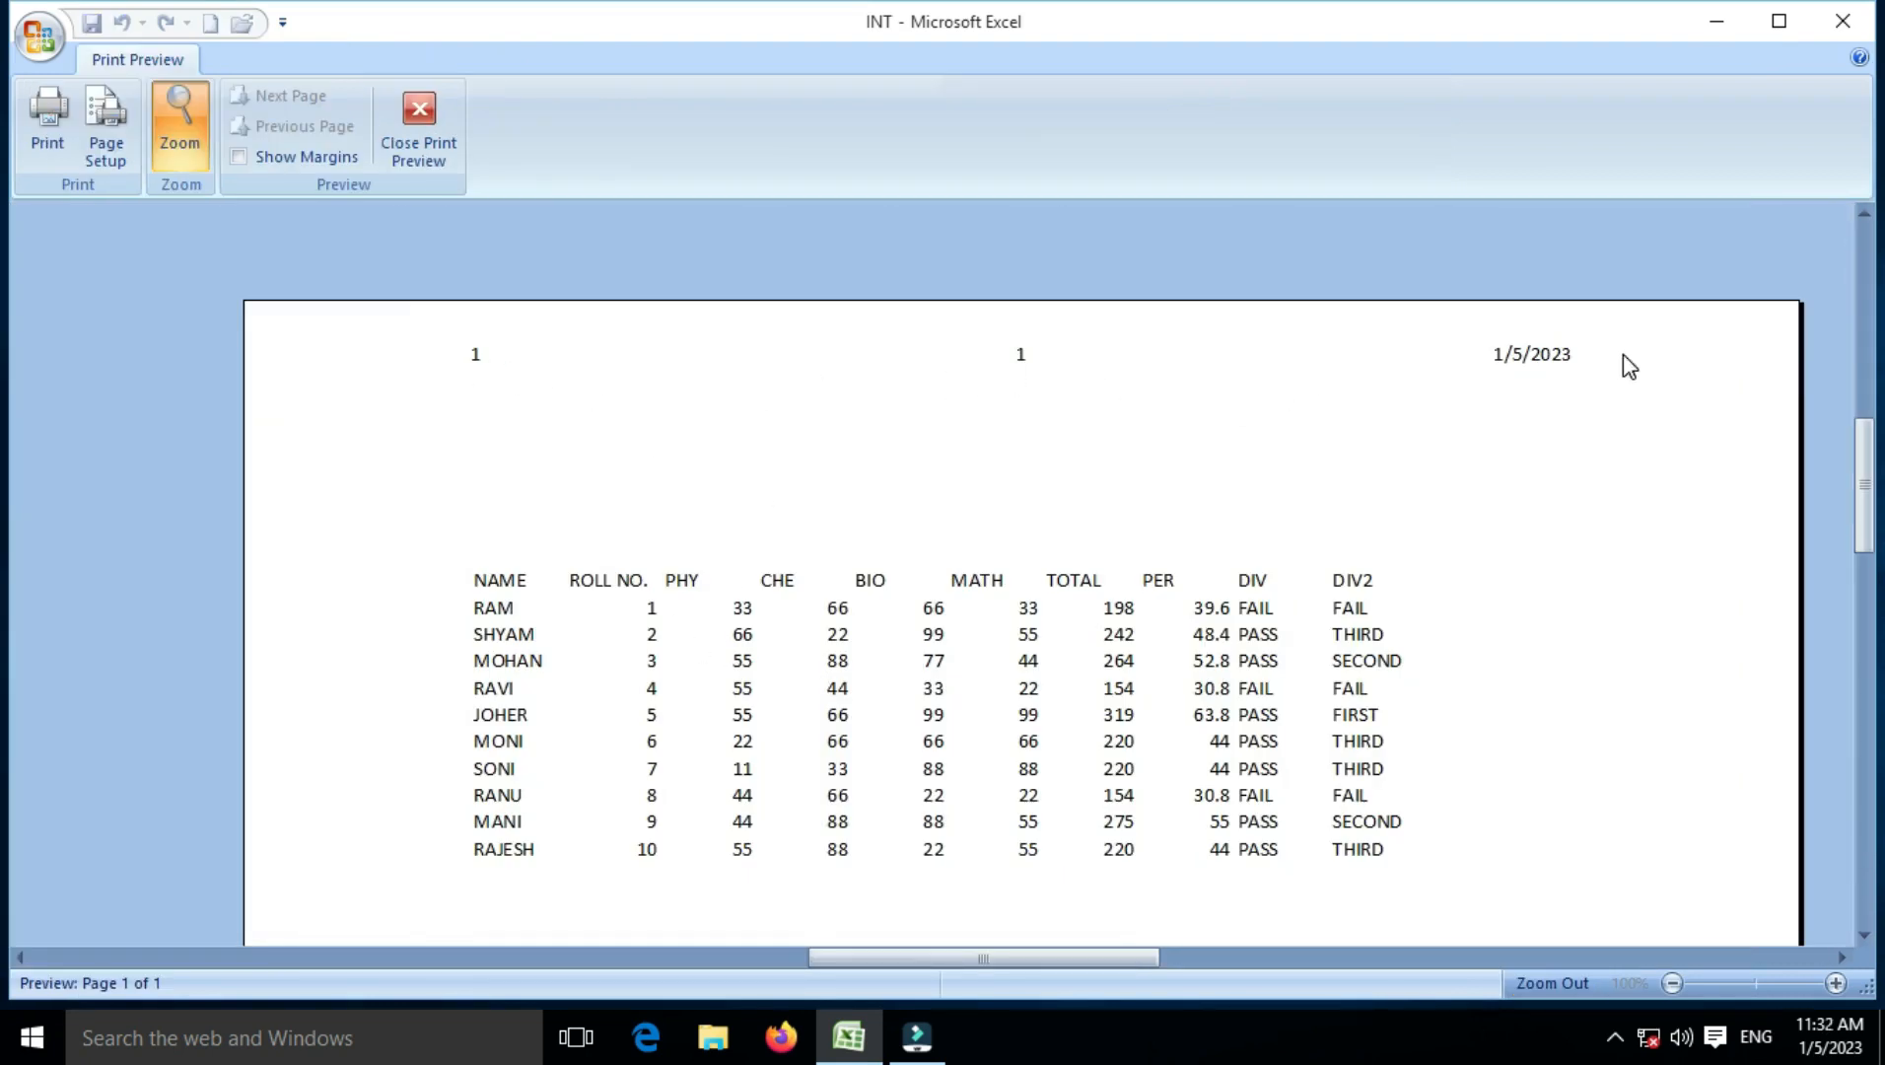
{"action": "scroll", "coordinate": [1513, 401], "scroll_direction": "down", "scroll_amount": 3}
{"action": "scroll", "coordinate": [1508, 392], "scroll_direction": "down", "scroll_amount": 10}
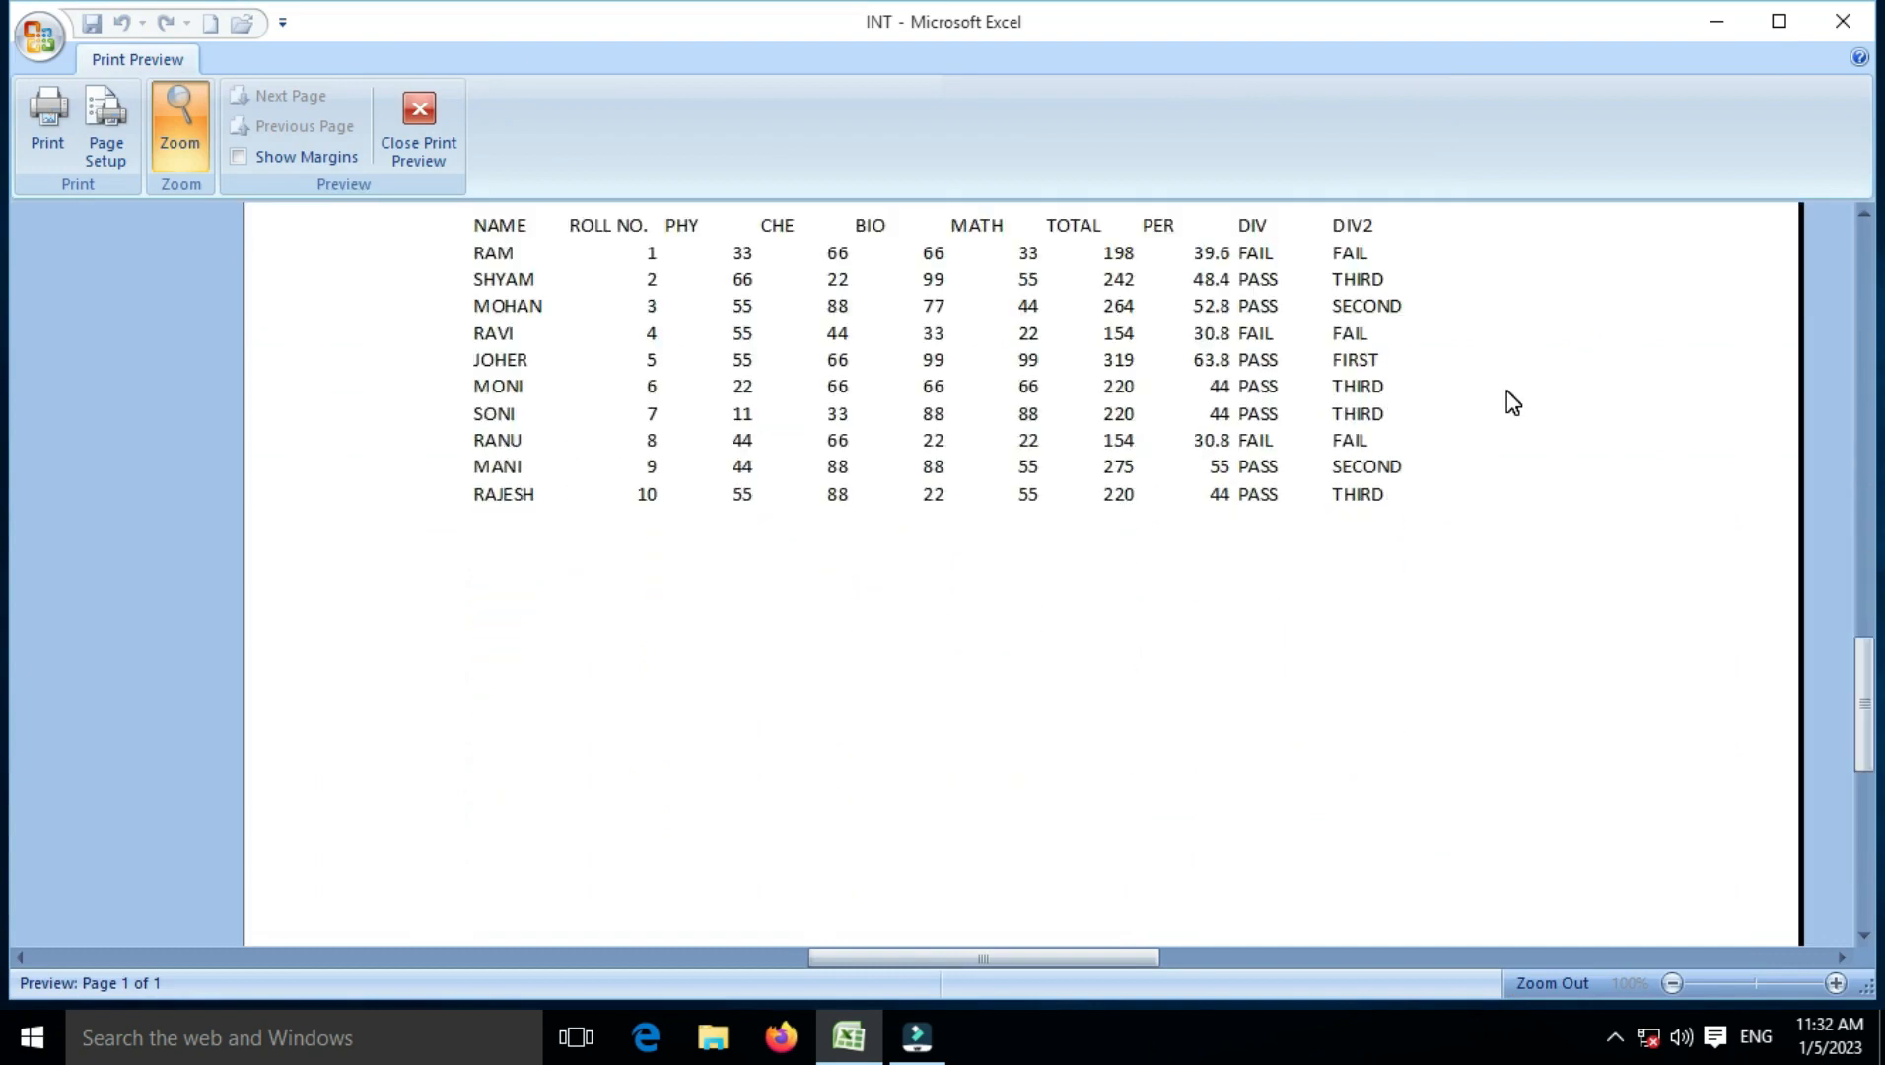
{"action": "scroll", "coordinate": [1630, 710], "scroll_direction": "up", "scroll_amount": 10}
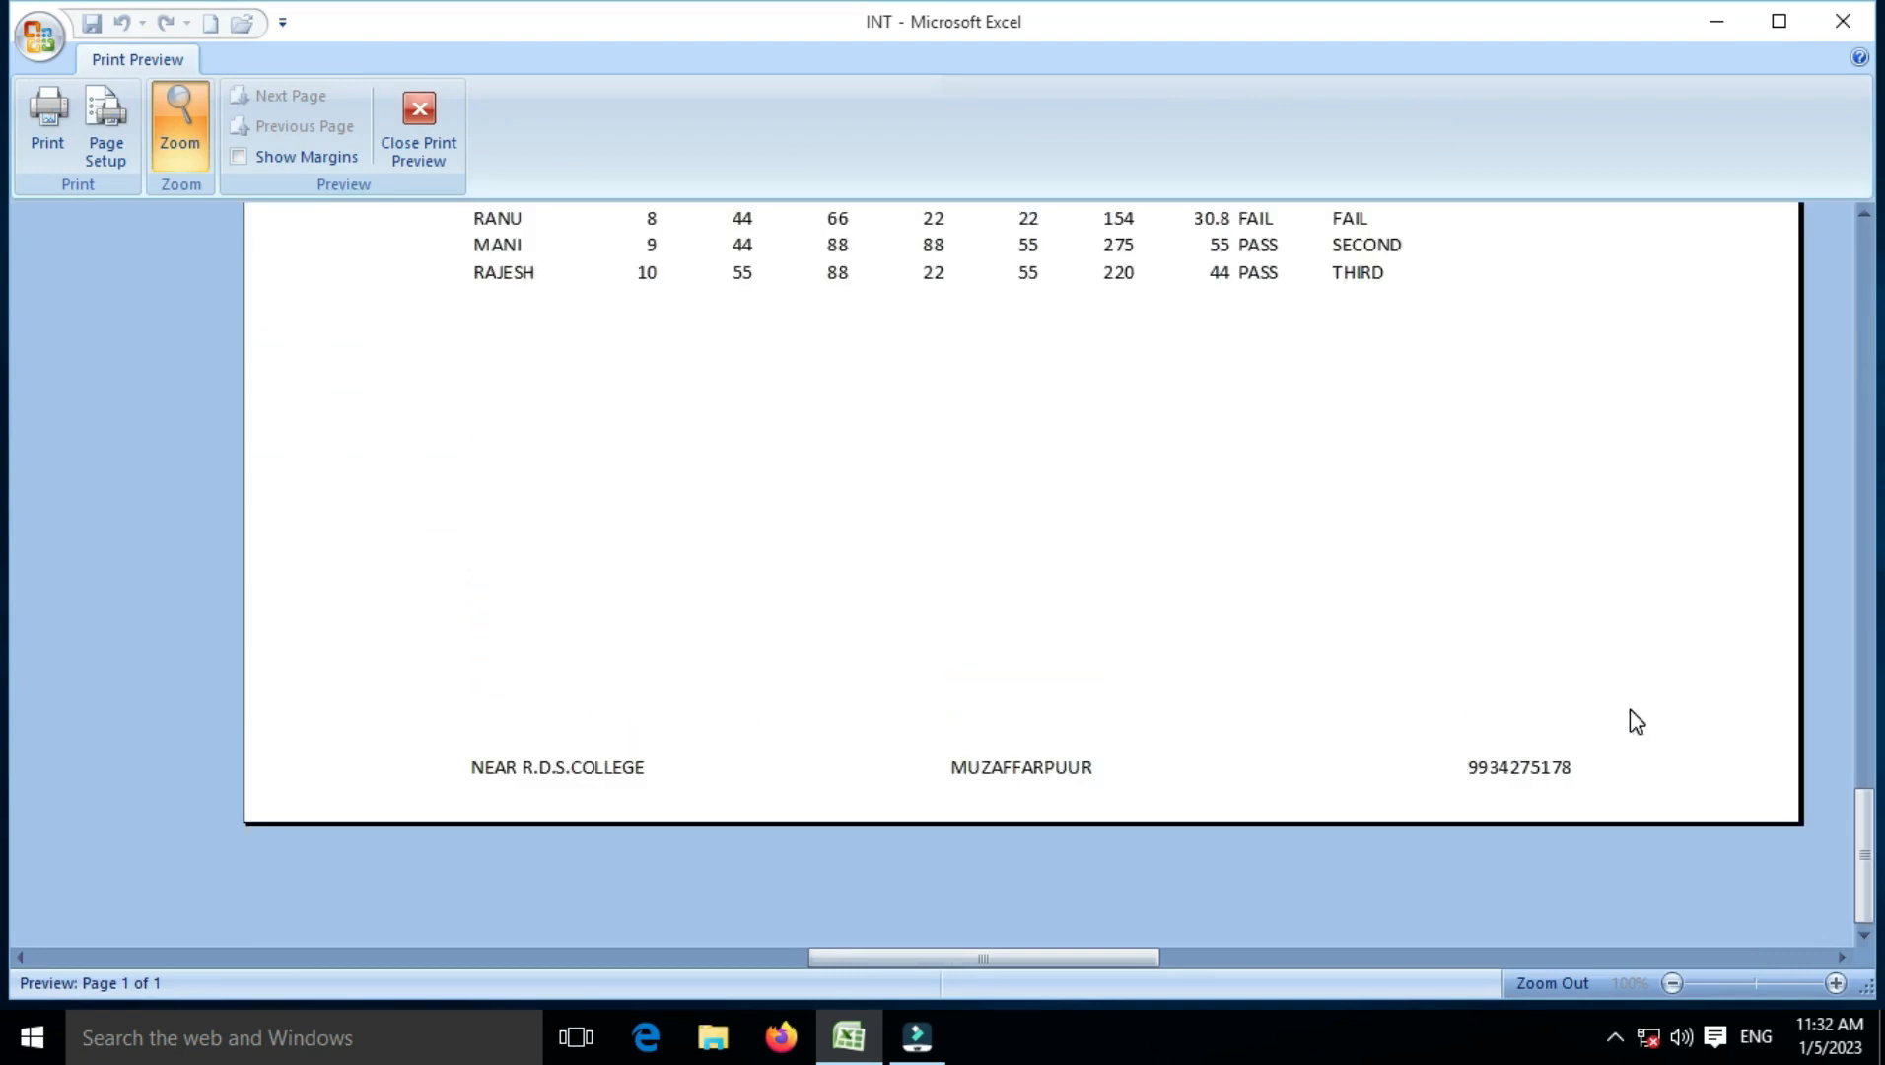
{"action": "left_click", "coordinate": [424, 146]}
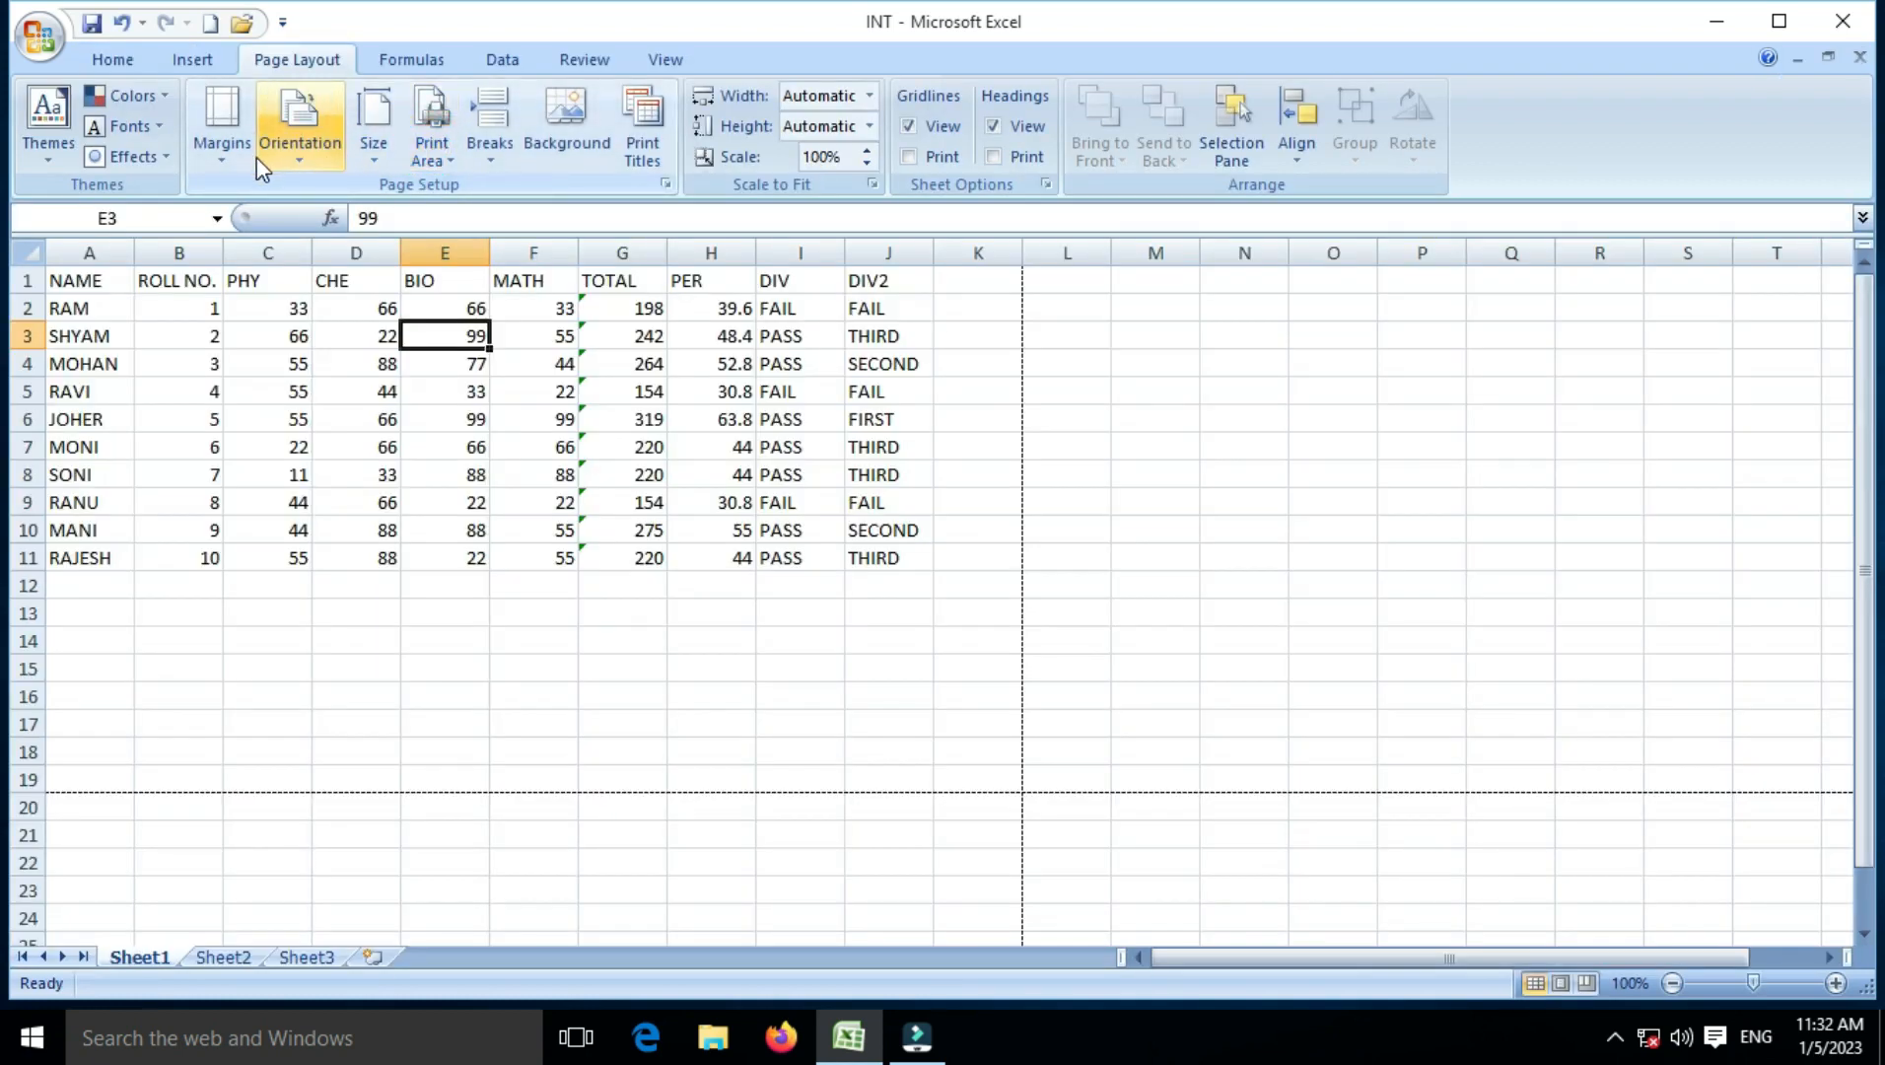
Step: Review the custom footer, then enable gridline printing on the Sheet tab and preview it
{"action": "left_click", "coordinate": [252, 156]}
{"action": "left_click", "coordinate": [312, 588]}
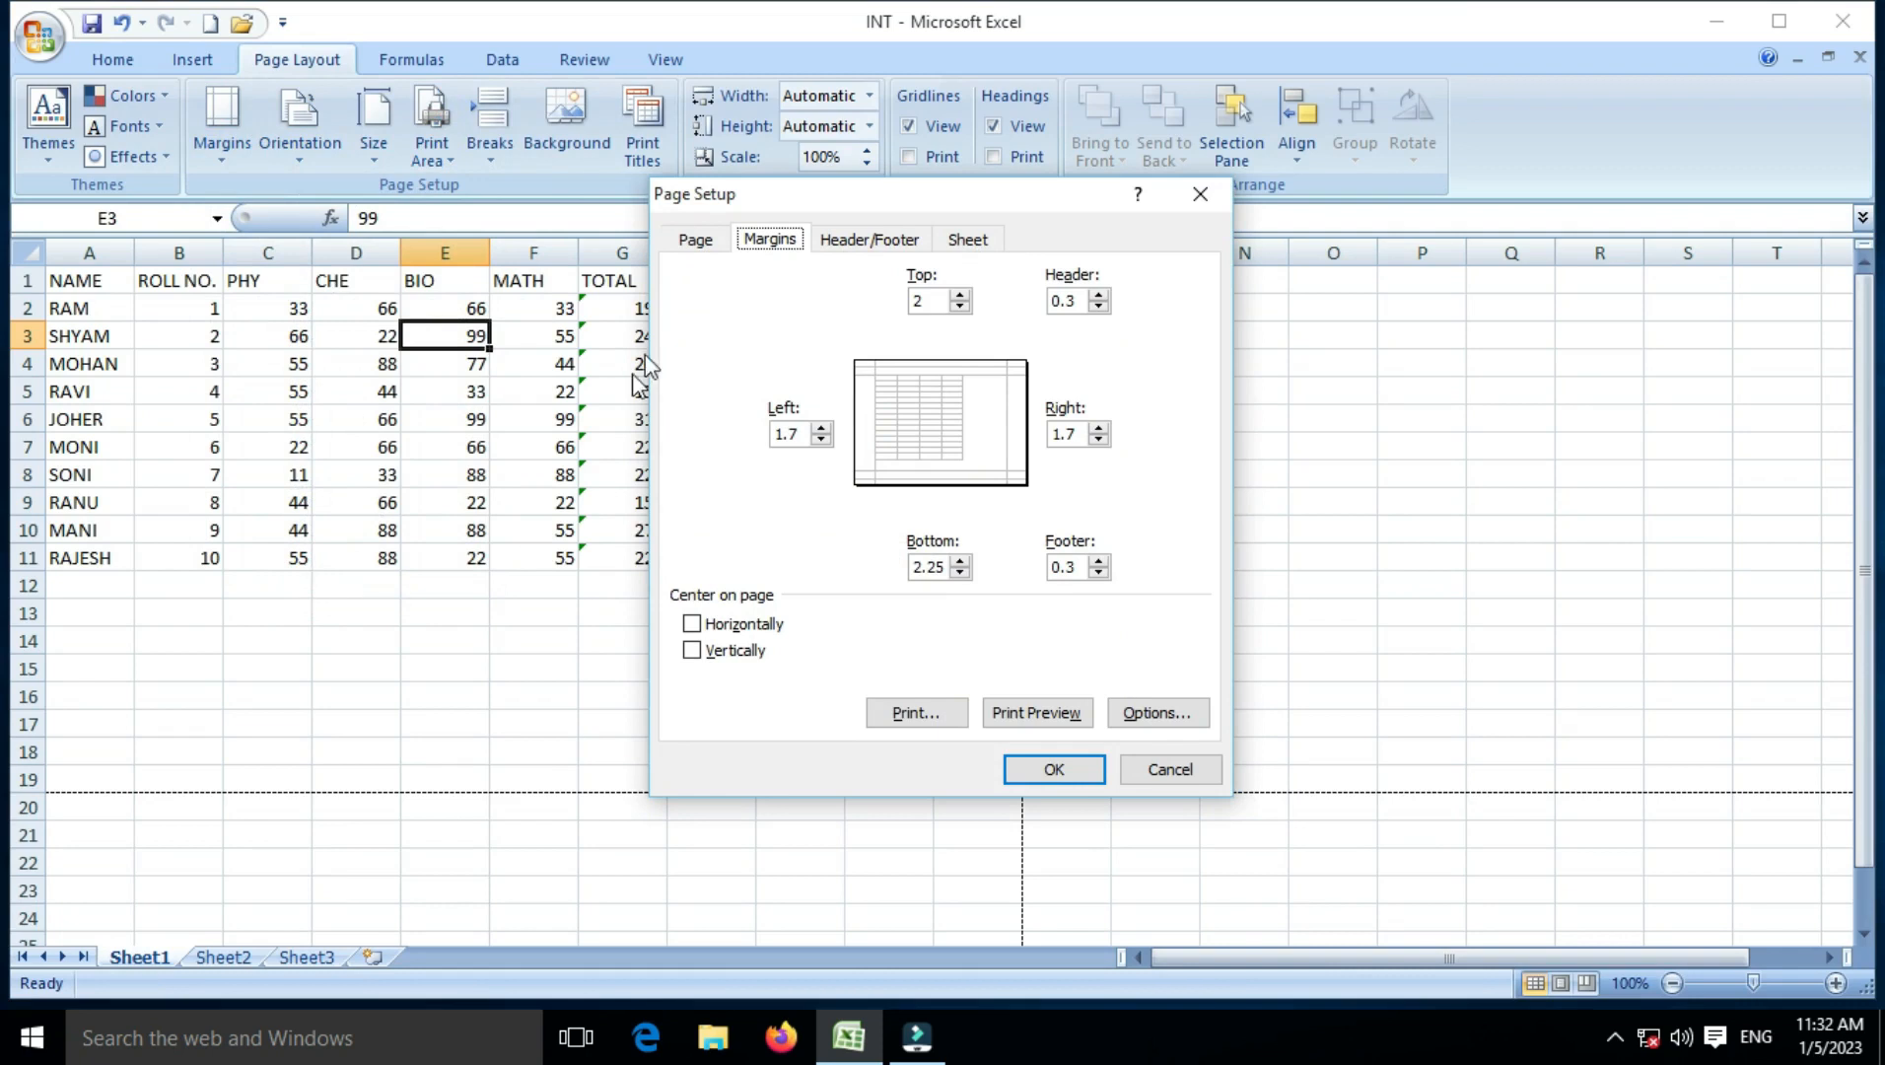
{"action": "left_click", "coordinate": [865, 239]}
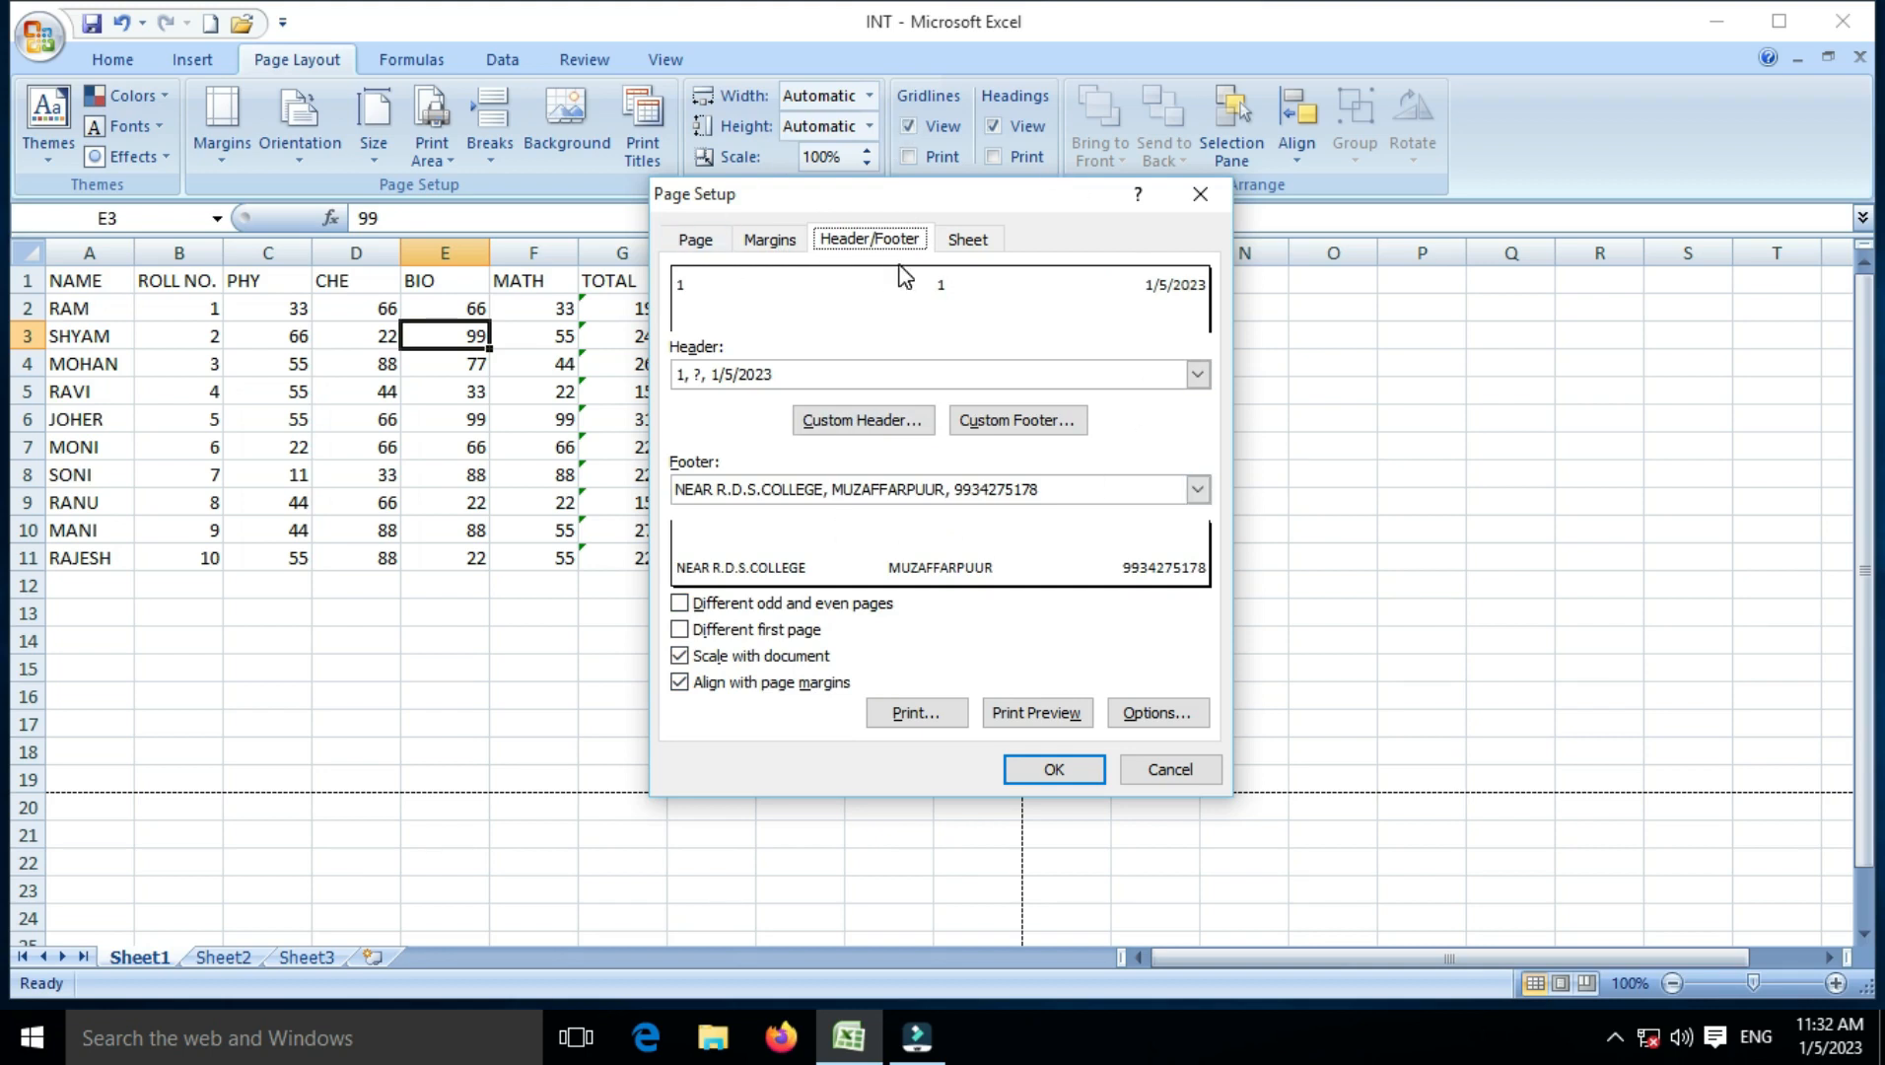
{"action": "left_click", "coordinate": [982, 422]}
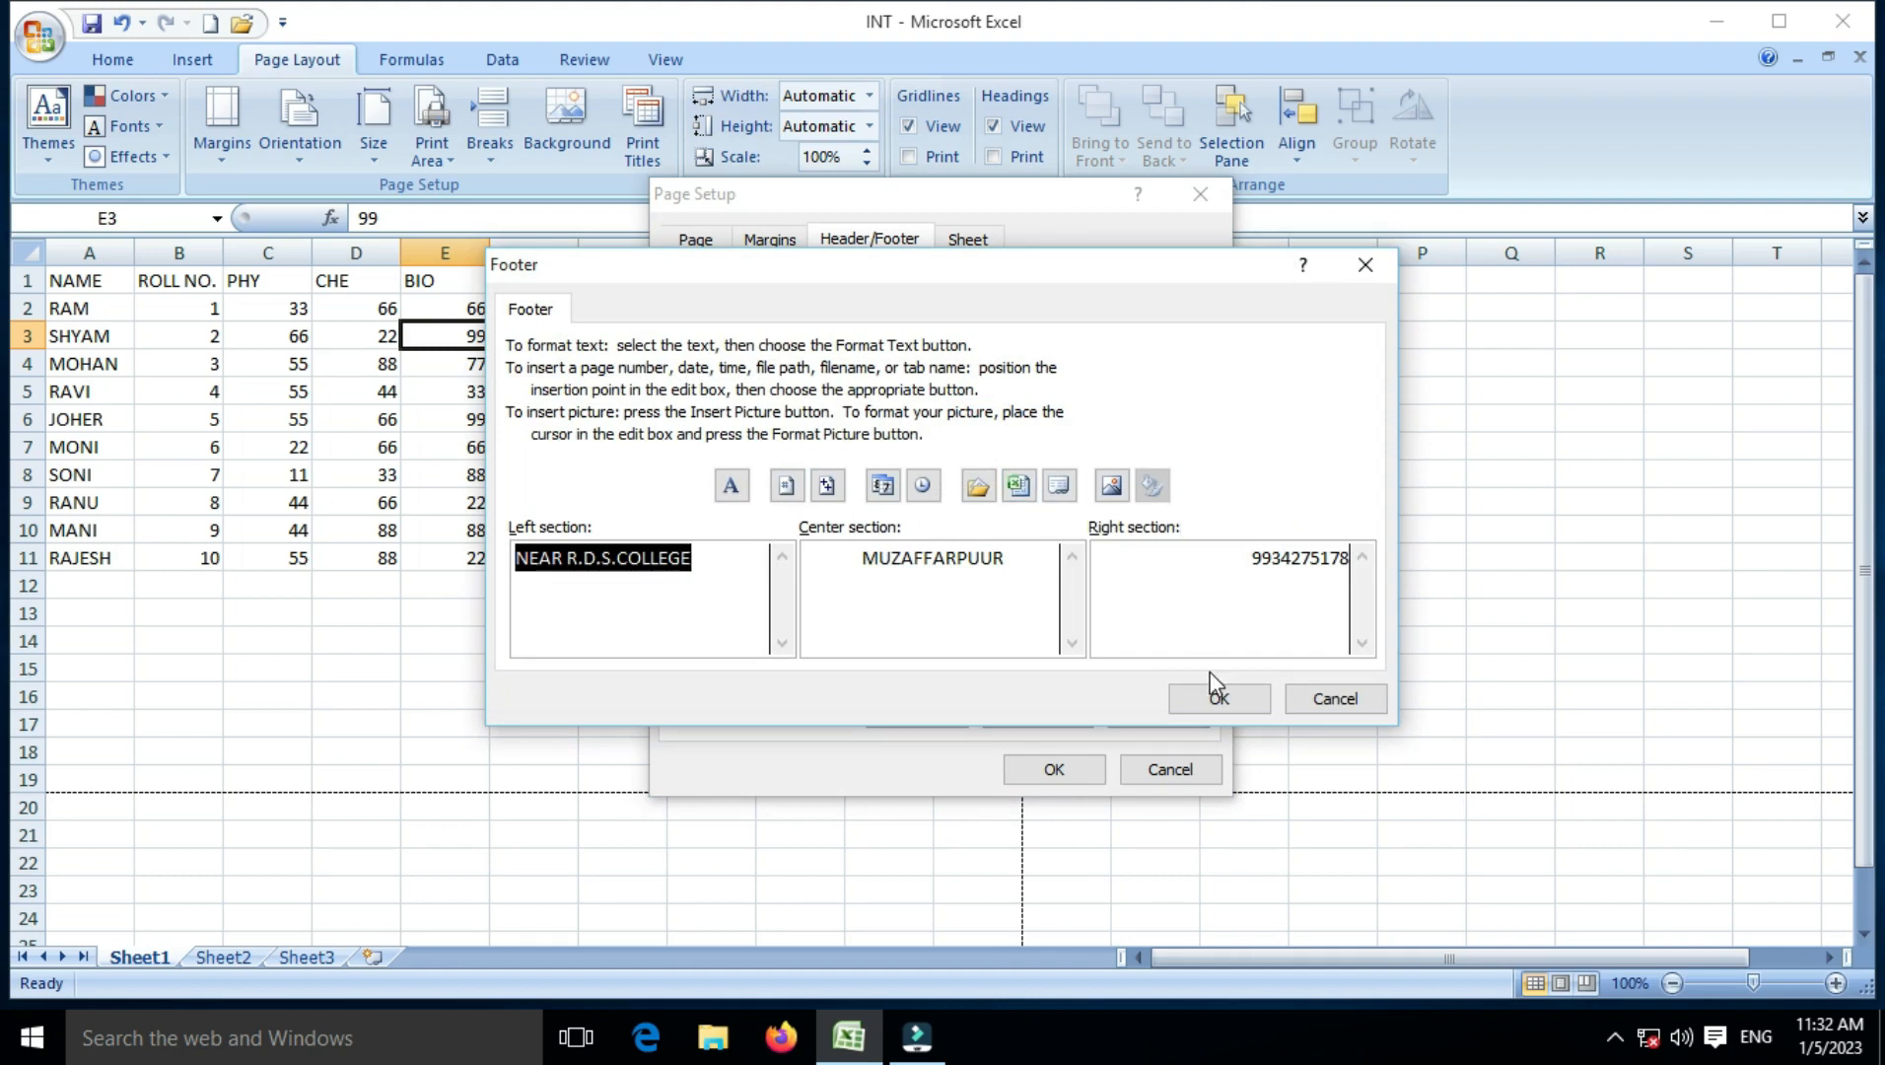
{"action": "left_click", "coordinate": [1219, 699]}
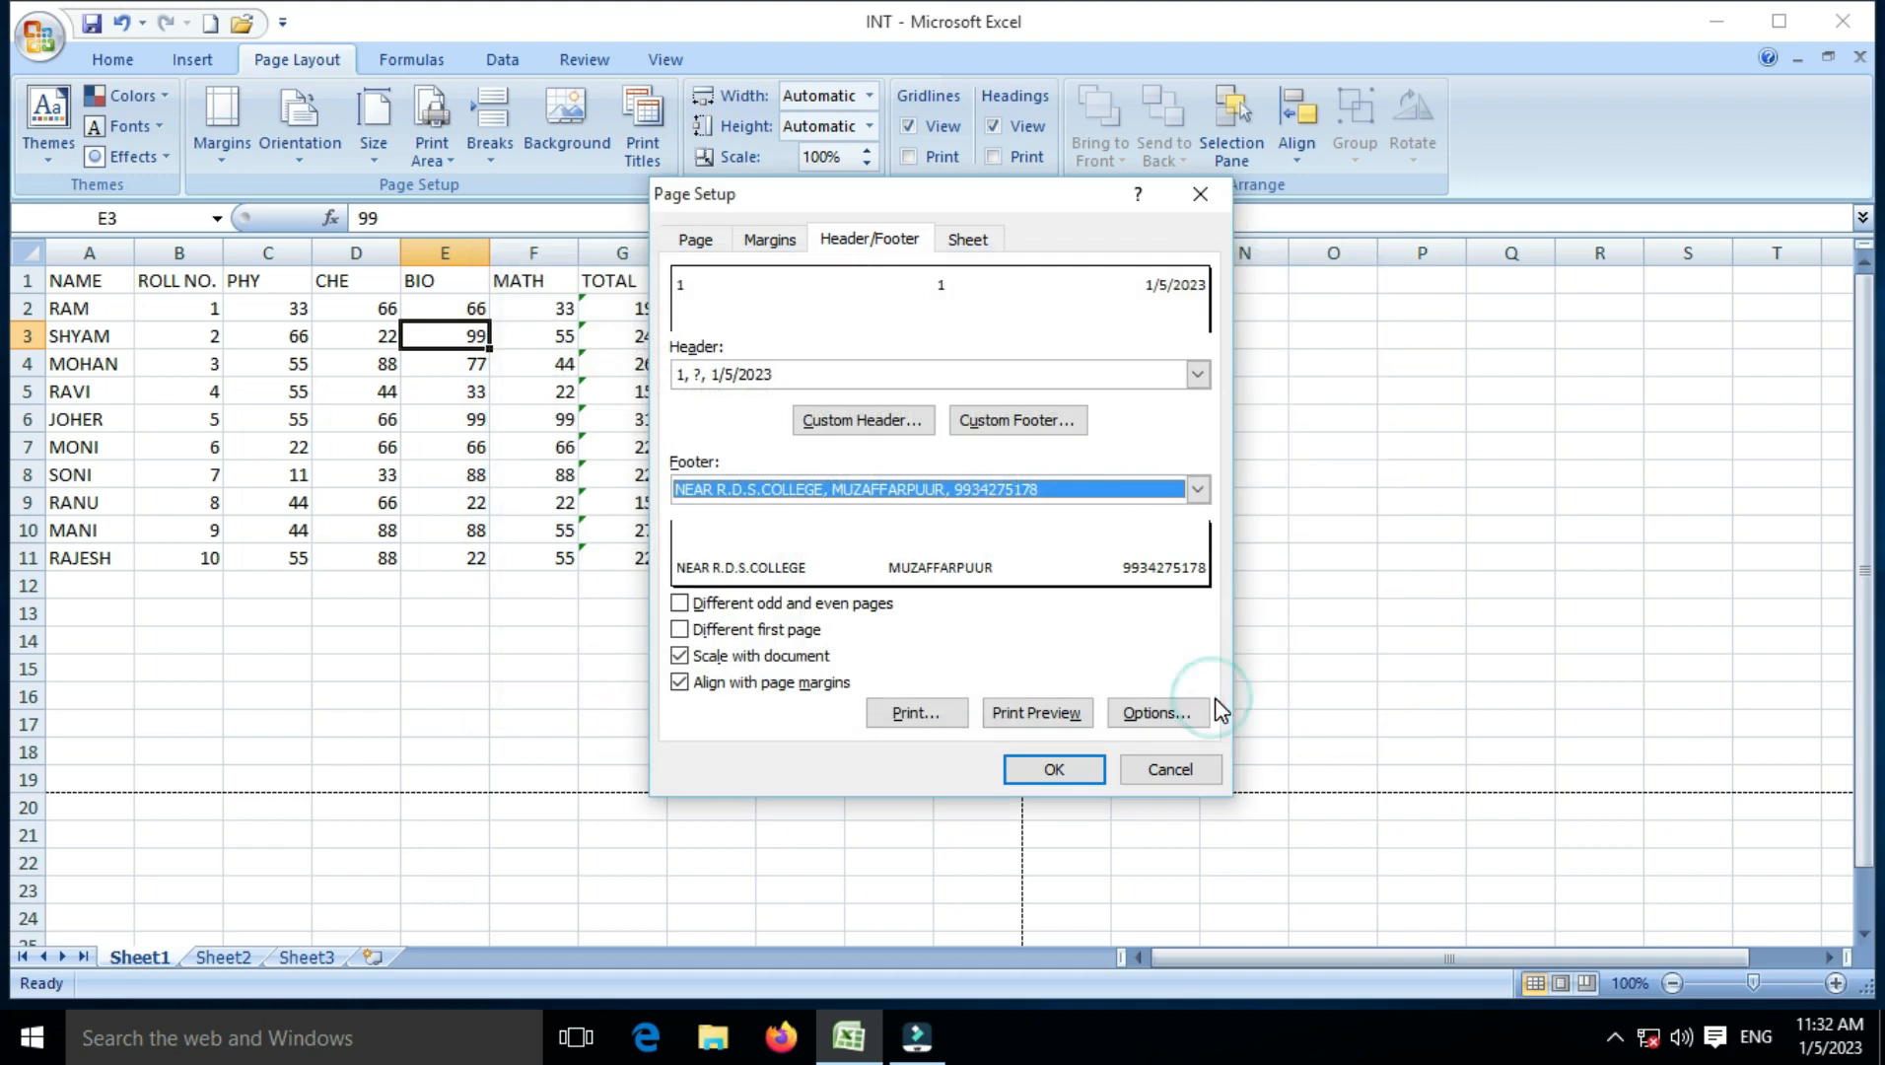
{"action": "left_click", "coordinate": [958, 241]}
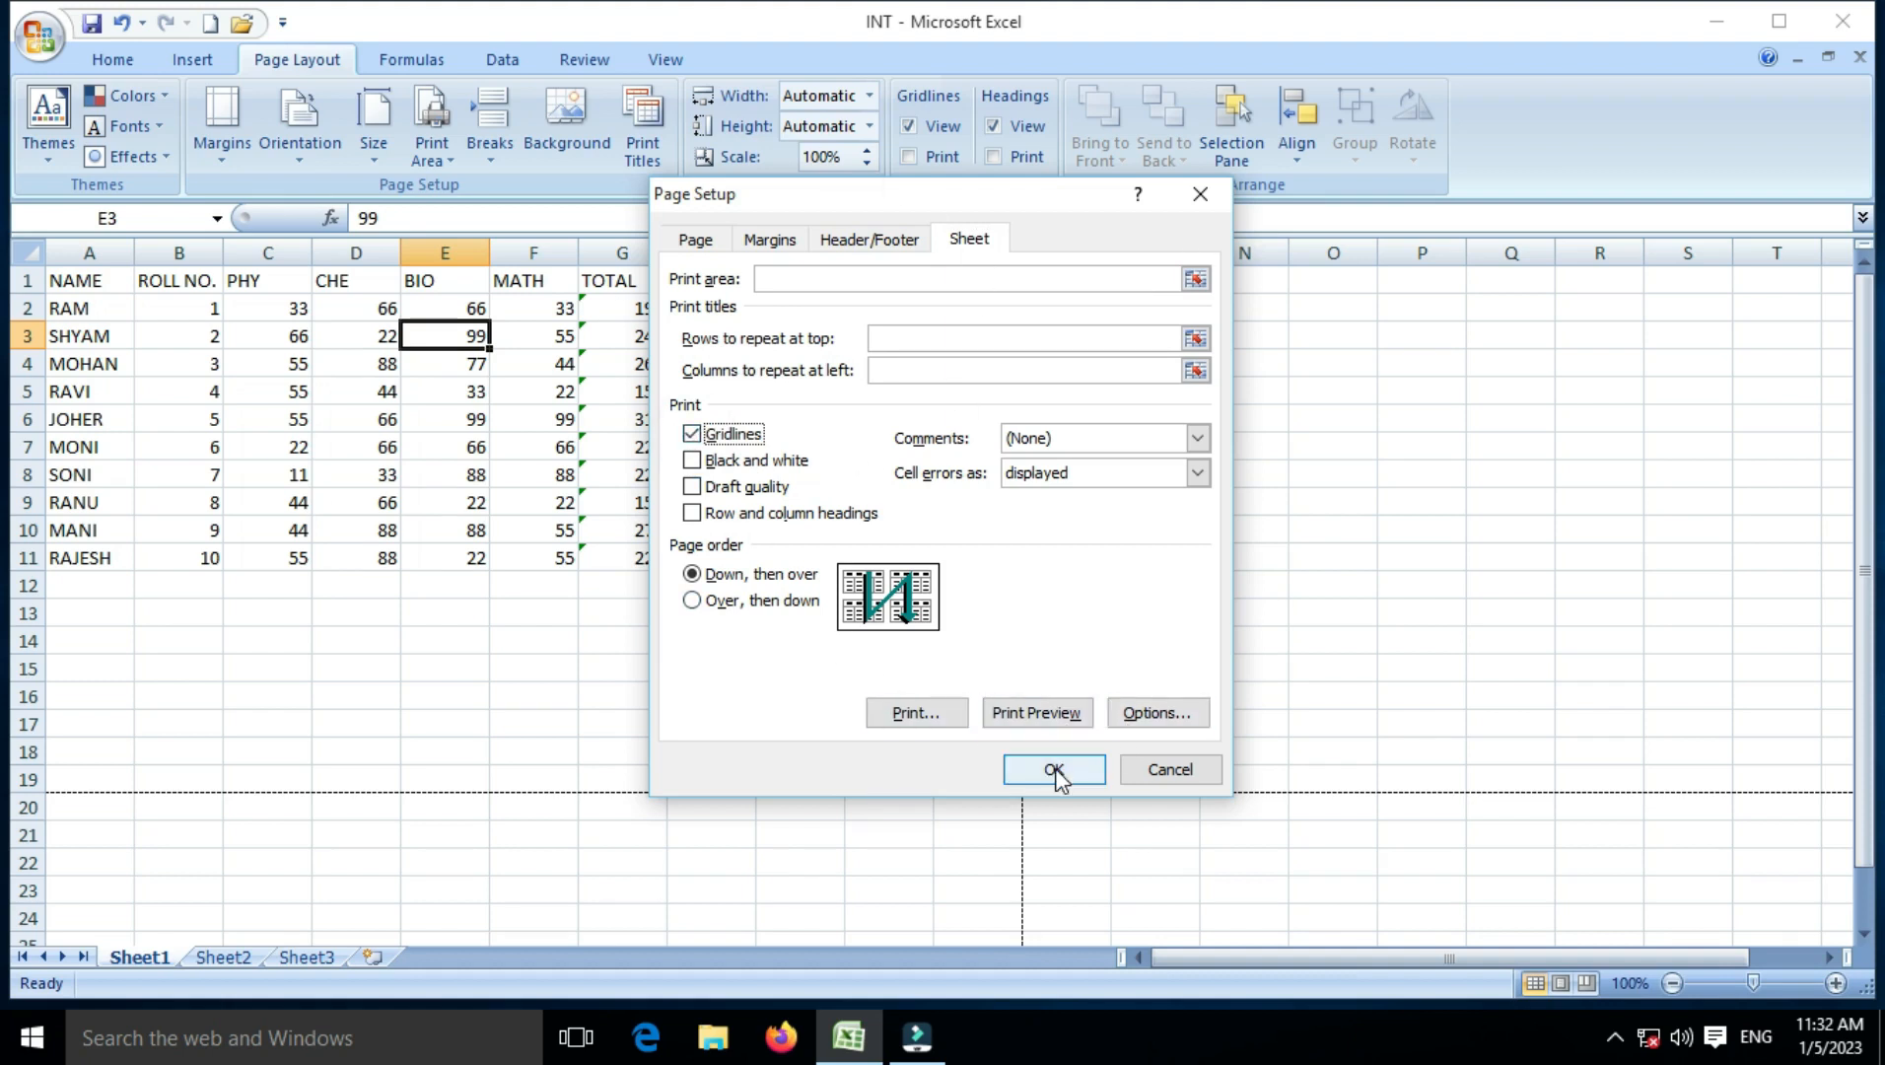
{"action": "left_click", "coordinate": [1043, 710]}
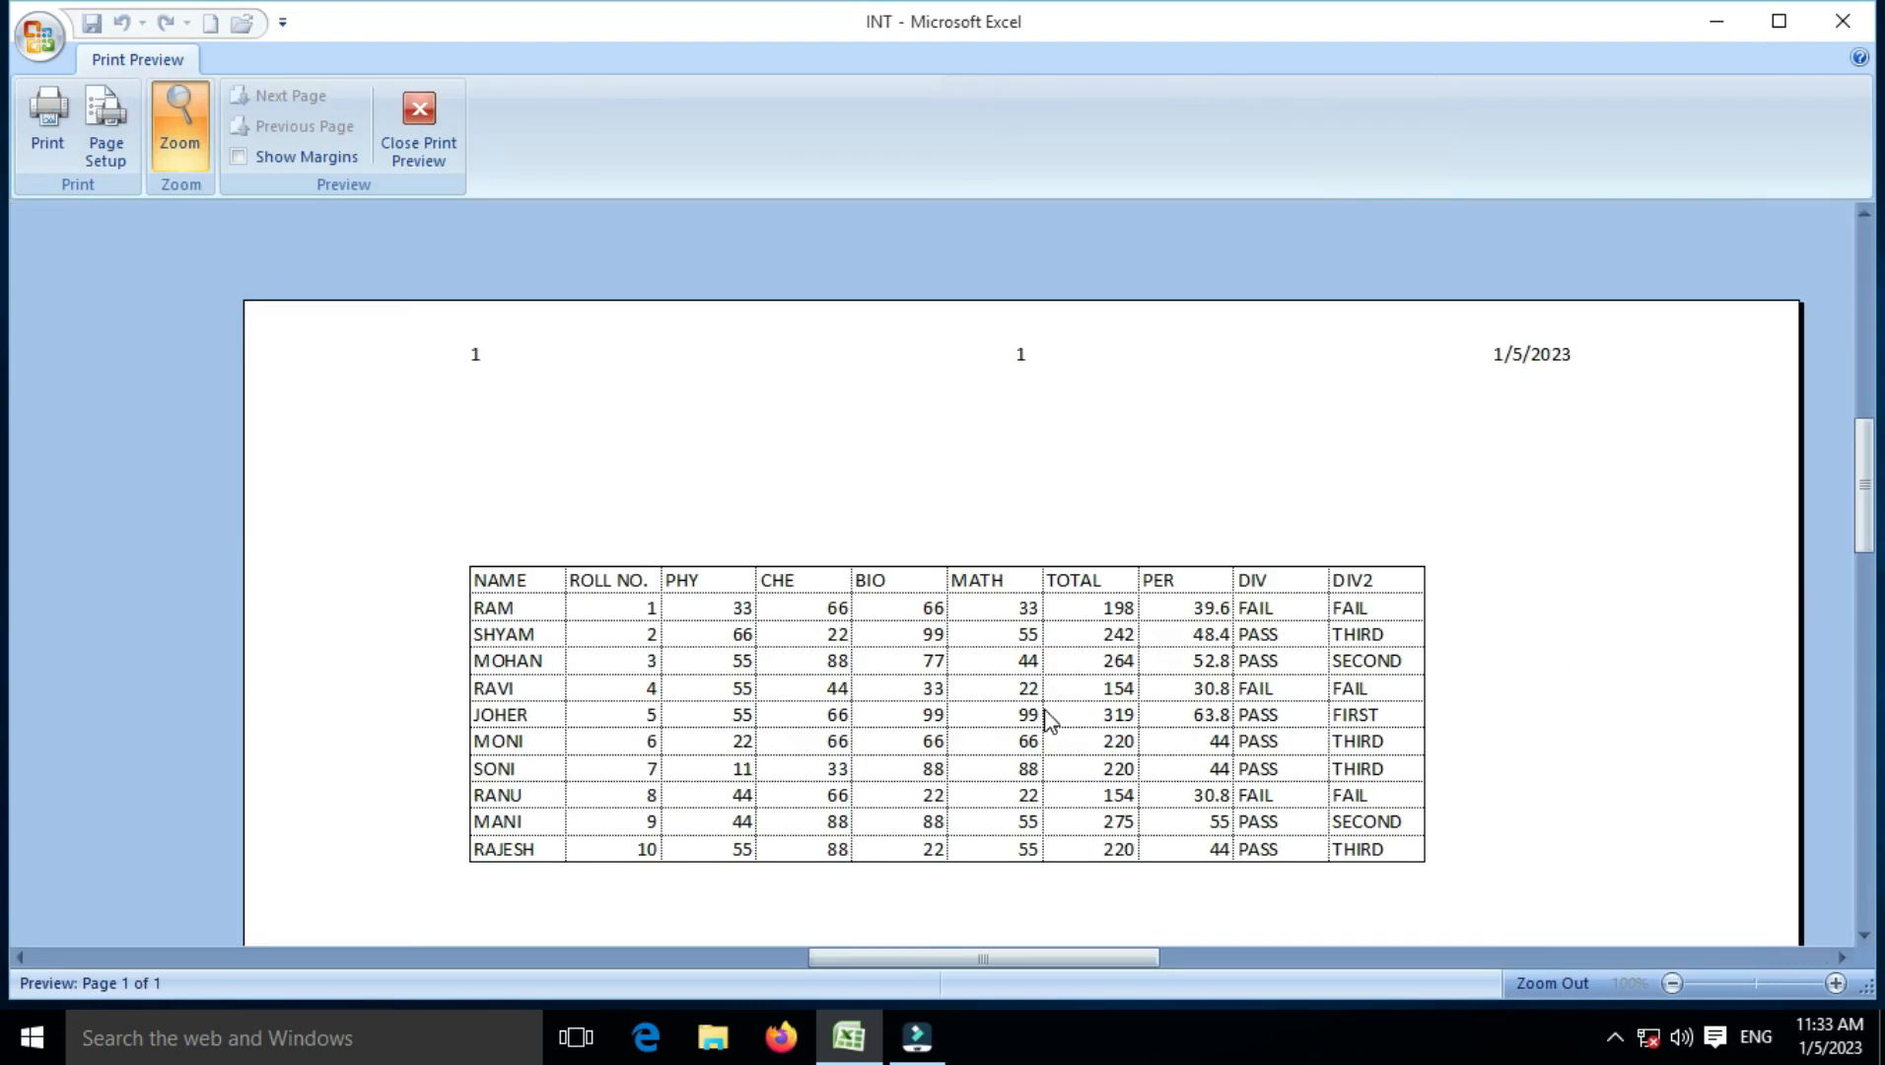
{"action": "scroll", "coordinate": [1001, 643], "scroll_direction": "down", "scroll_amount": 3}
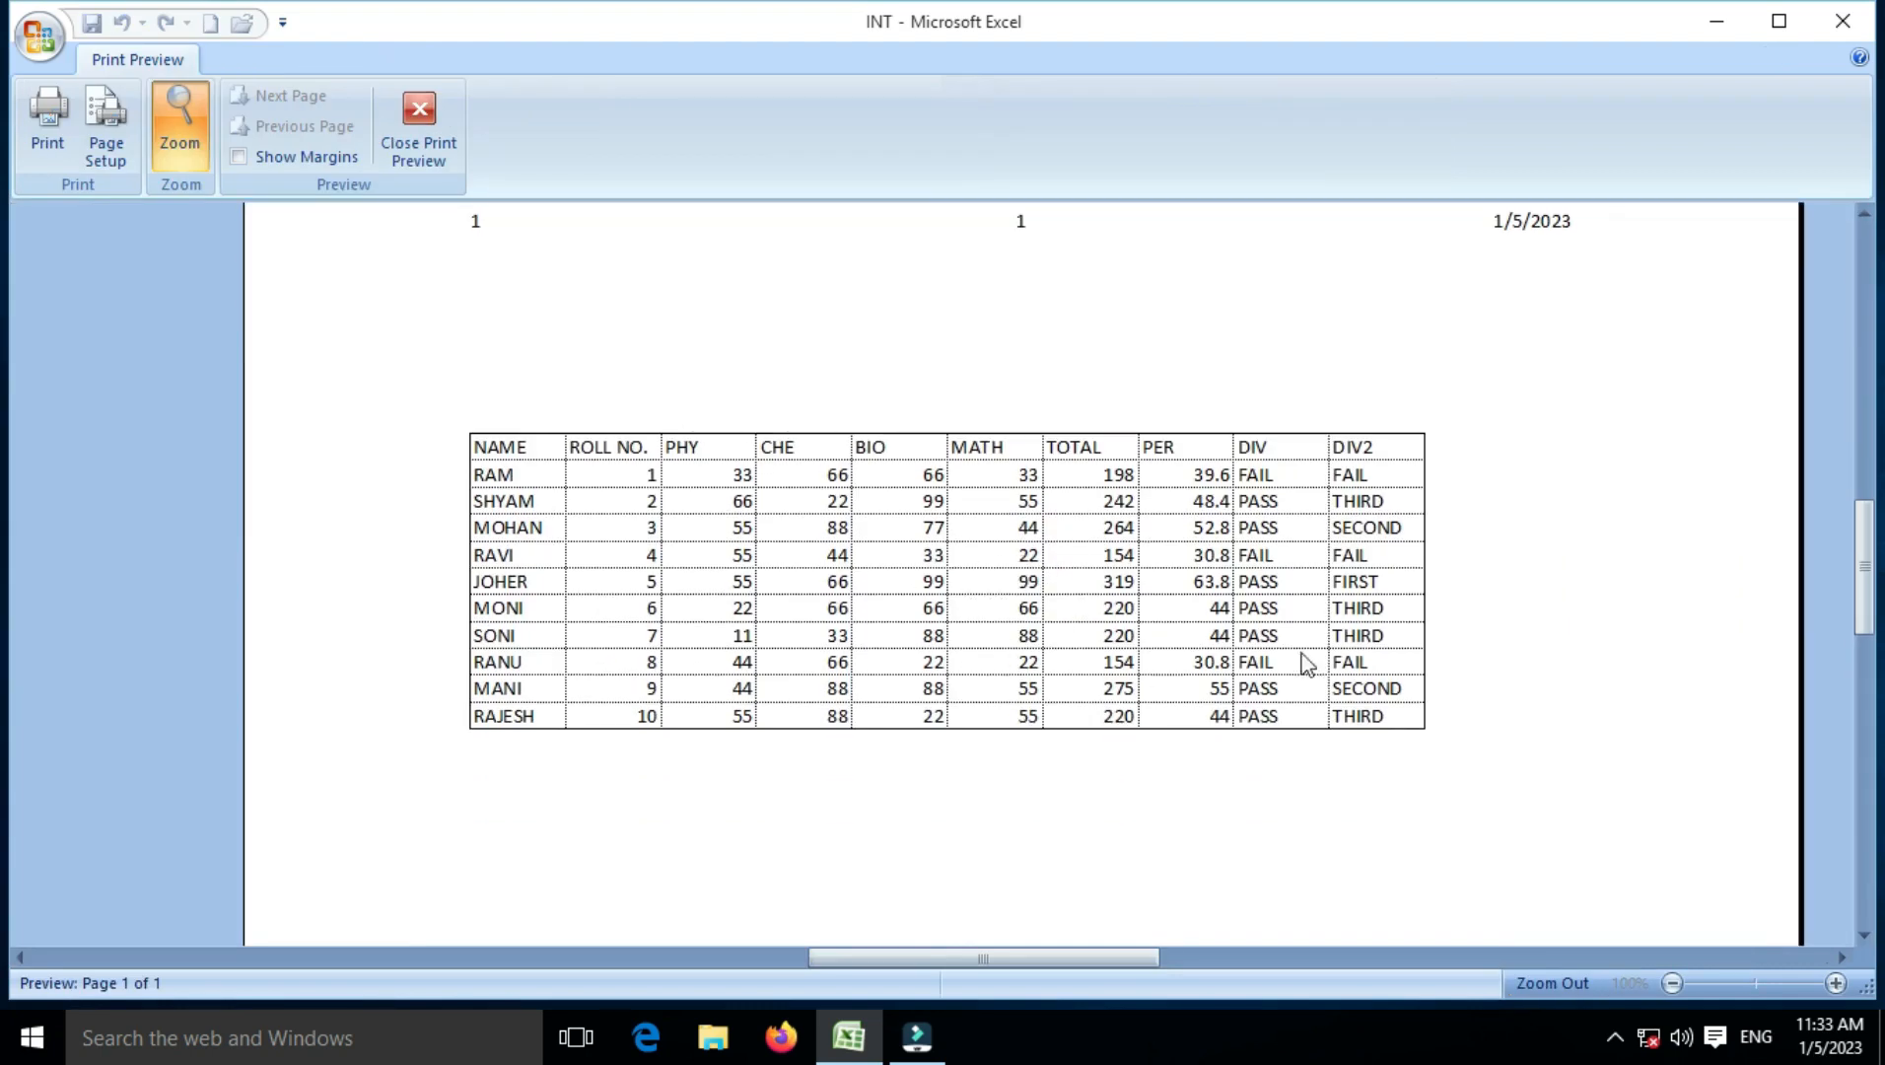
{"action": "scroll", "coordinate": [1043, 517], "scroll_direction": "down", "scroll_amount": 2}
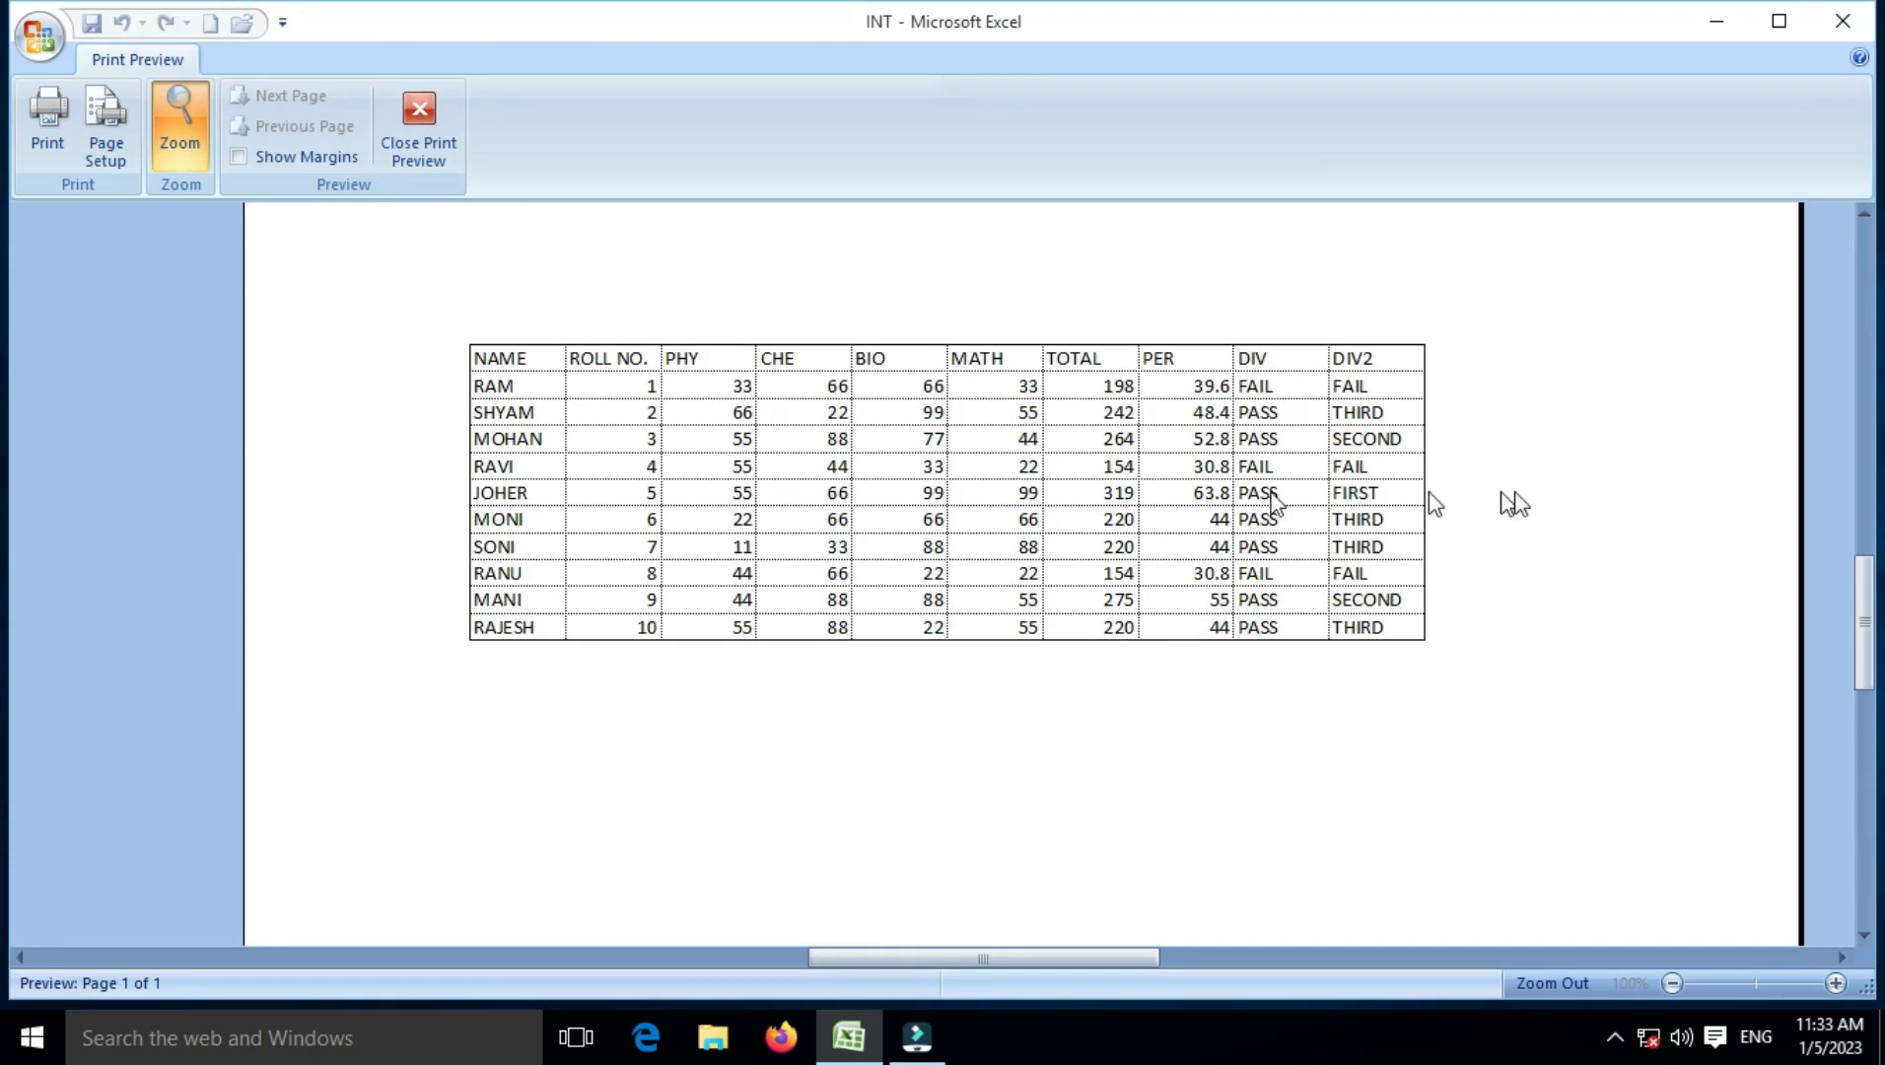
Step: Turn on printing of row and column headings and check them in print preview
{"action": "left_click", "coordinate": [421, 156]}
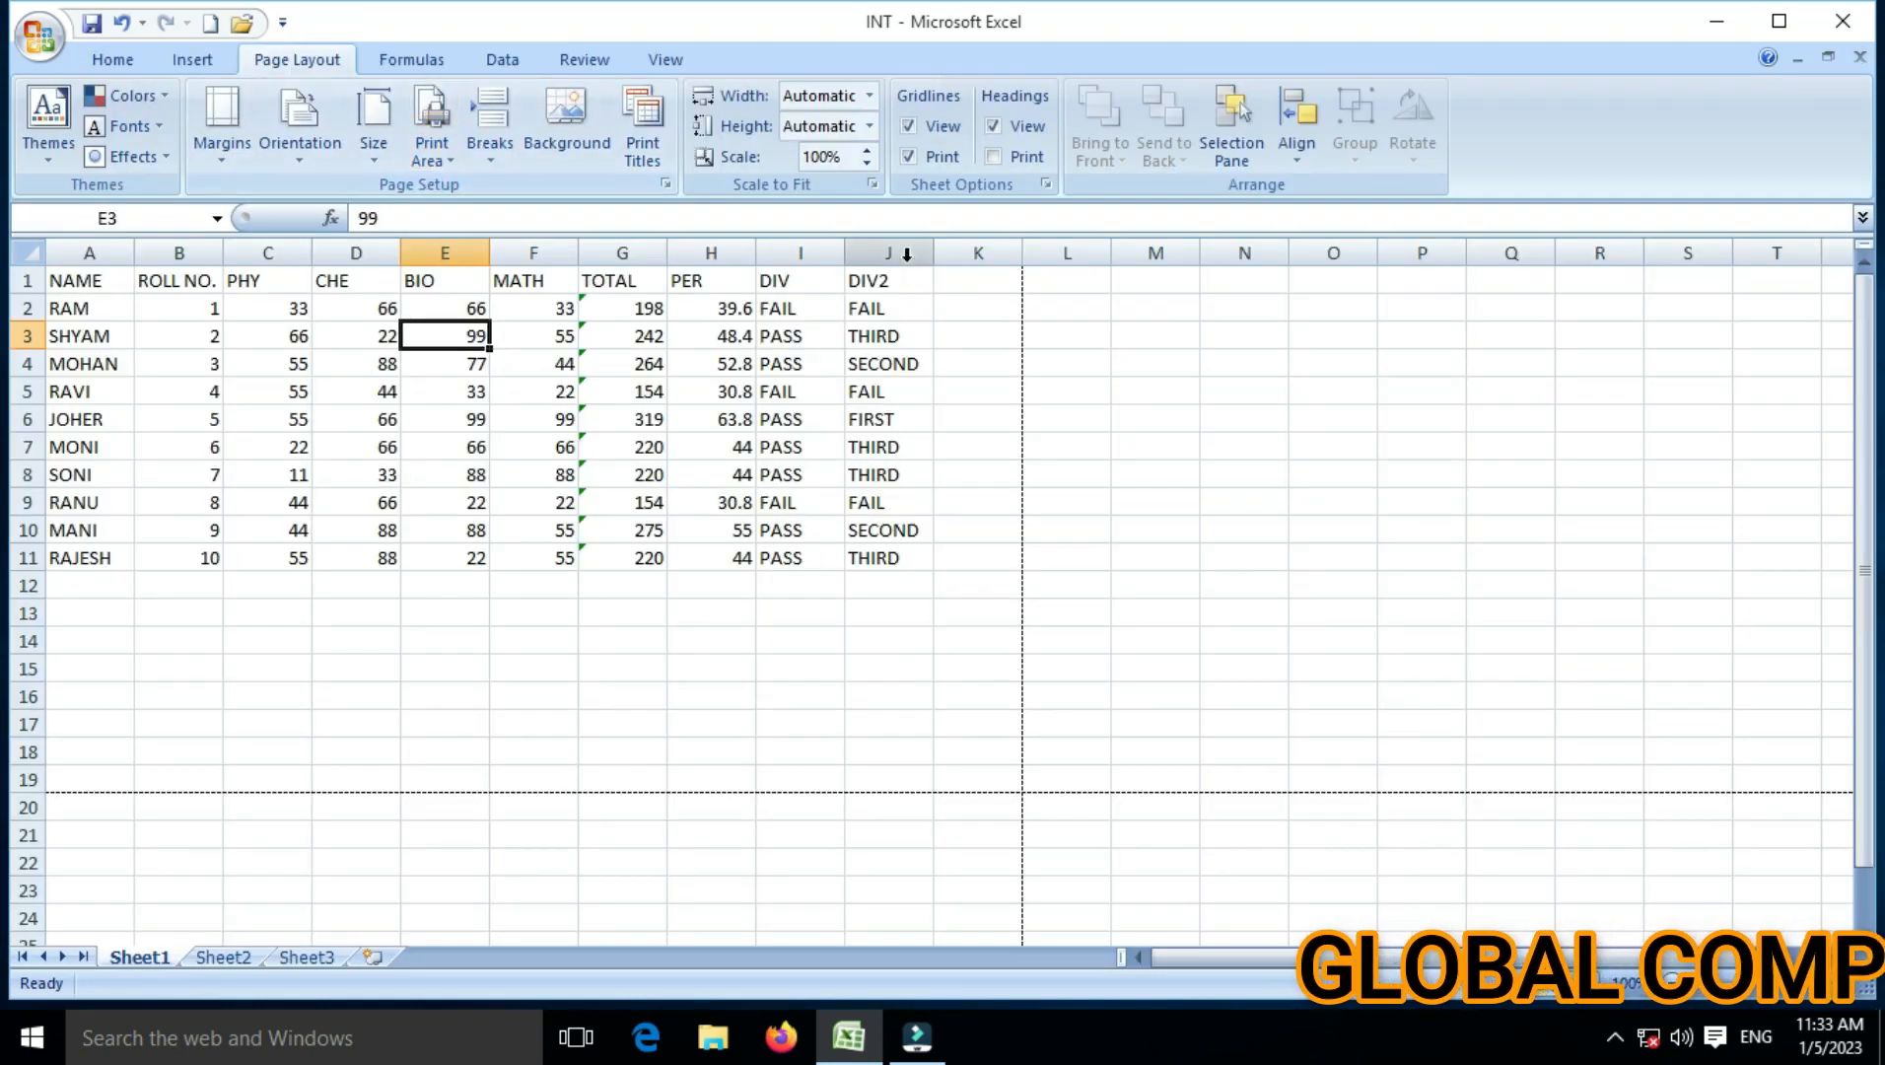
{"action": "left_click", "coordinate": [247, 164]}
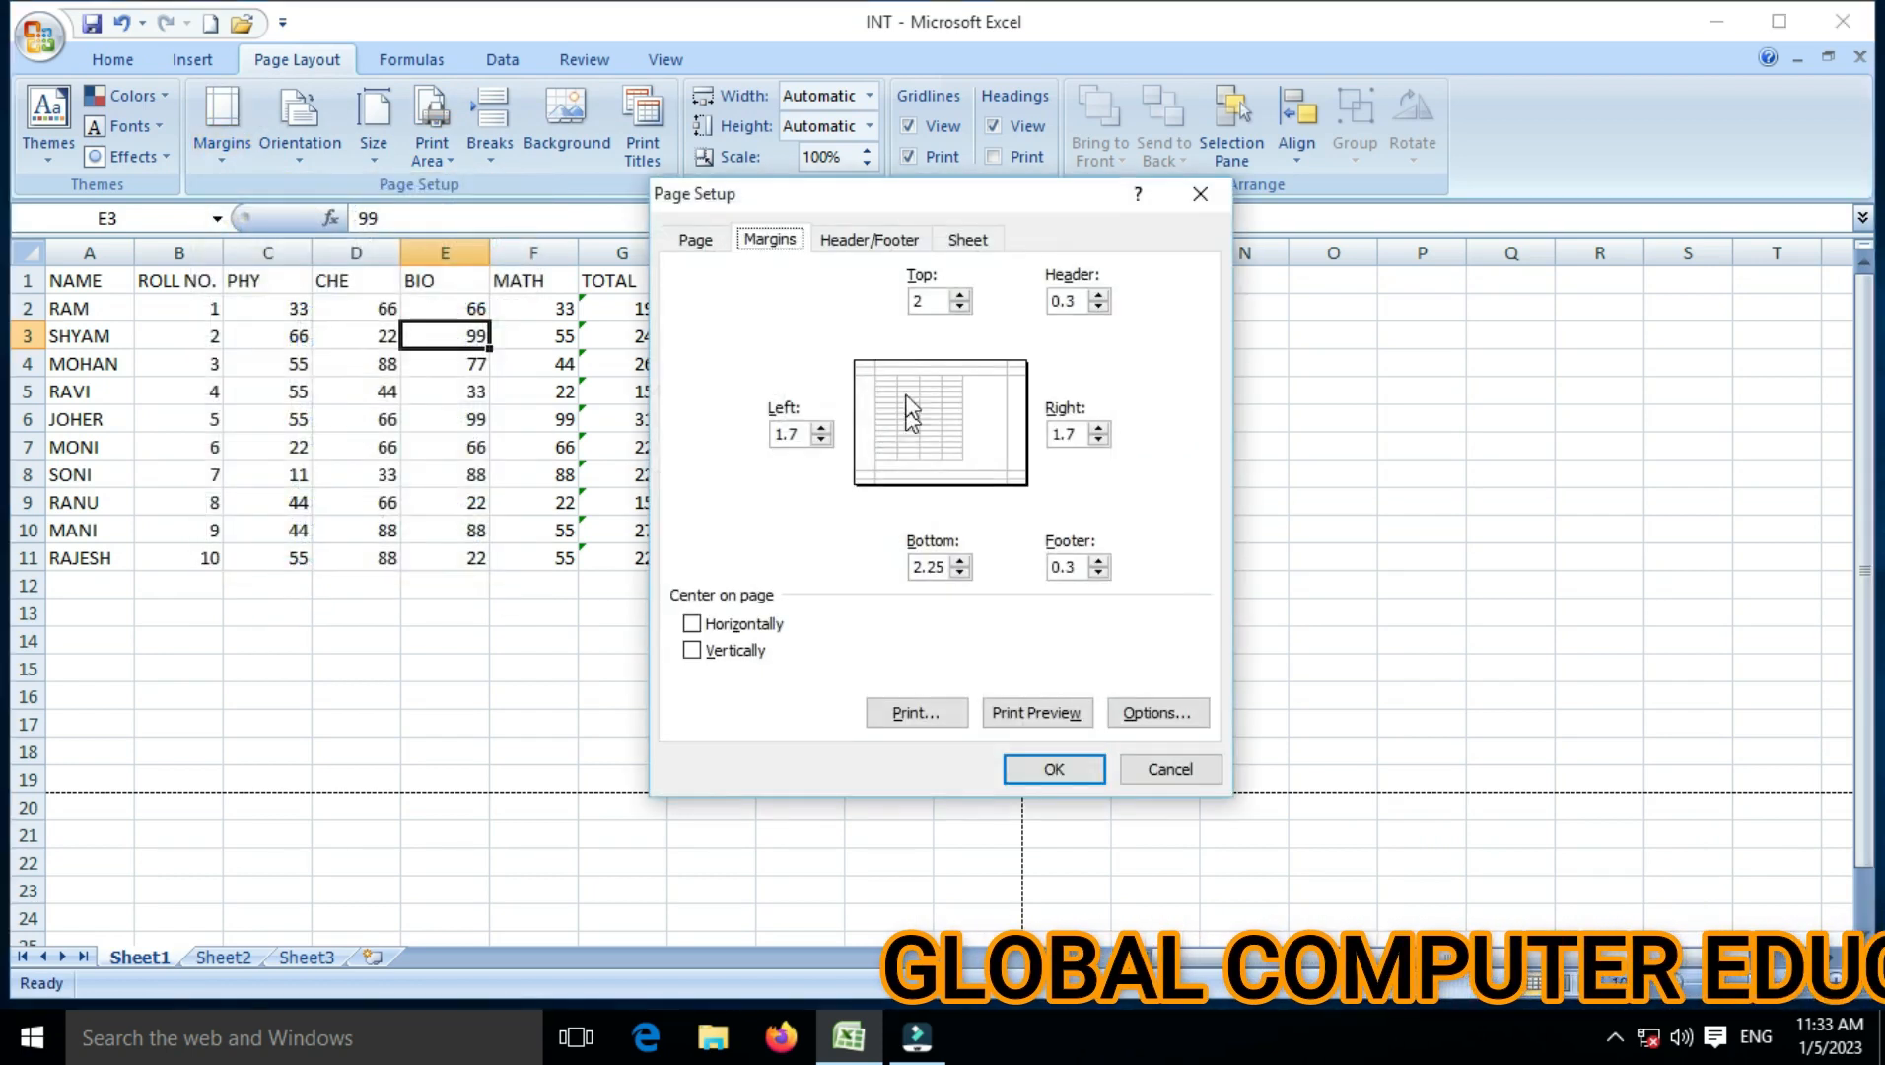
{"action": "left_click", "coordinate": [968, 240]}
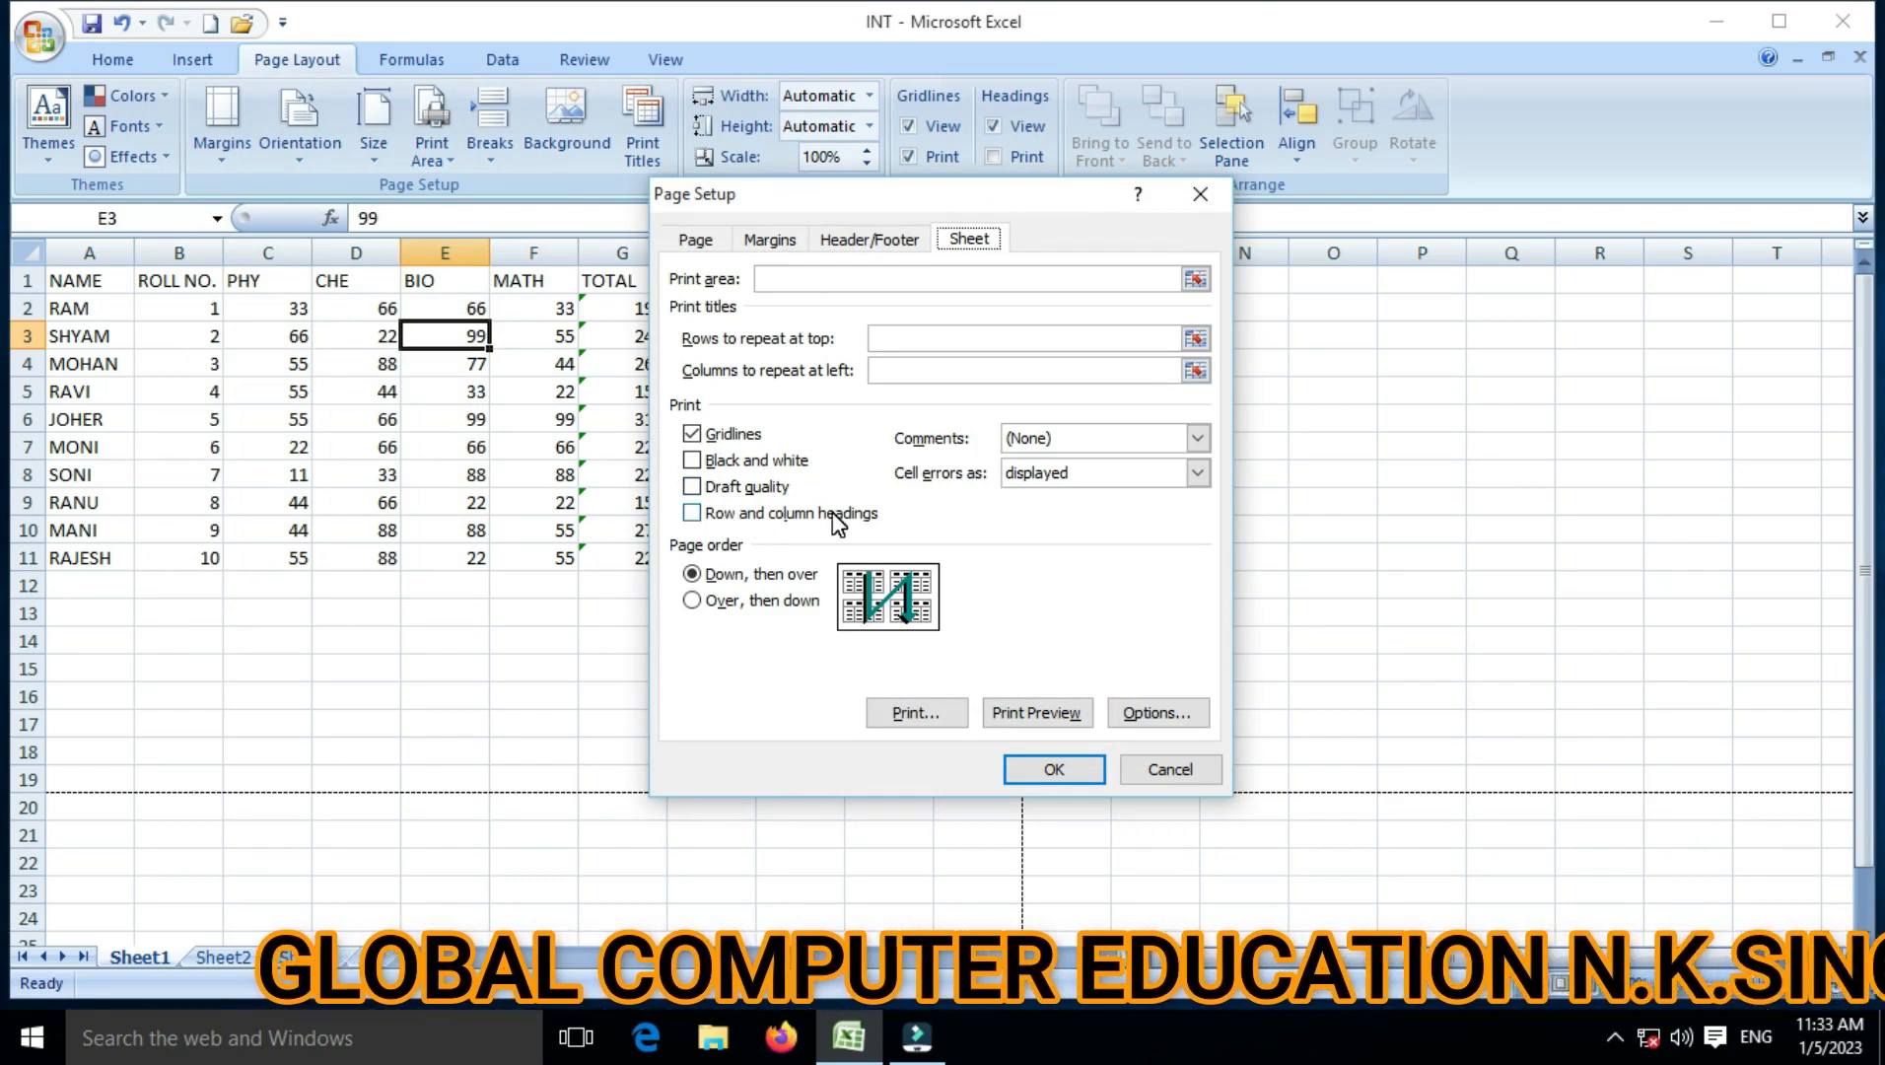
{"action": "left_click", "coordinate": [690, 515]}
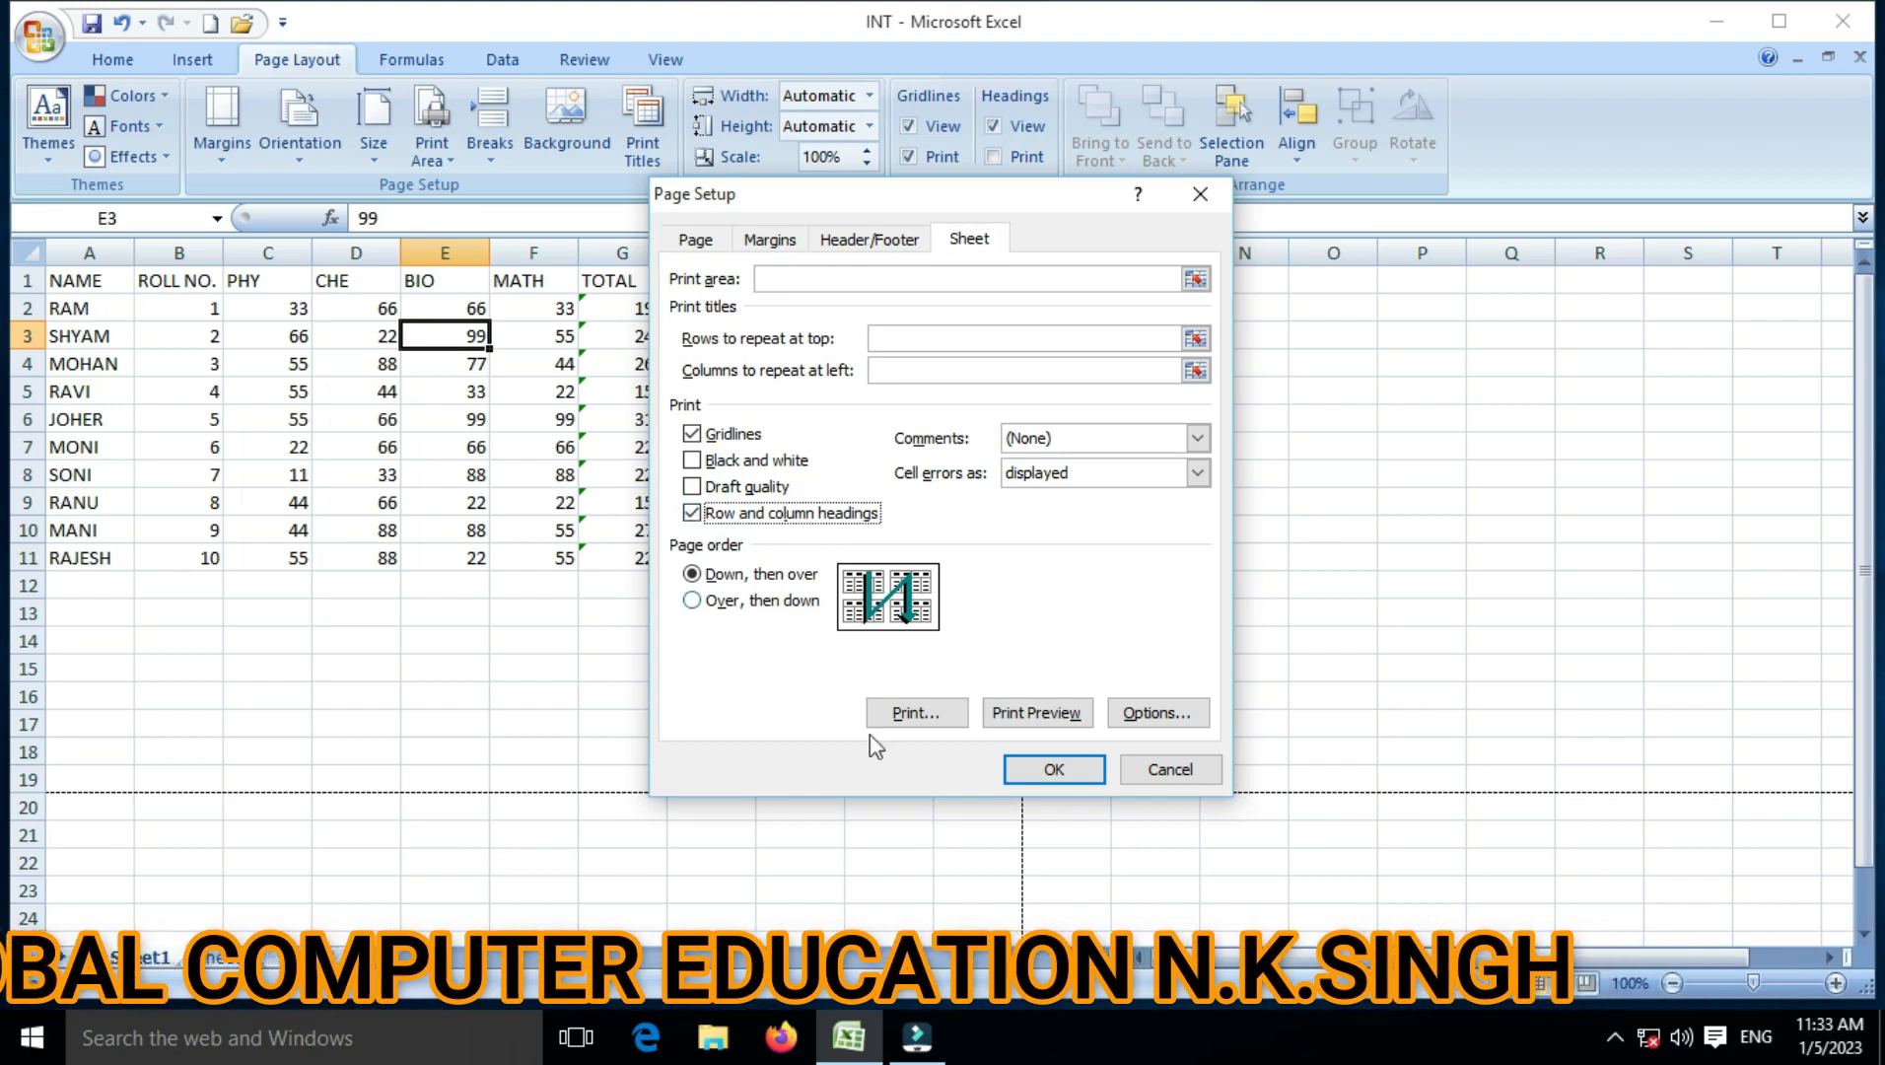
{"action": "left_click", "coordinate": [1030, 727]}
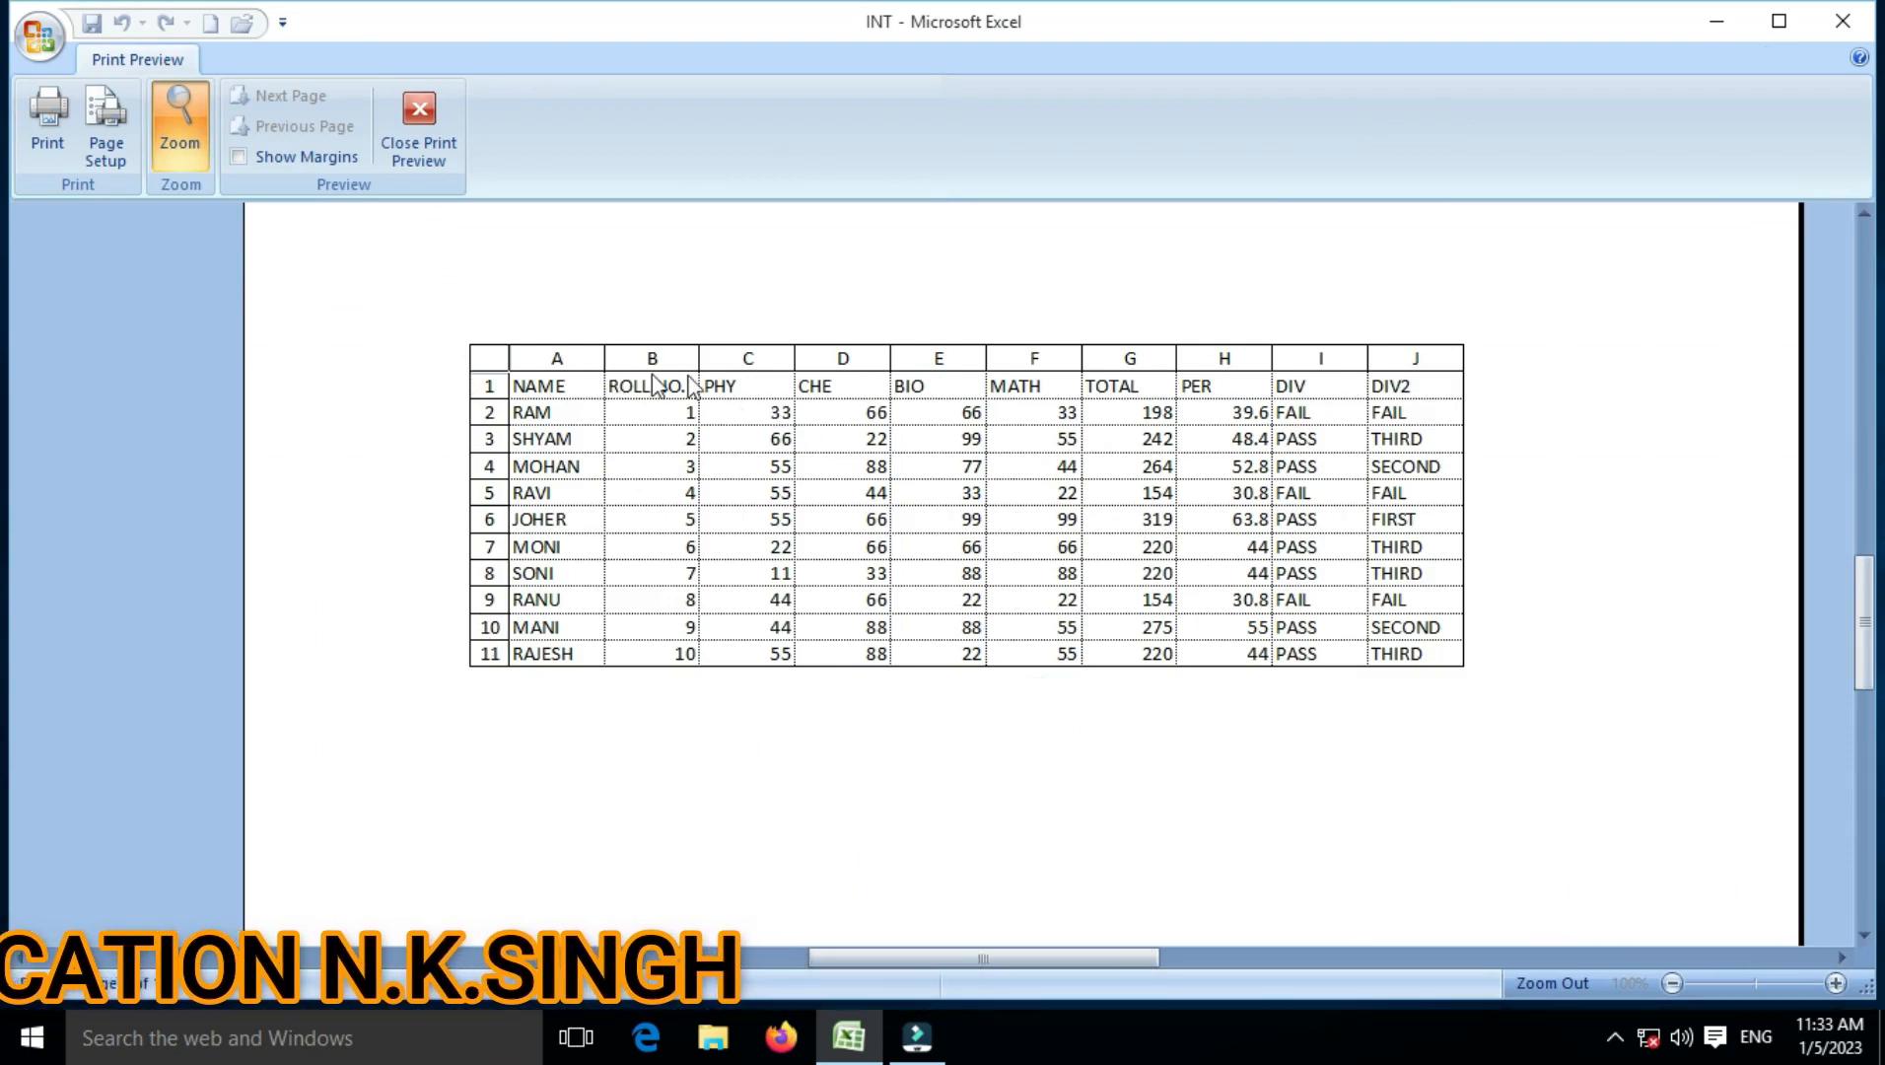
{"action": "left_click", "coordinate": [403, 119]}
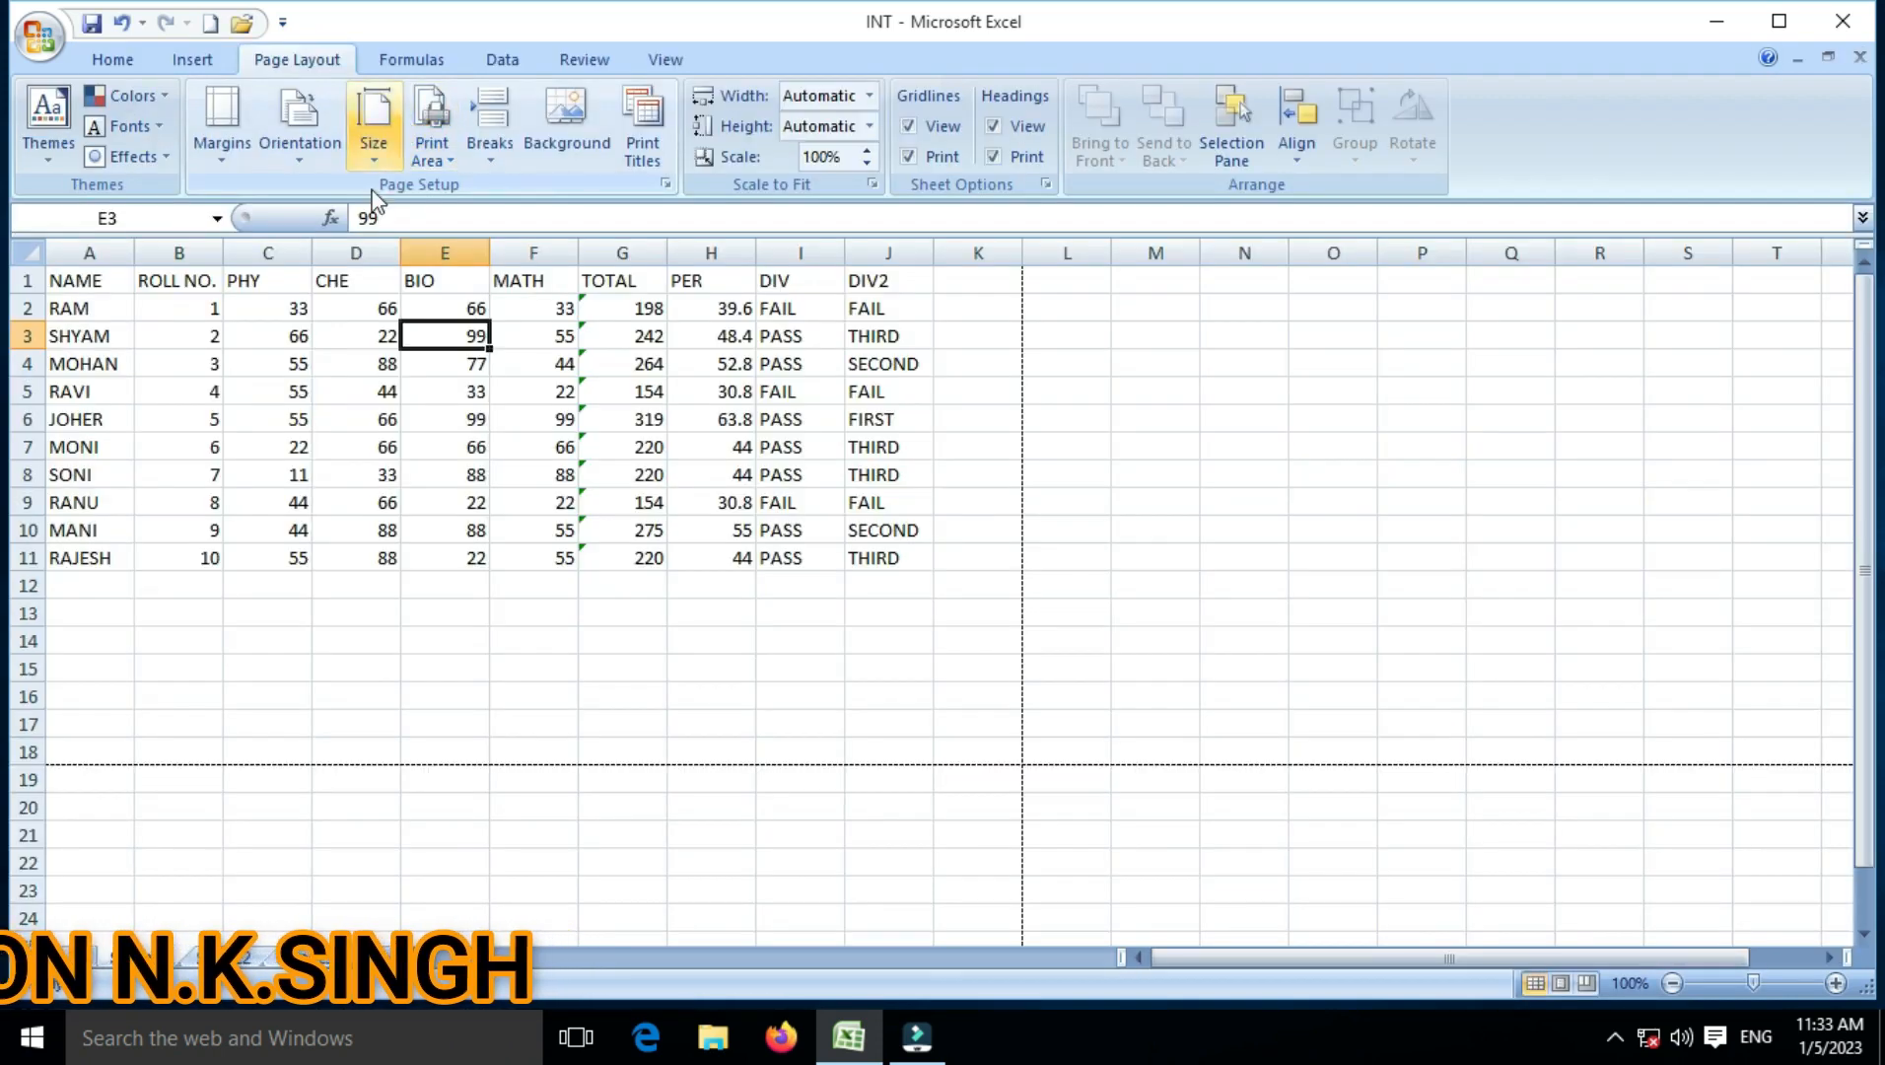
{"action": "left_click", "coordinate": [221, 148]}
{"action": "left_click", "coordinate": [272, 589]}
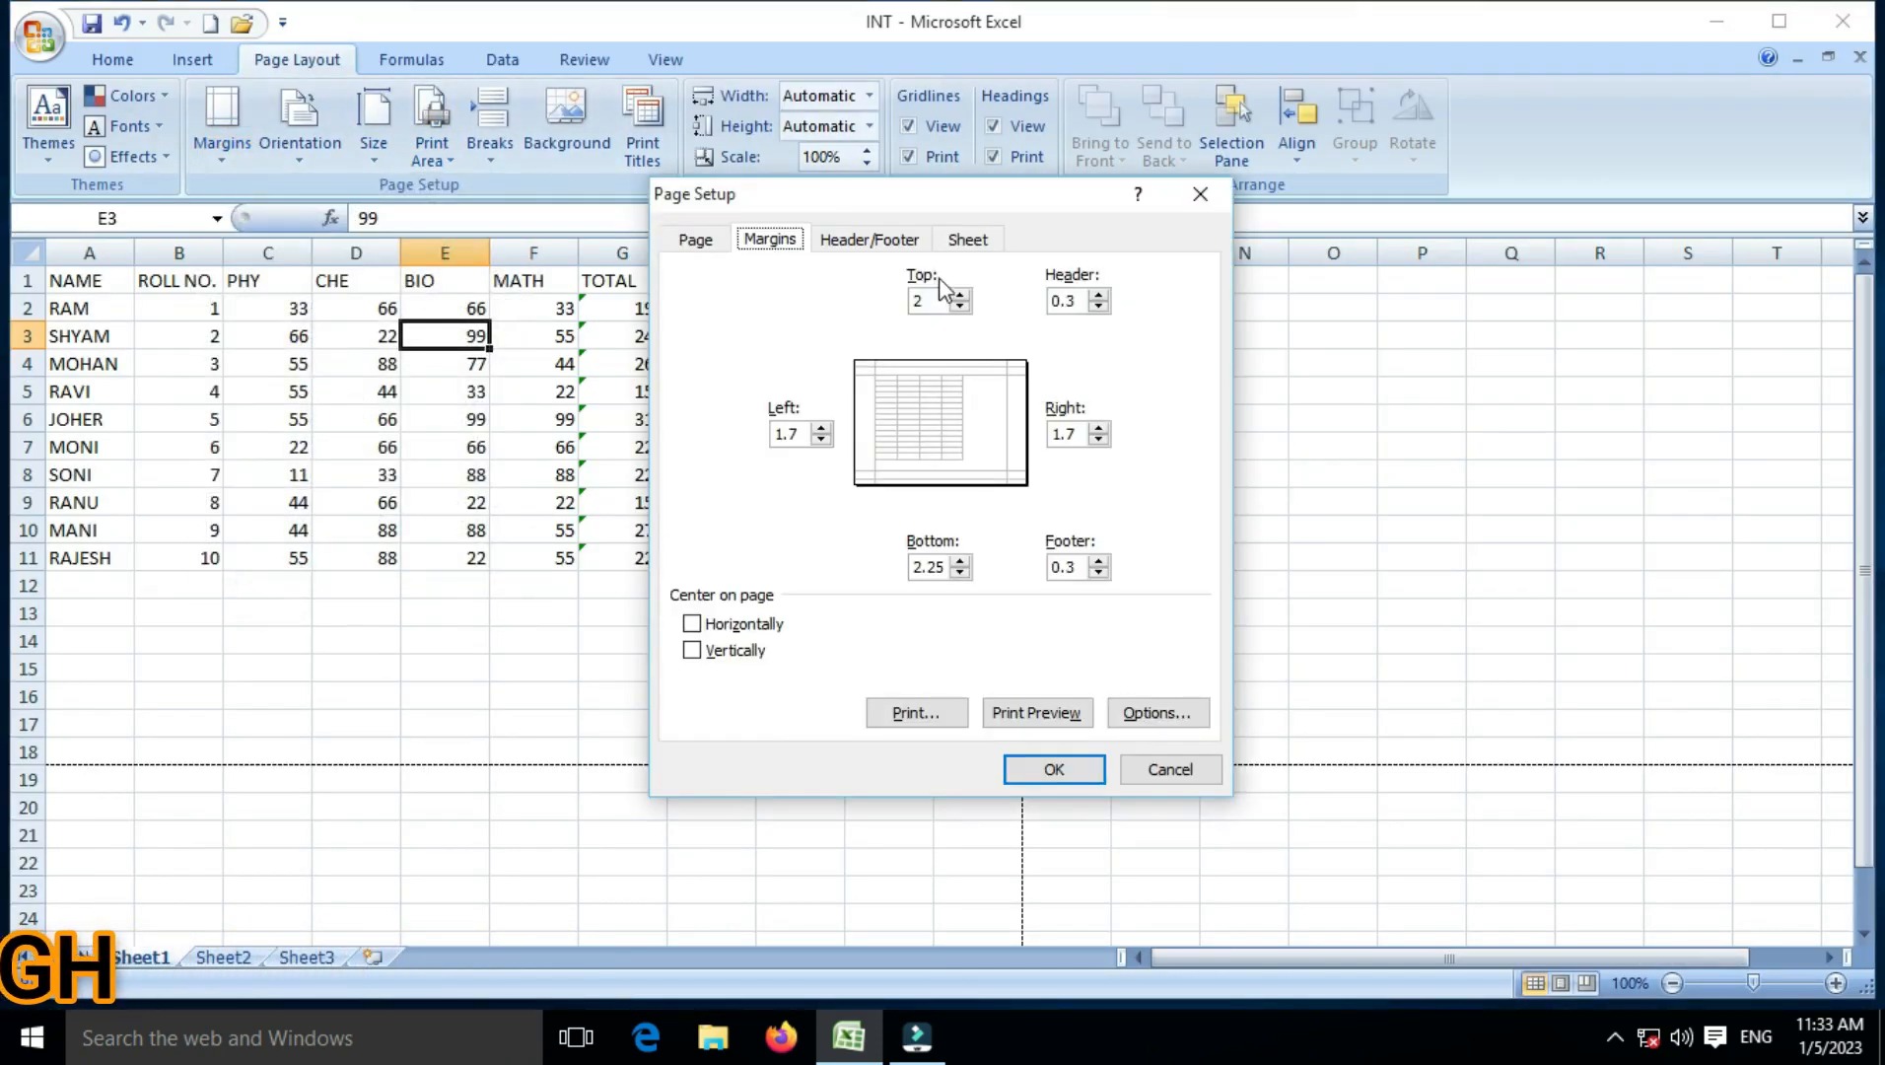
{"action": "left_click", "coordinate": [958, 242]}
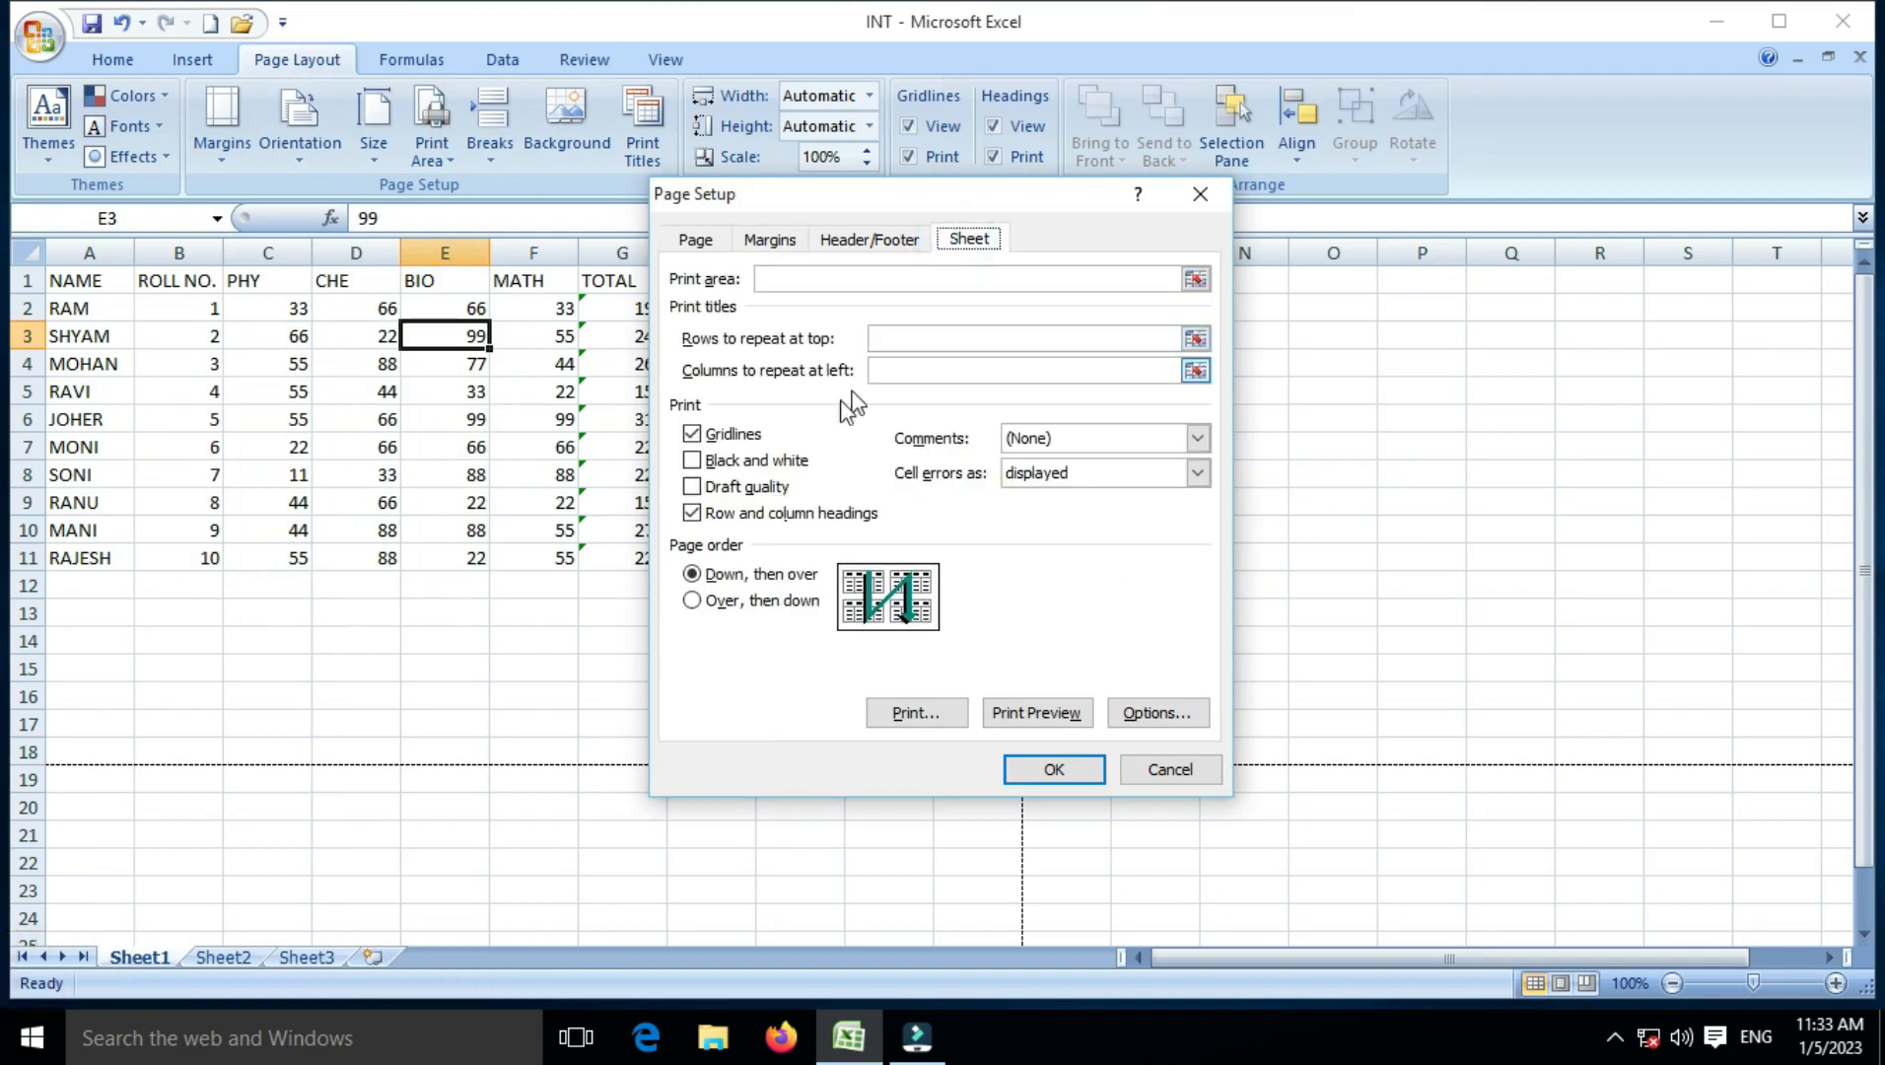
{"action": "left_click", "coordinate": [705, 517]}
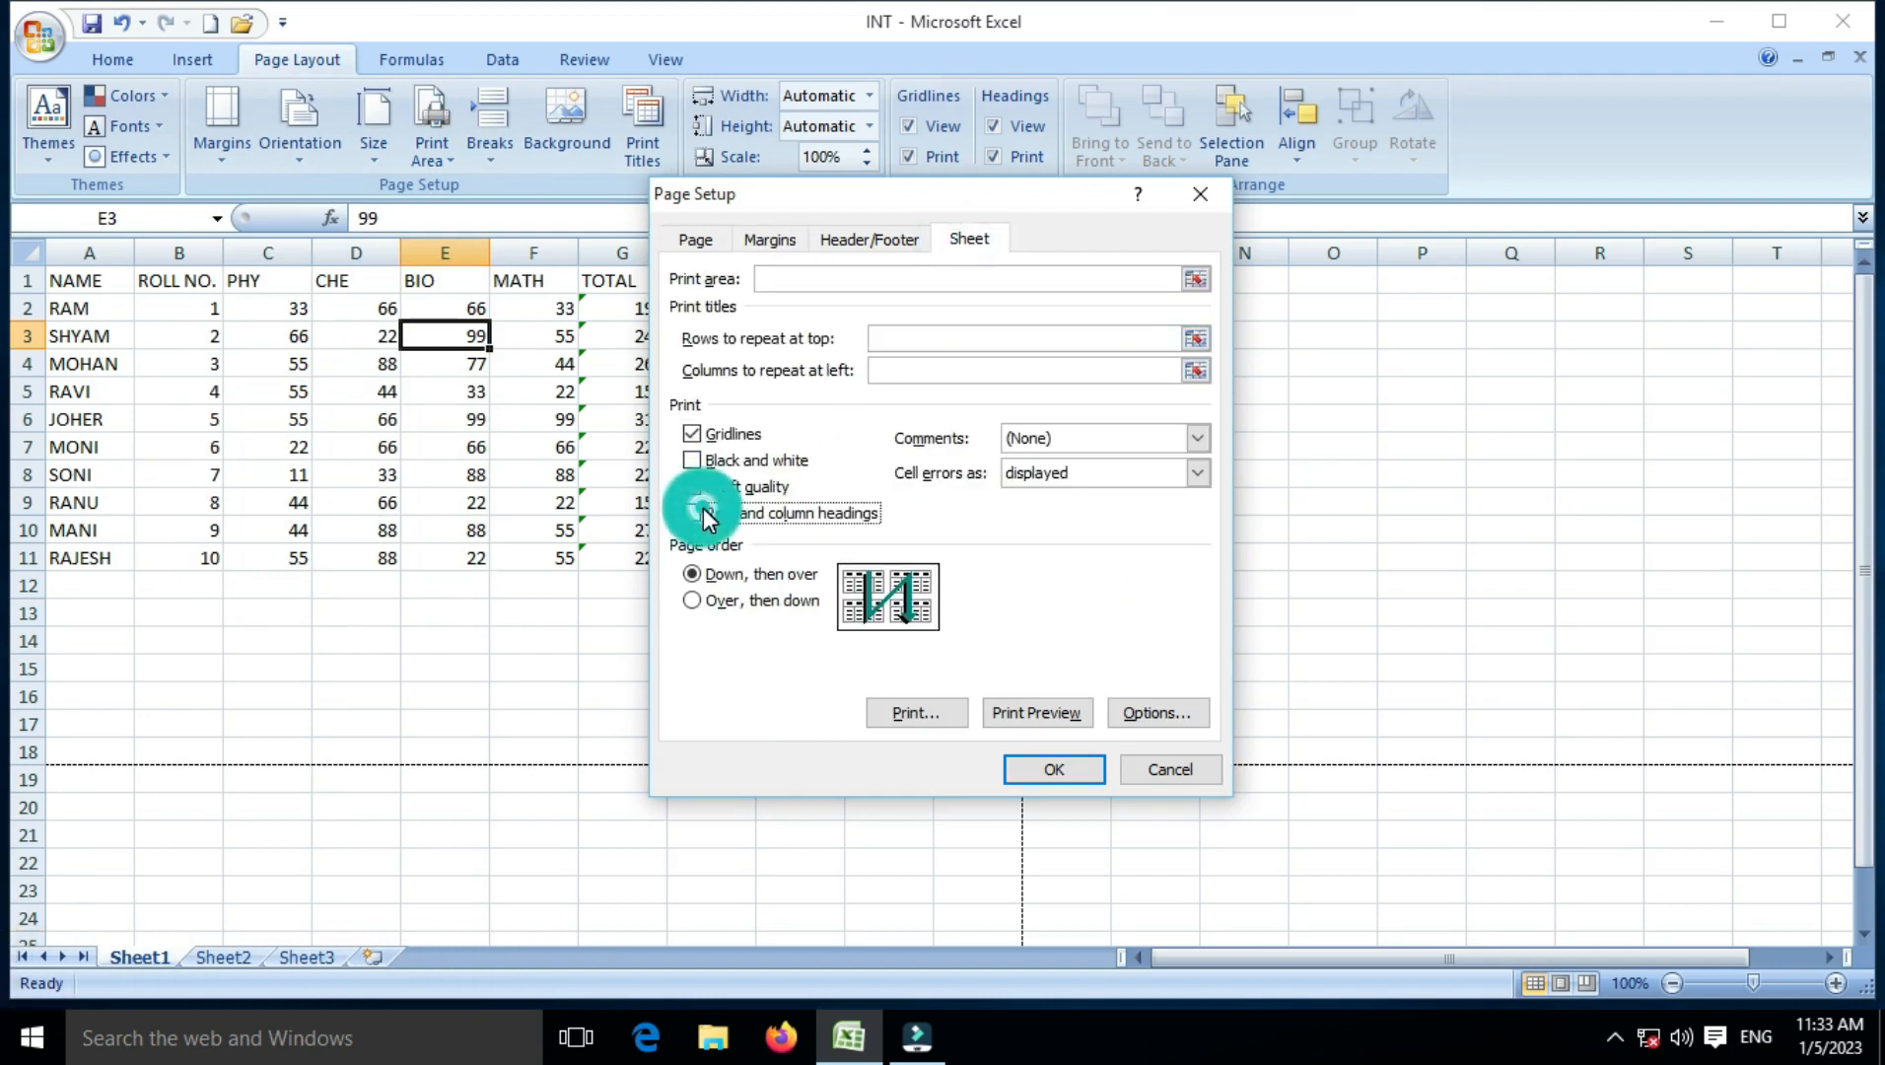
{"action": "left_click", "coordinate": [724, 436]}
{"action": "left_click", "coordinate": [1030, 710]}
{"action": "scroll", "coordinate": [934, 678], "scroll_direction": "down", "scroll_amount": 4}
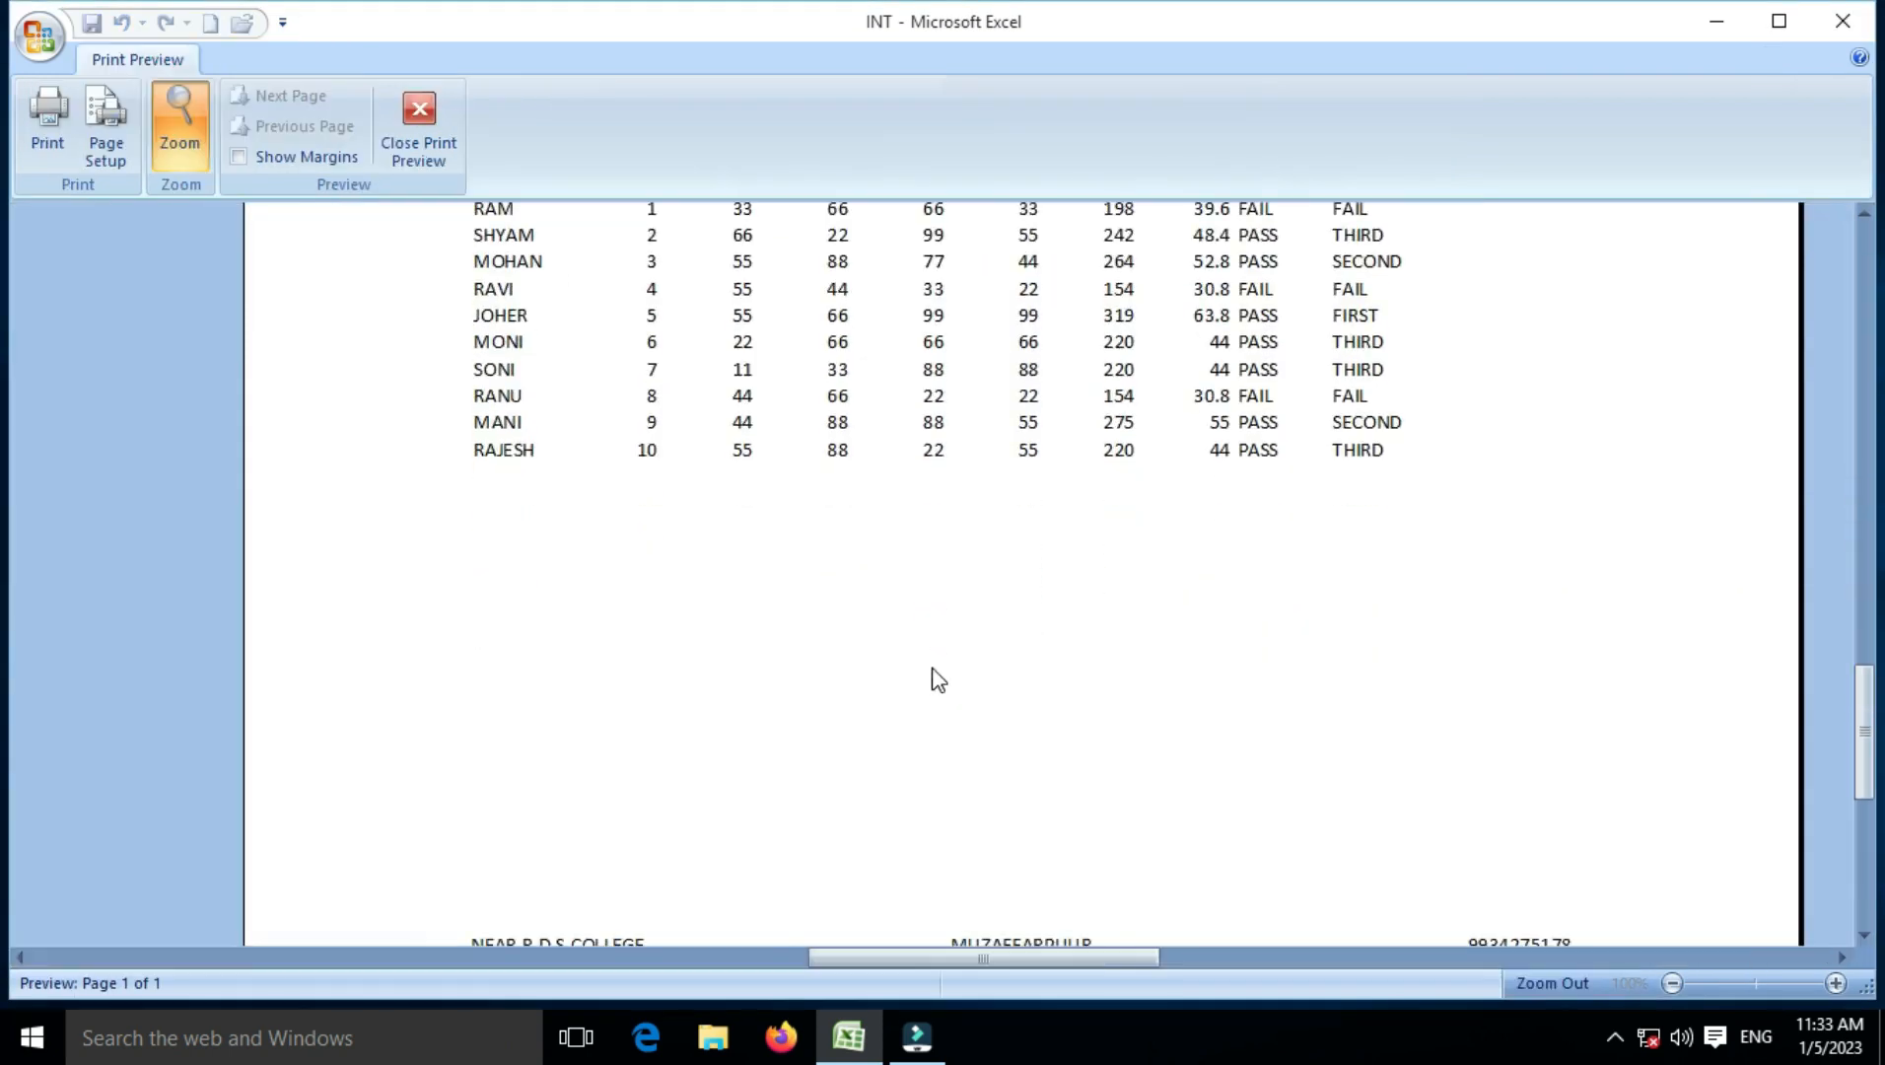
{"action": "scroll", "coordinate": [937, 681], "scroll_direction": "up", "scroll_amount": 2}
{"action": "scroll", "coordinate": [938, 680], "scroll_direction": "up", "scroll_amount": 3}
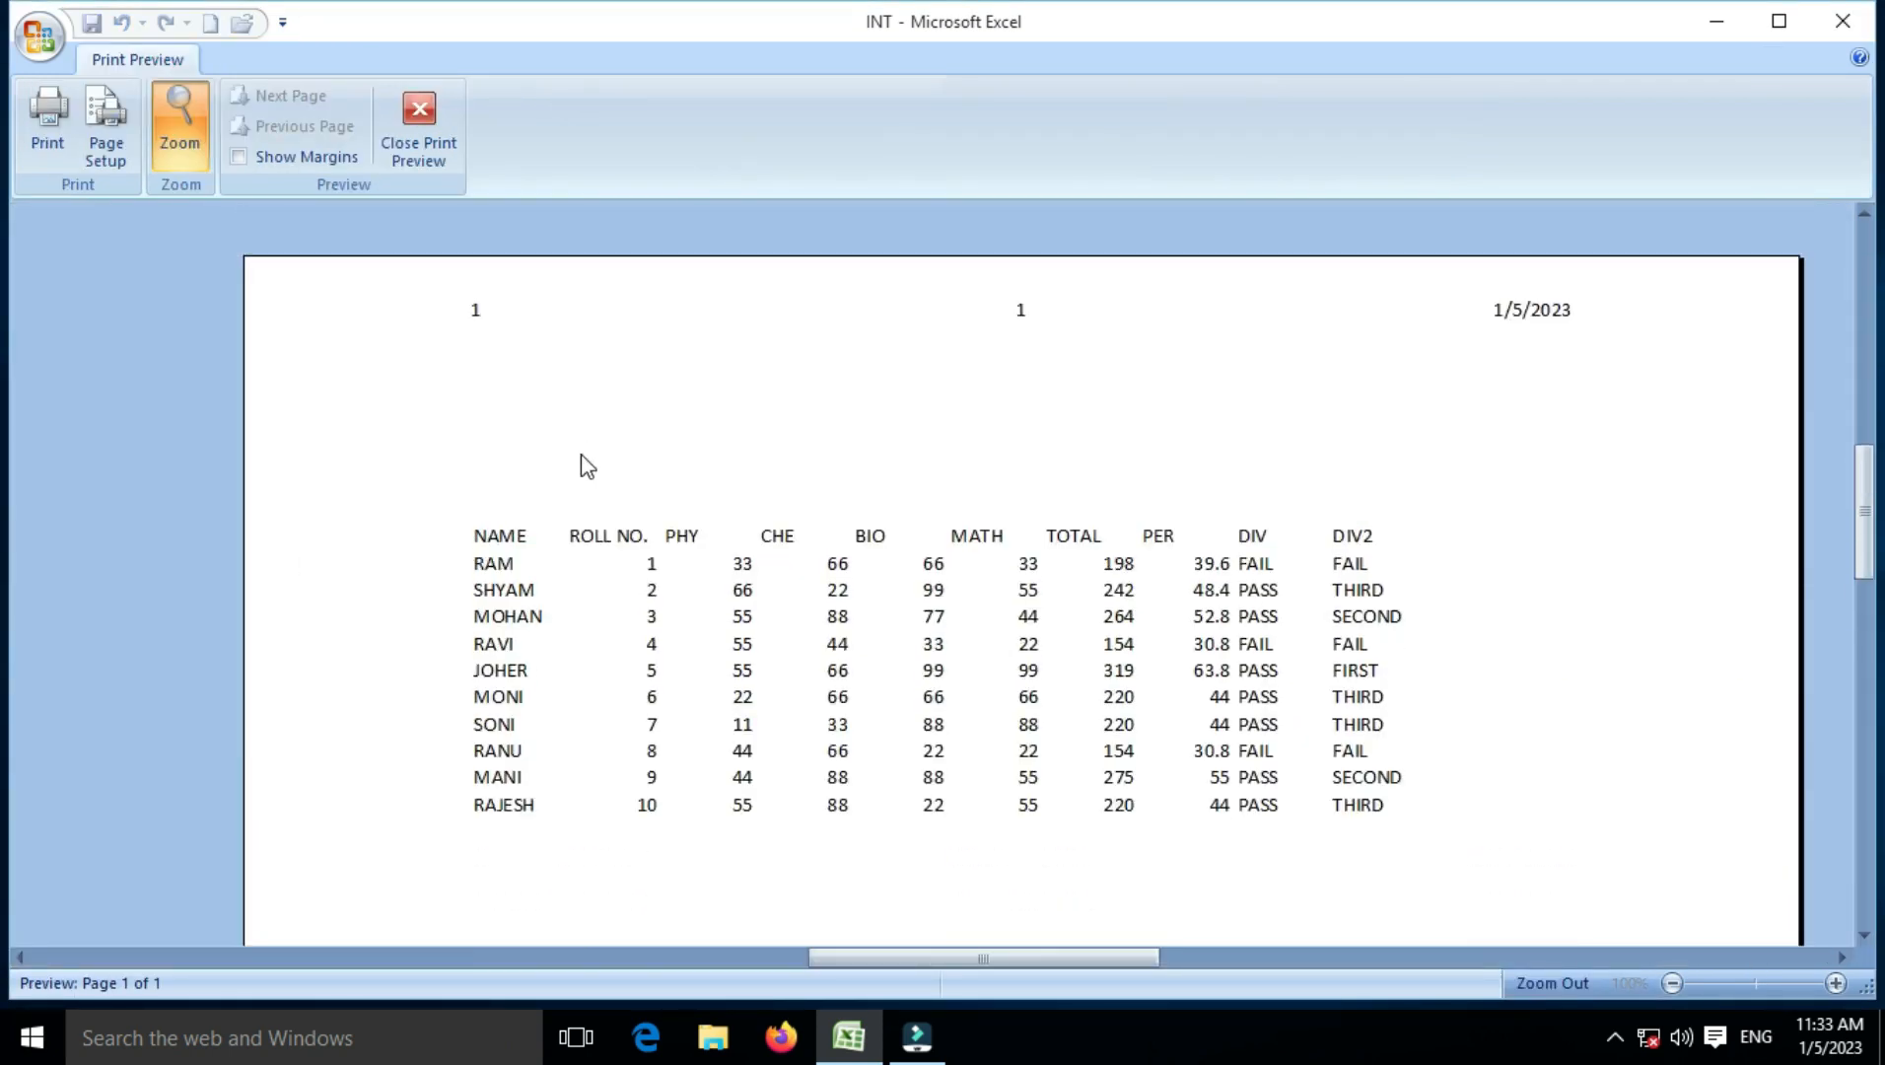
{"action": "left_click", "coordinate": [419, 126]}
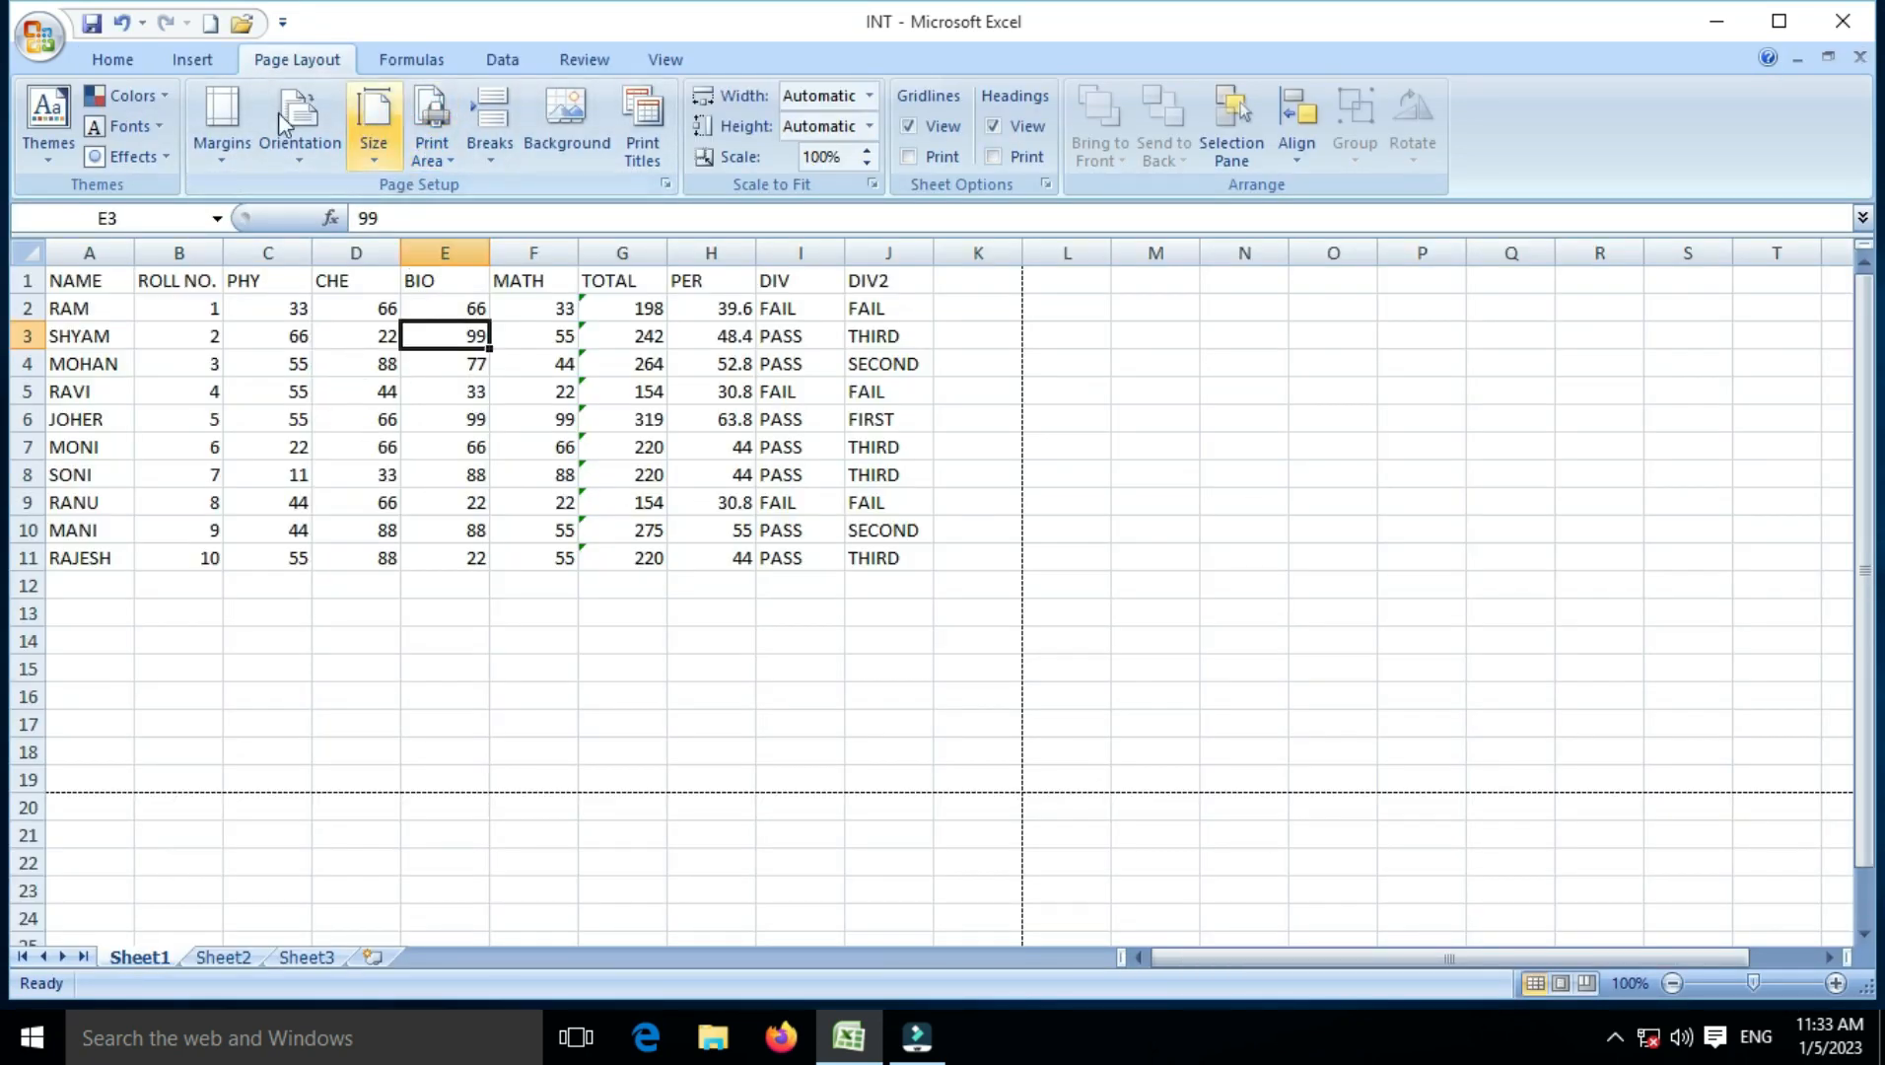
Step: Print gridlines and row and column headings with page order Over, then down, and preview it
{"action": "left_click", "coordinate": [237, 146]}
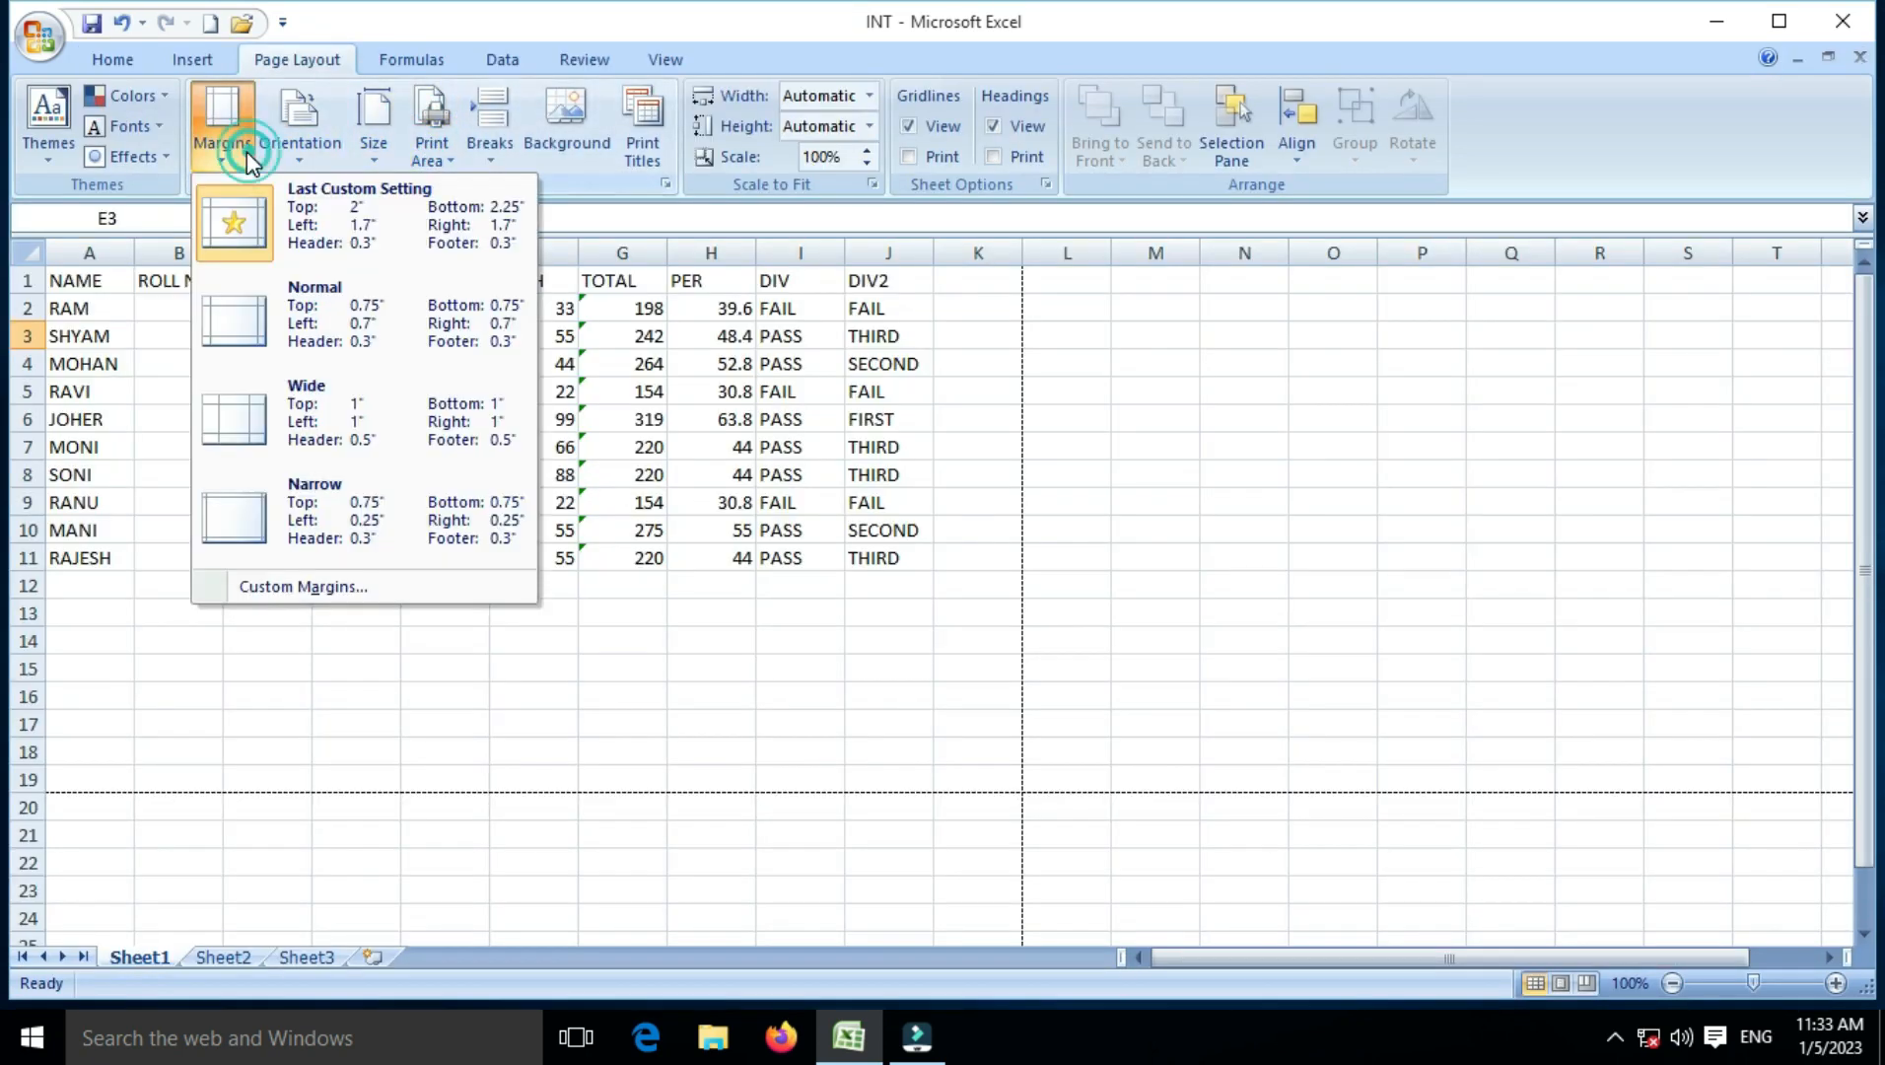
{"action": "left_click", "coordinate": [273, 589]}
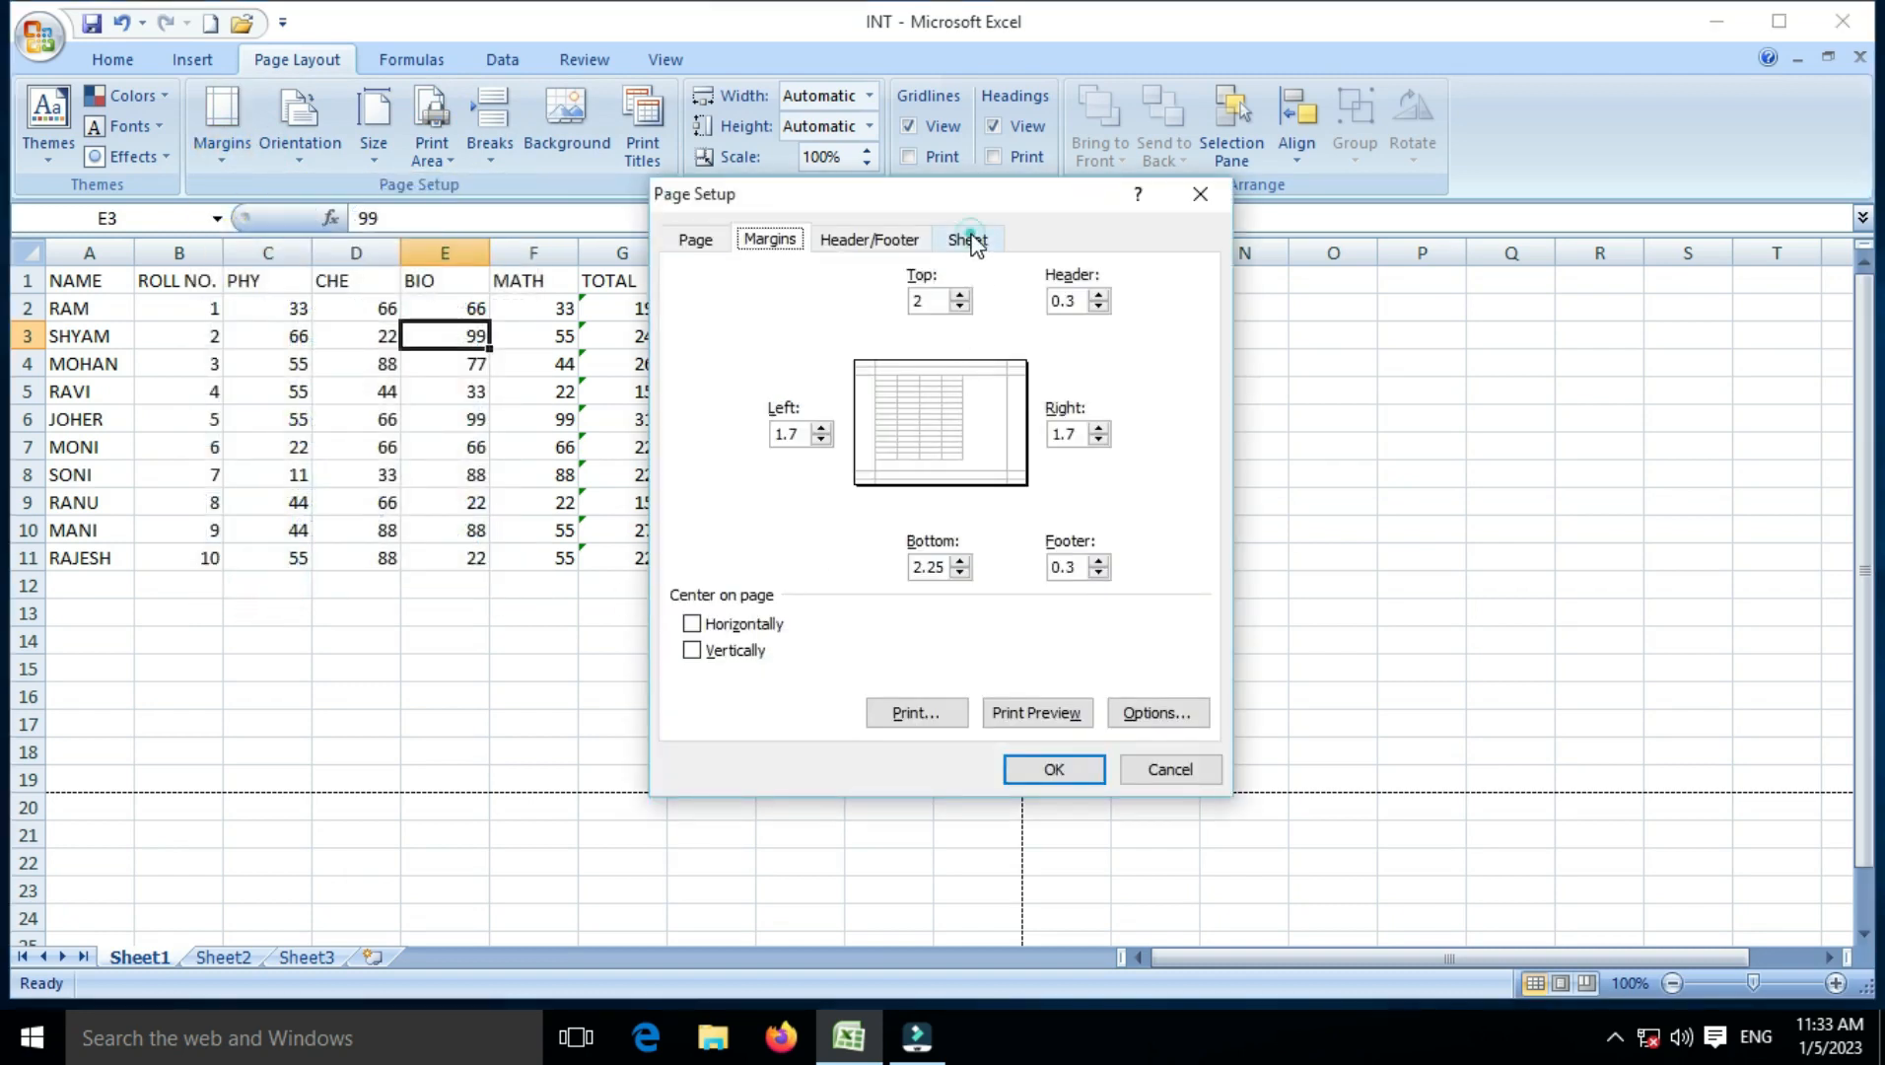
{"action": "left_click", "coordinate": [969, 239]}
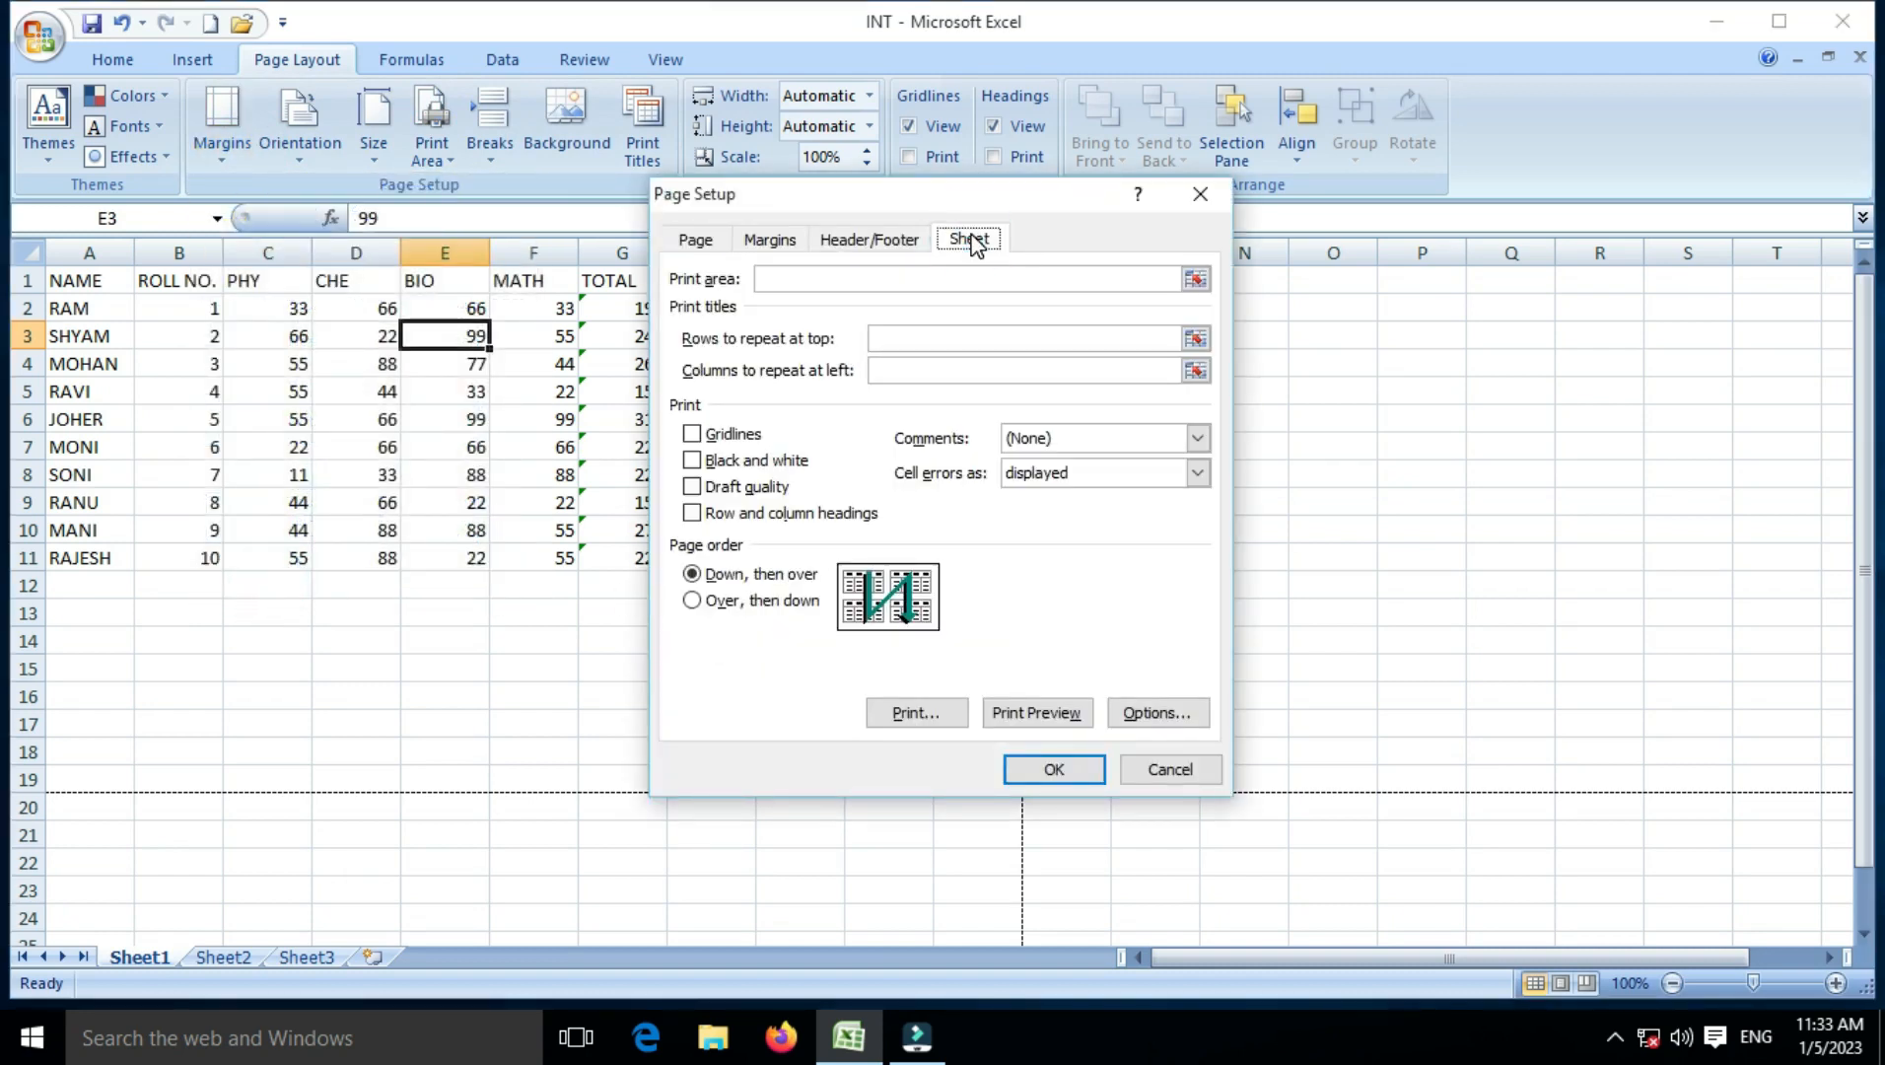
{"action": "left_click", "coordinate": [692, 435]}
{"action": "left_click", "coordinate": [693, 513]}
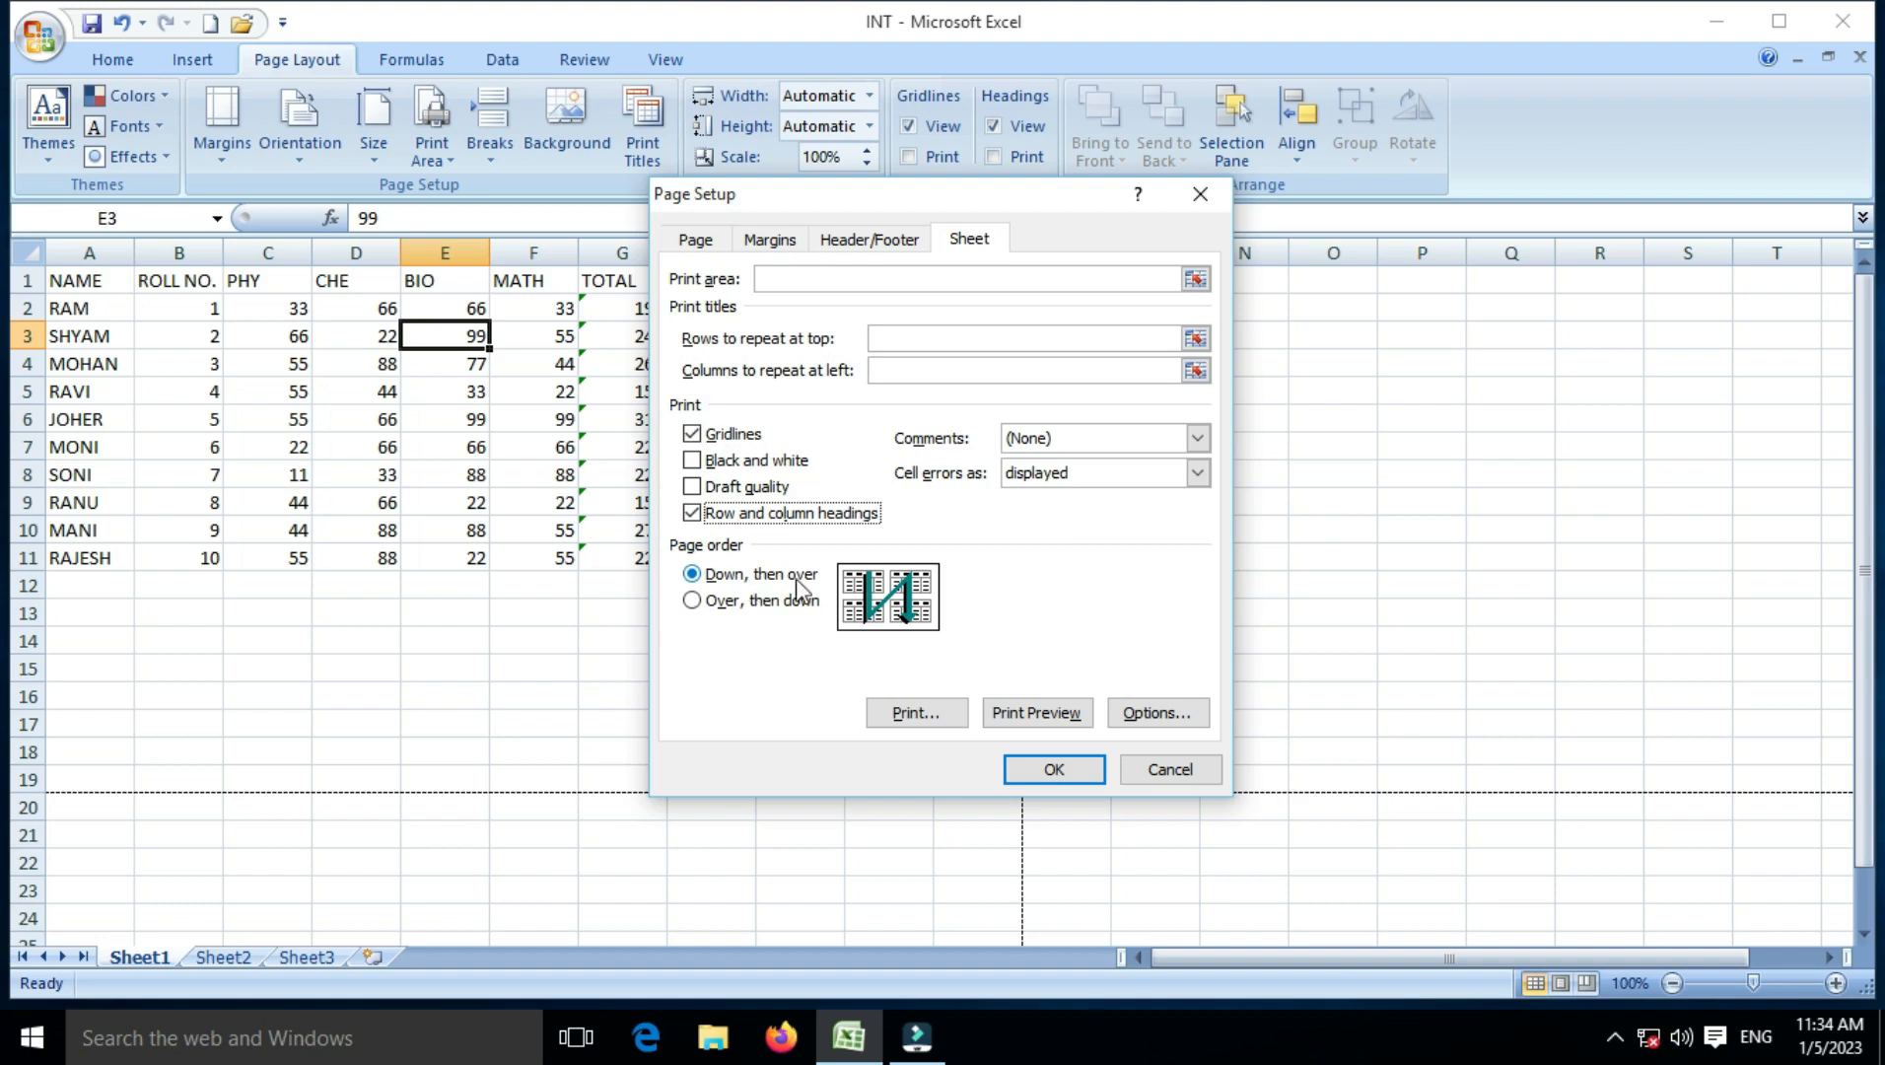
{"action": "left_click", "coordinate": [755, 603]}
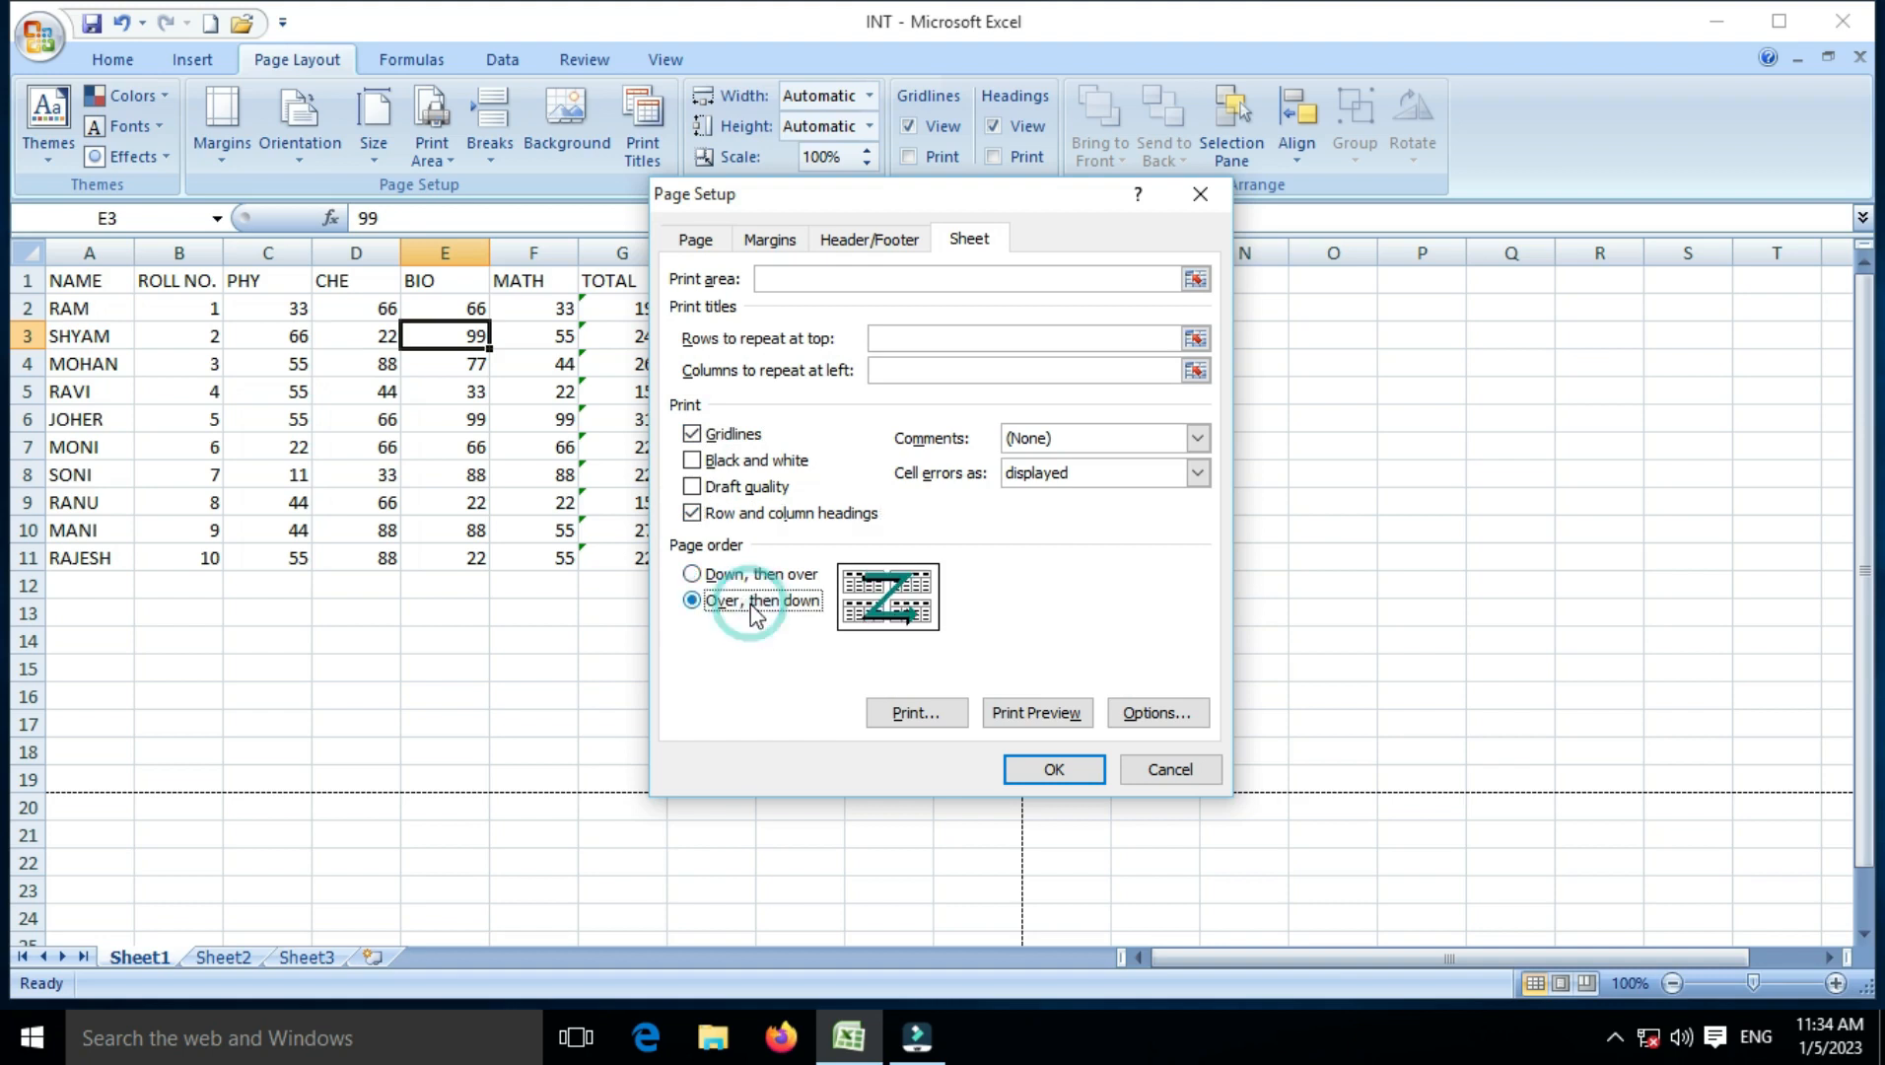
{"action": "left_click", "coordinate": [1078, 726]}
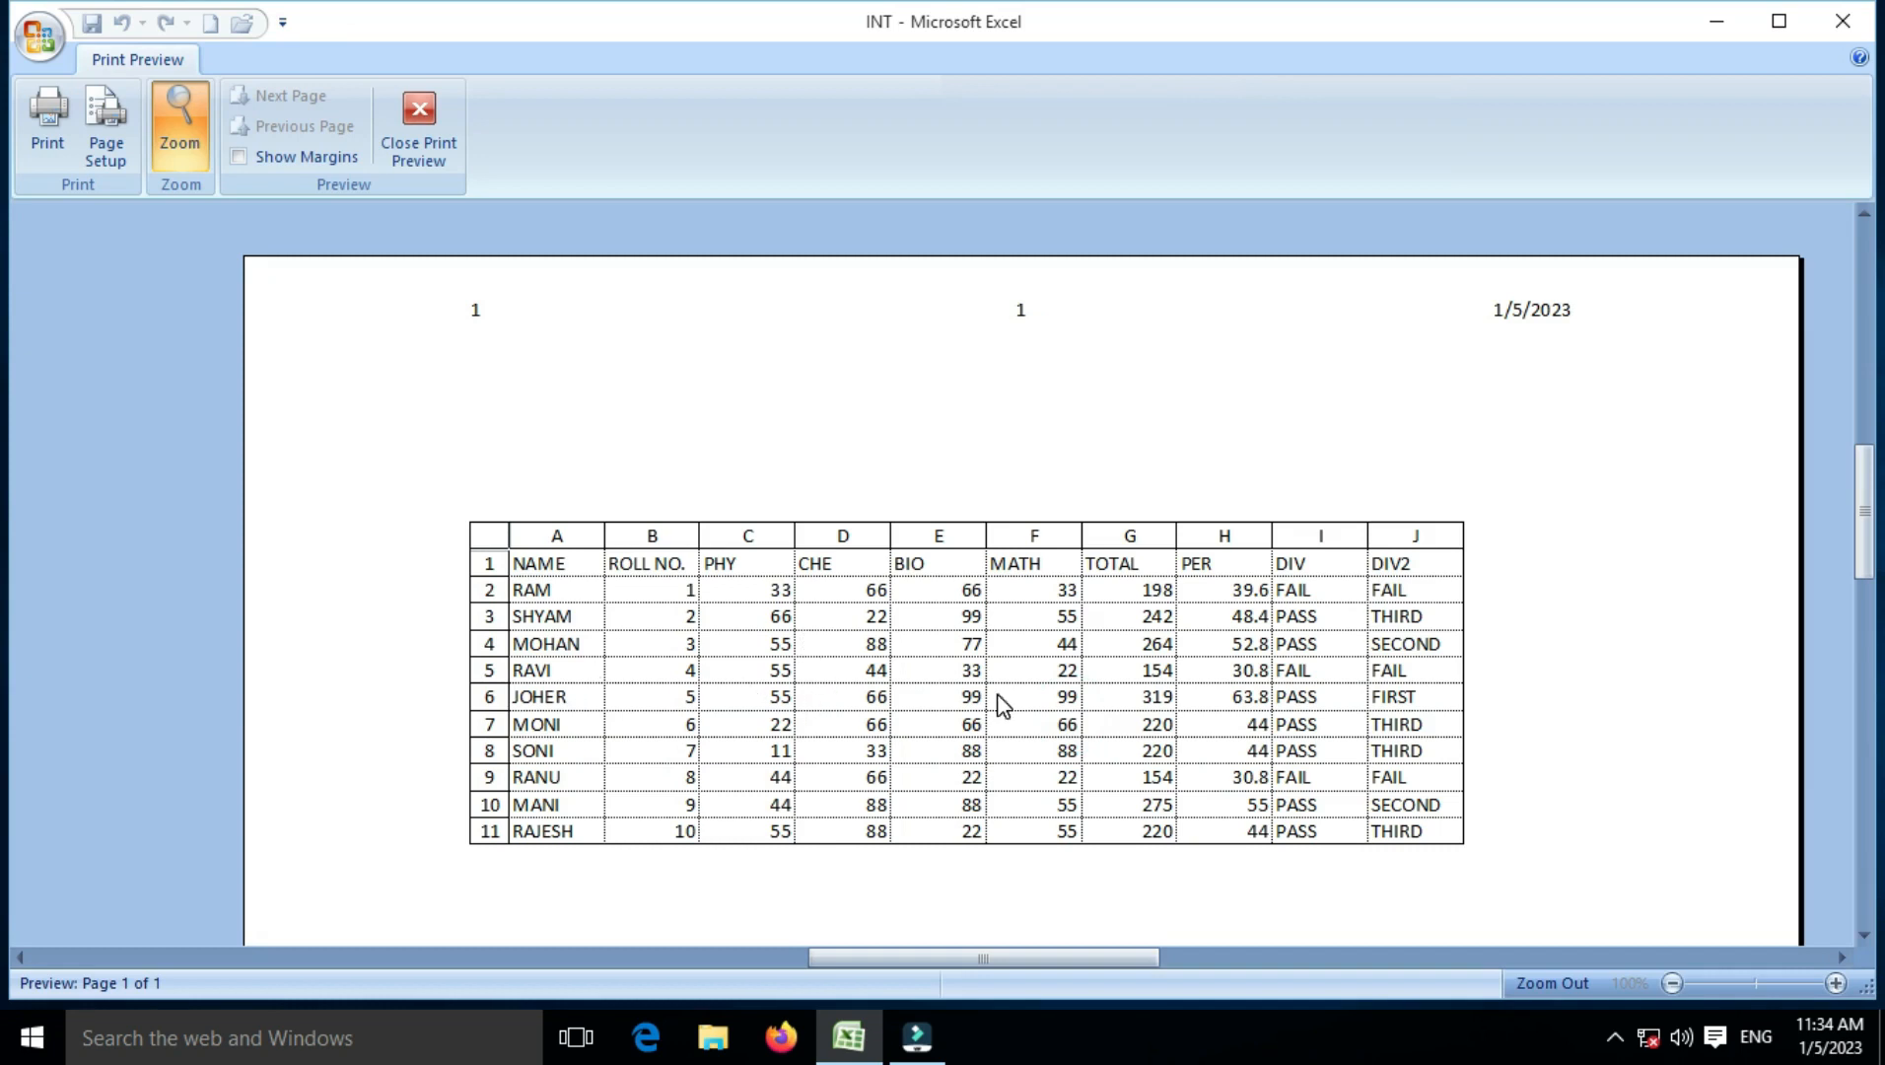
Step: Return to the worksheet and reopen the custom margin settings
{"action": "left_click", "coordinate": [418, 148]}
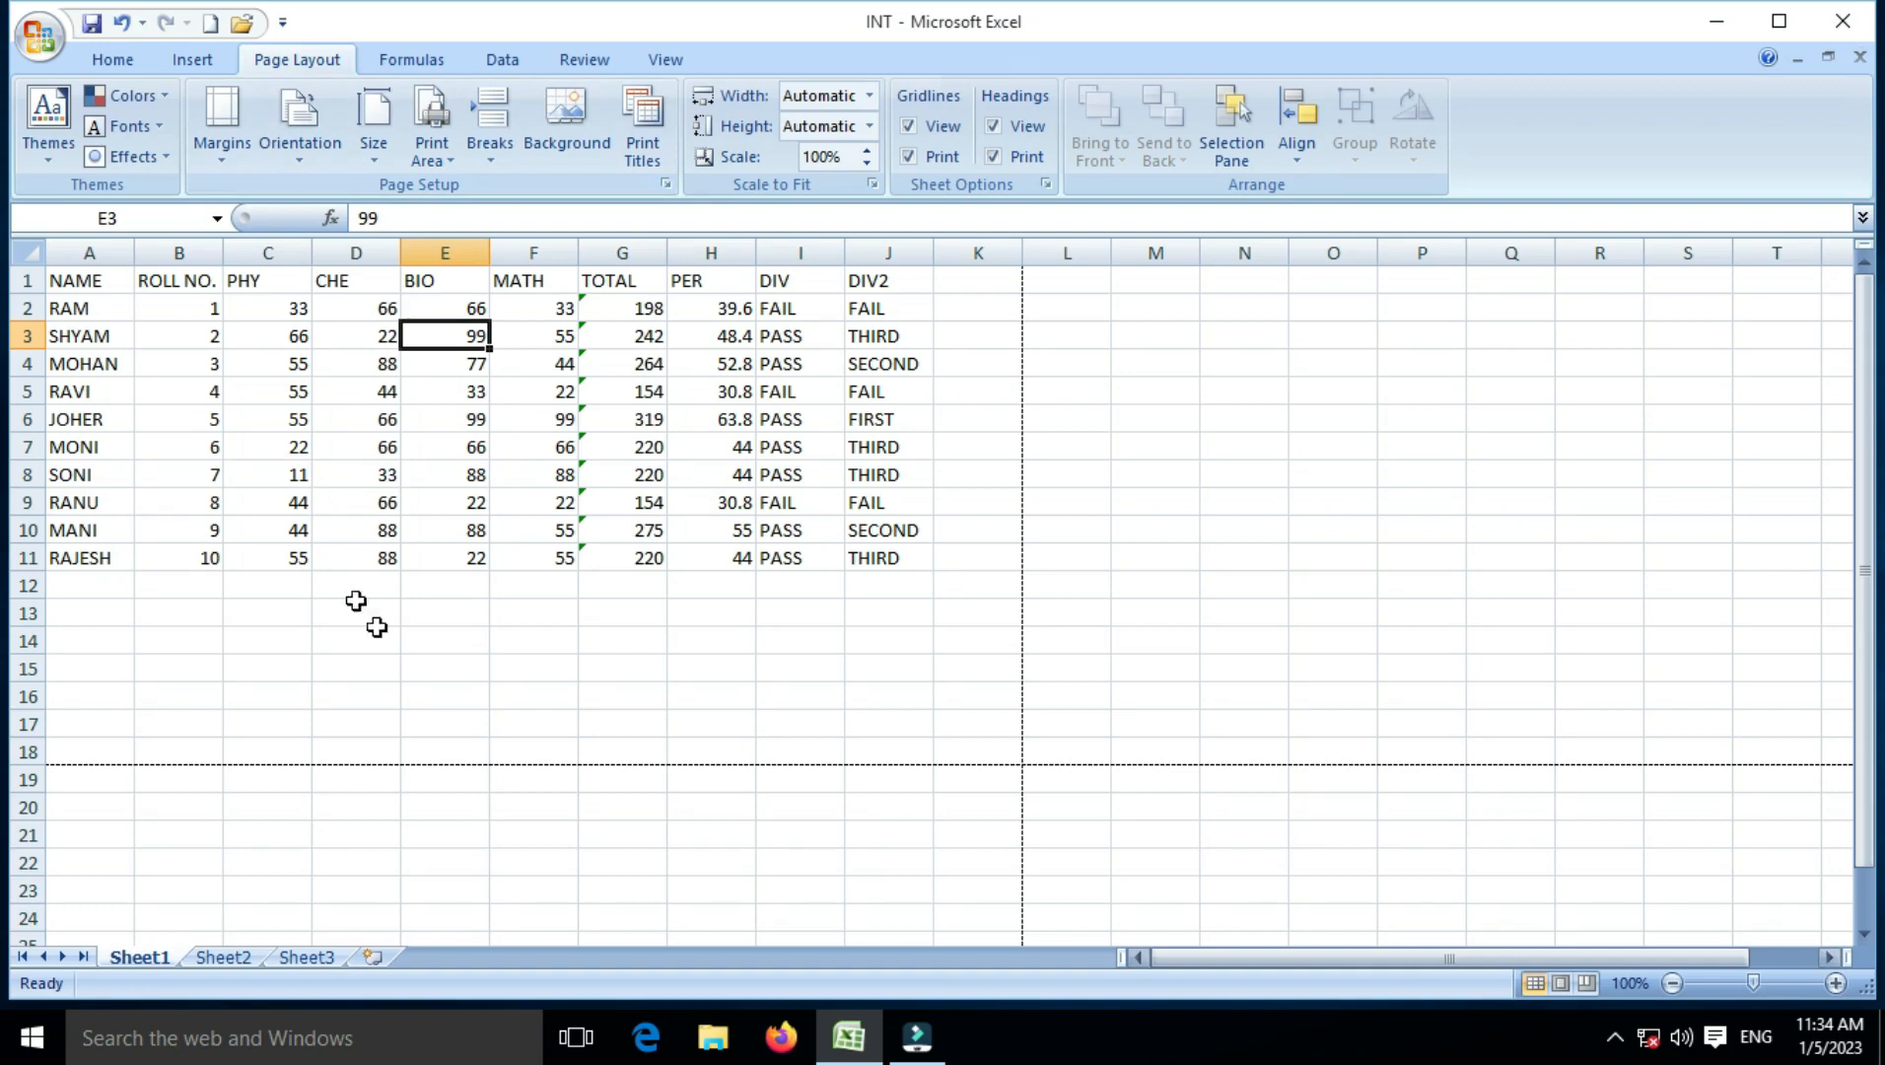
{"action": "left_click", "coordinate": [243, 153]}
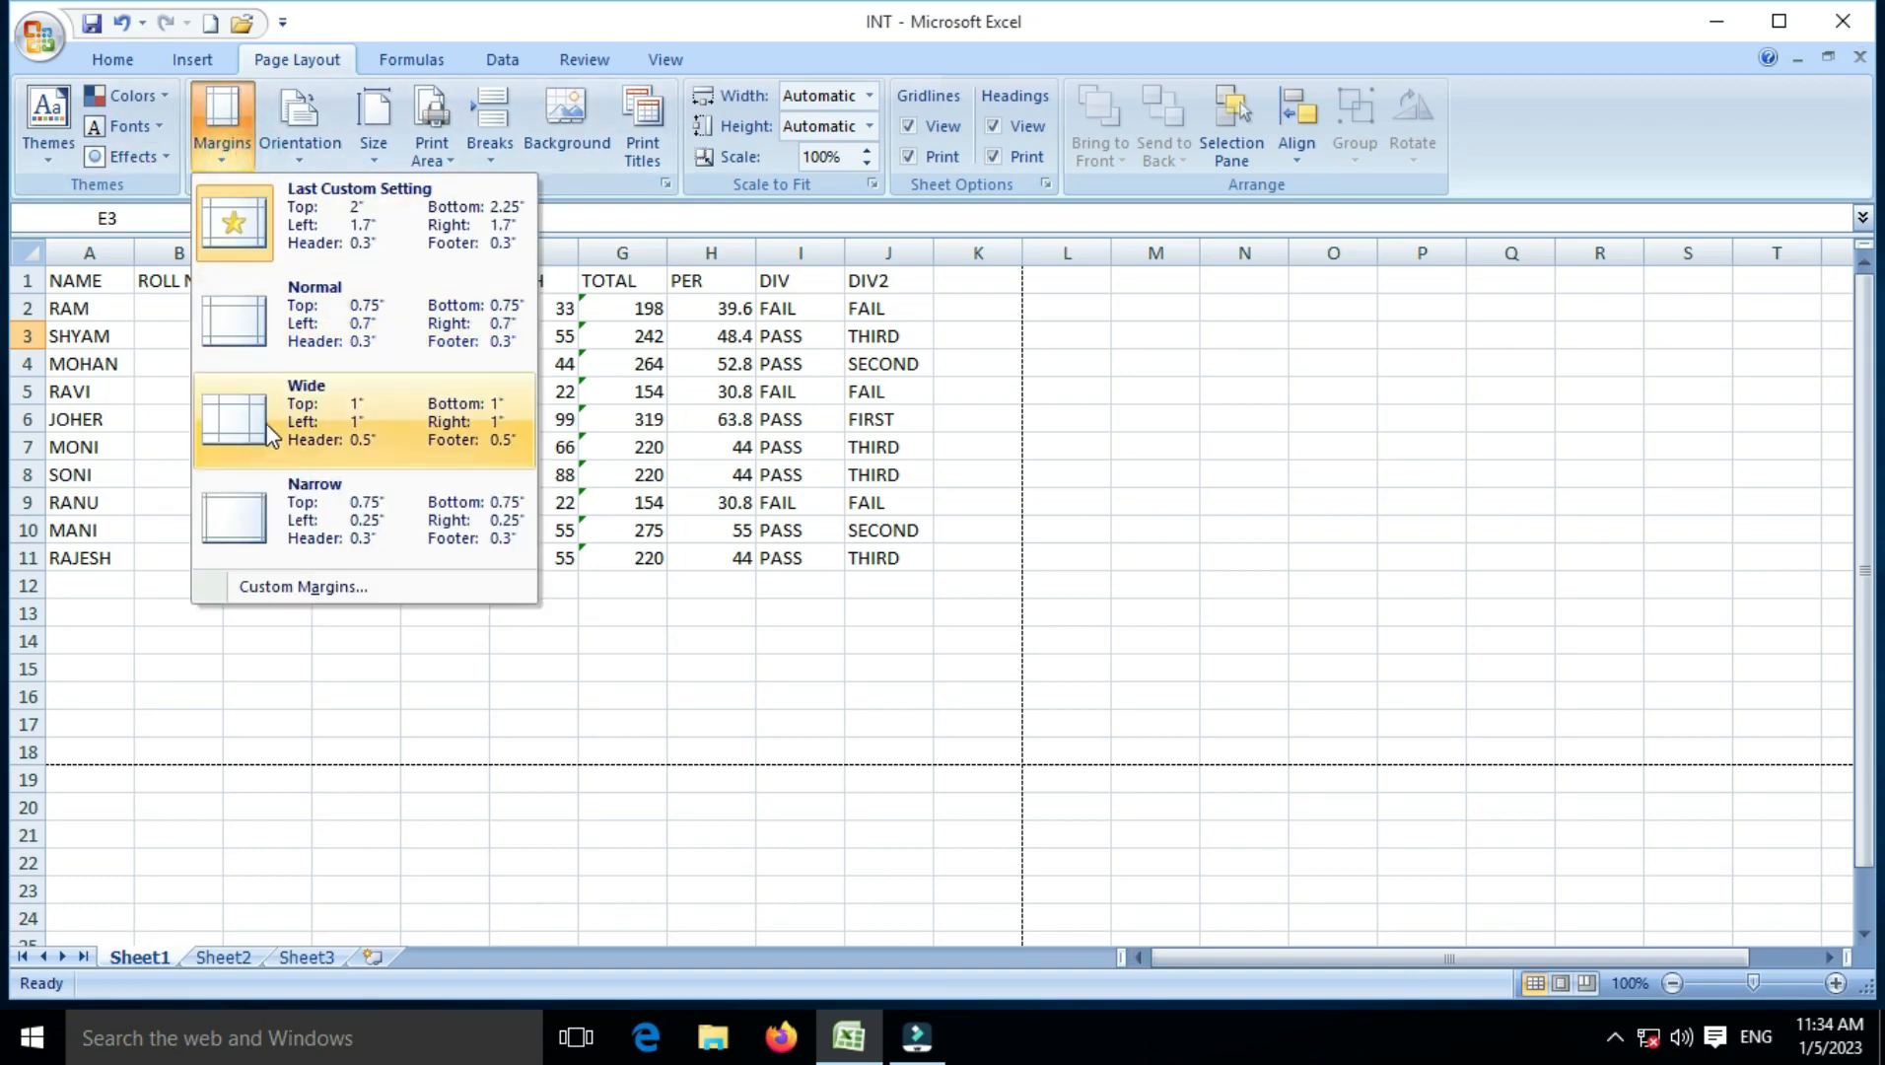
{"action": "left_click", "coordinate": [278, 588]}
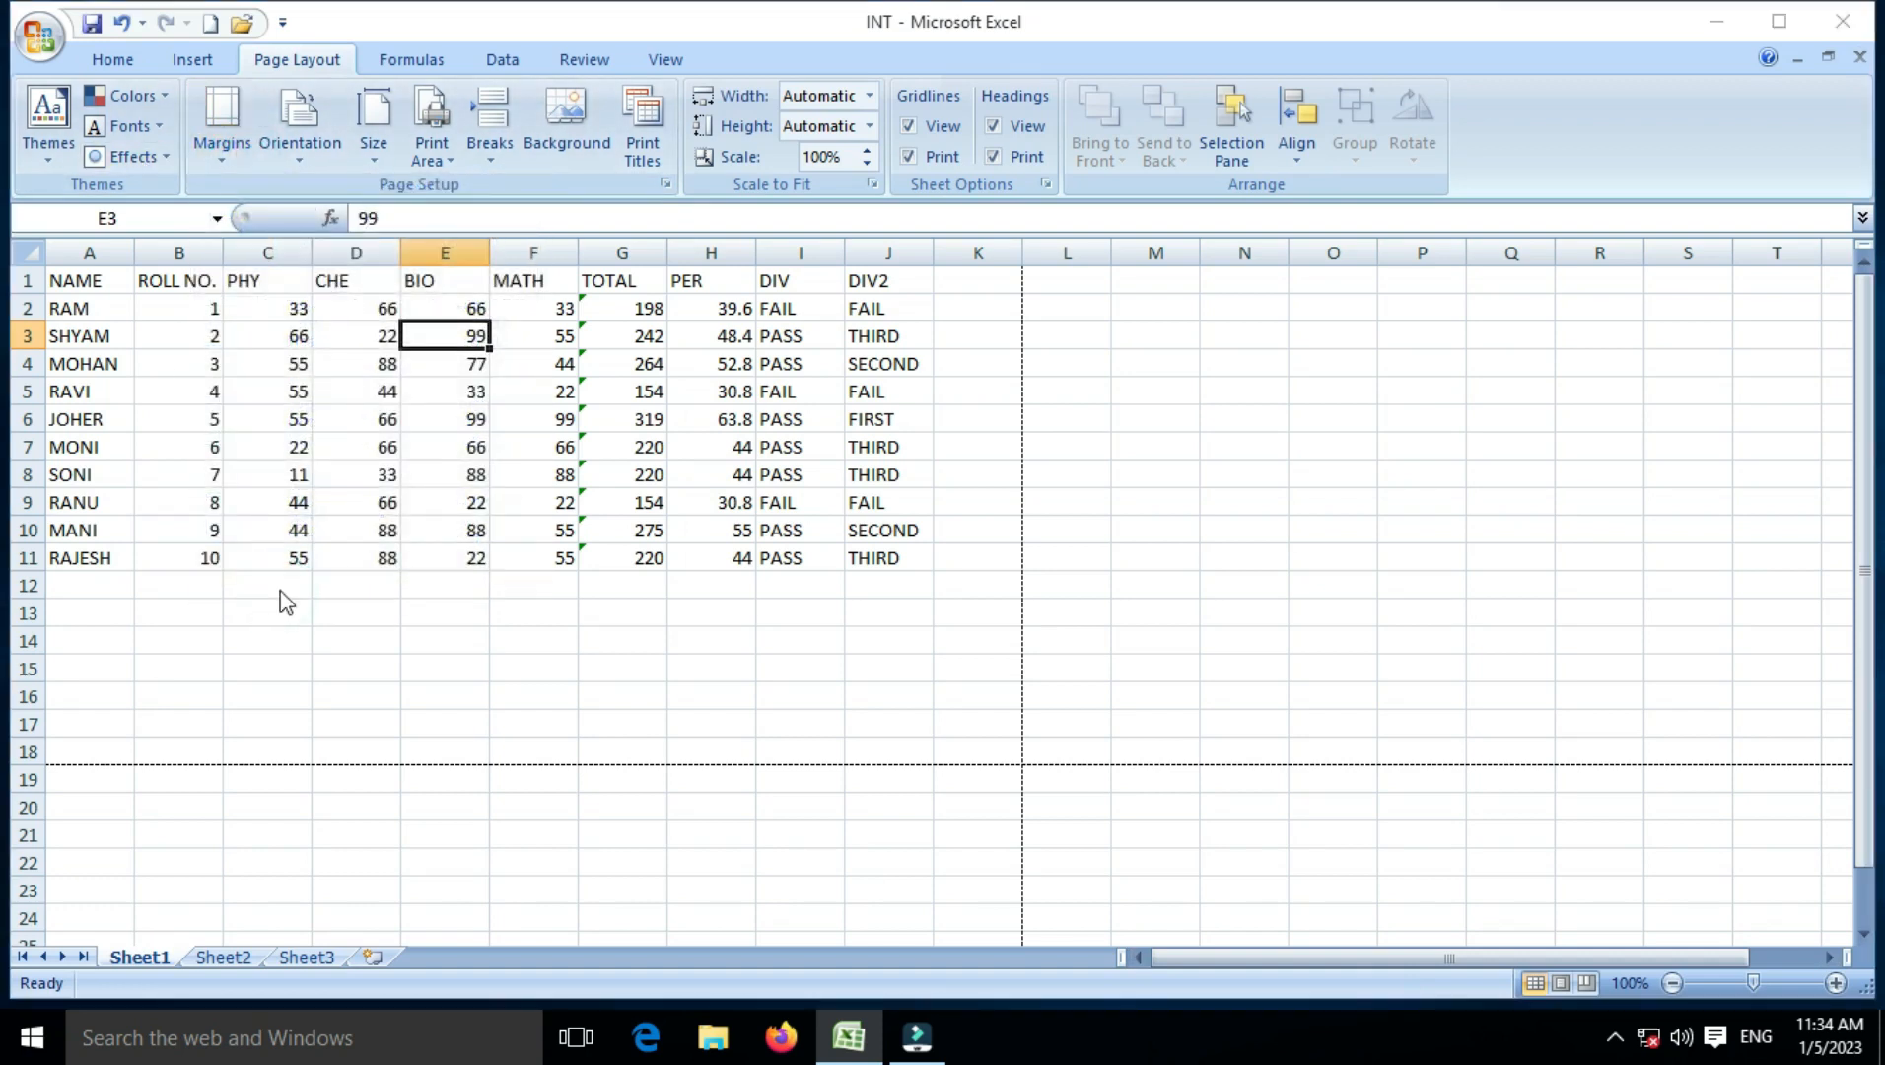
Step: Check the printer's layout properties (Landscape, Front to Back page order), then close them without saving
{"action": "left_click", "coordinate": [971, 240]}
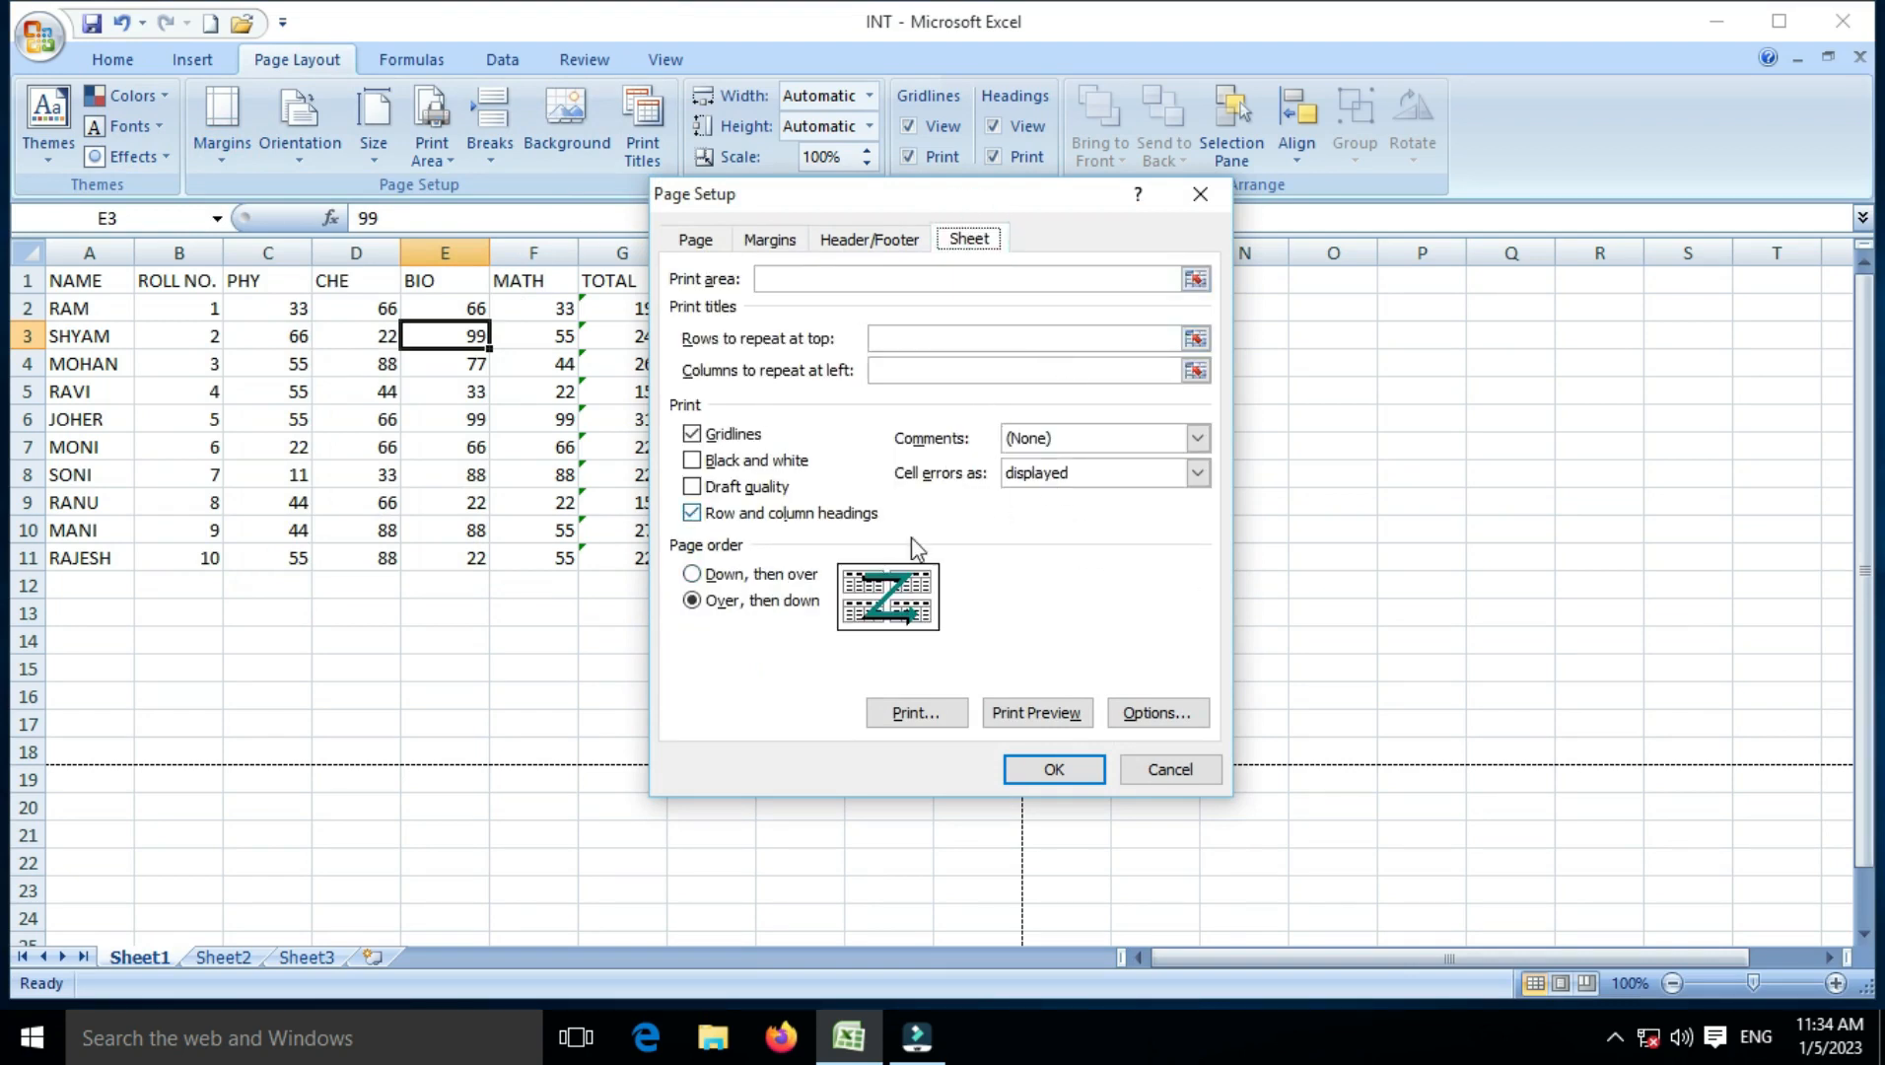
{"action": "left_click", "coordinate": [1171, 709]}
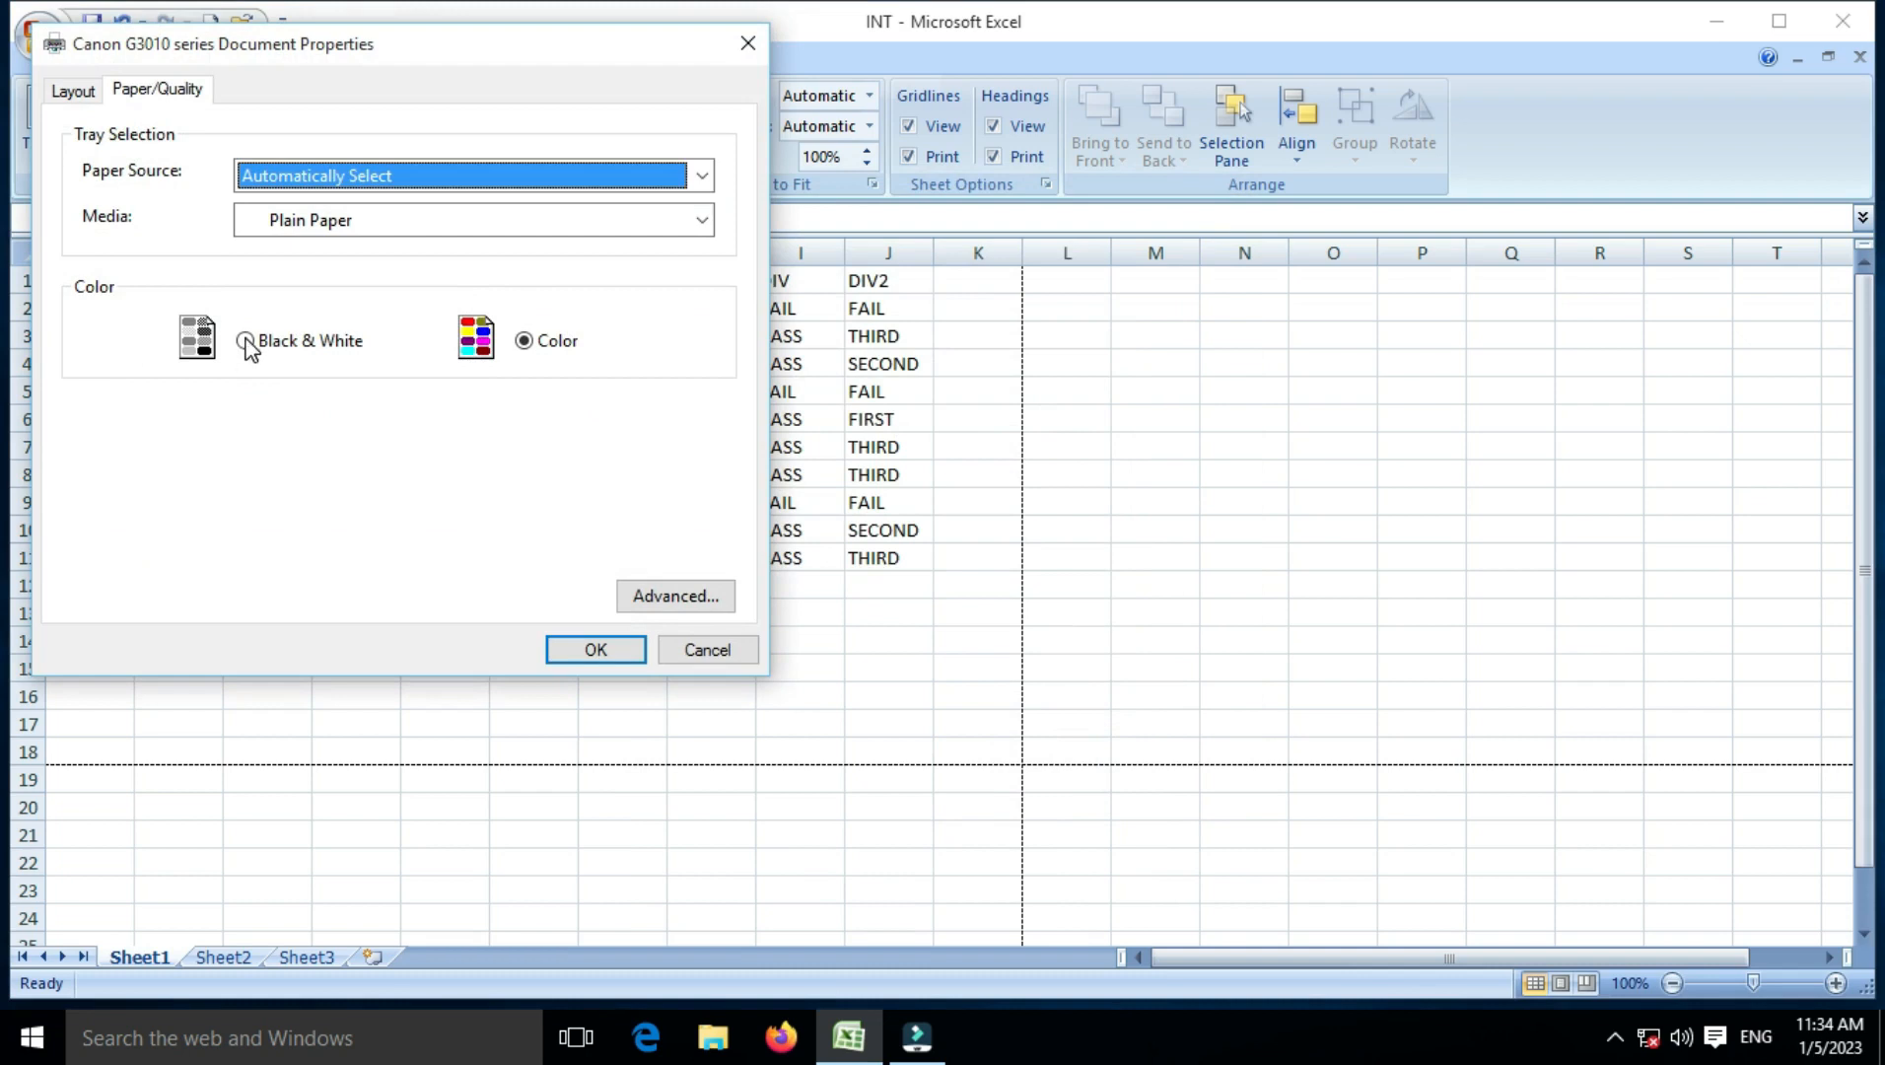
{"action": "left_click", "coordinate": [83, 99]}
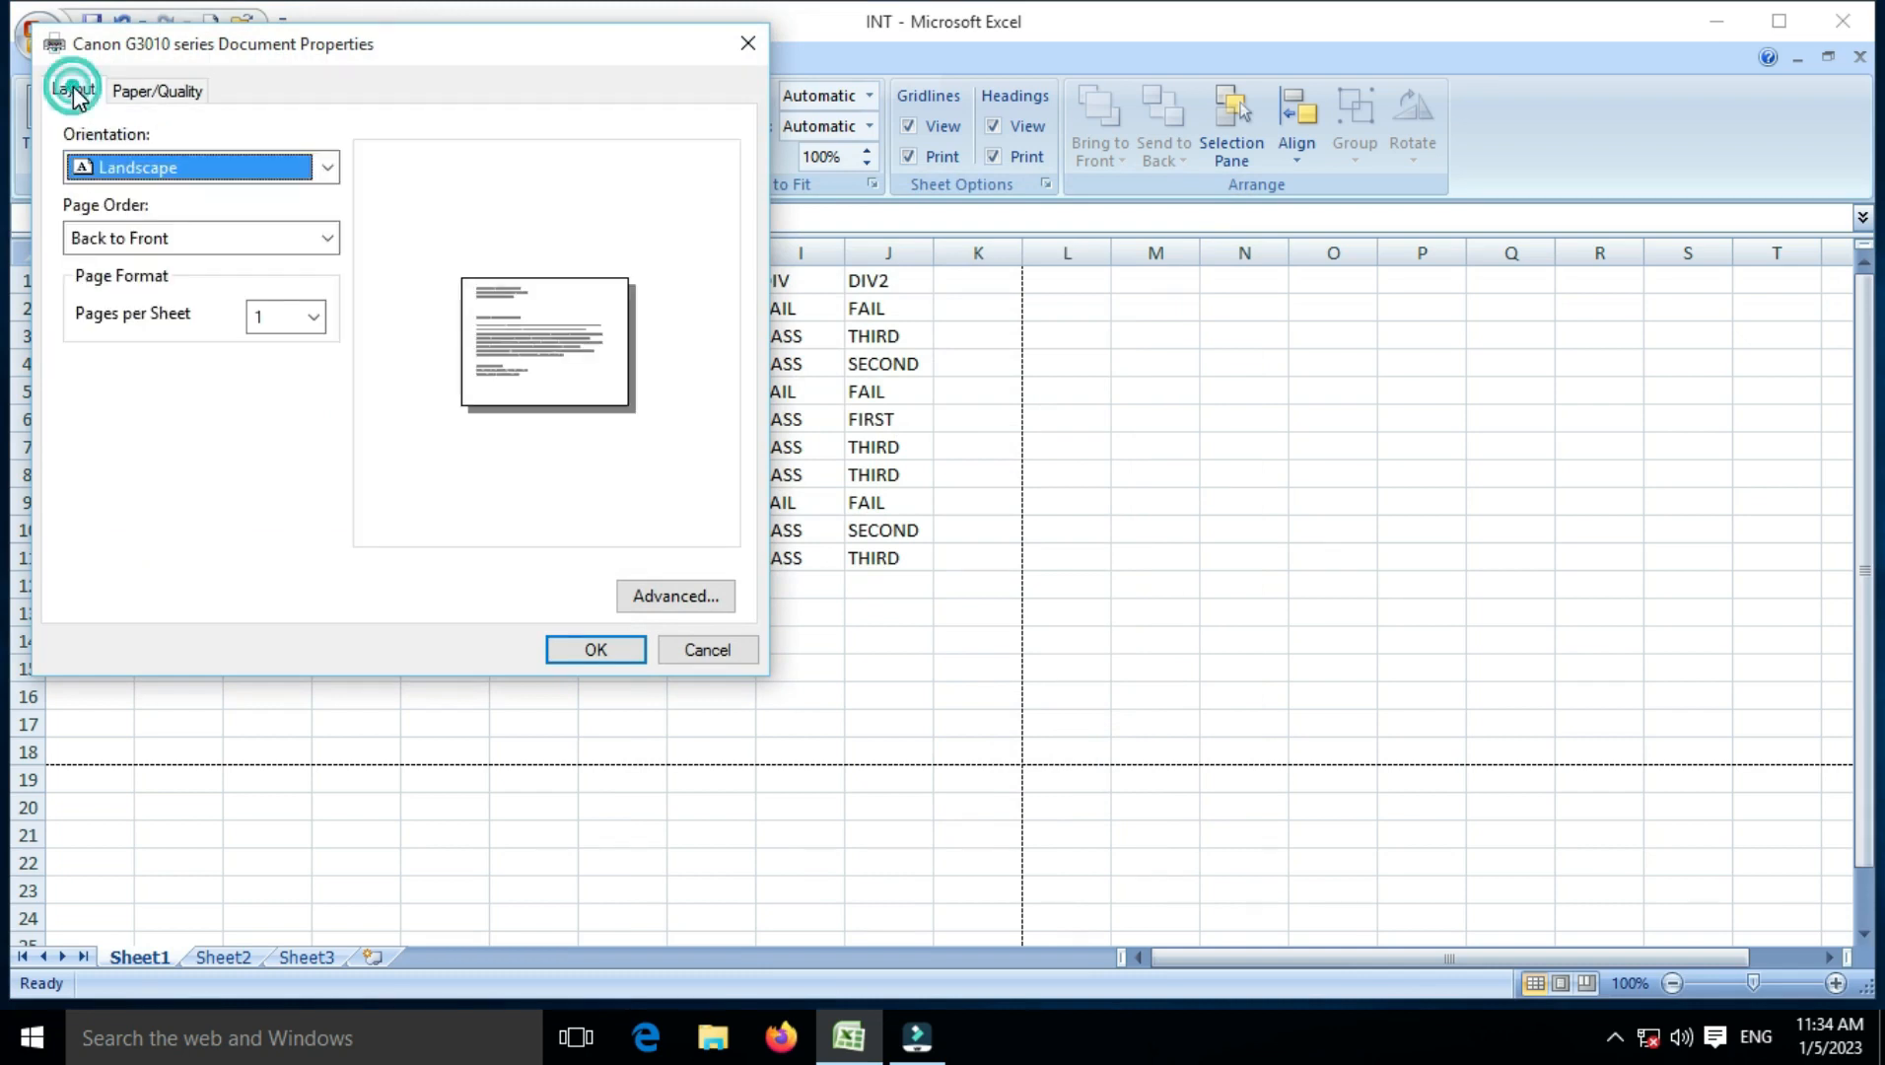
{"action": "left_click", "coordinate": [193, 171]}
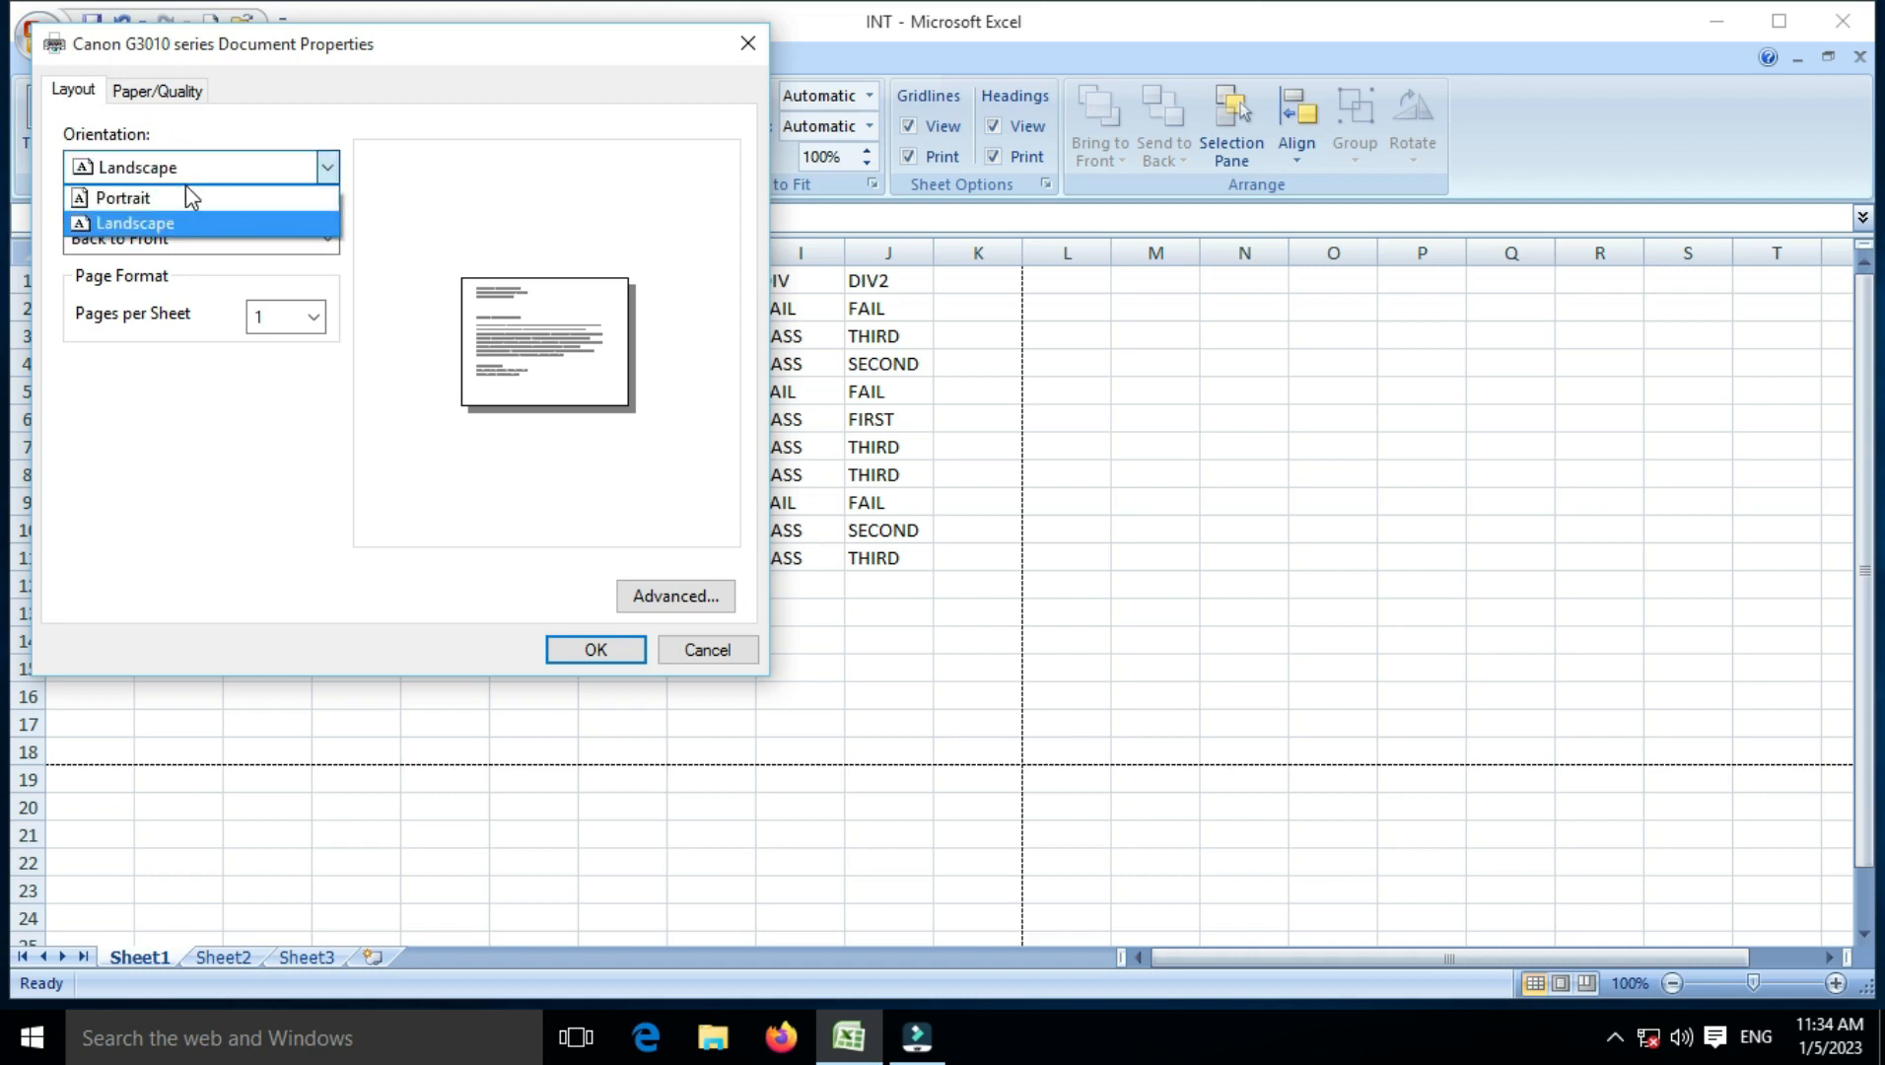
{"action": "left_click", "coordinate": [376, 170]}
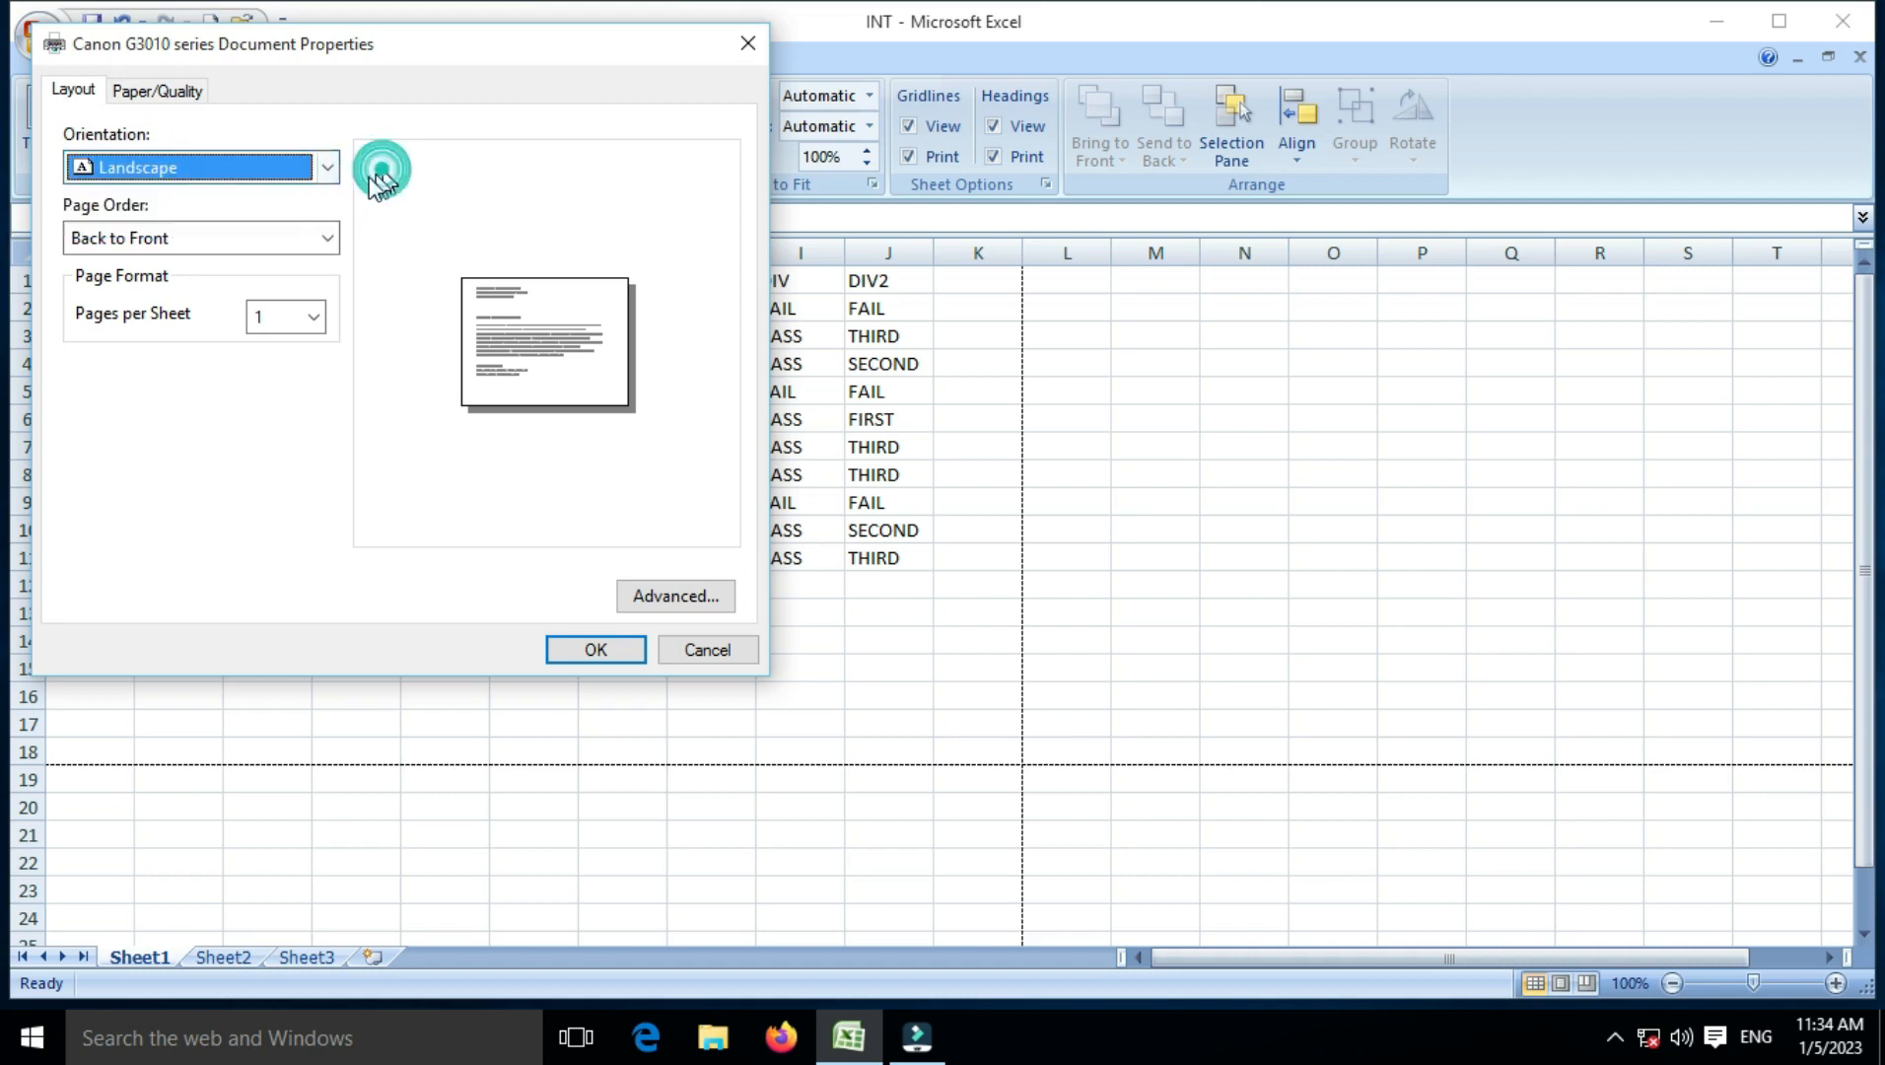
{"action": "left_click", "coordinate": [141, 245]}
{"action": "left_click", "coordinate": [127, 268]}
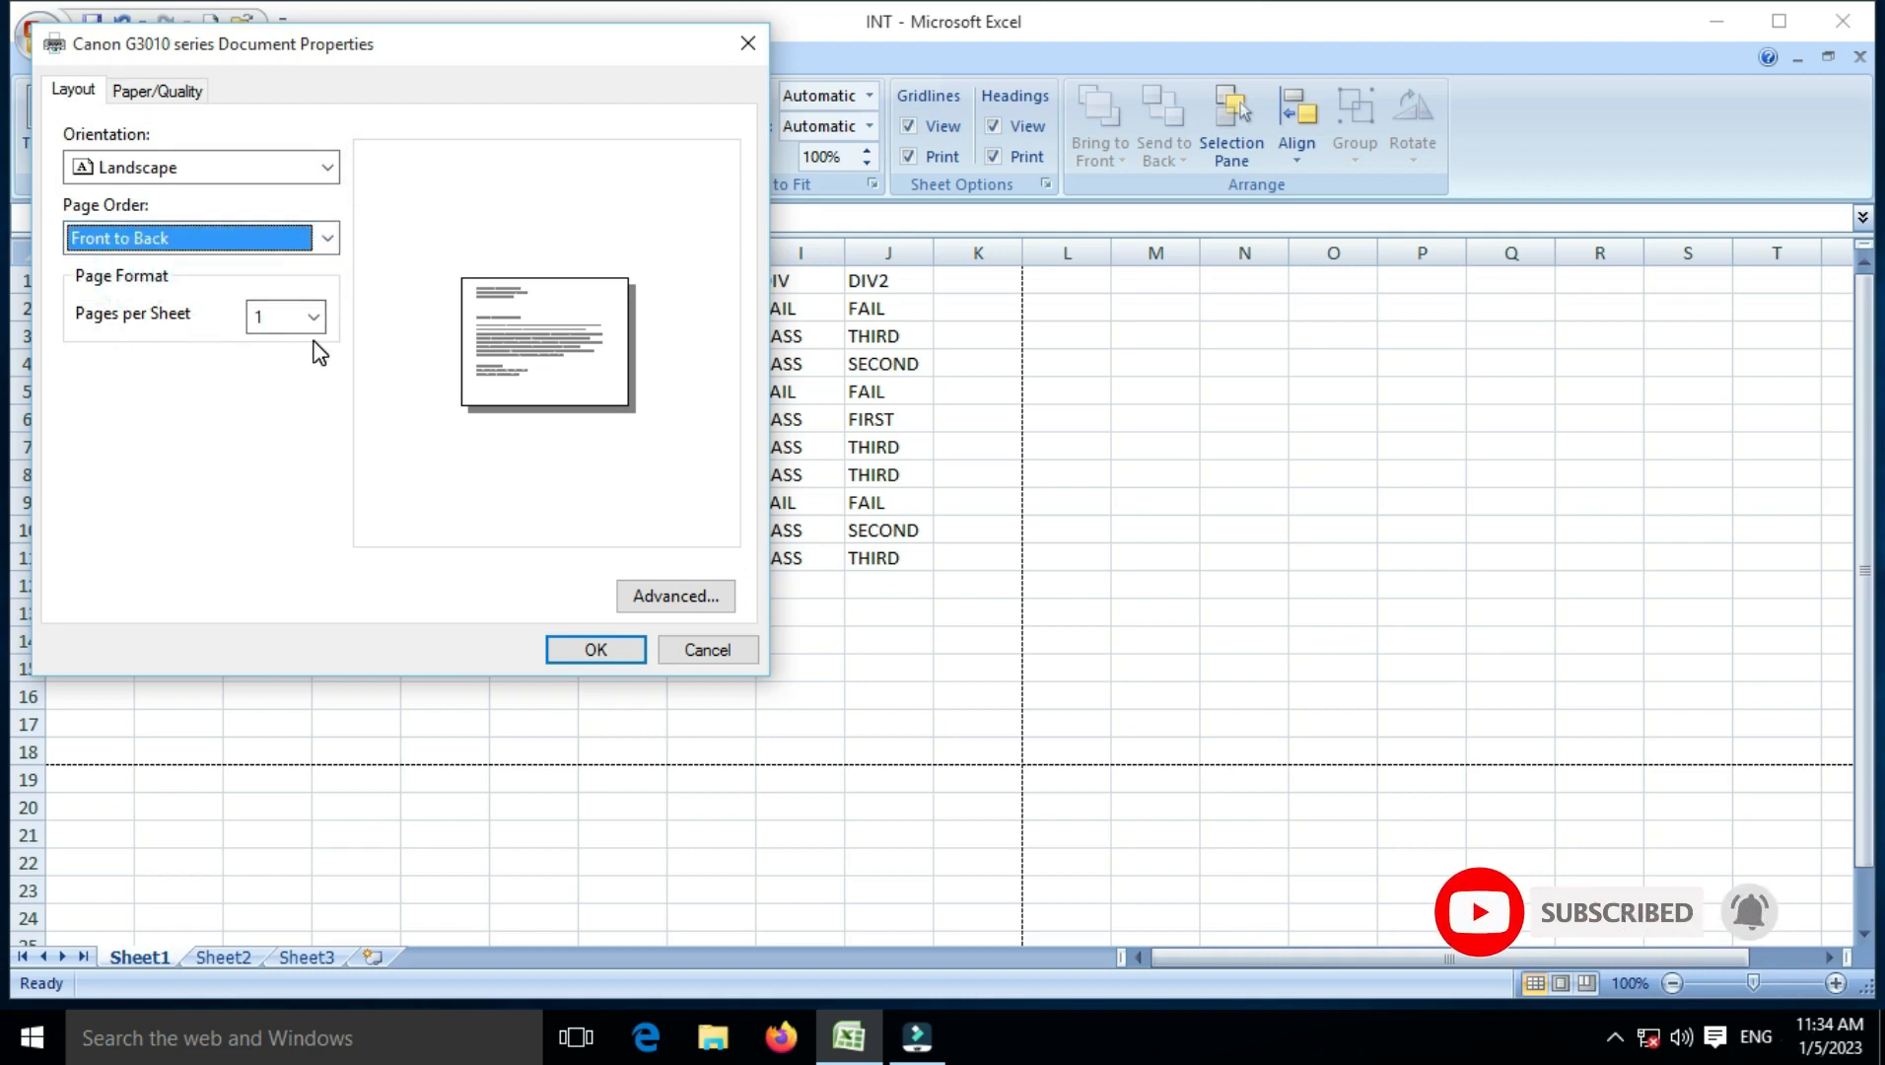
{"action": "left_click", "coordinate": [681, 648]}
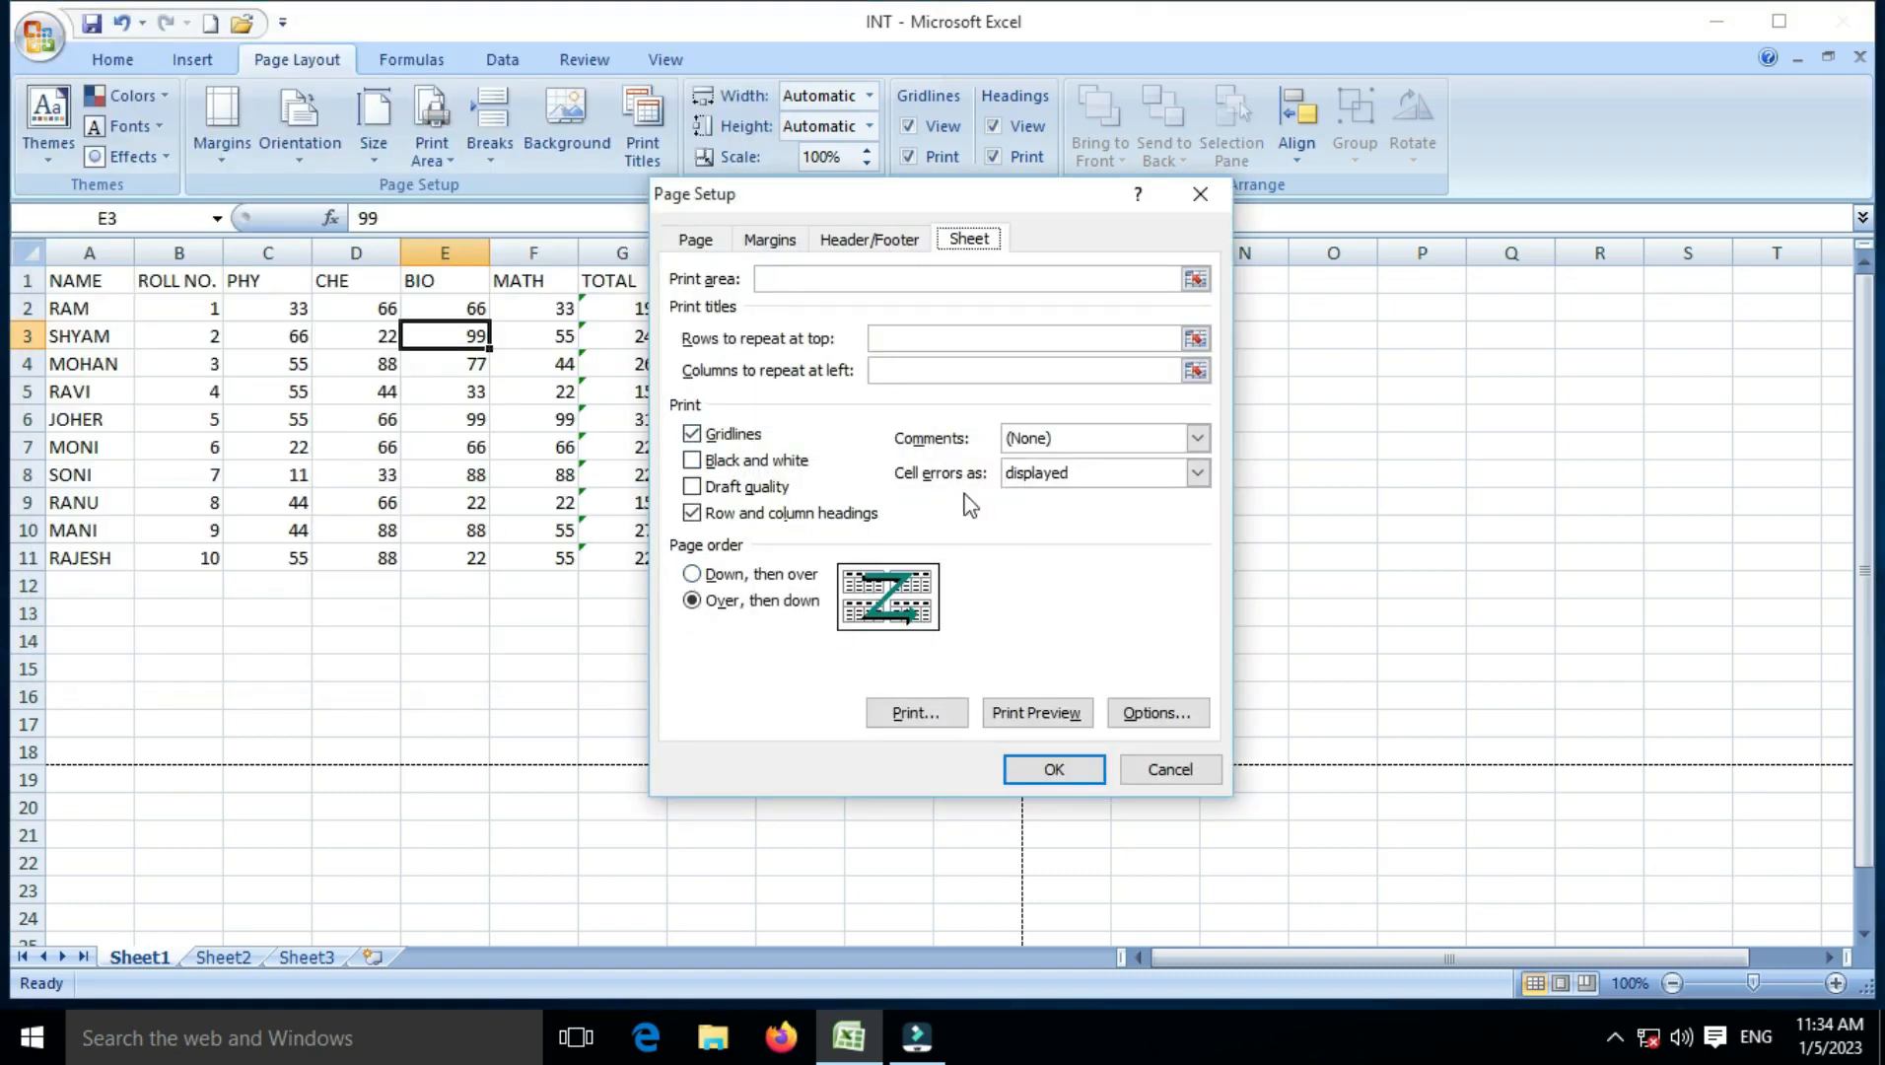
{"action": "left_click", "coordinate": [781, 246]}
Step: Review the Page tab's orientation and paper, then start printing with a Page(s) range selected
{"action": "left_click", "coordinate": [702, 246]}
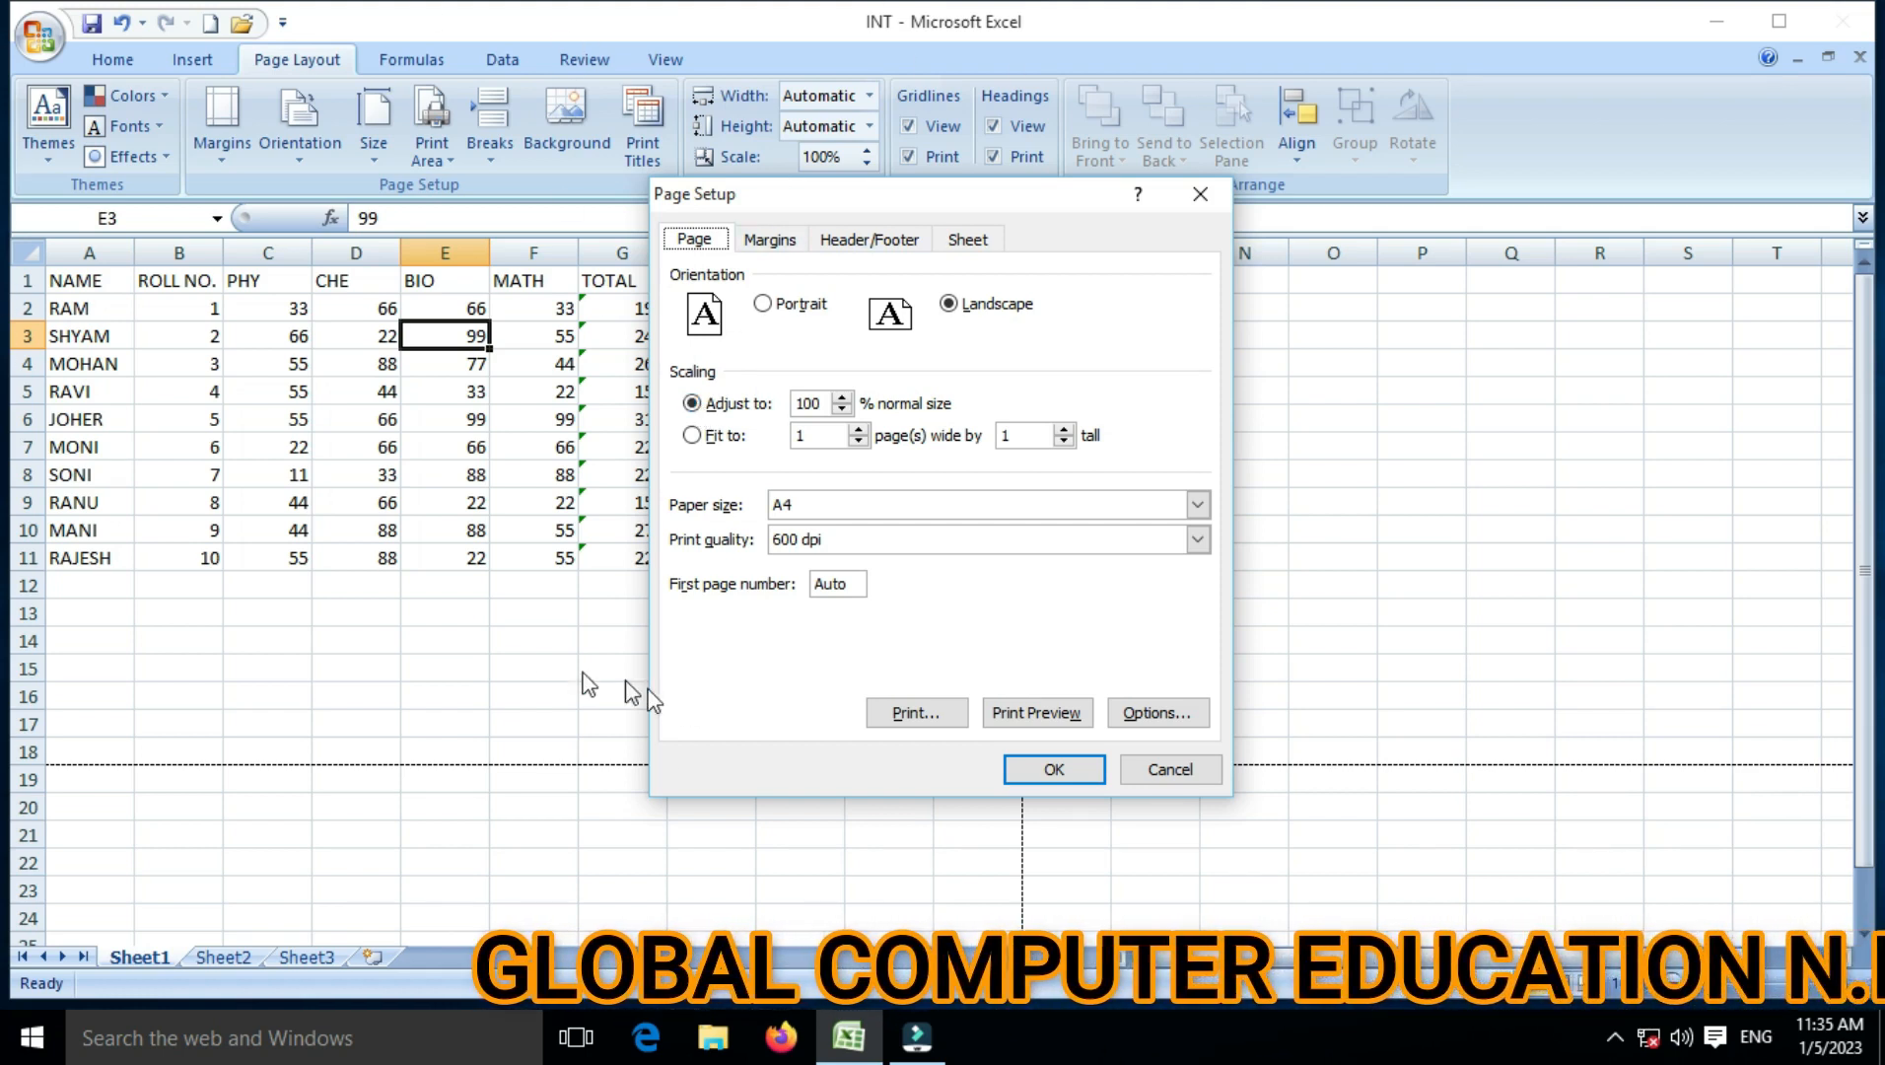
{"action": "left_click", "coordinate": [902, 717]}
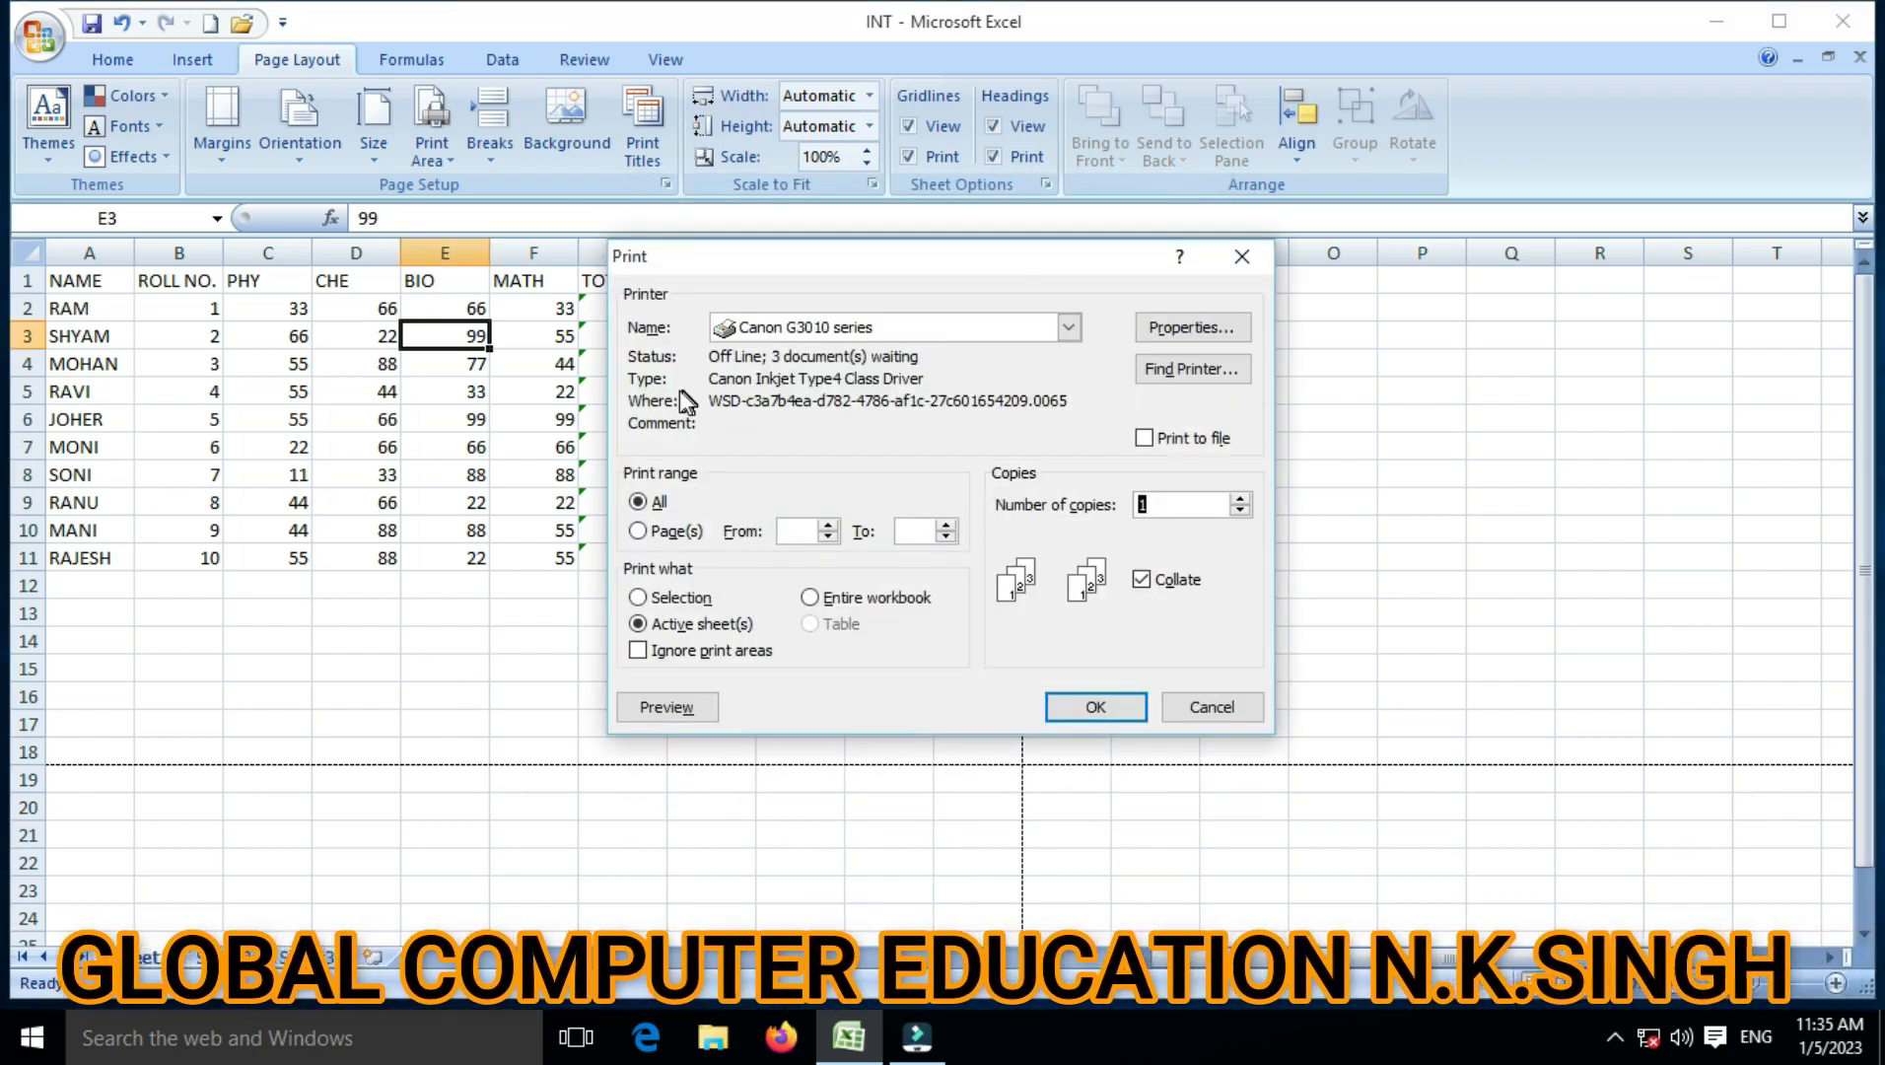
{"action": "left_click", "coordinate": [639, 531]}
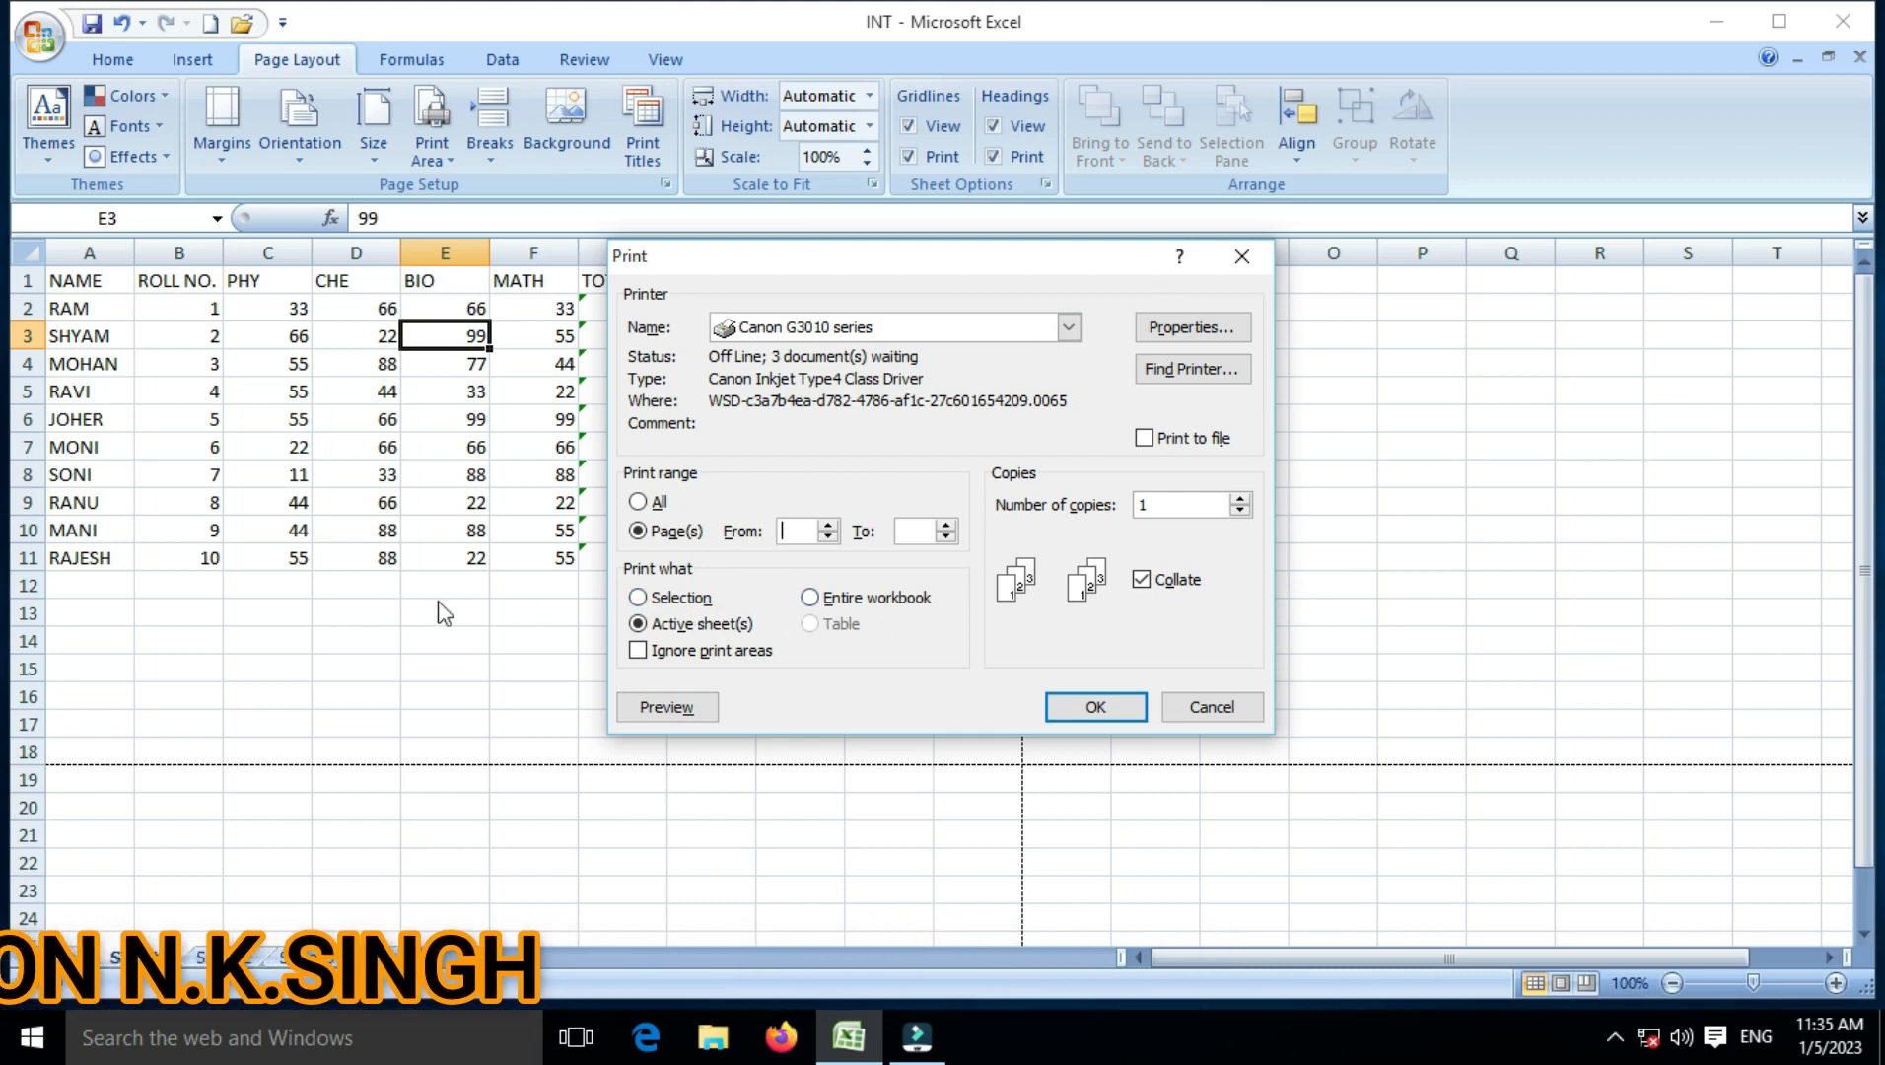
Step: Look over the Canon G3010 printer properties, then cancel the Print dialog without printing
{"action": "left_click", "coordinate": [1188, 328]}
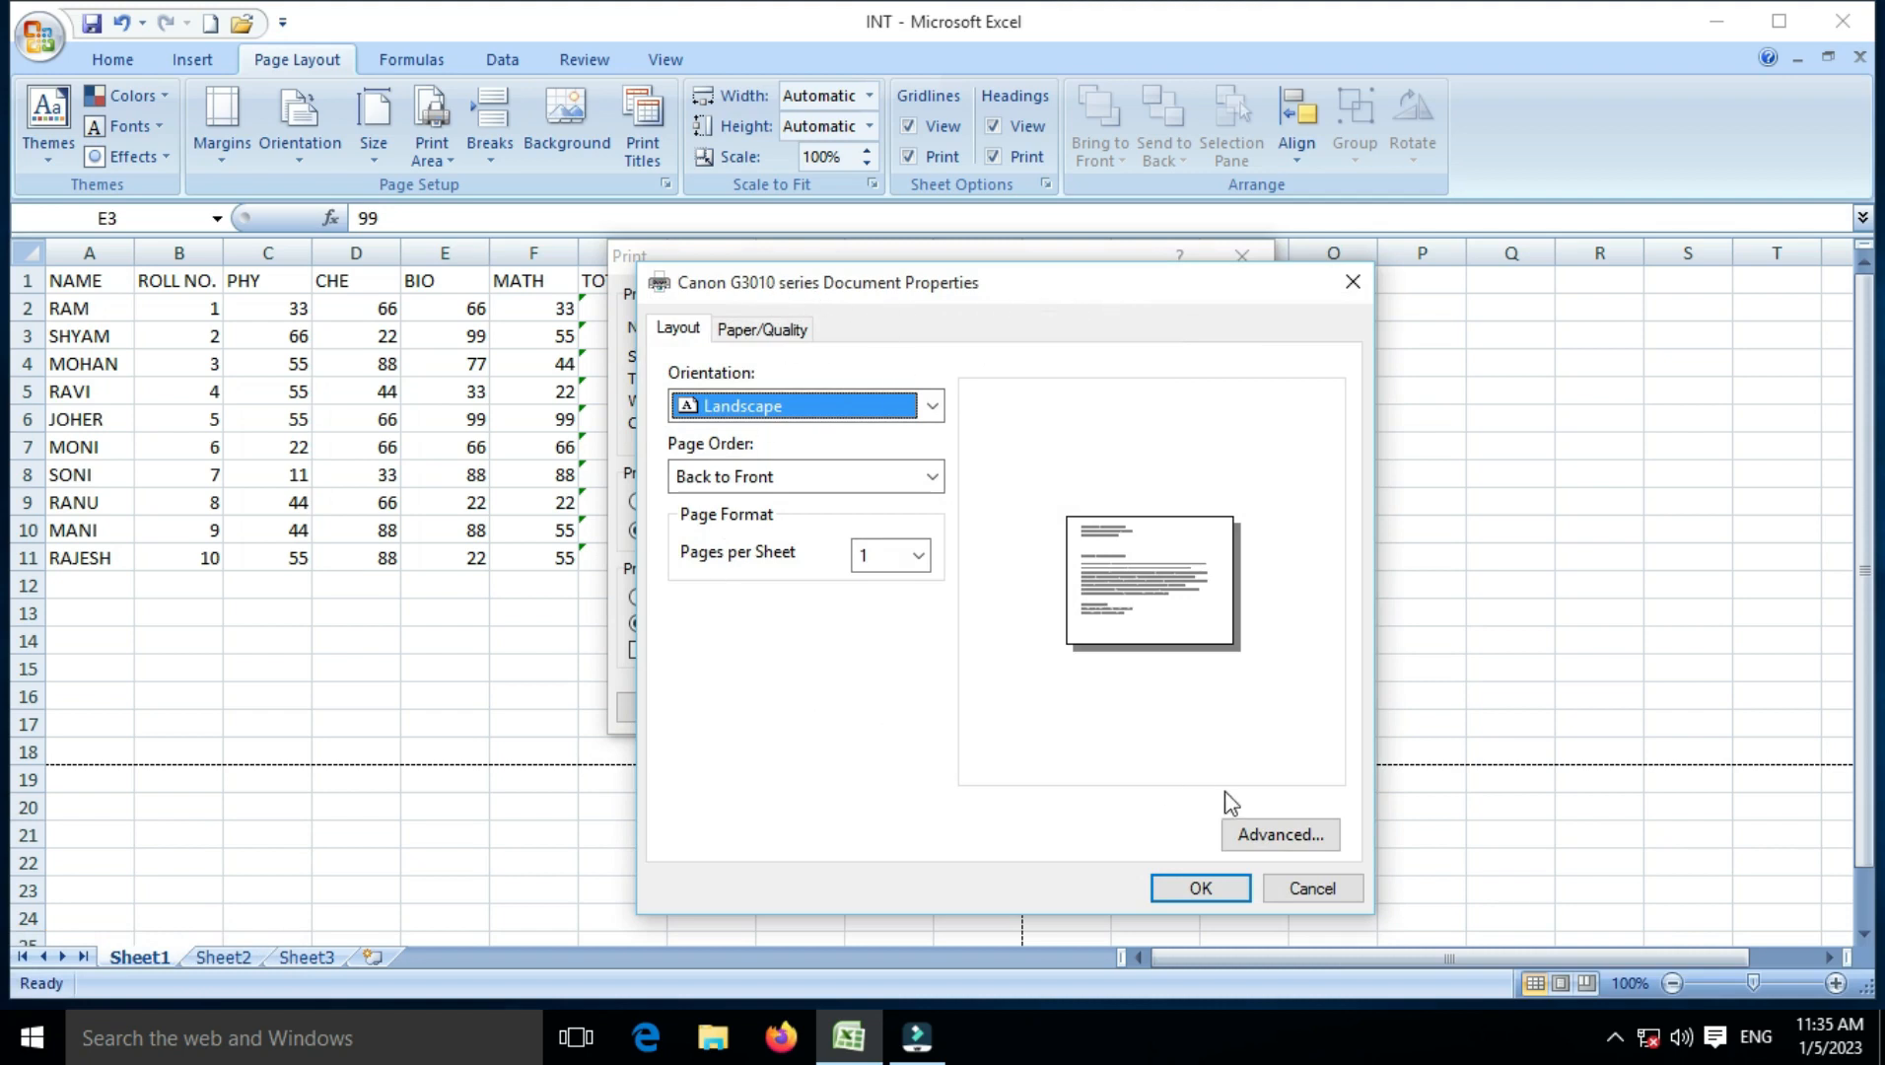
{"action": "left_click", "coordinate": [1290, 883]}
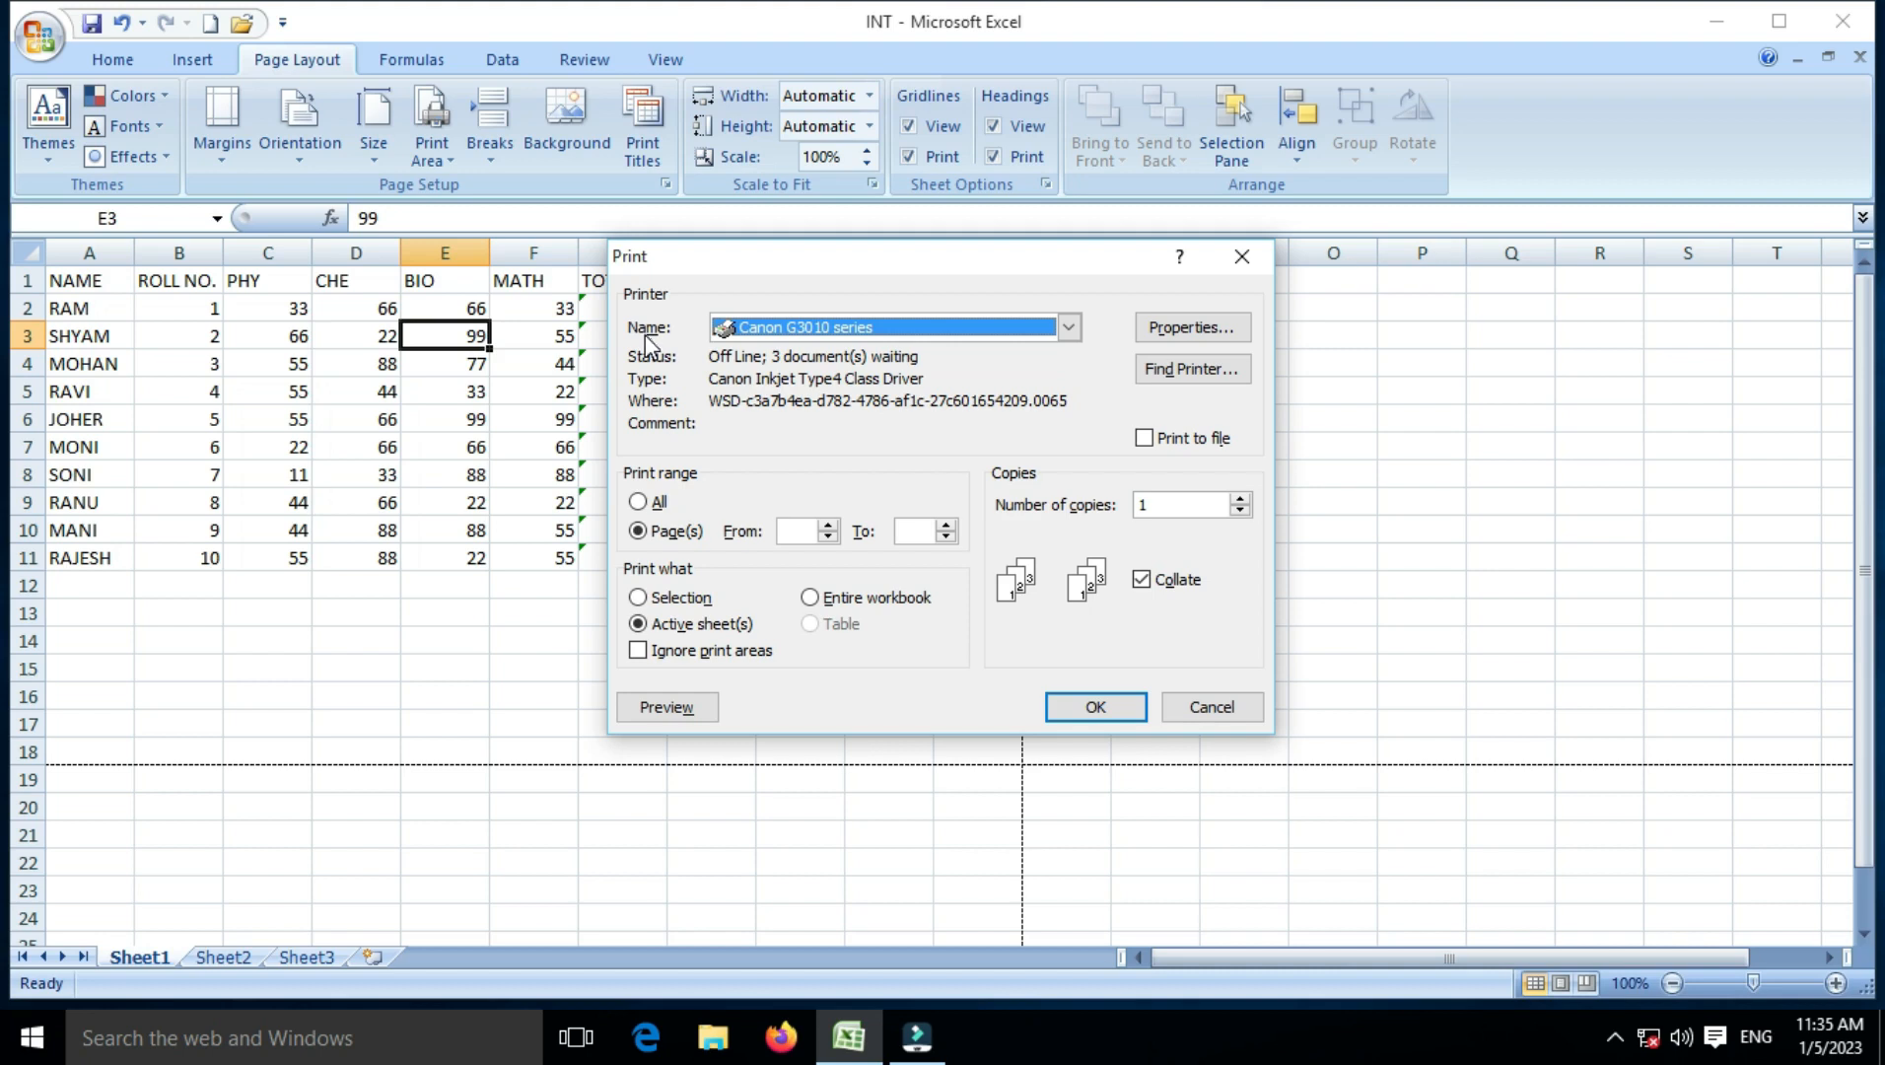
{"action": "left_click", "coordinate": [1199, 711]}
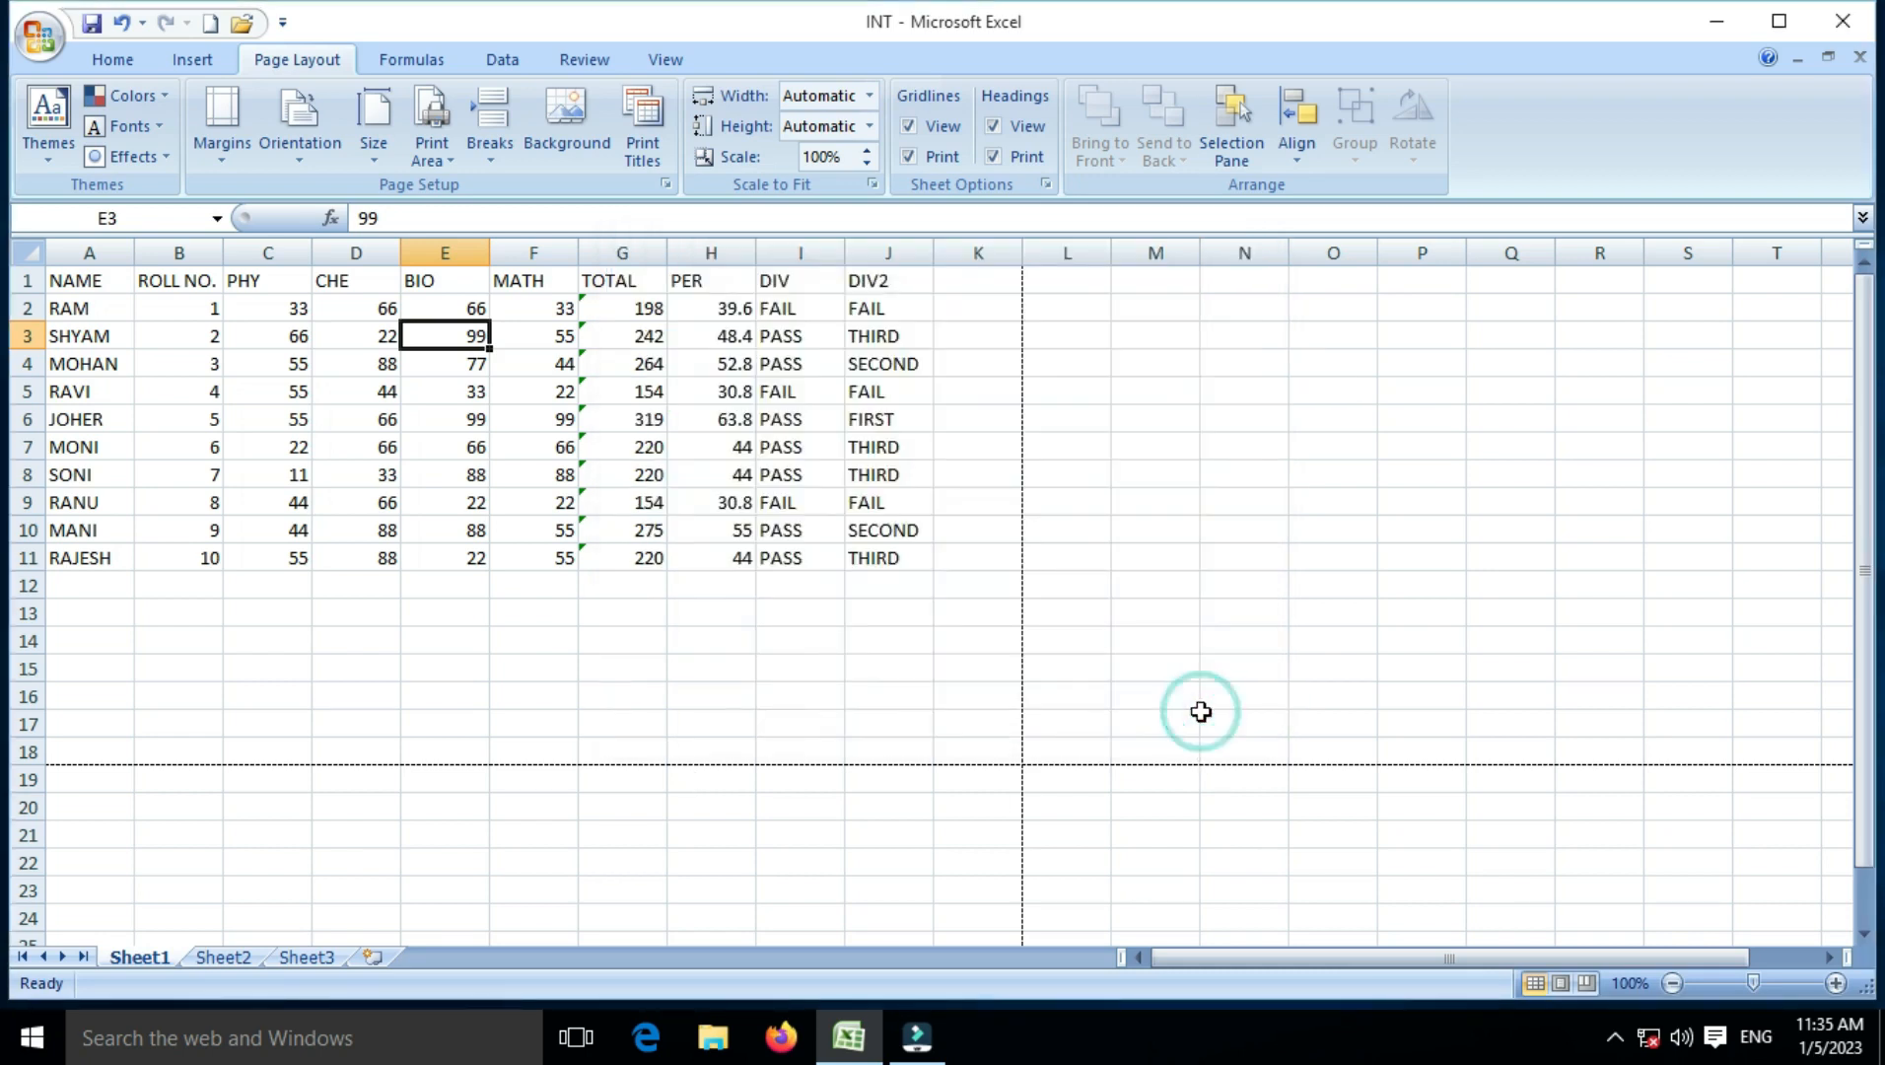
{"action": "left_click", "coordinate": [214, 158]}
{"action": "left_click", "coordinate": [239, 596]}
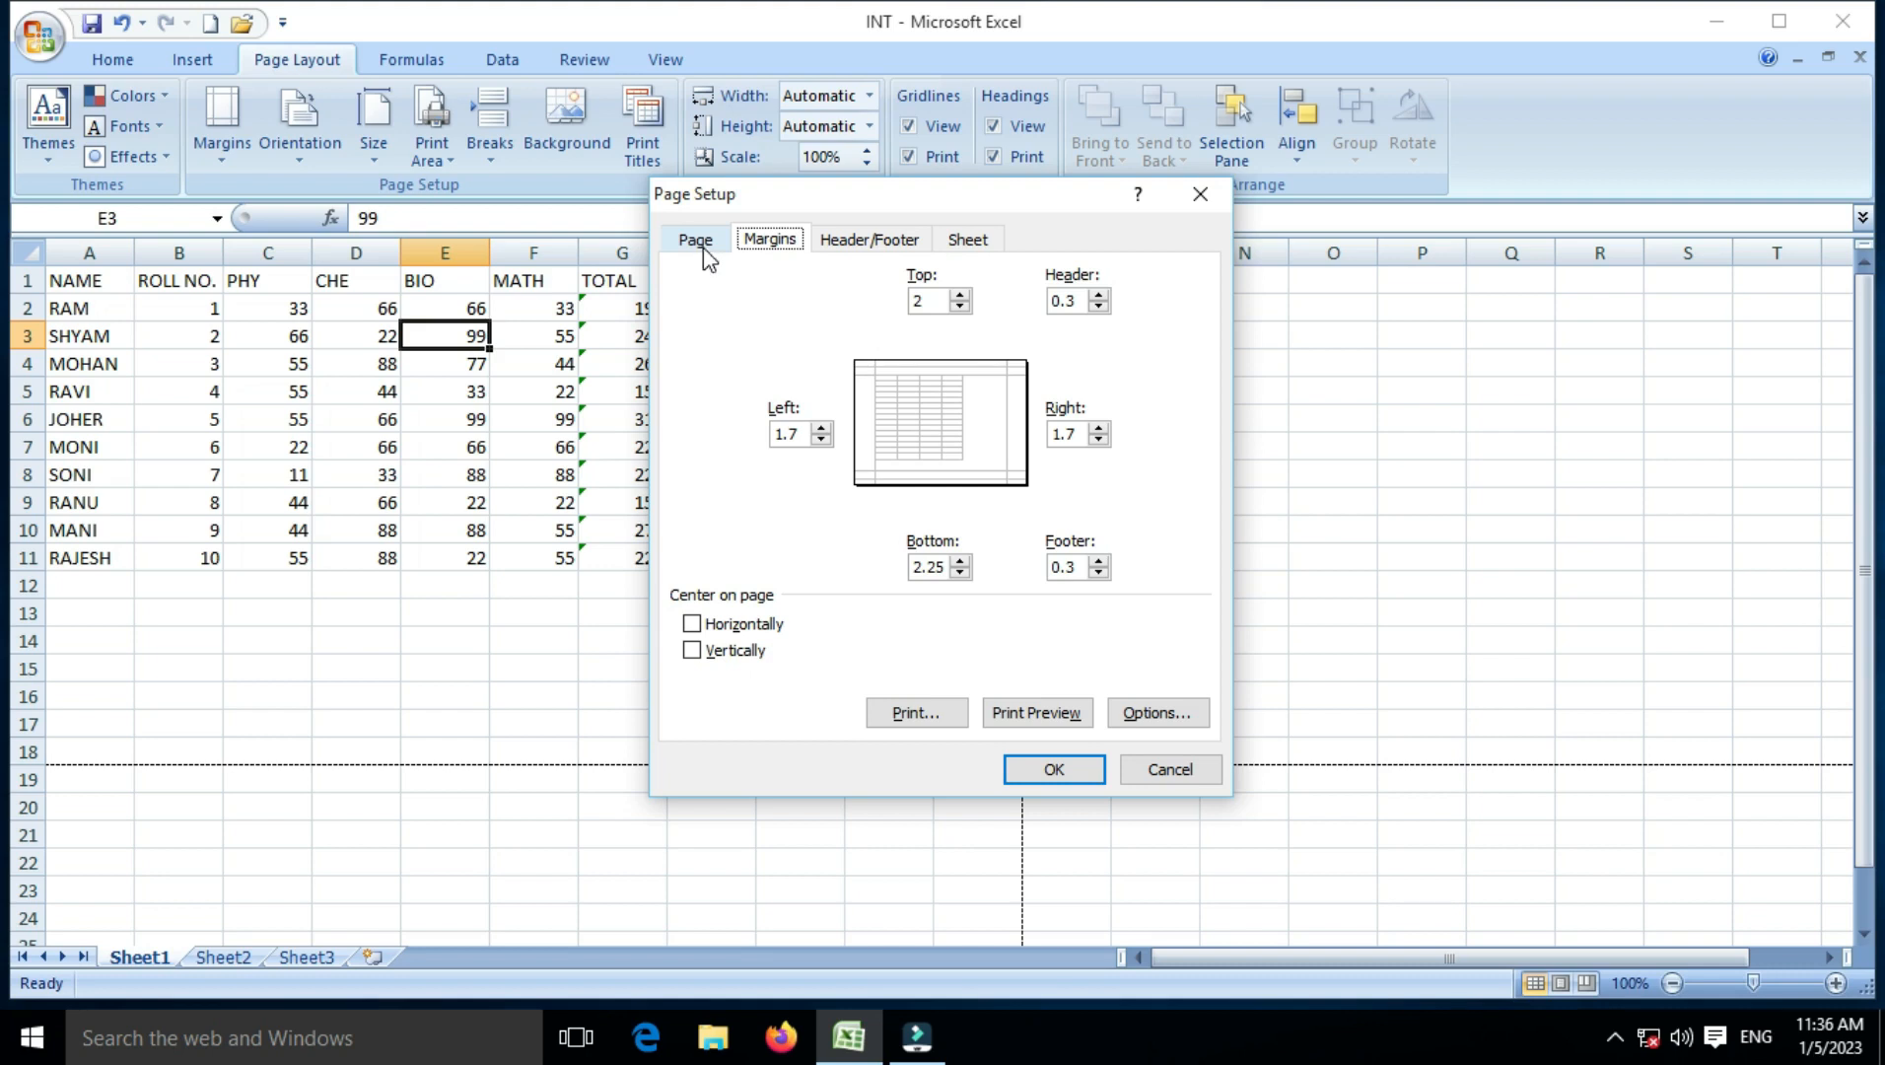
{"action": "left_click", "coordinate": [1061, 768]}
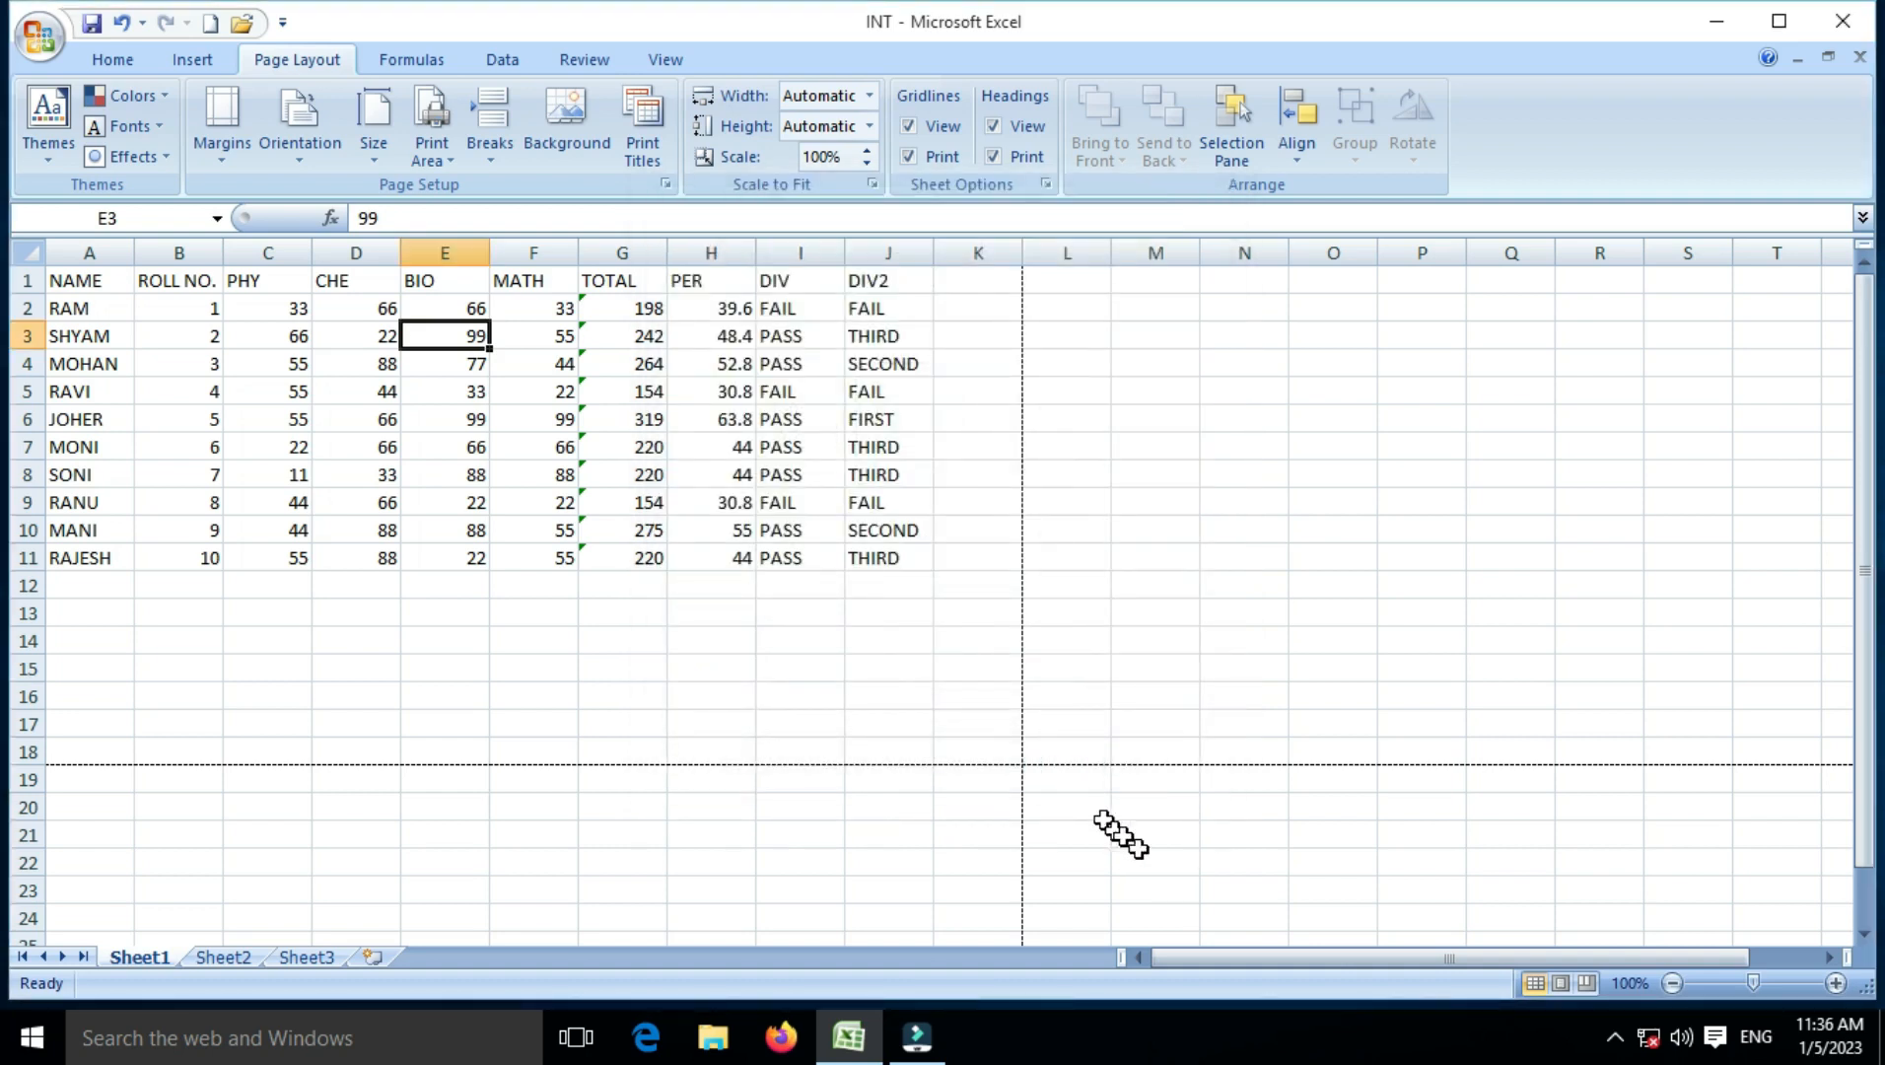
{"action": "left_click", "coordinate": [356, 472]}
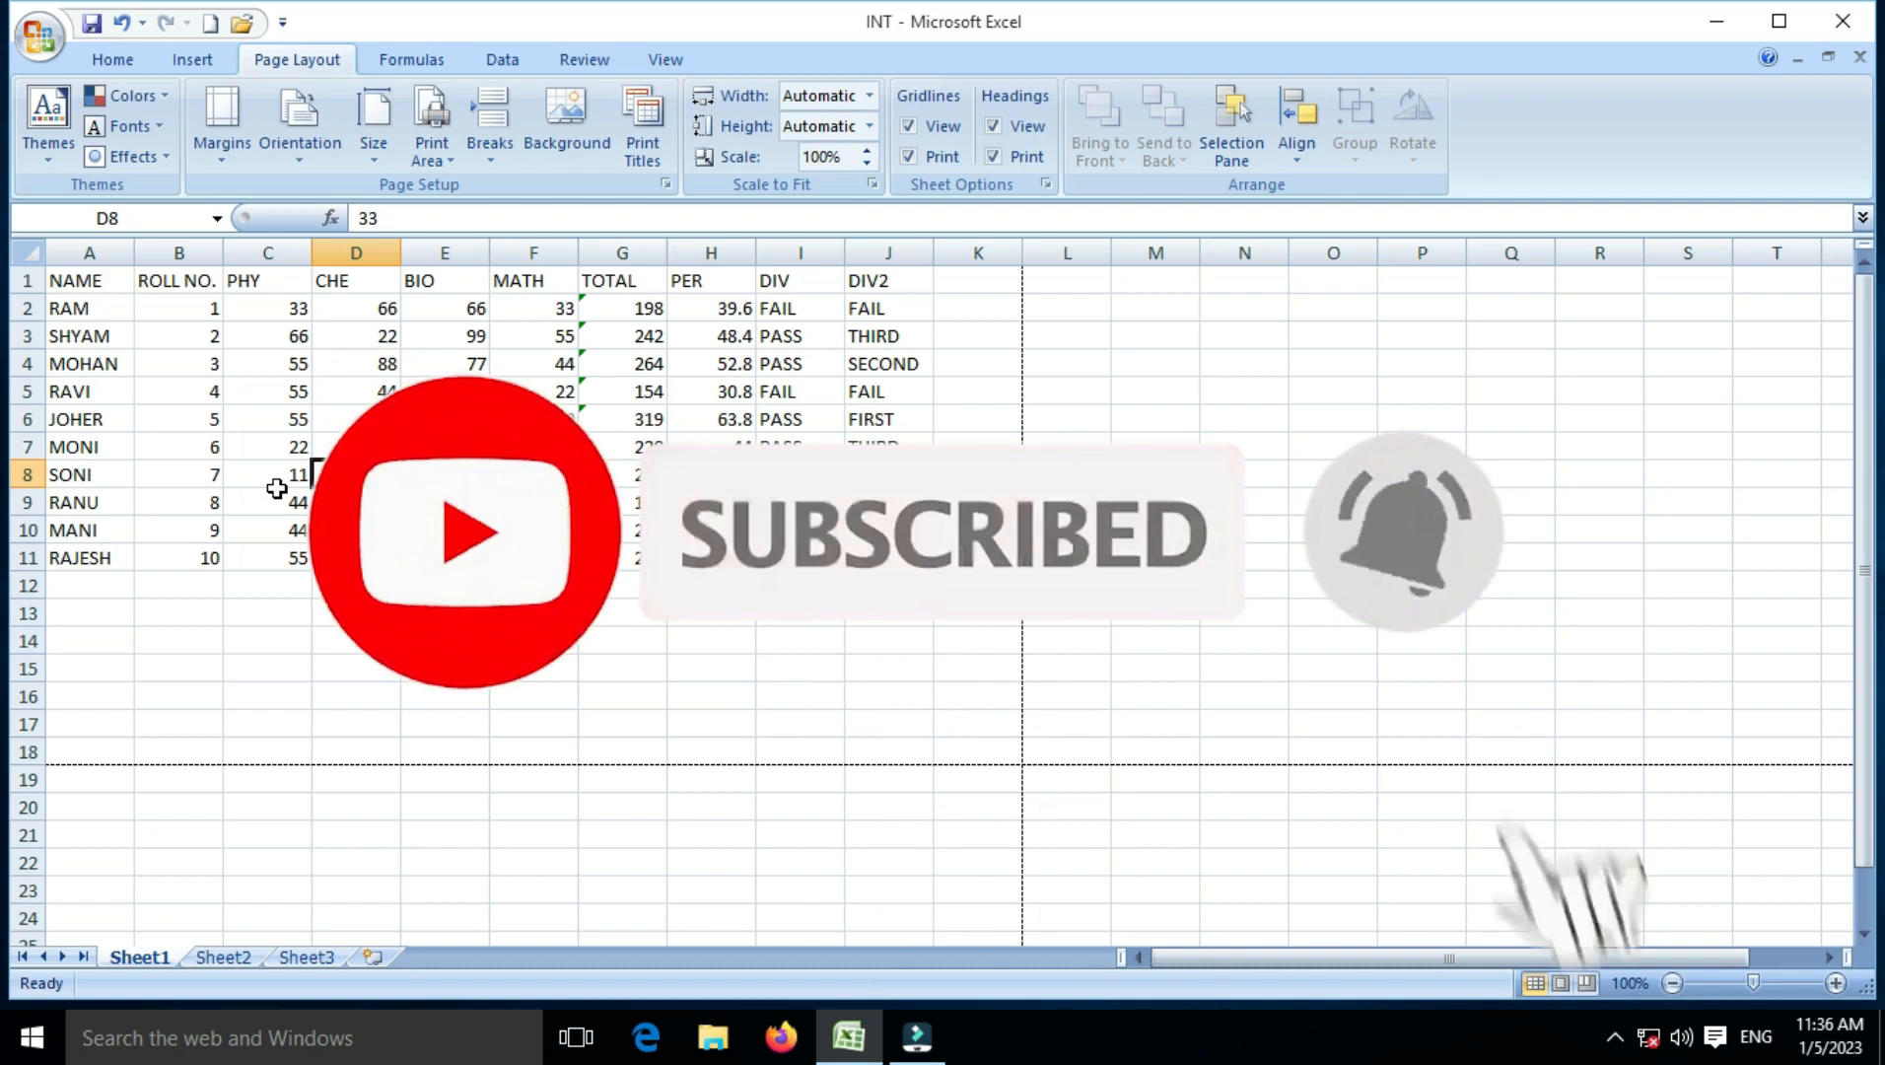
{"action": "left_click", "coordinate": [279, 449]}
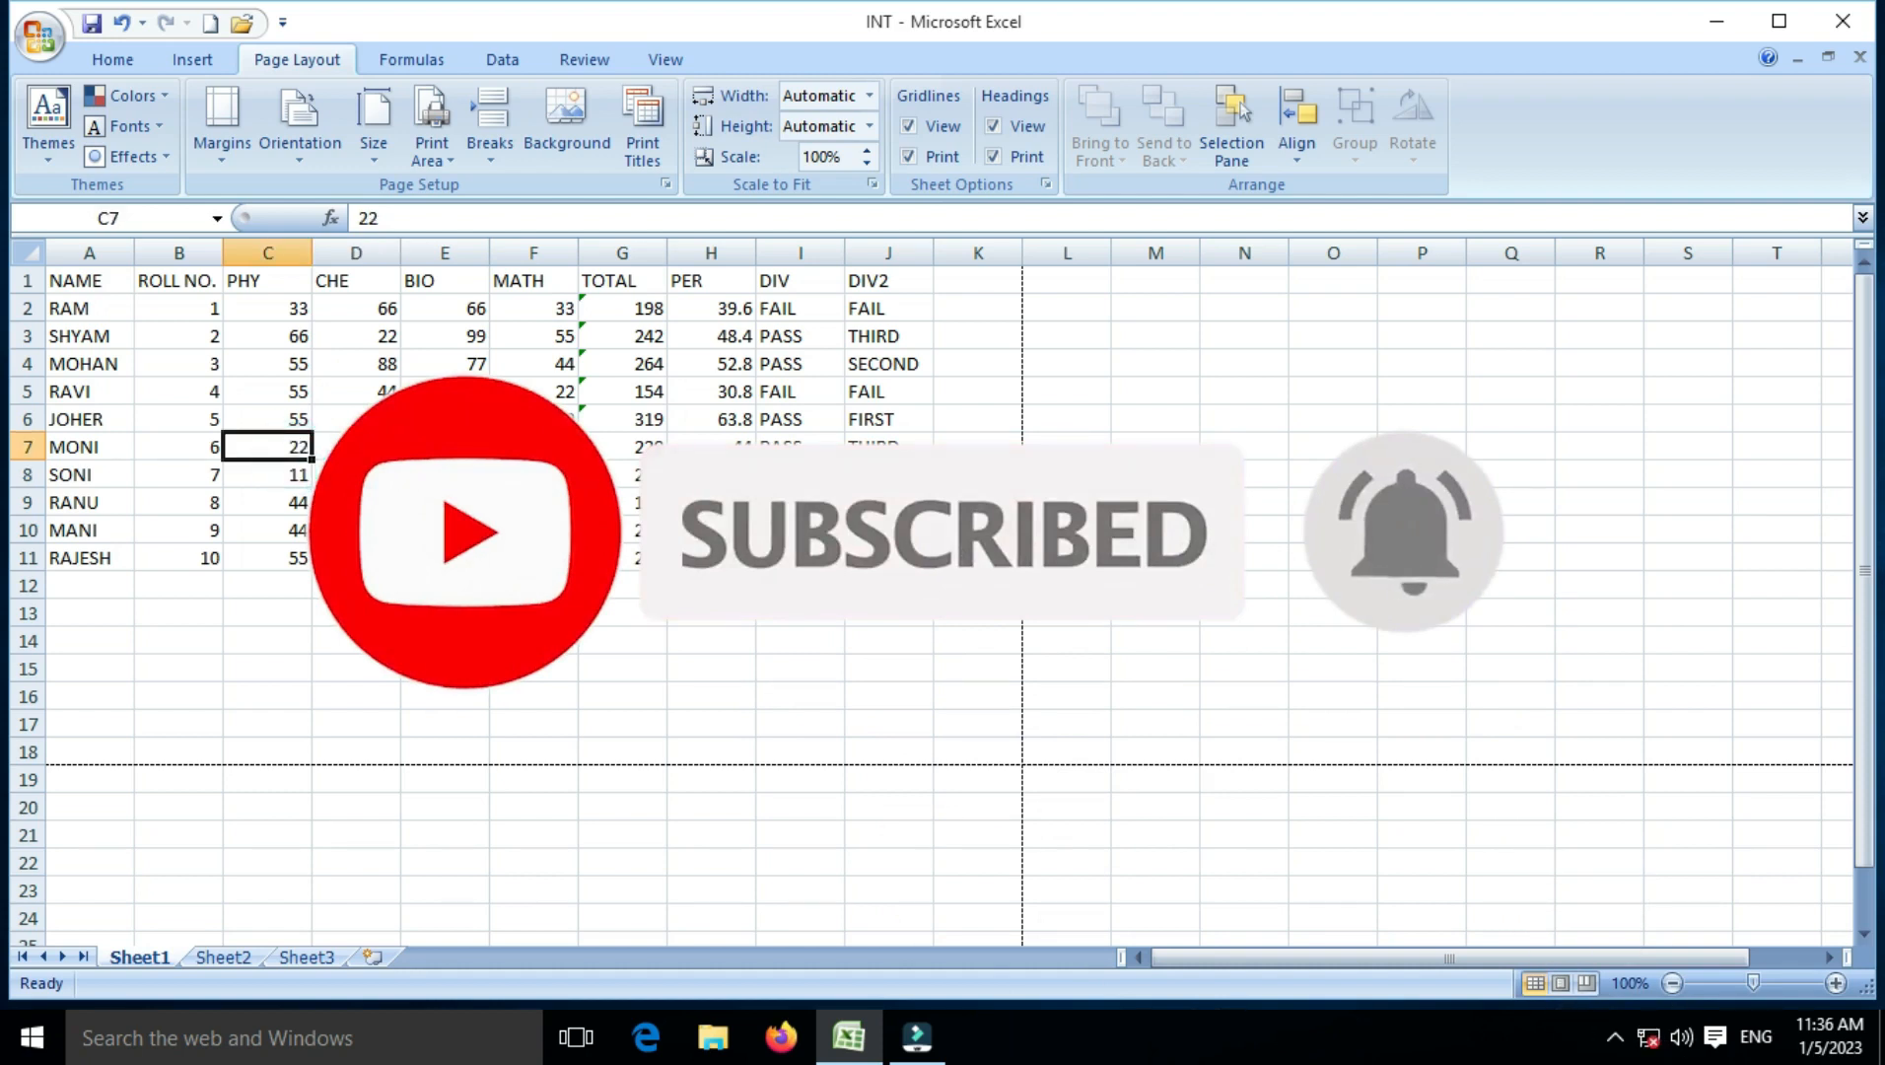
{"action": "left_click", "coordinate": [408, 450]}
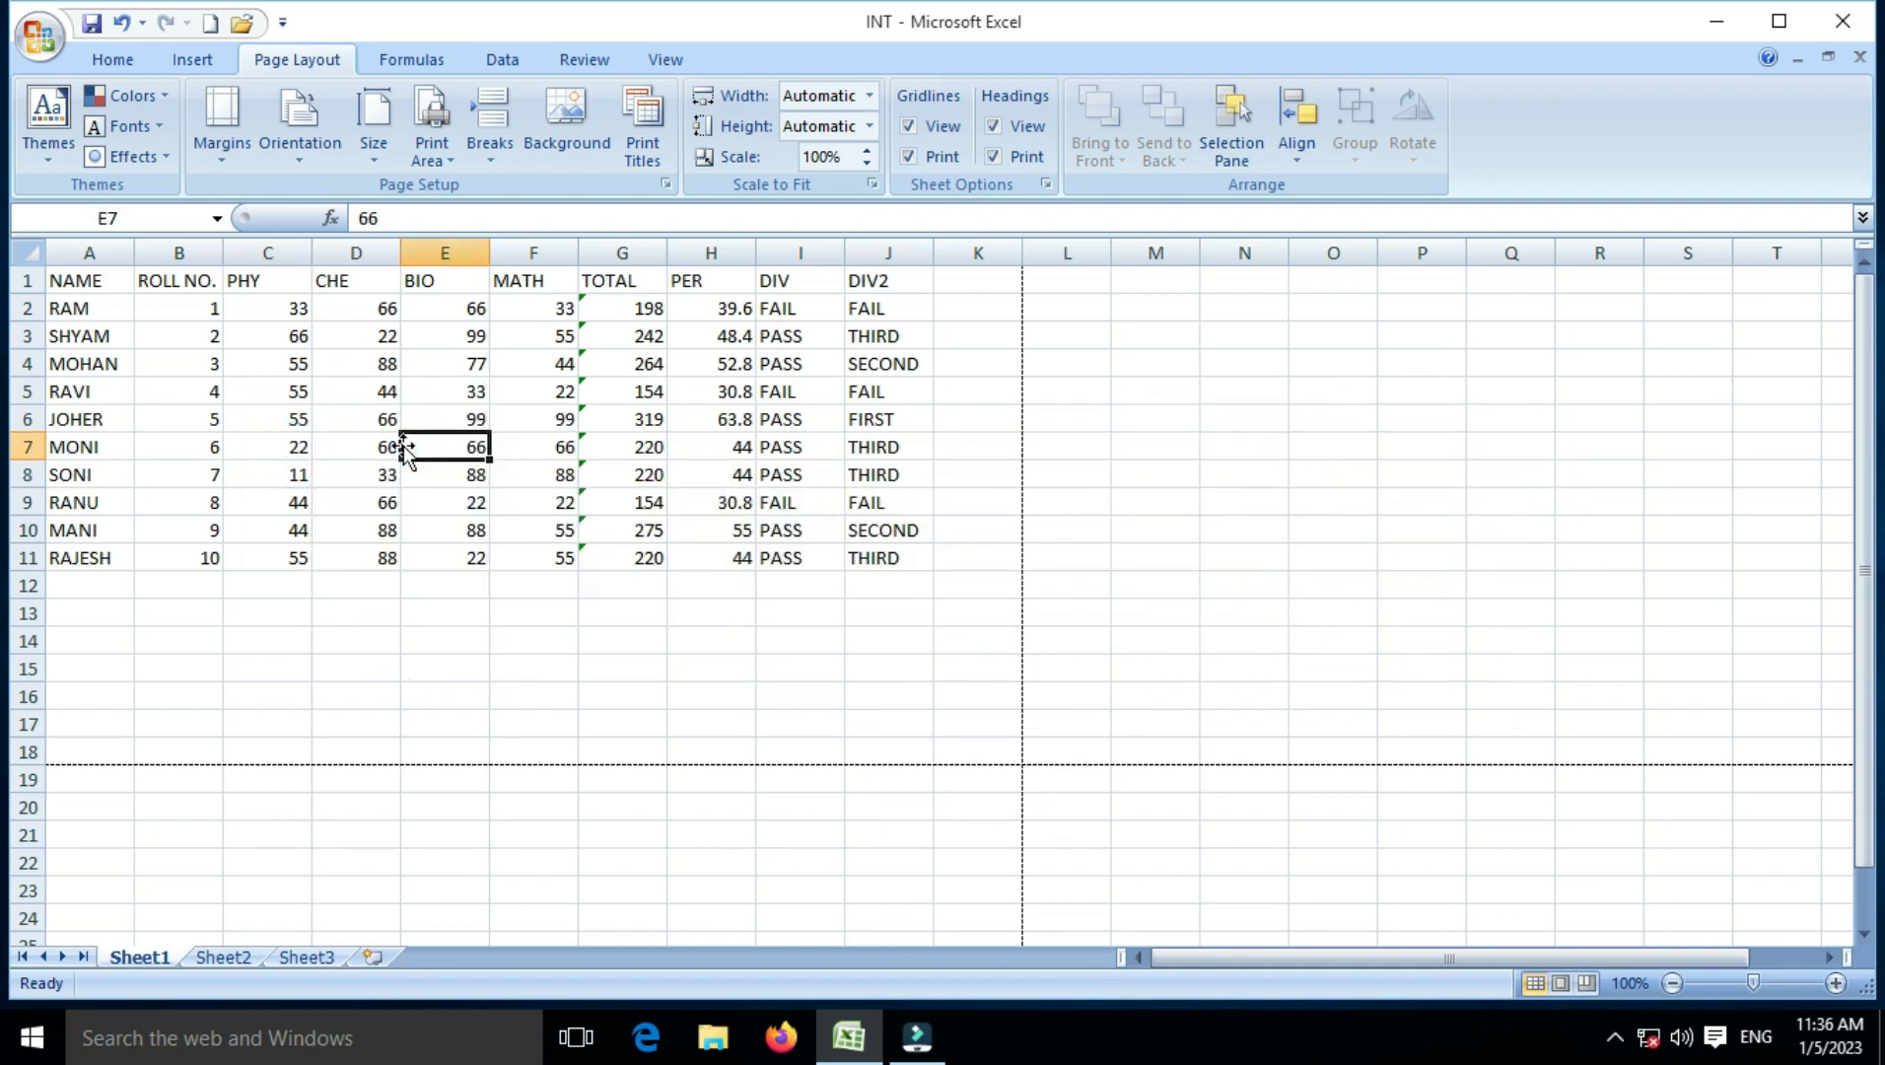